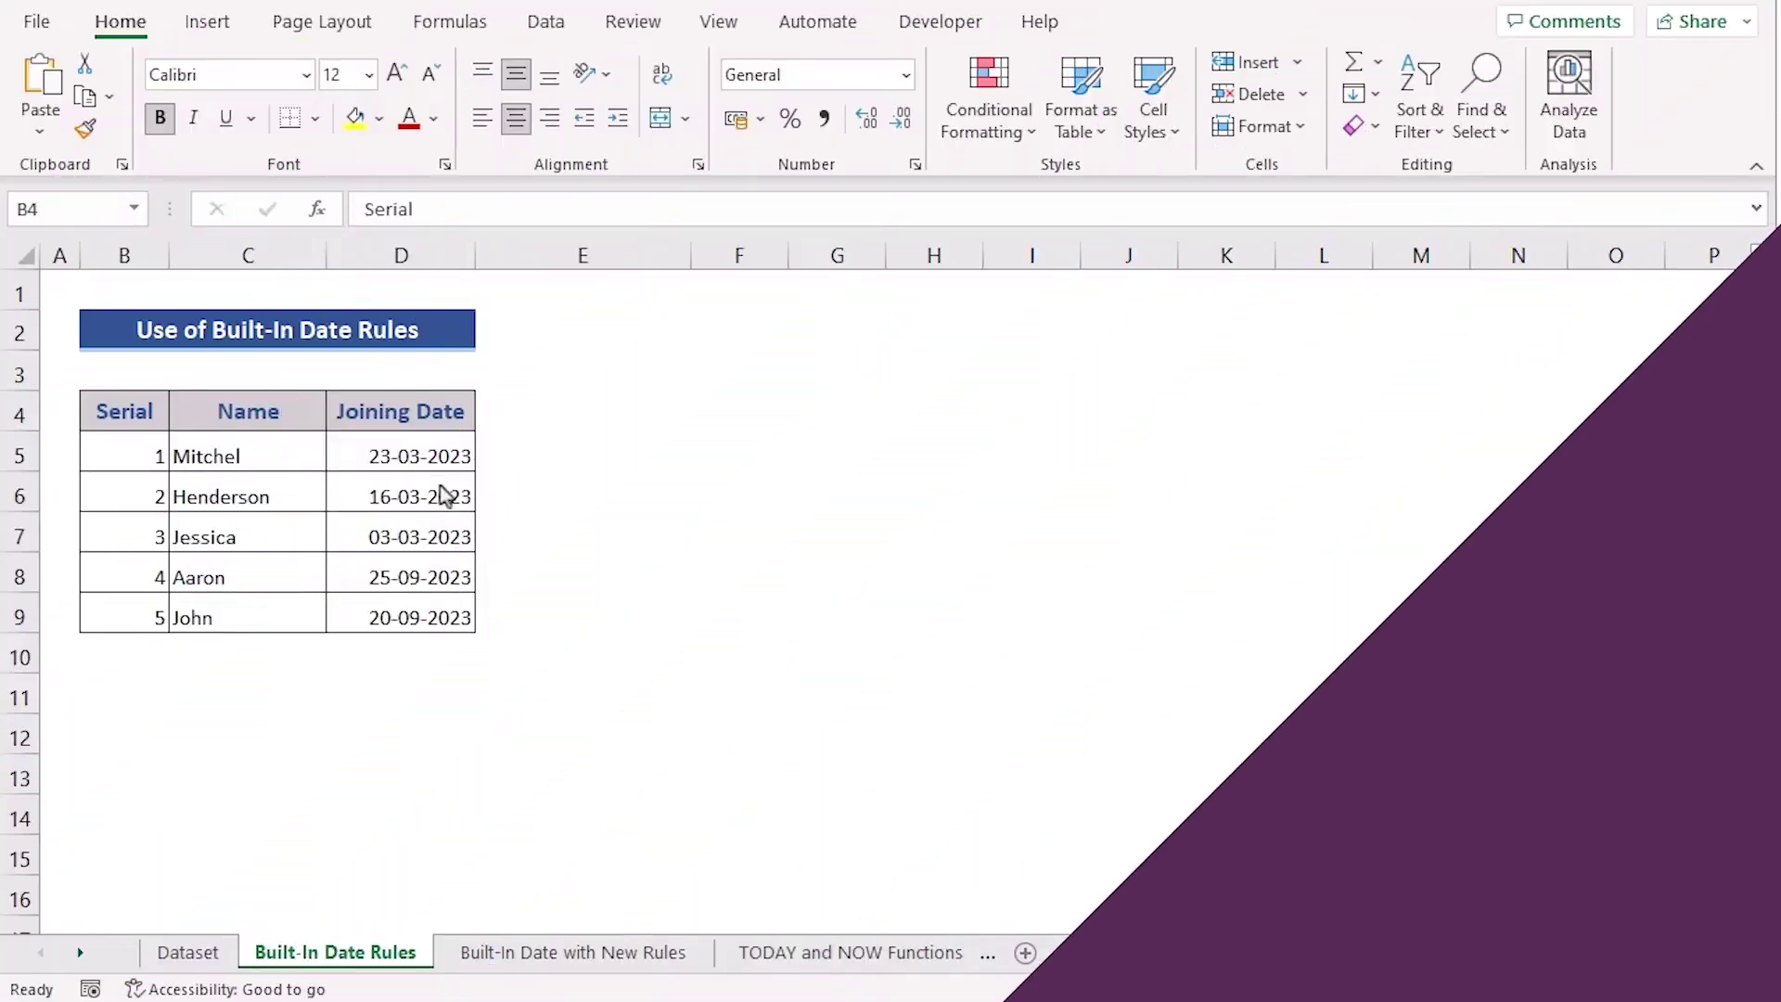
Step: Examine the Serial, Name and Joining Date headers and columns of the Built-In Date Rules table
{"action": "left_click", "coordinate": [139, 413]}
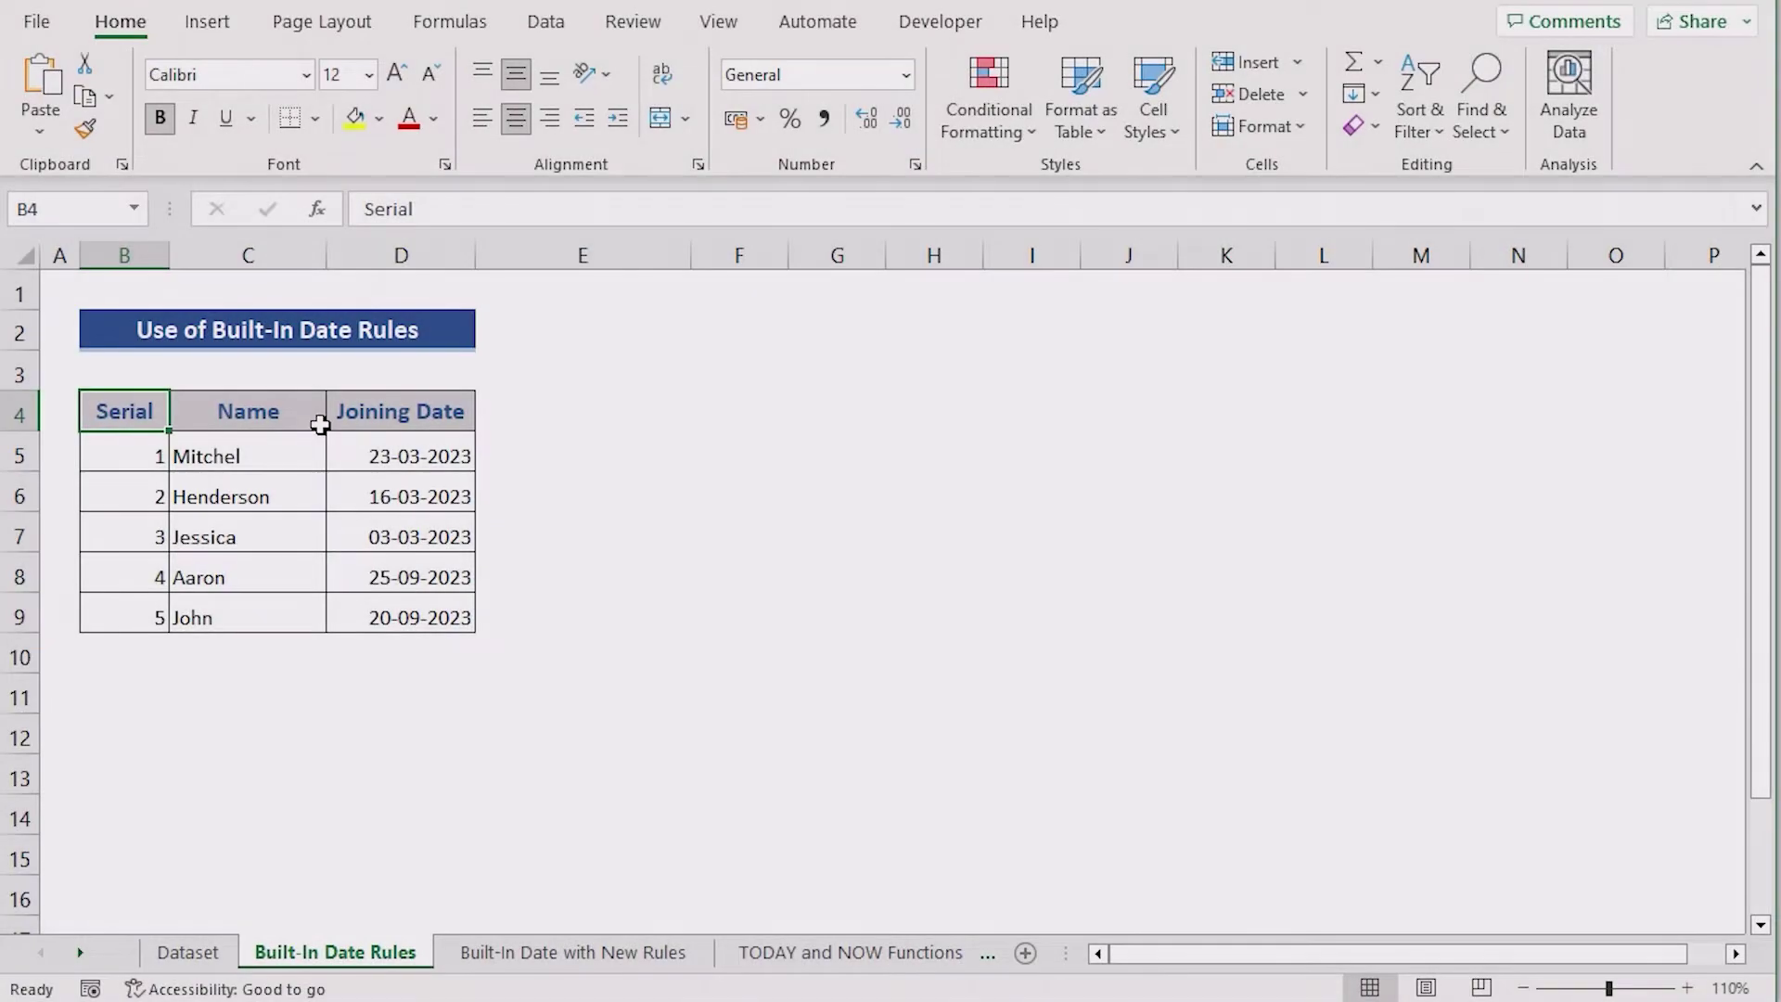
{"action": "left_click", "coordinate": [316, 423]}
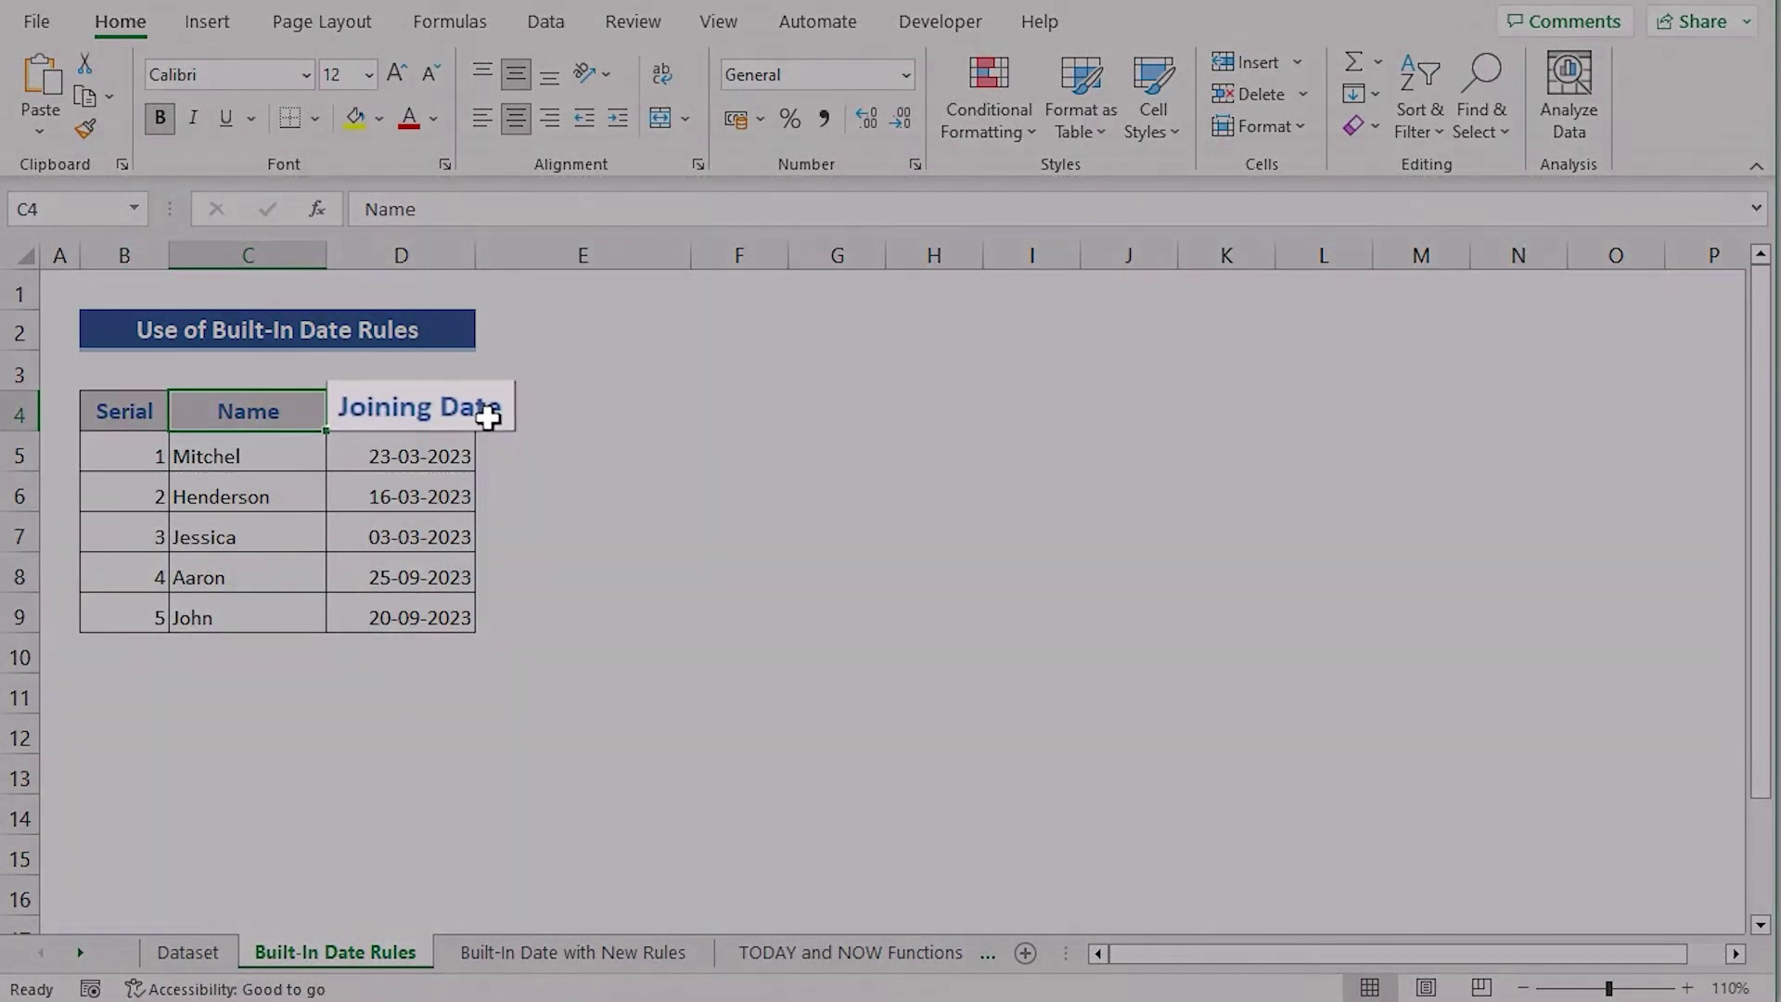
{"action": "left_click", "coordinate": [464, 419]}
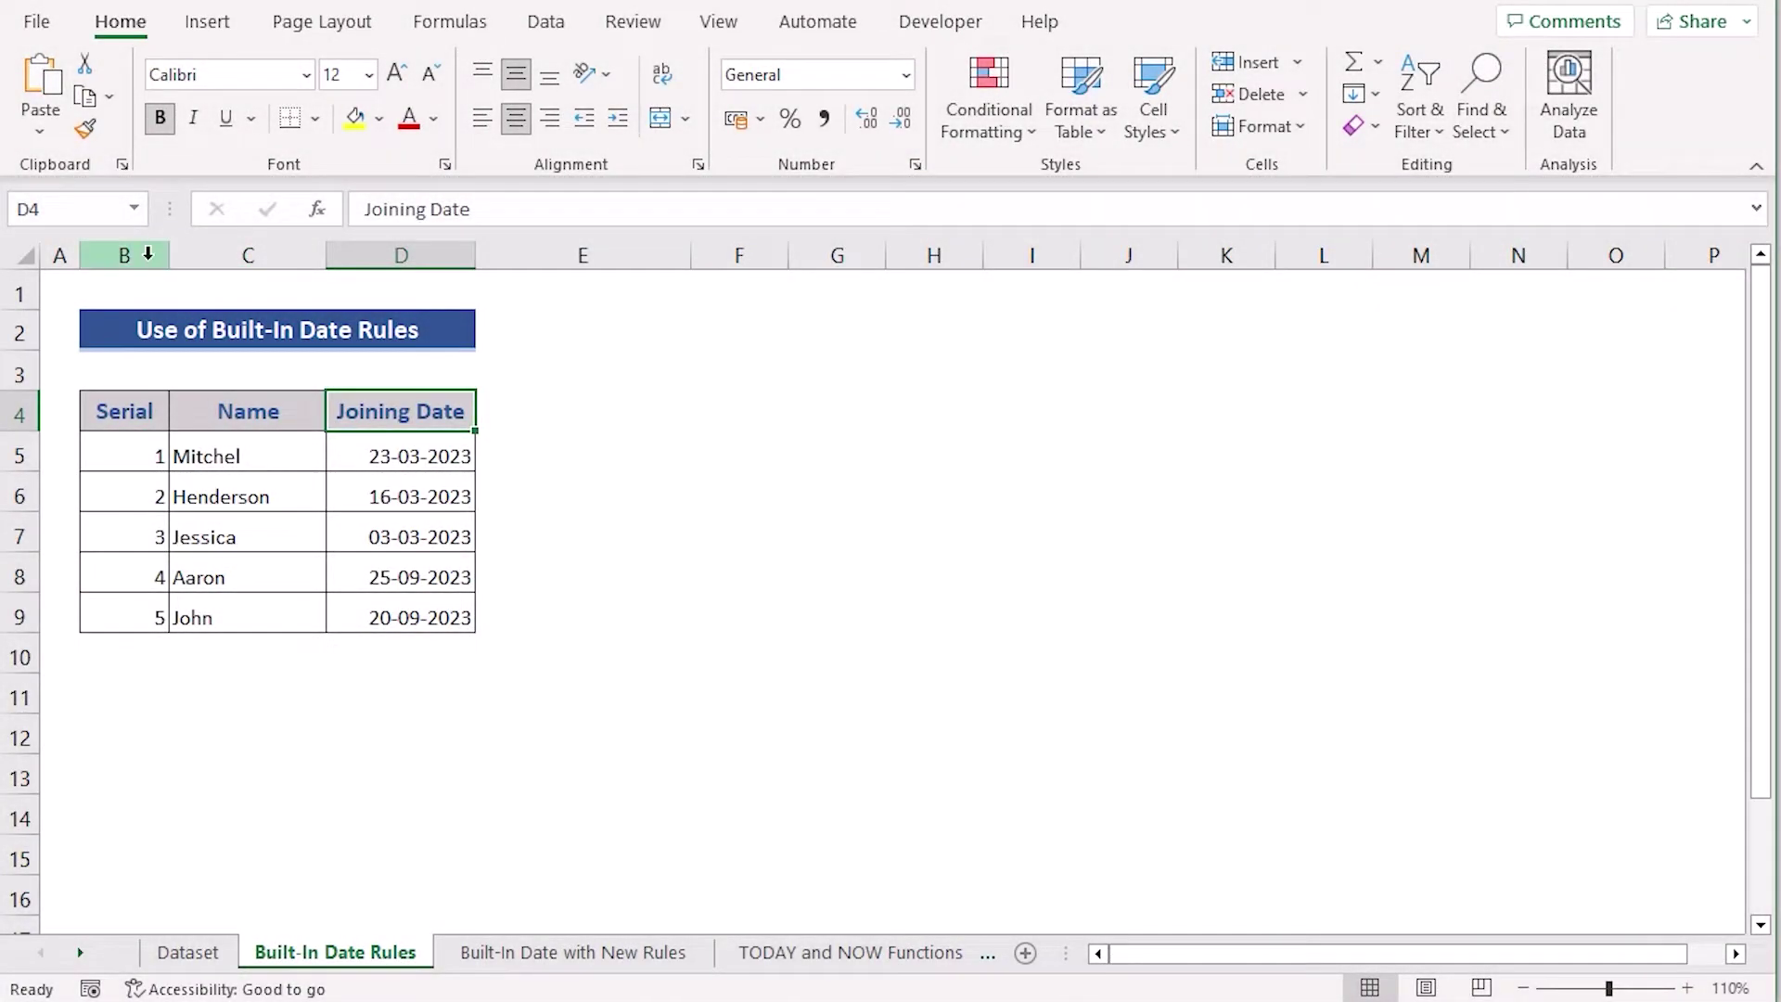
{"action": "left_click", "coordinate": [147, 254]}
{"action": "left_click", "coordinate": [243, 254]}
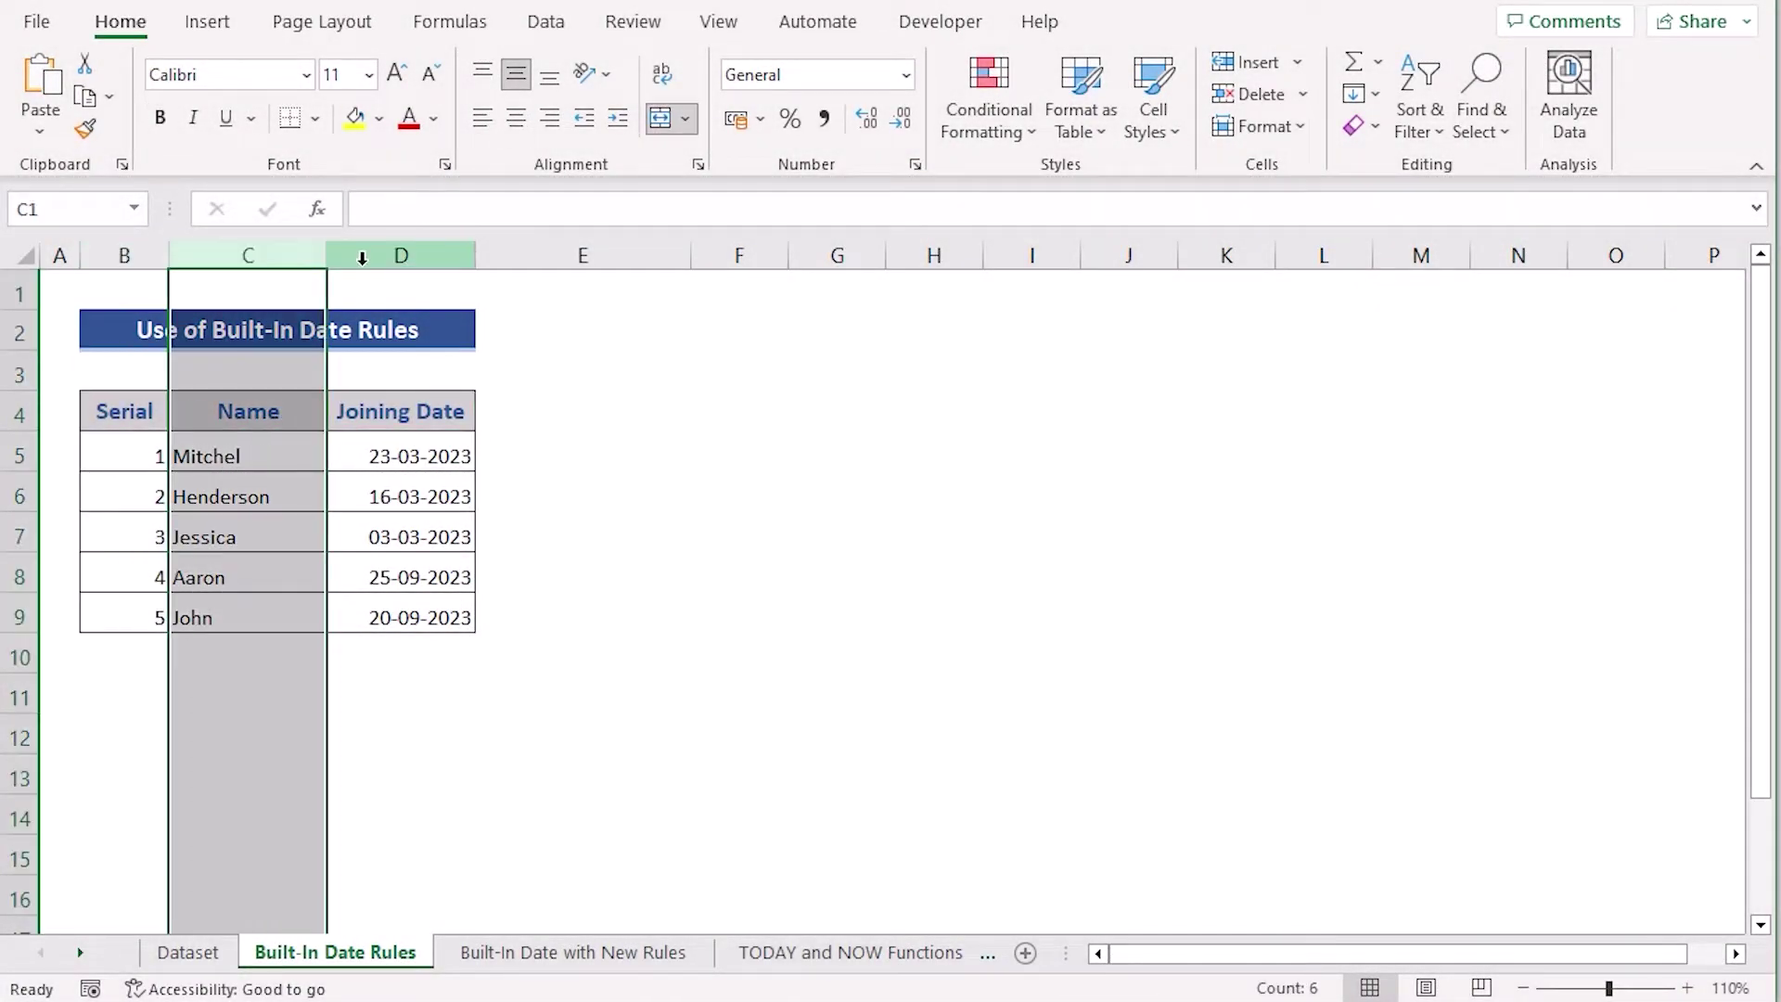
{"action": "left_click", "coordinate": [400, 254]}
{"action": "left_click", "coordinate": [742, 473]}
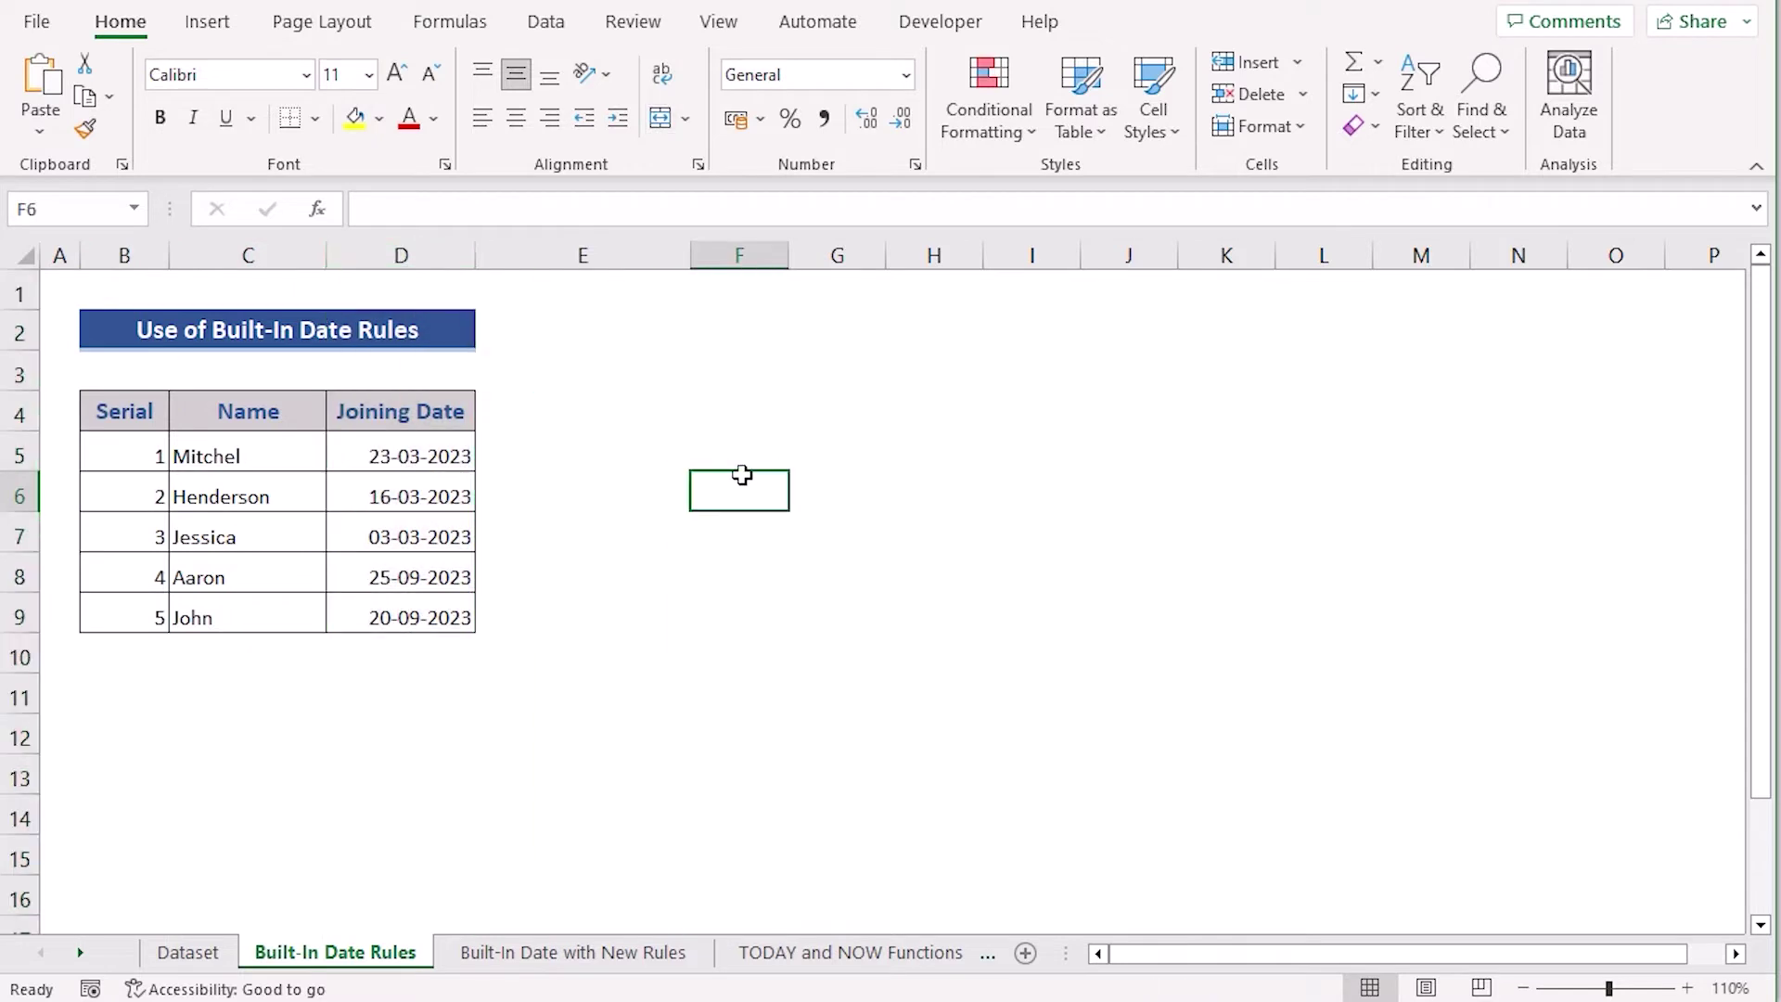
Step: Start an A Date Occurring highlight rule on the joining dates in D5:D9, targeting dates in This Month
{"action": "left_click", "coordinate": [428, 453]}
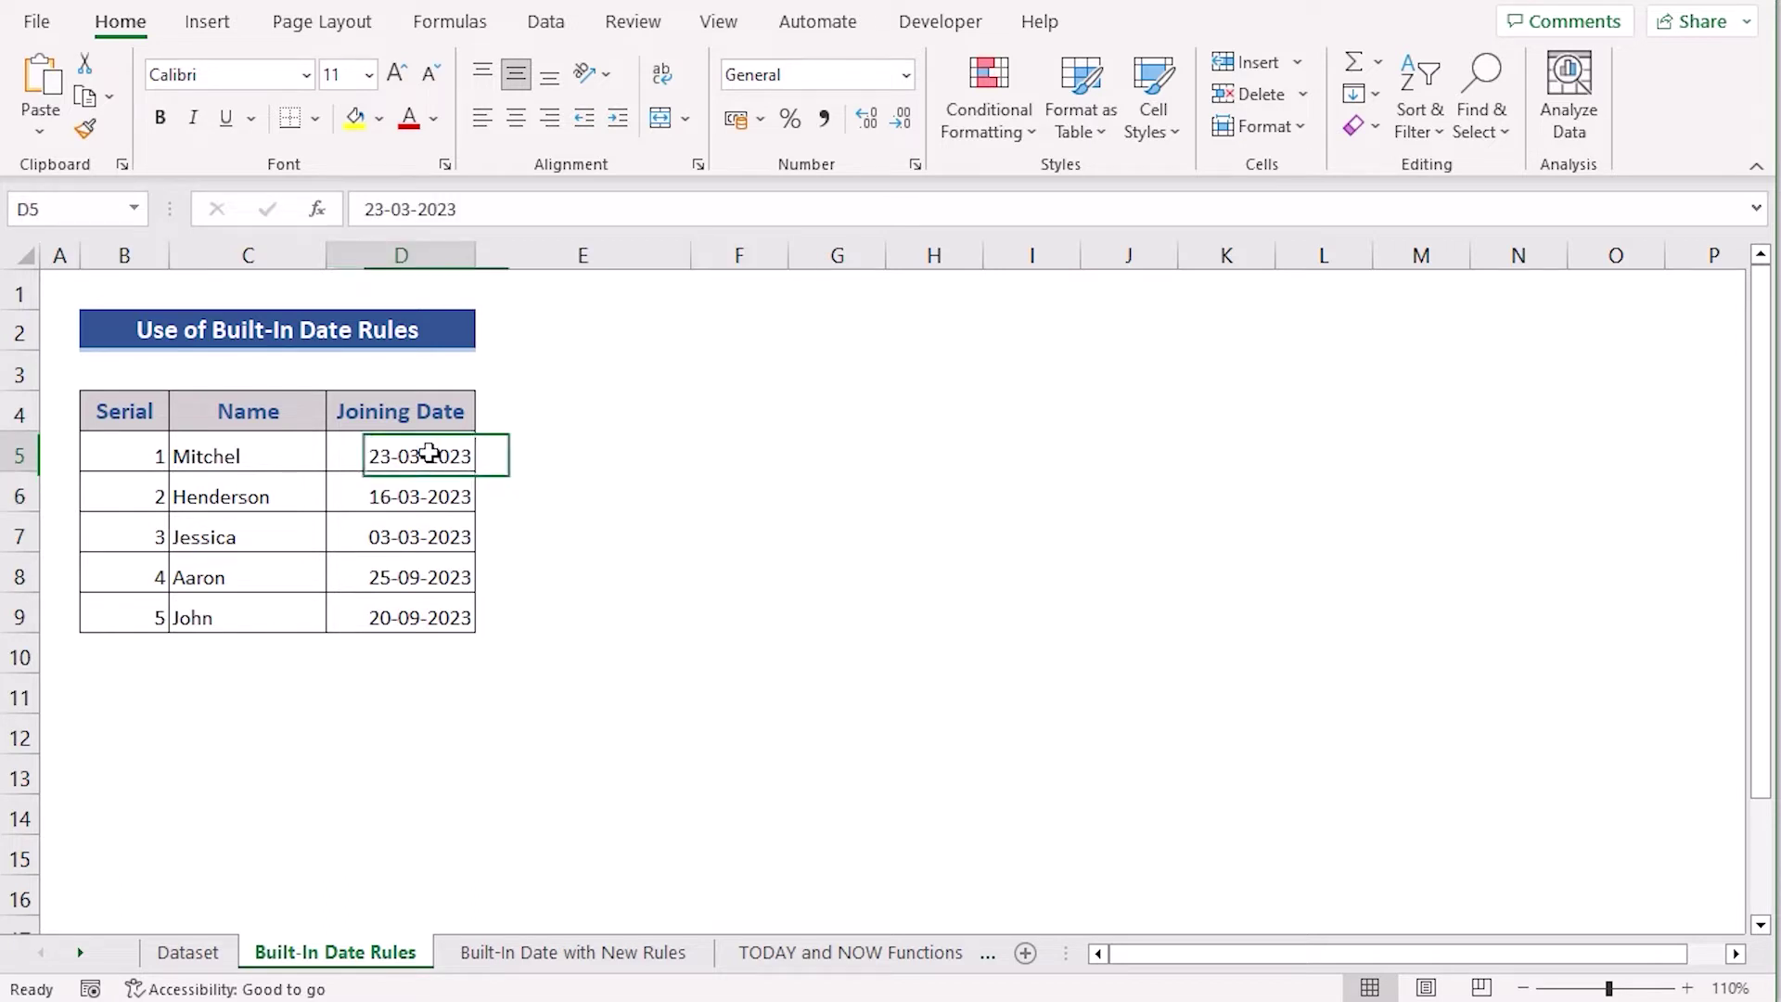
{"action": "left_click", "coordinate": [420, 612], "text": "shift"}
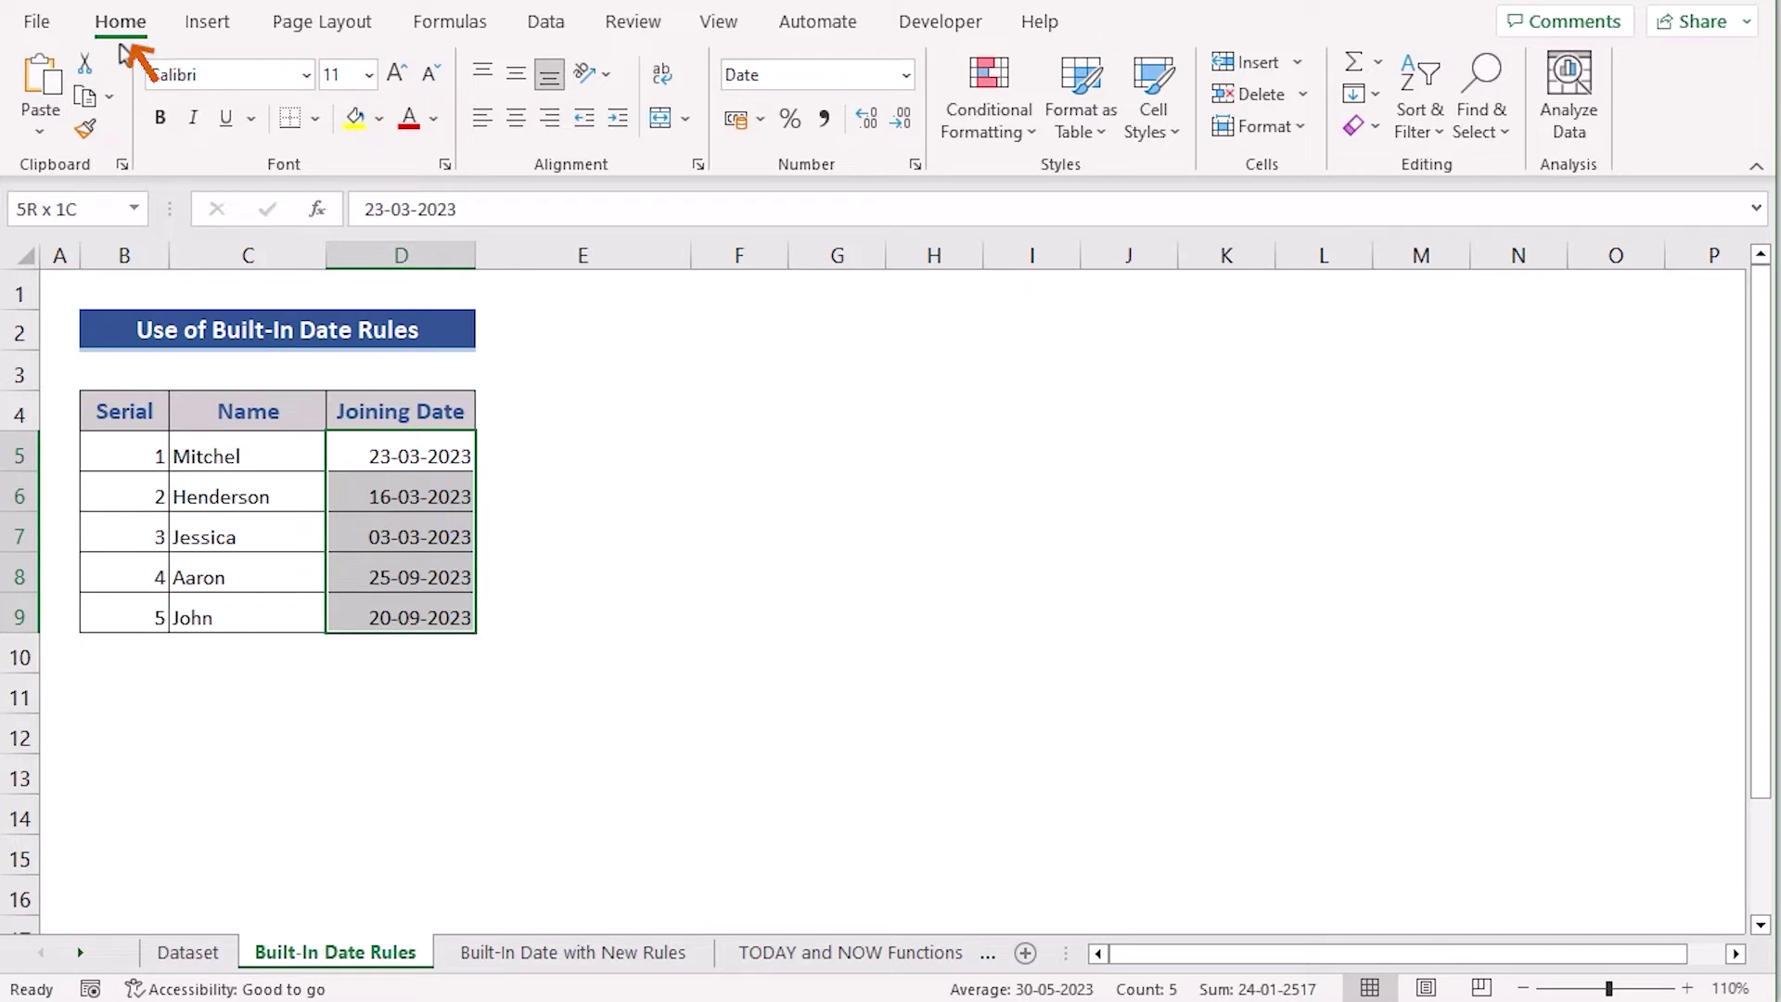
{"action": "left_click", "coordinate": [1027, 139]}
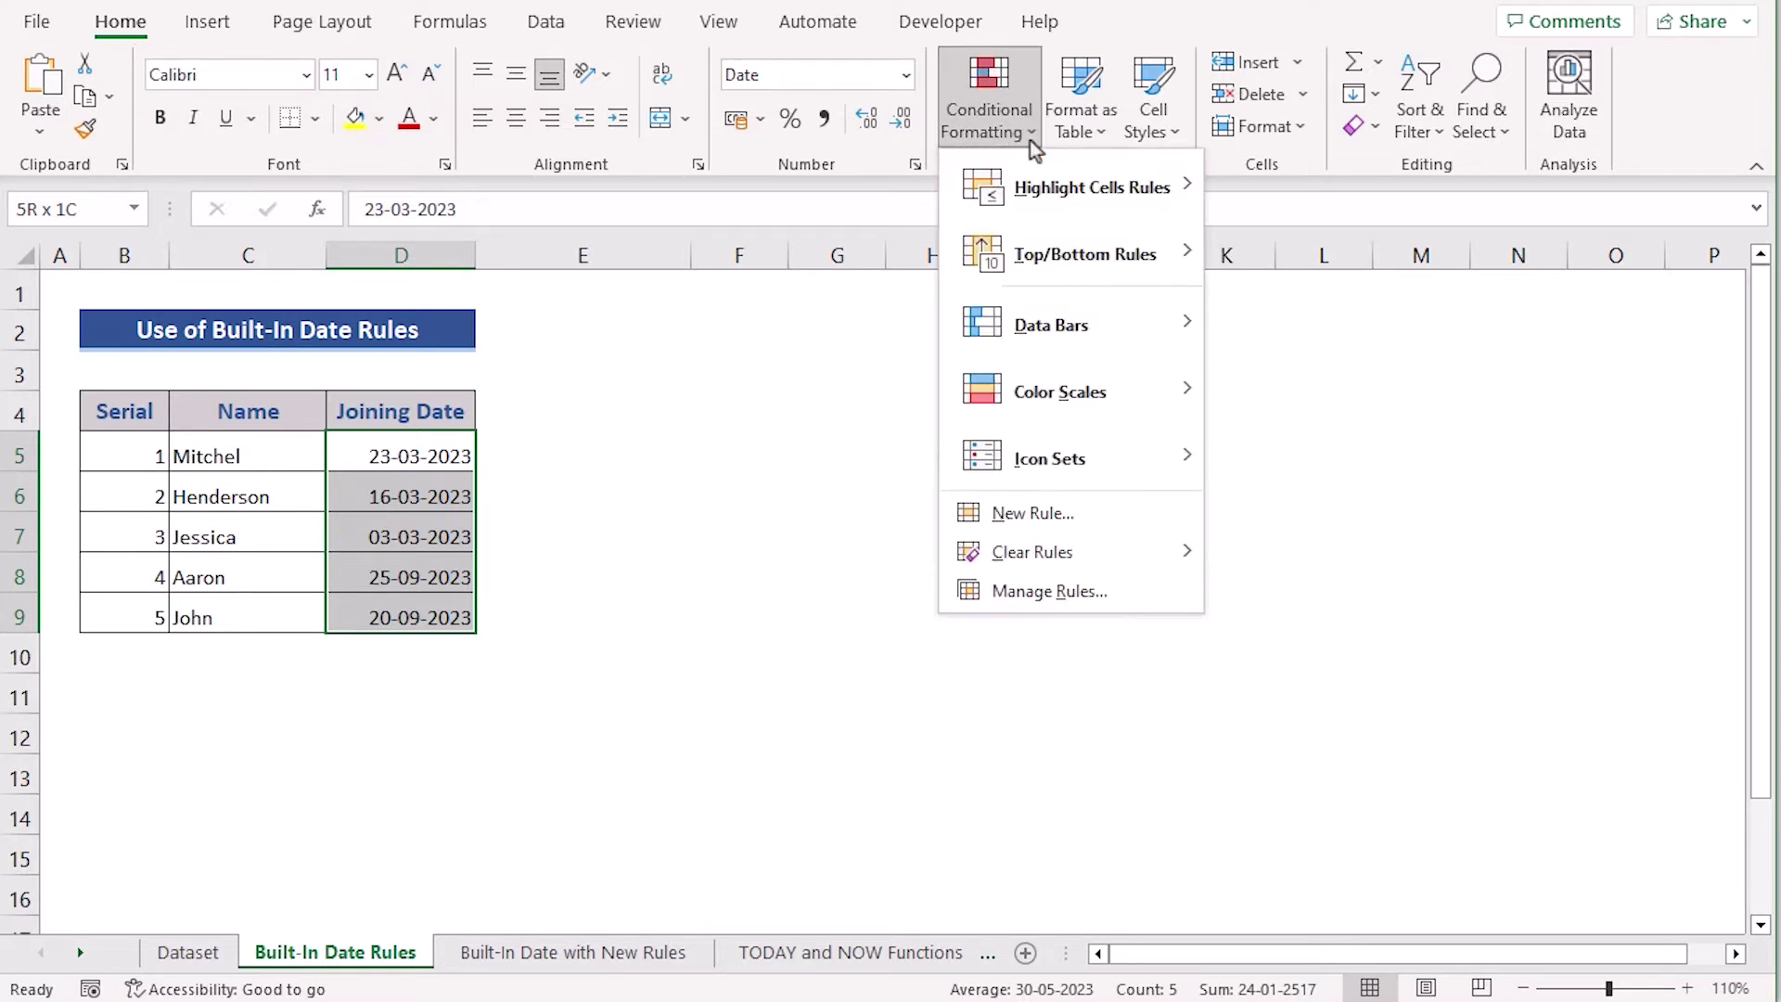
{"action": "mouse_move", "coordinate": [1029, 196]}
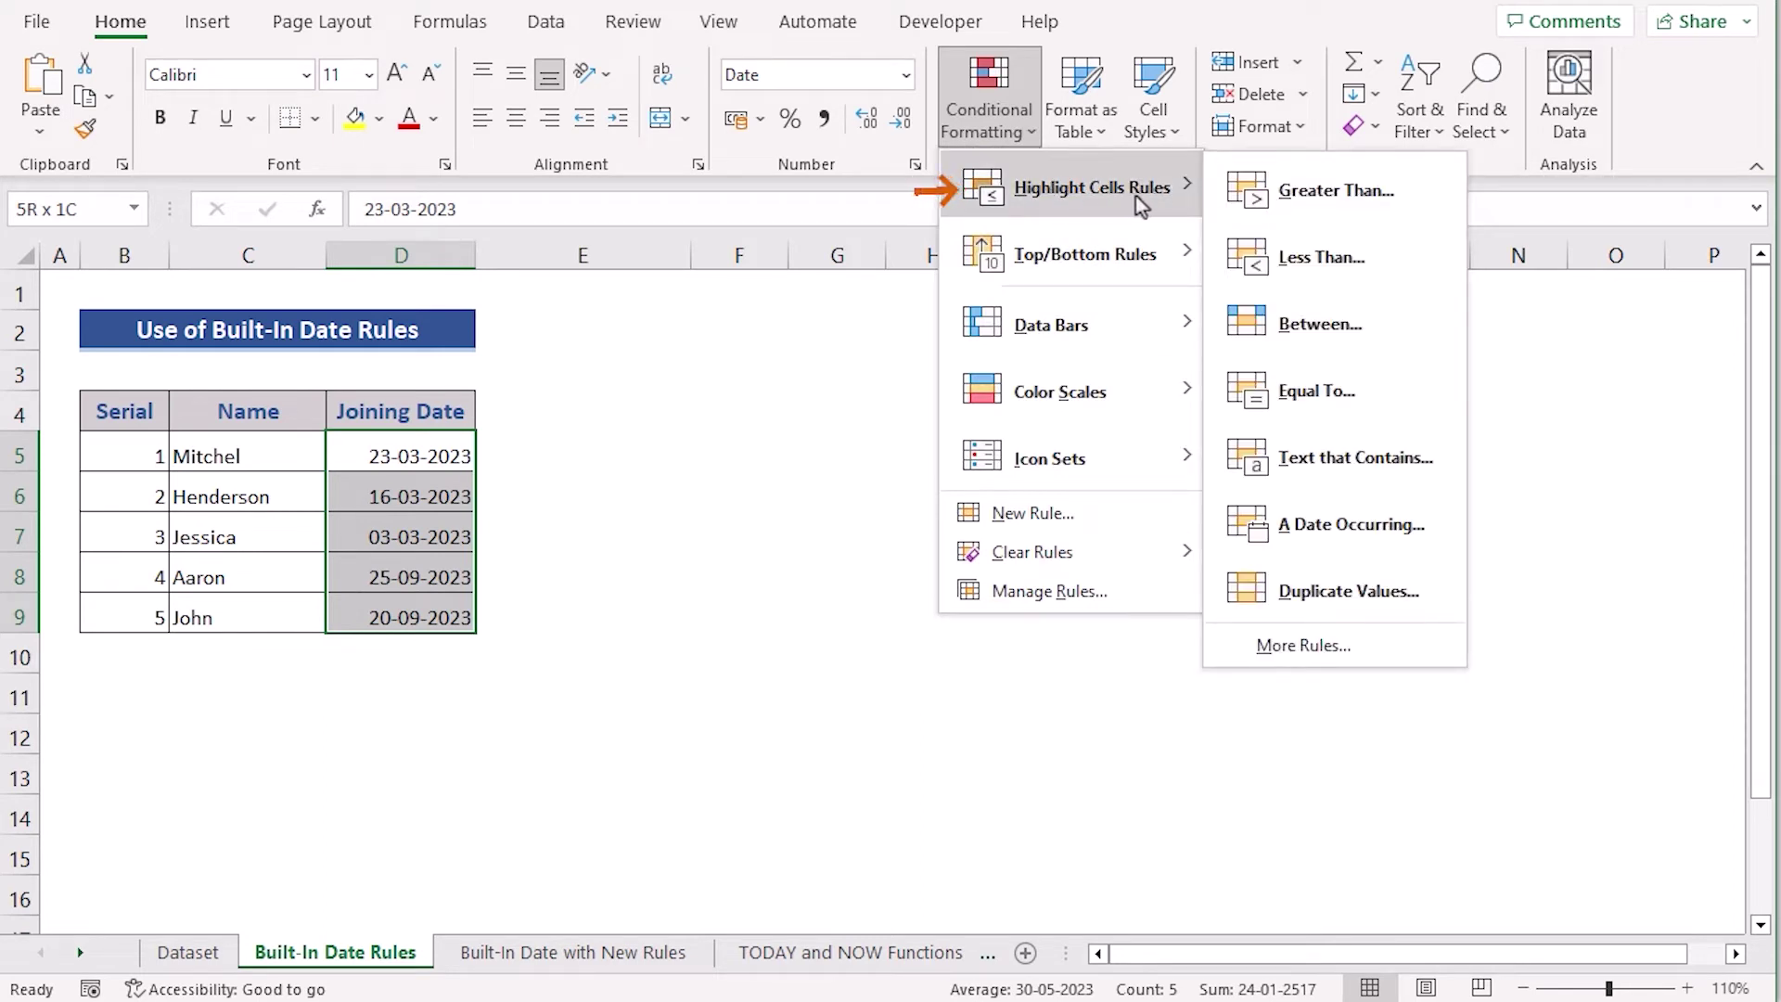
{"action": "left_click", "coordinate": [1403, 536]}
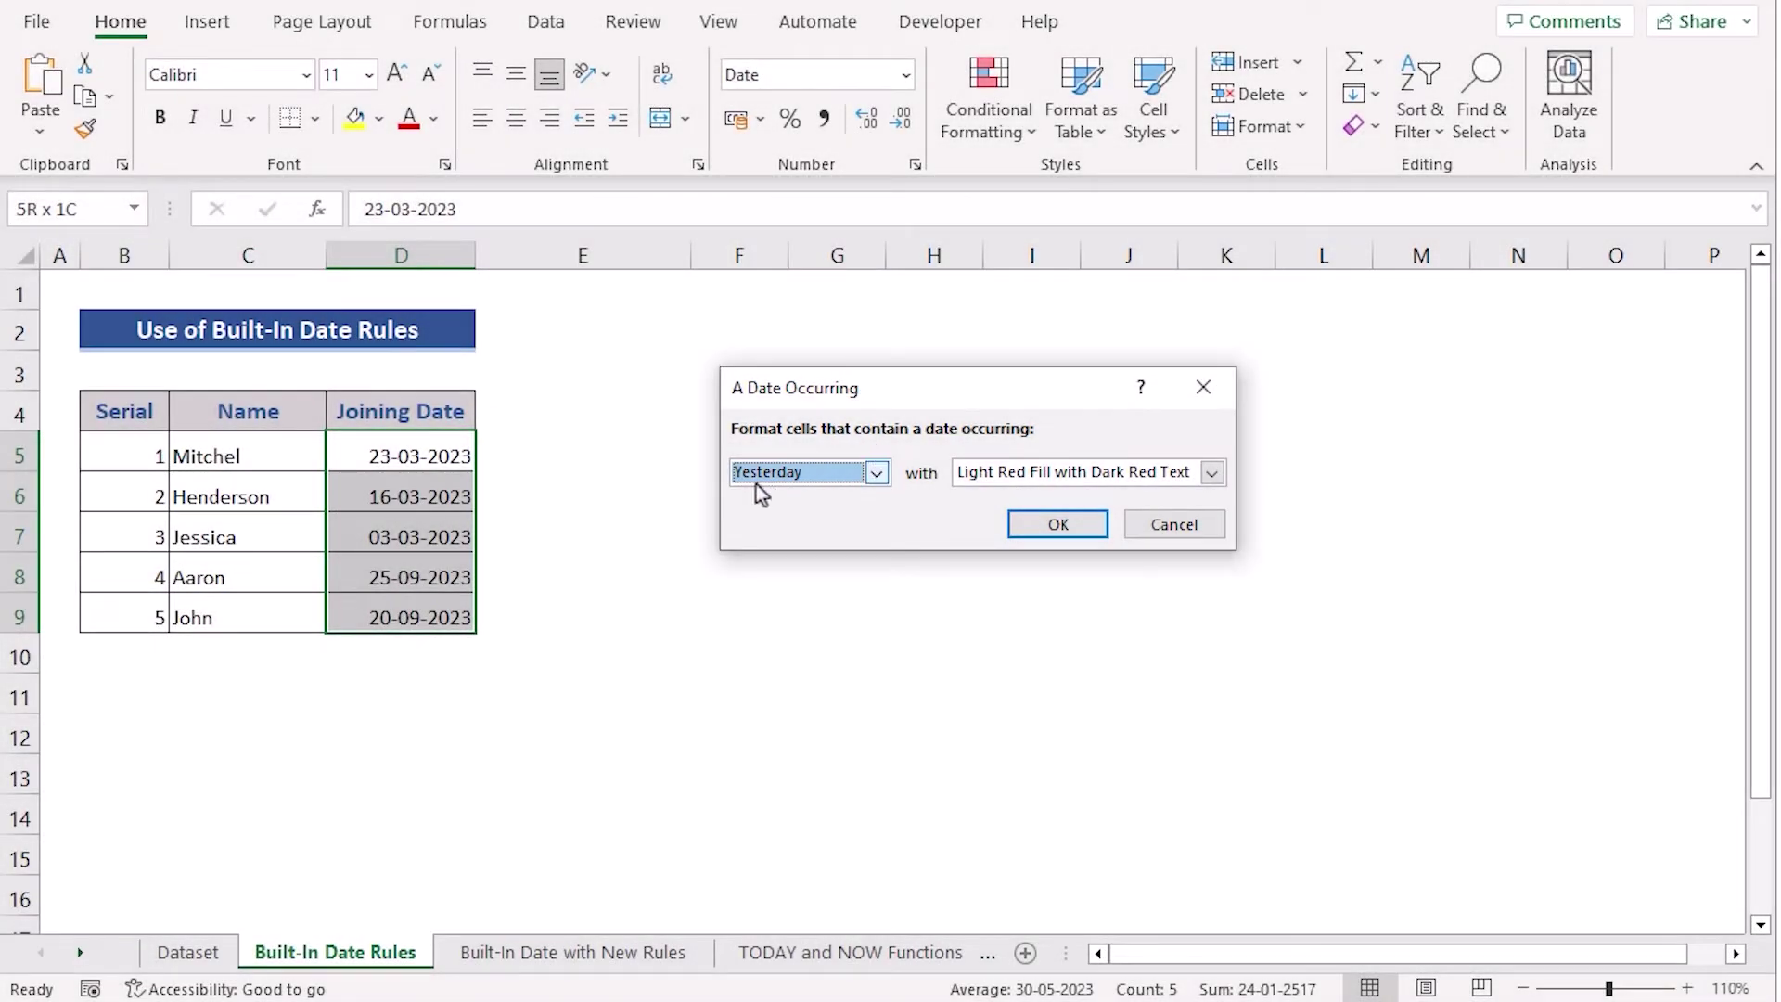
{"action": "left_click", "coordinate": [877, 474]}
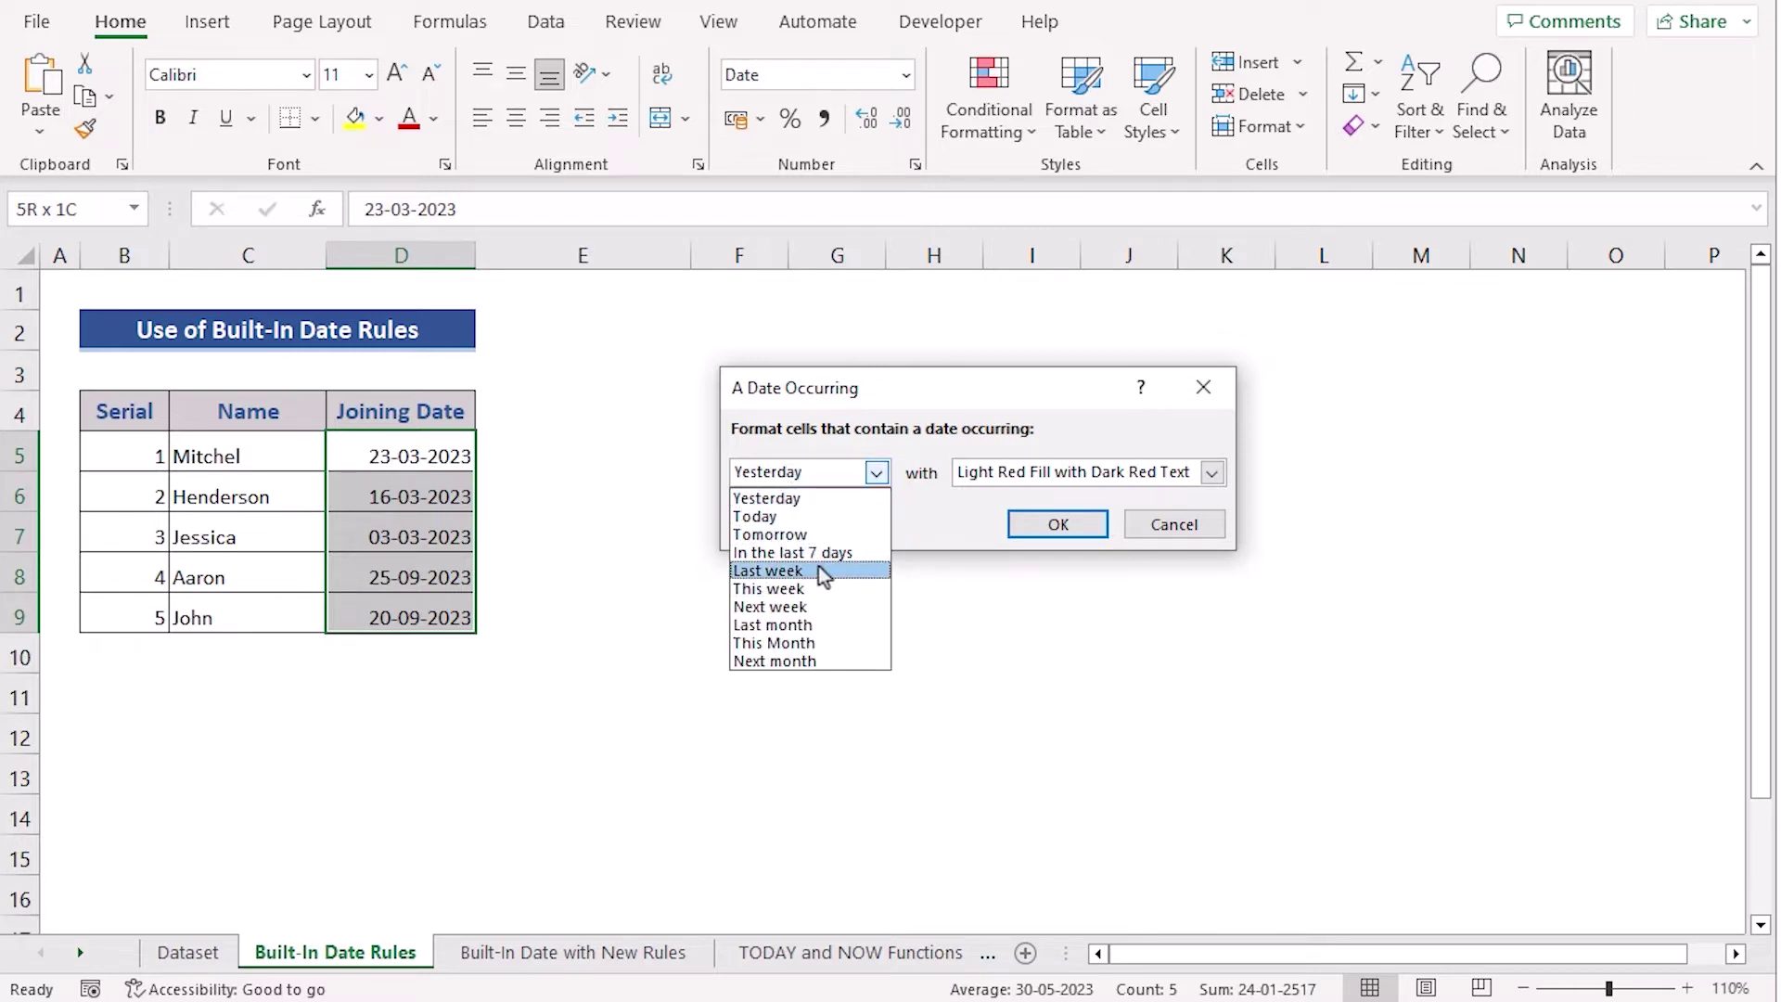
{"action": "left_click", "coordinate": [816, 643]}
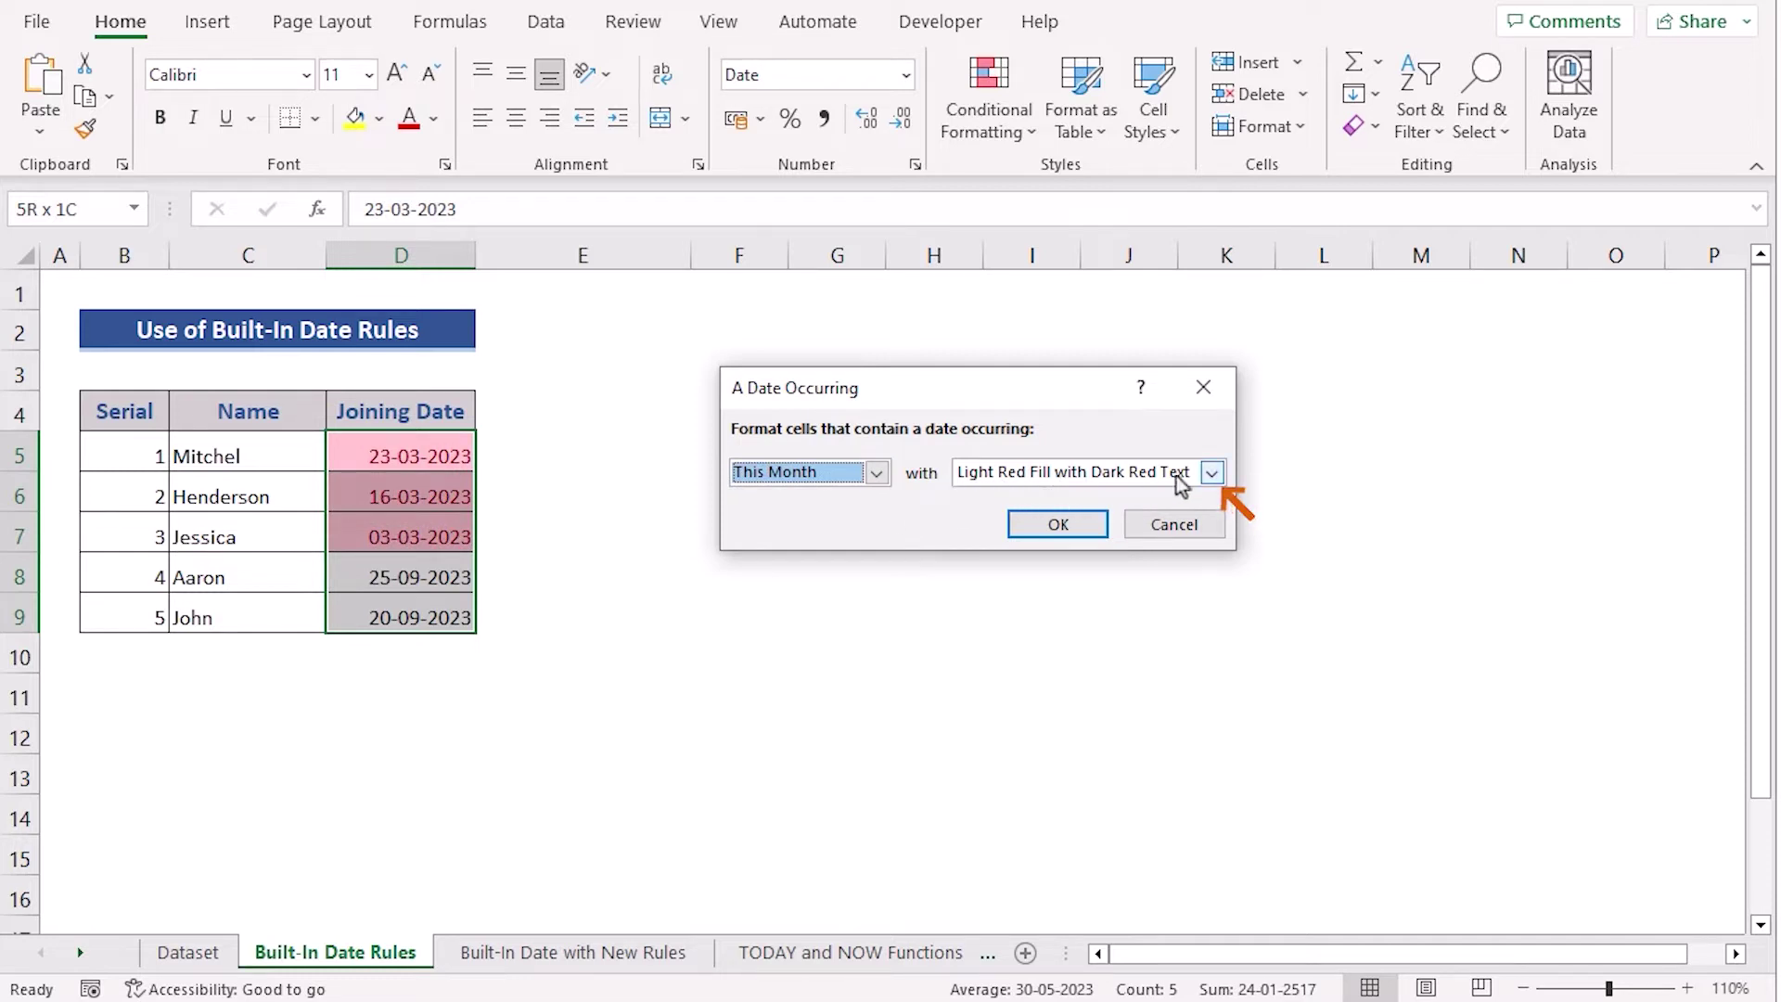
Step: Format the matching dates with Light Red Fill with Dark Red Text and apply the rule
{"action": "left_click", "coordinate": [1211, 472]}
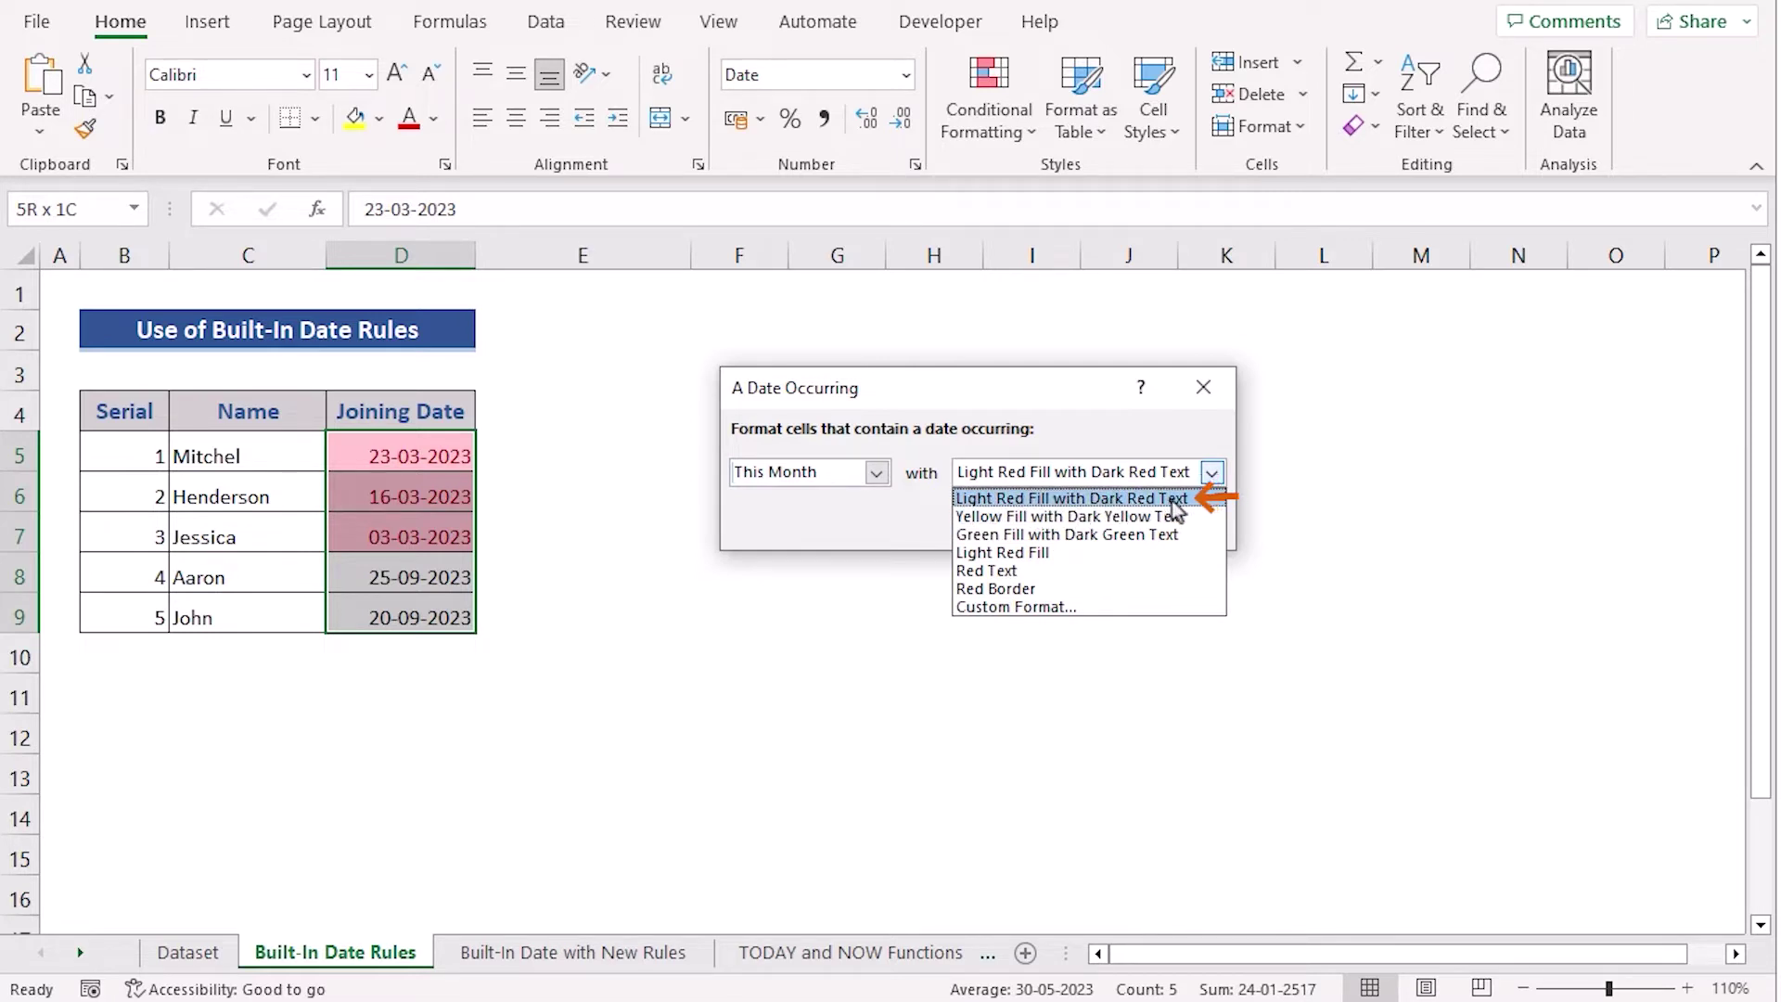
{"action": "left_click", "coordinate": [1174, 506]}
{"action": "left_click", "coordinate": [1100, 532]}
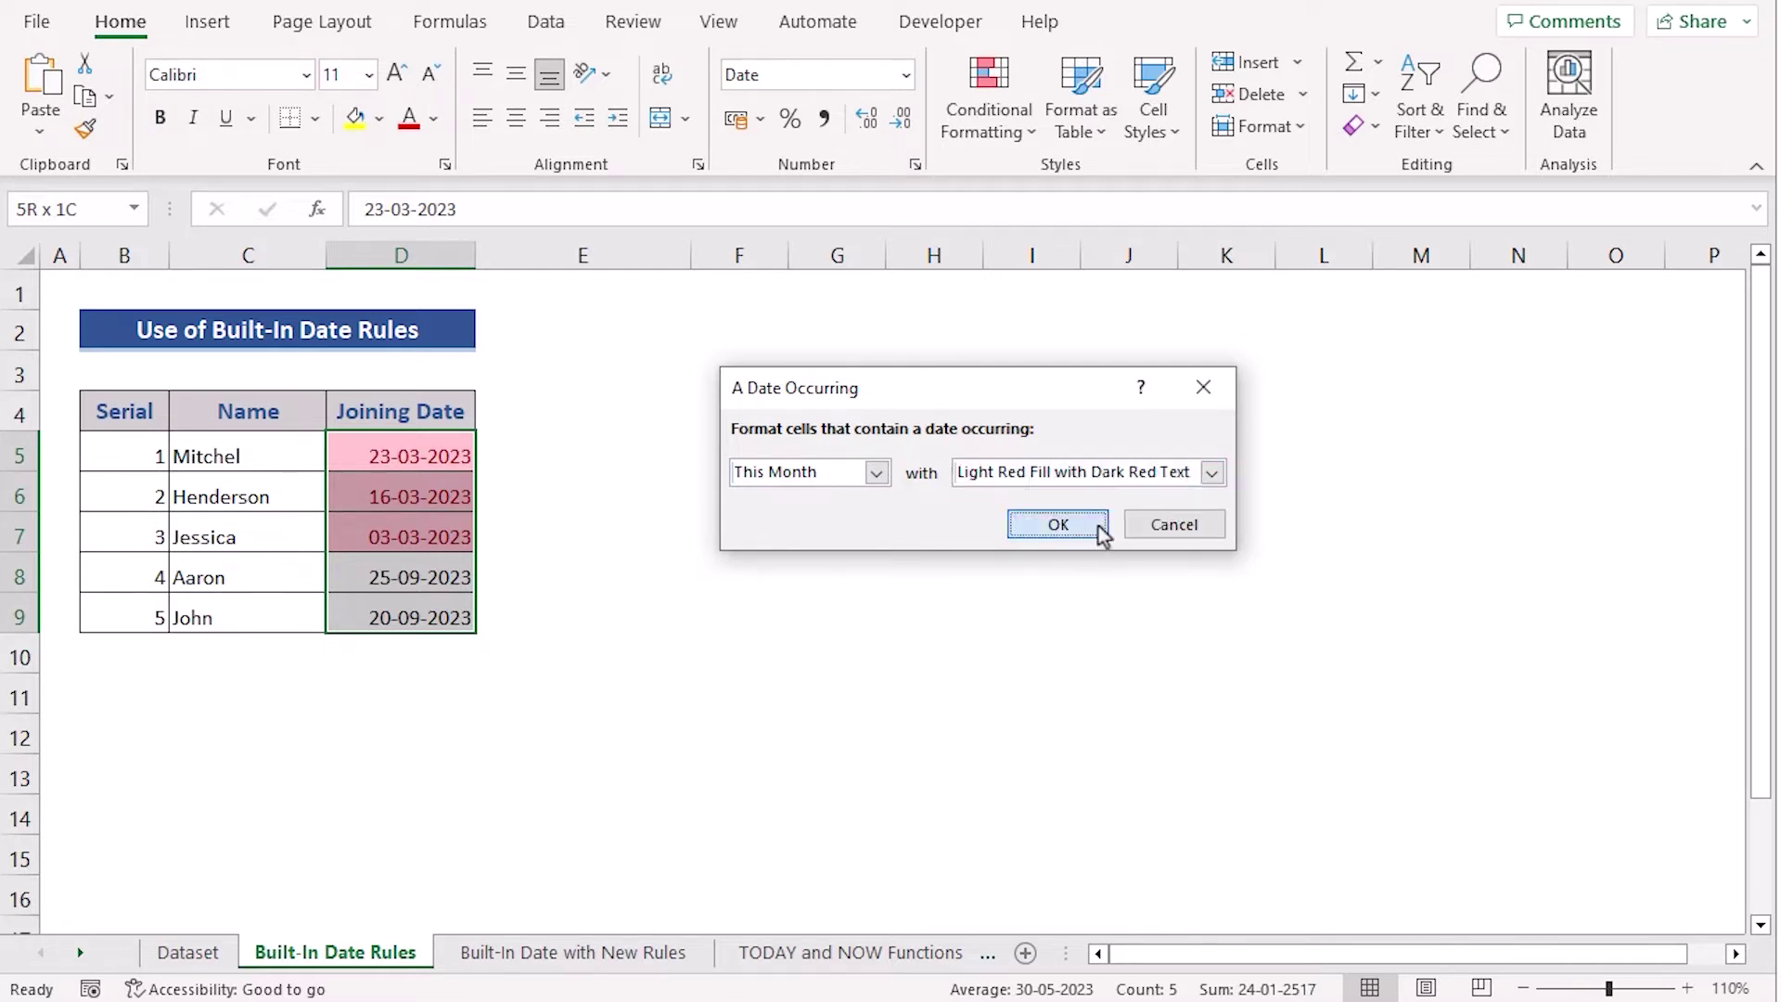
{"action": "left_click", "coordinate": [764, 649]}
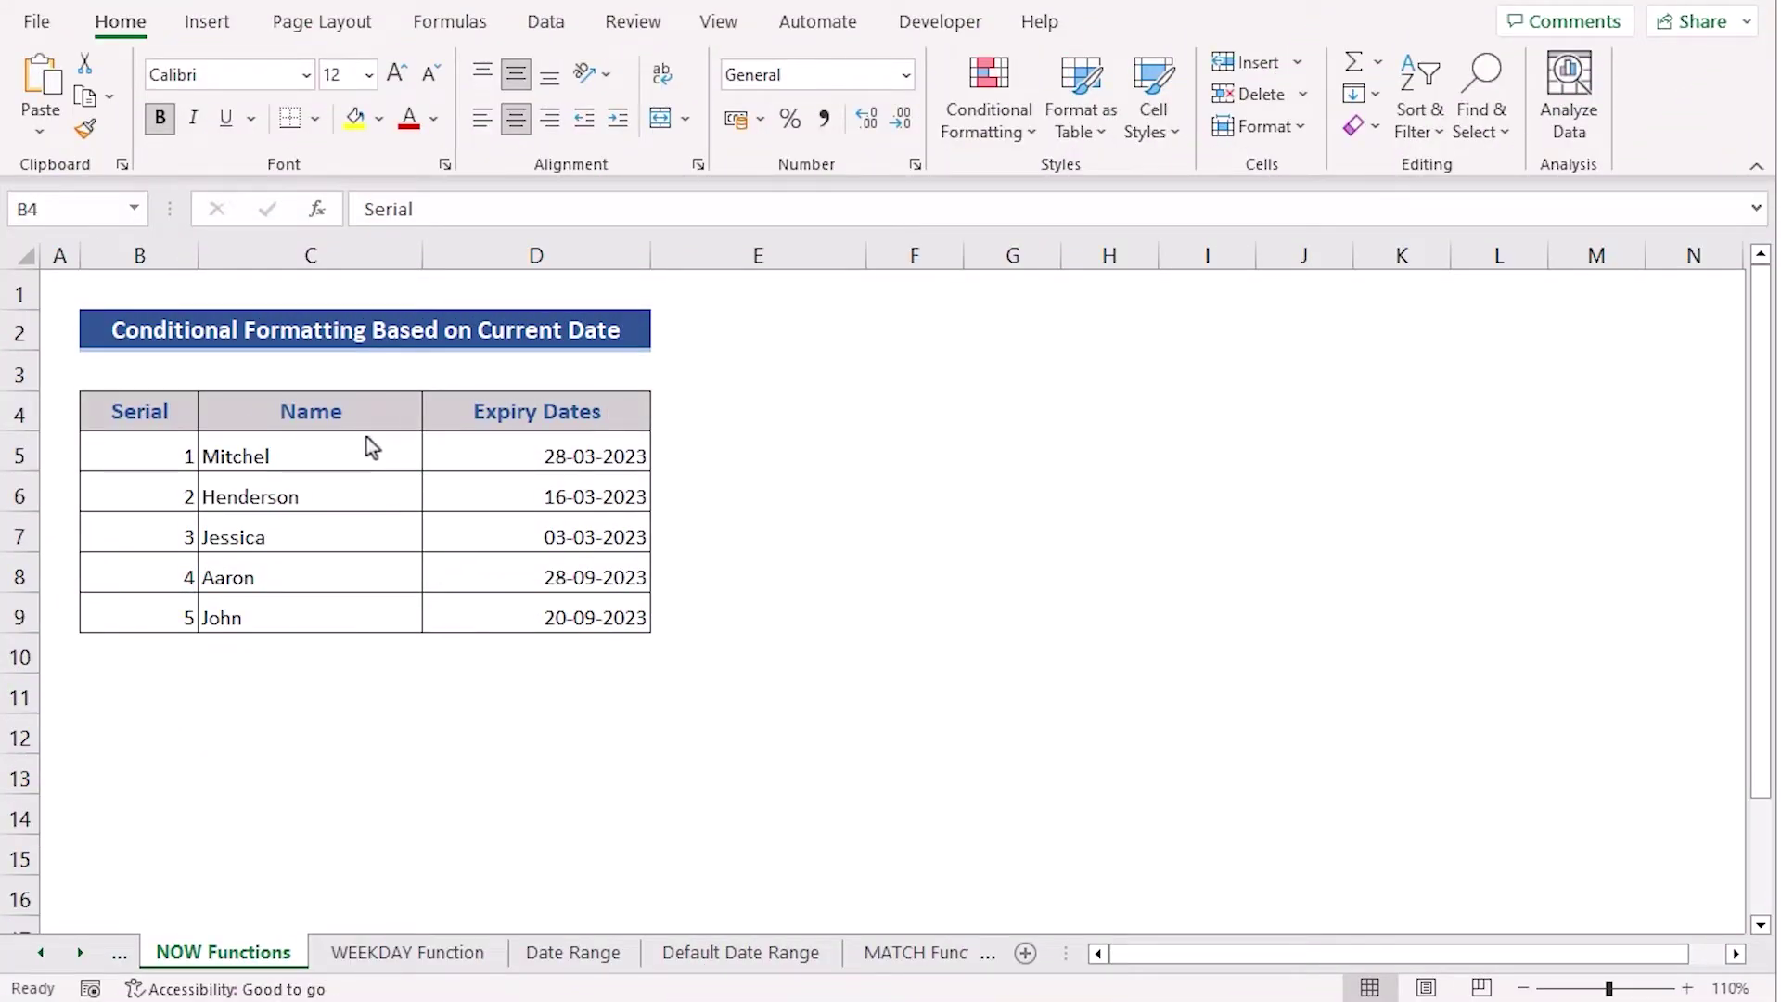
Step: Create a formula-based conditional formatting rule for the table rows B5:D9 using =$D5<NOW()
{"action": "left_click", "coordinate": [170, 418]}
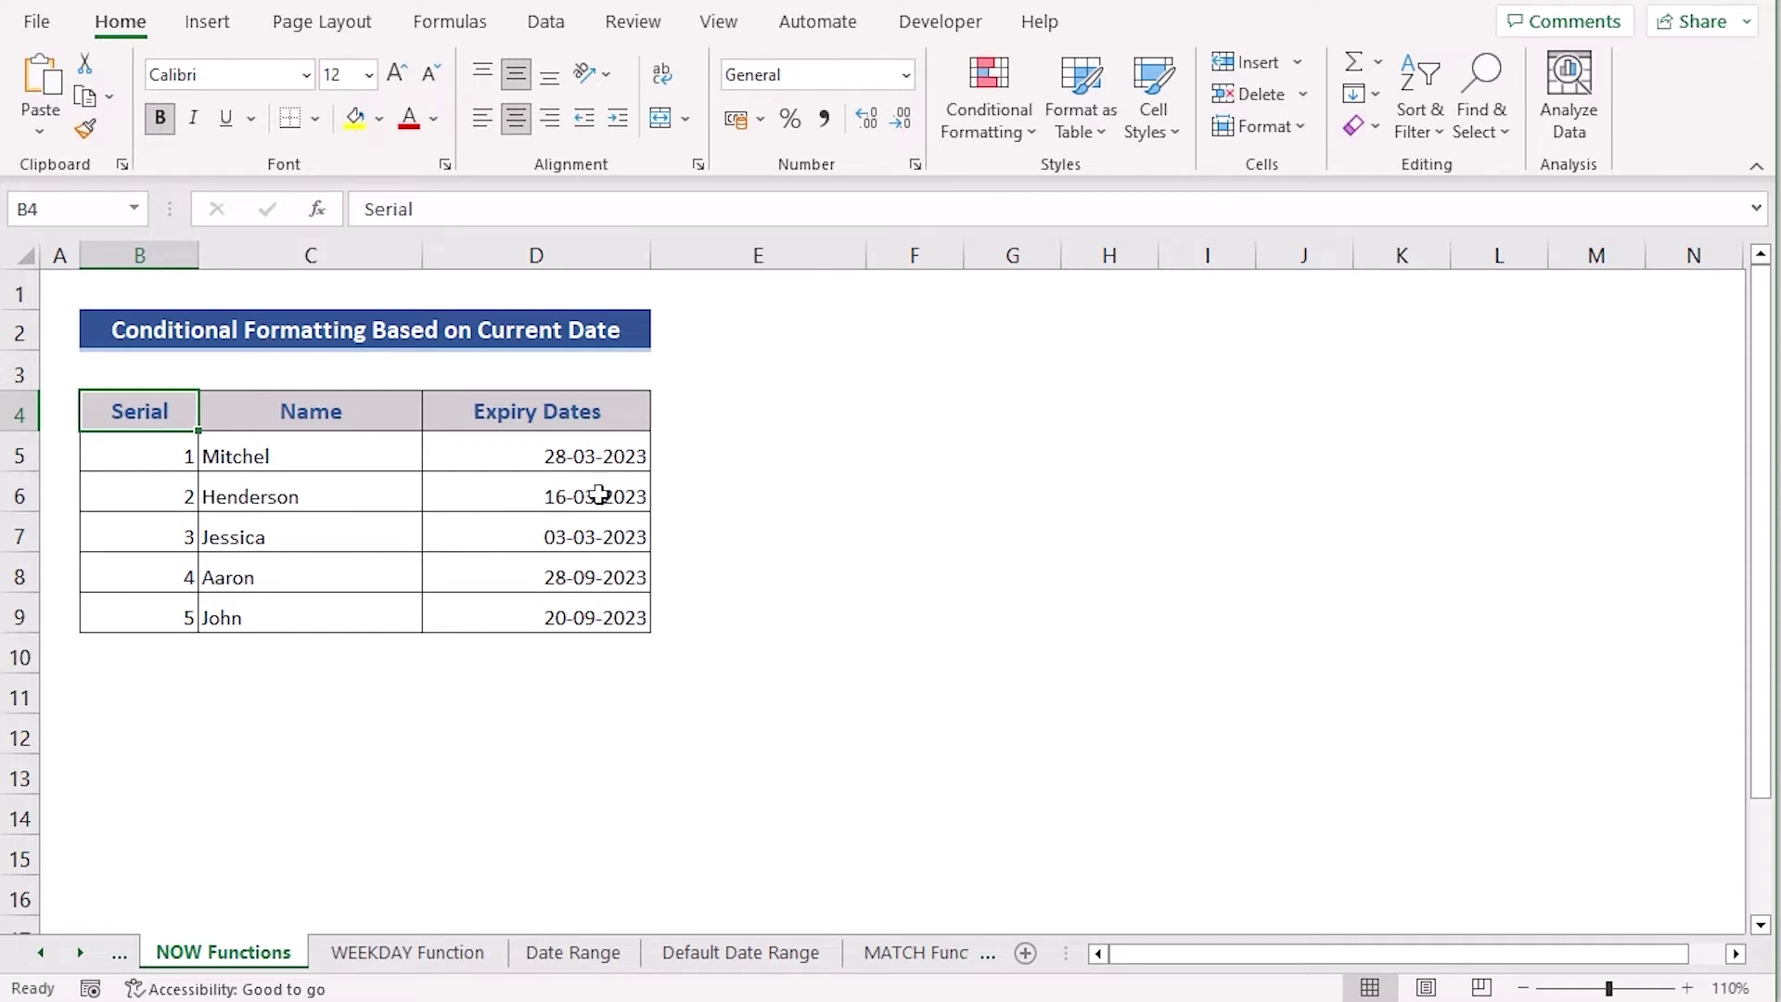
{"action": "left_click", "coordinate": [169, 441]}
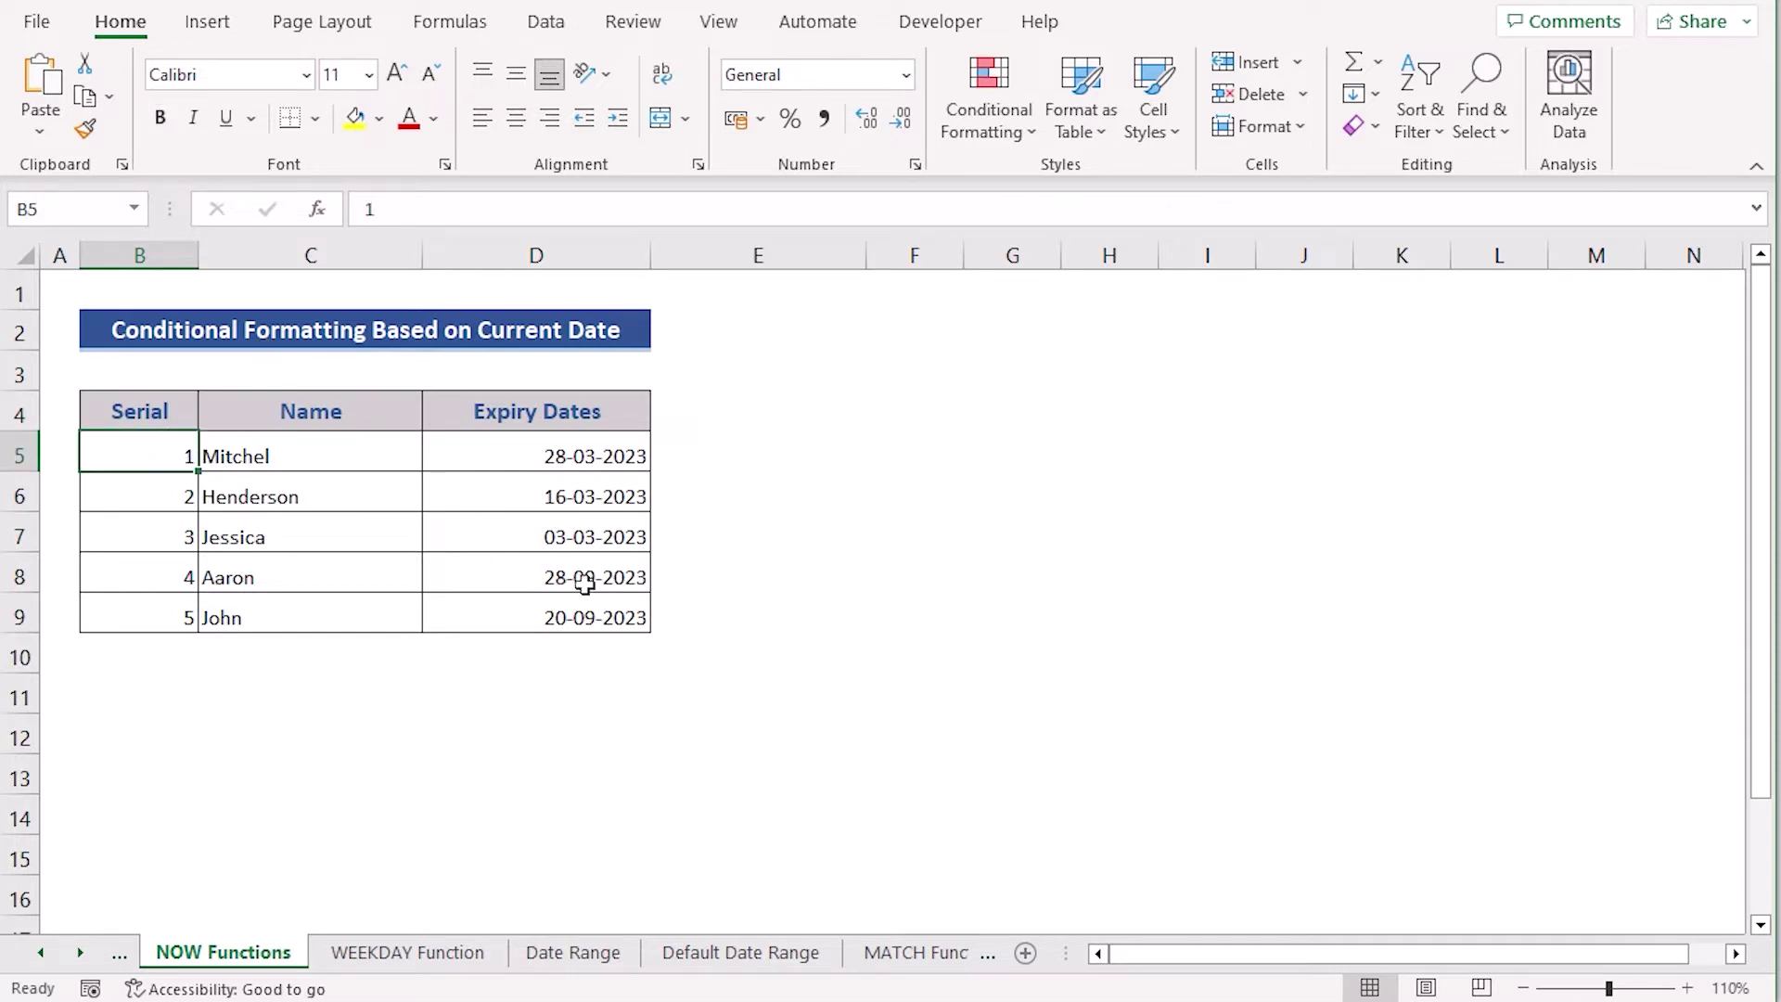
{"action": "left_click", "coordinate": [588, 607], "text": "shift"}
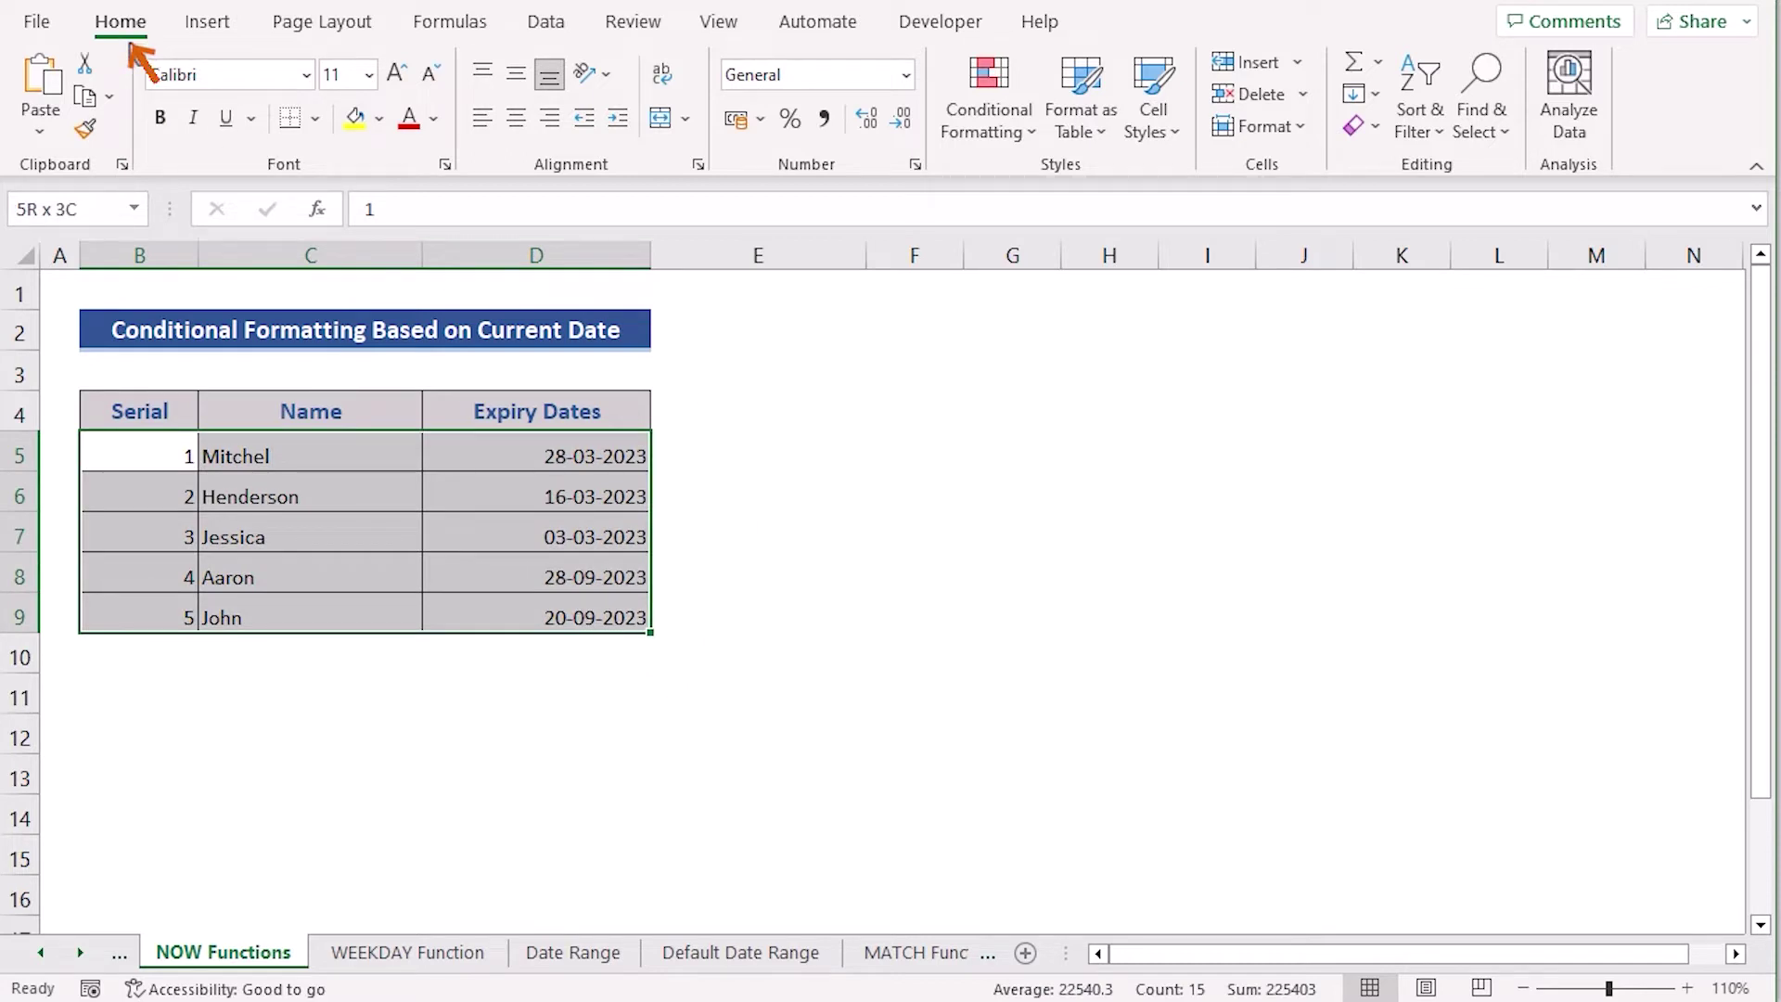
{"action": "left_click", "coordinate": [1021, 132]}
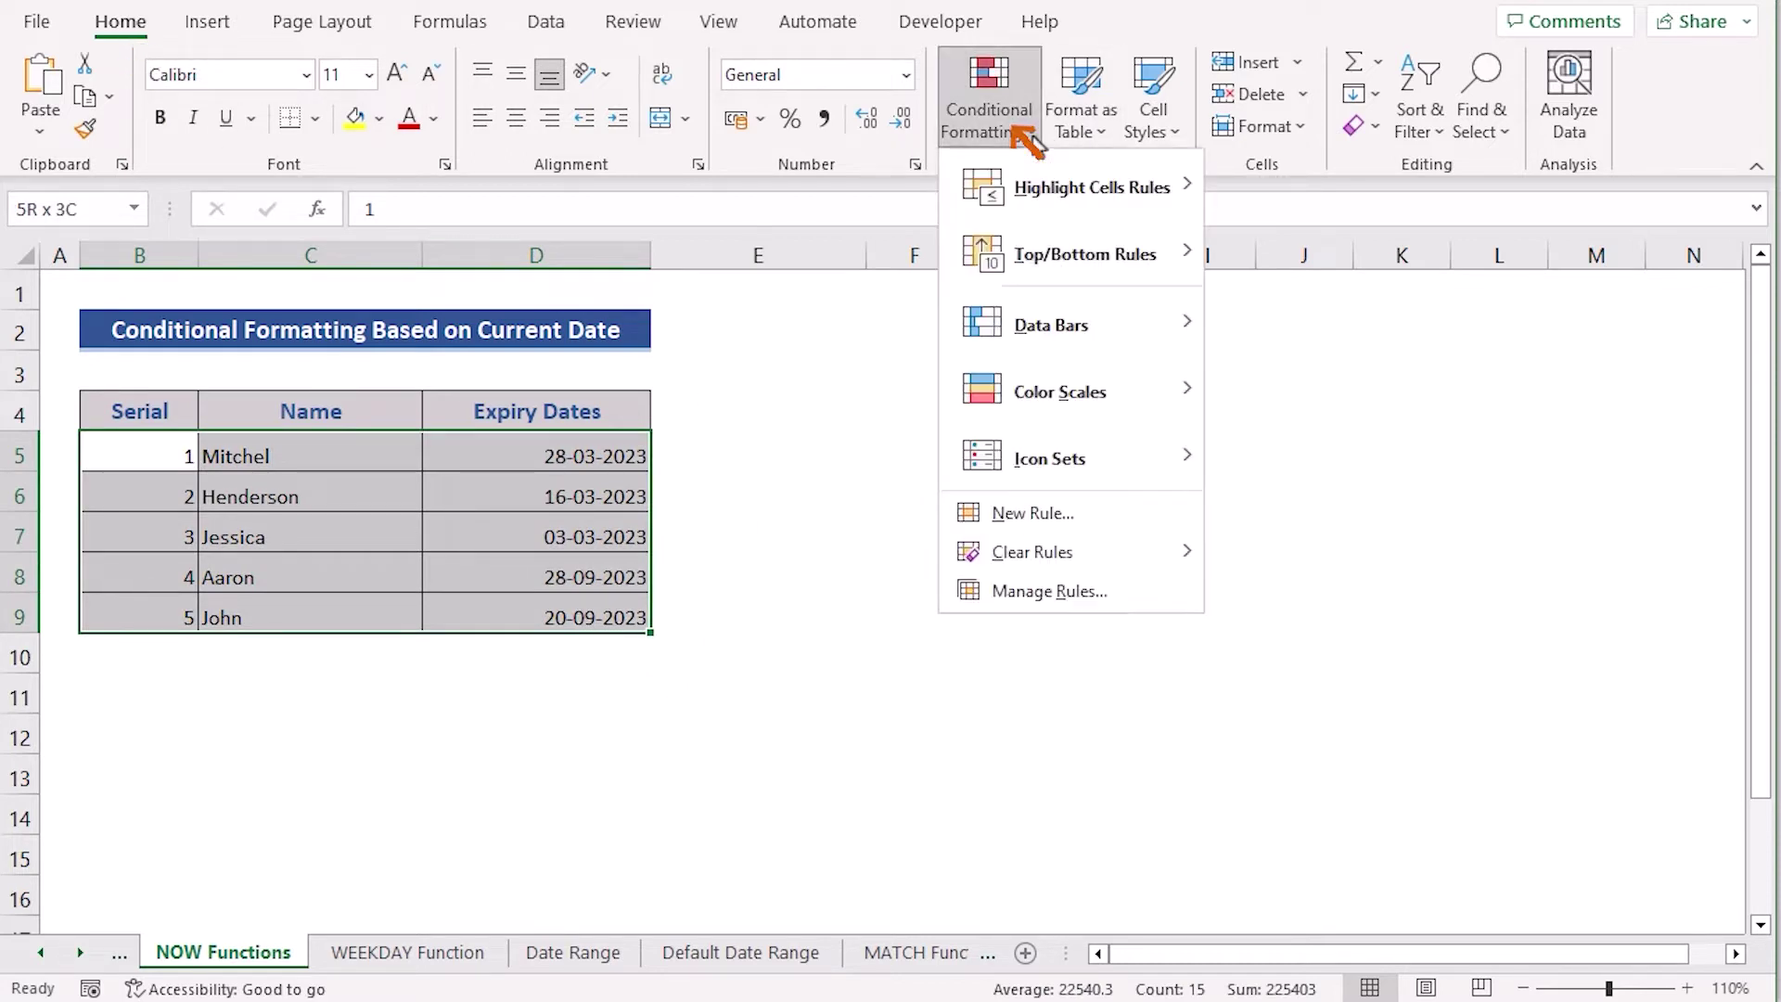
{"action": "left_click", "coordinate": [981, 514]}
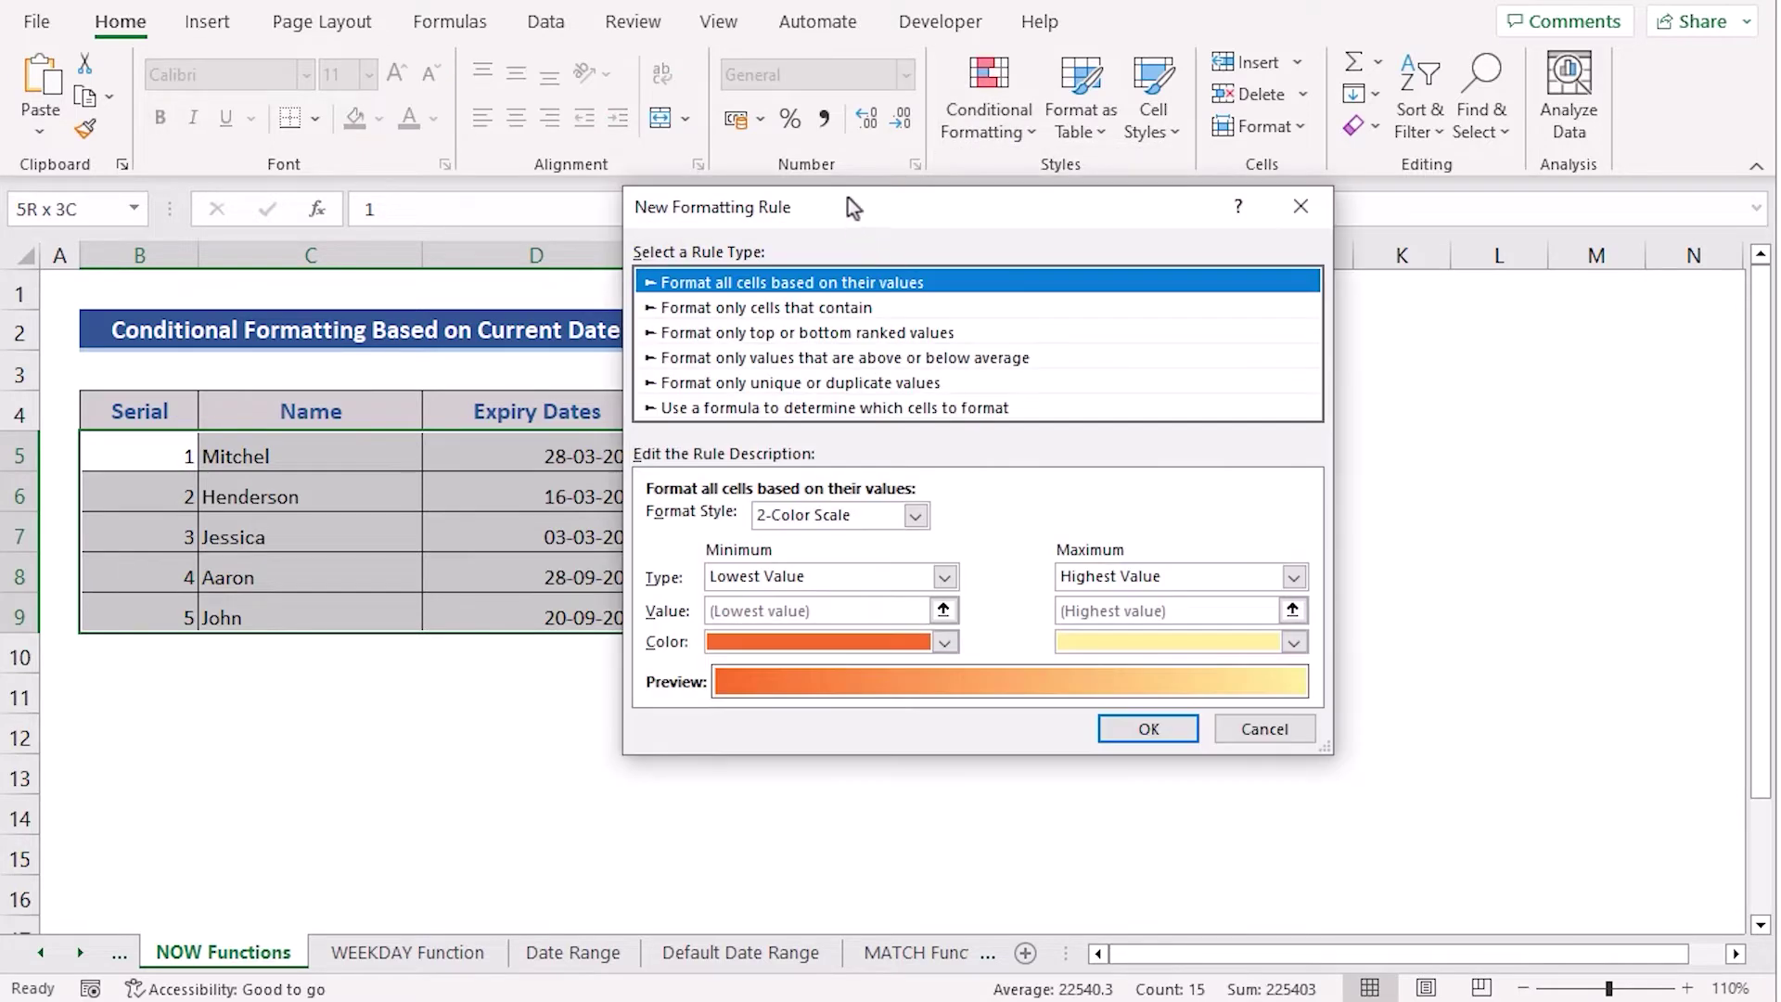
{"action": "left_click_drag", "start_coordinate": [844, 215], "coordinate": [1002, 270]}
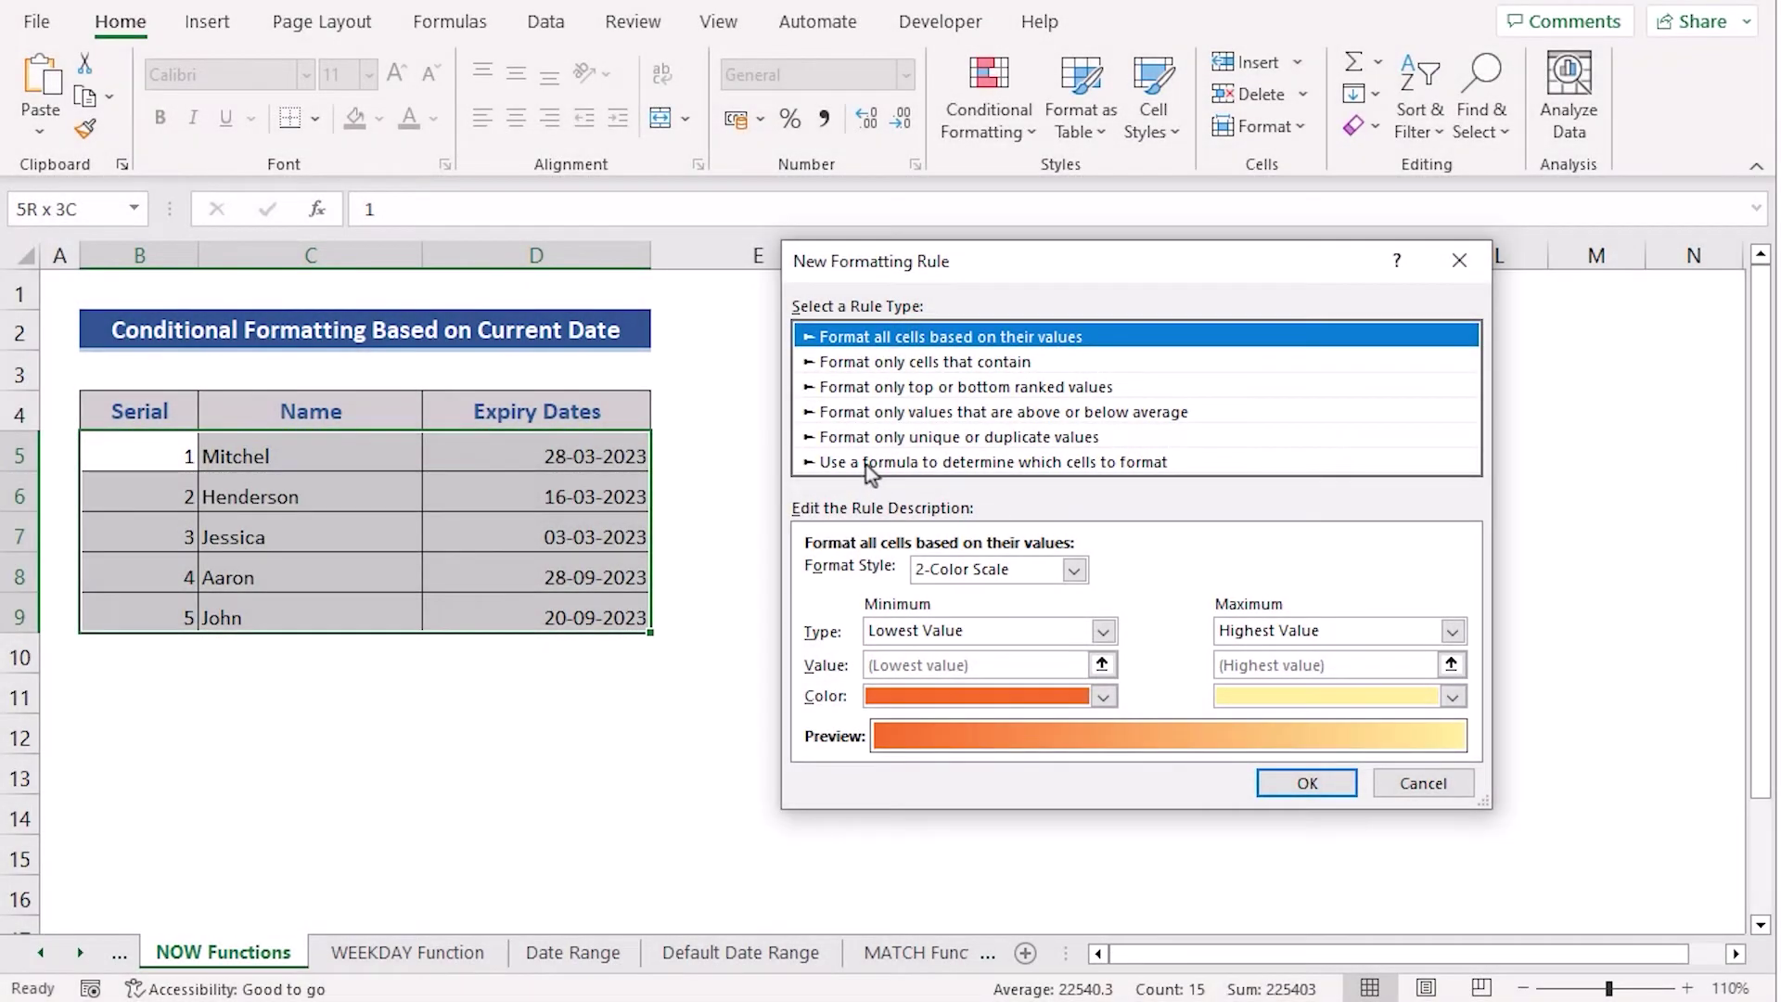
{"action": "left_click", "coordinate": [857, 462]}
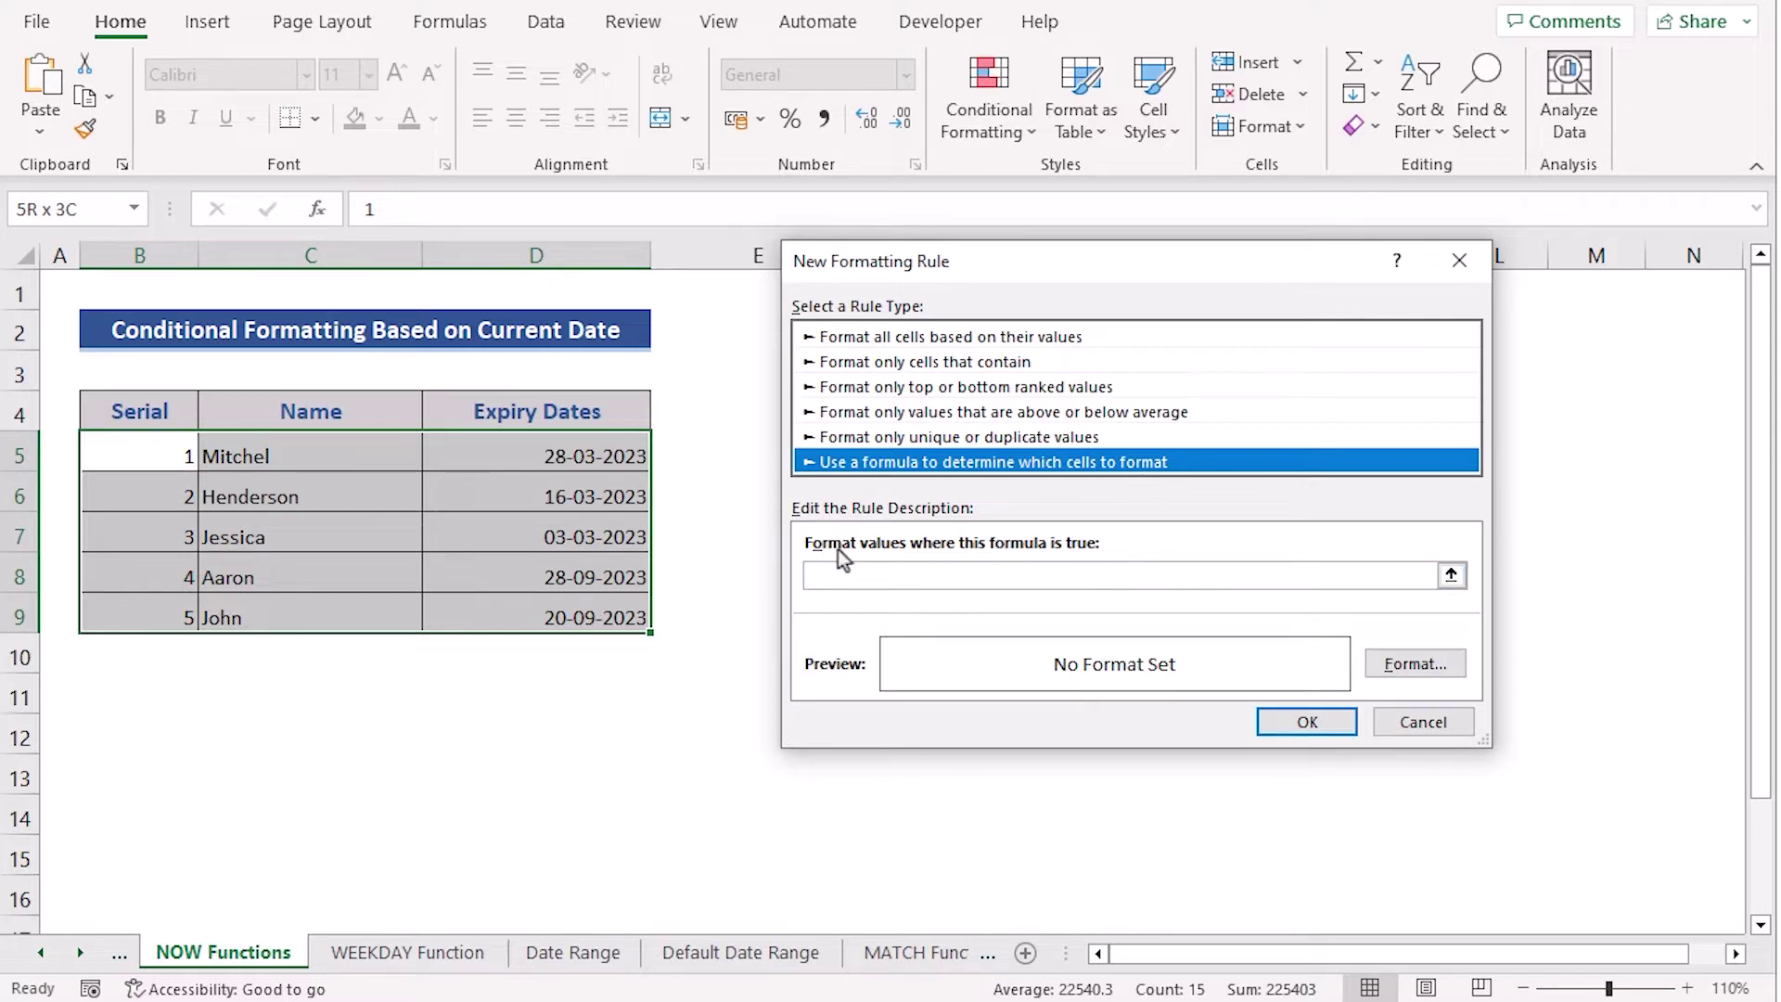
{"action": "left_click", "coordinate": [870, 577]}
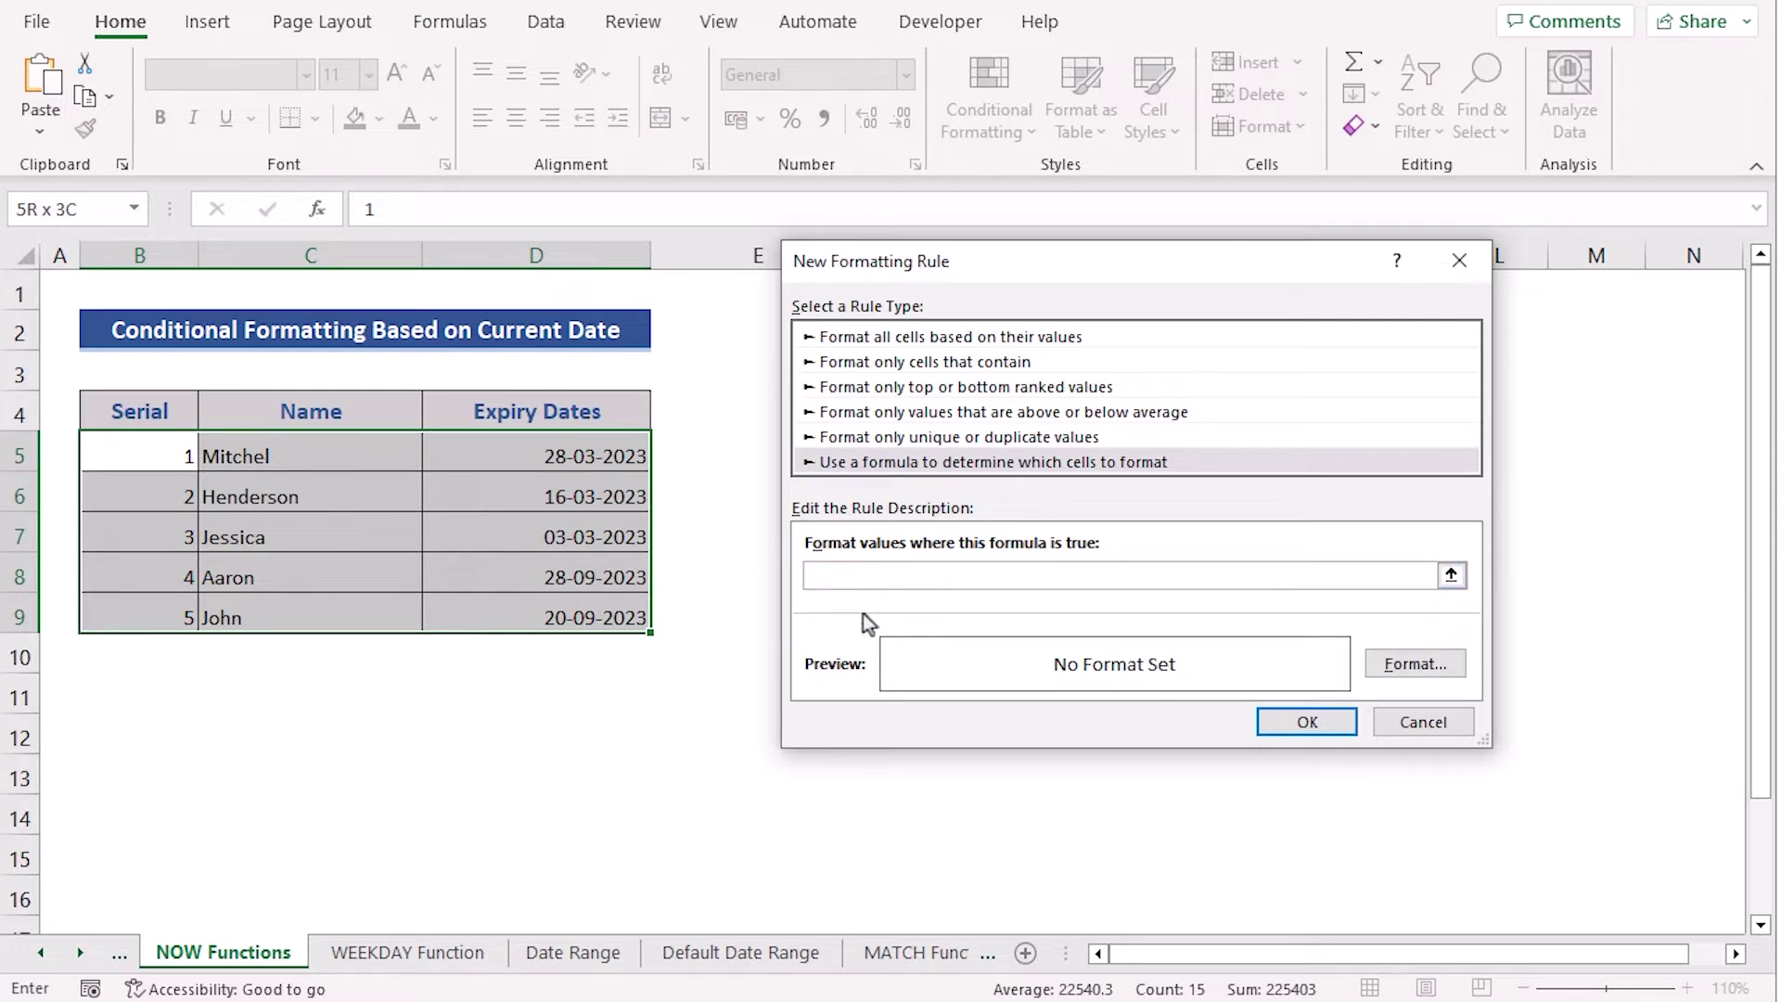
{"action": "type", "text": "=$D5<NOW()"}
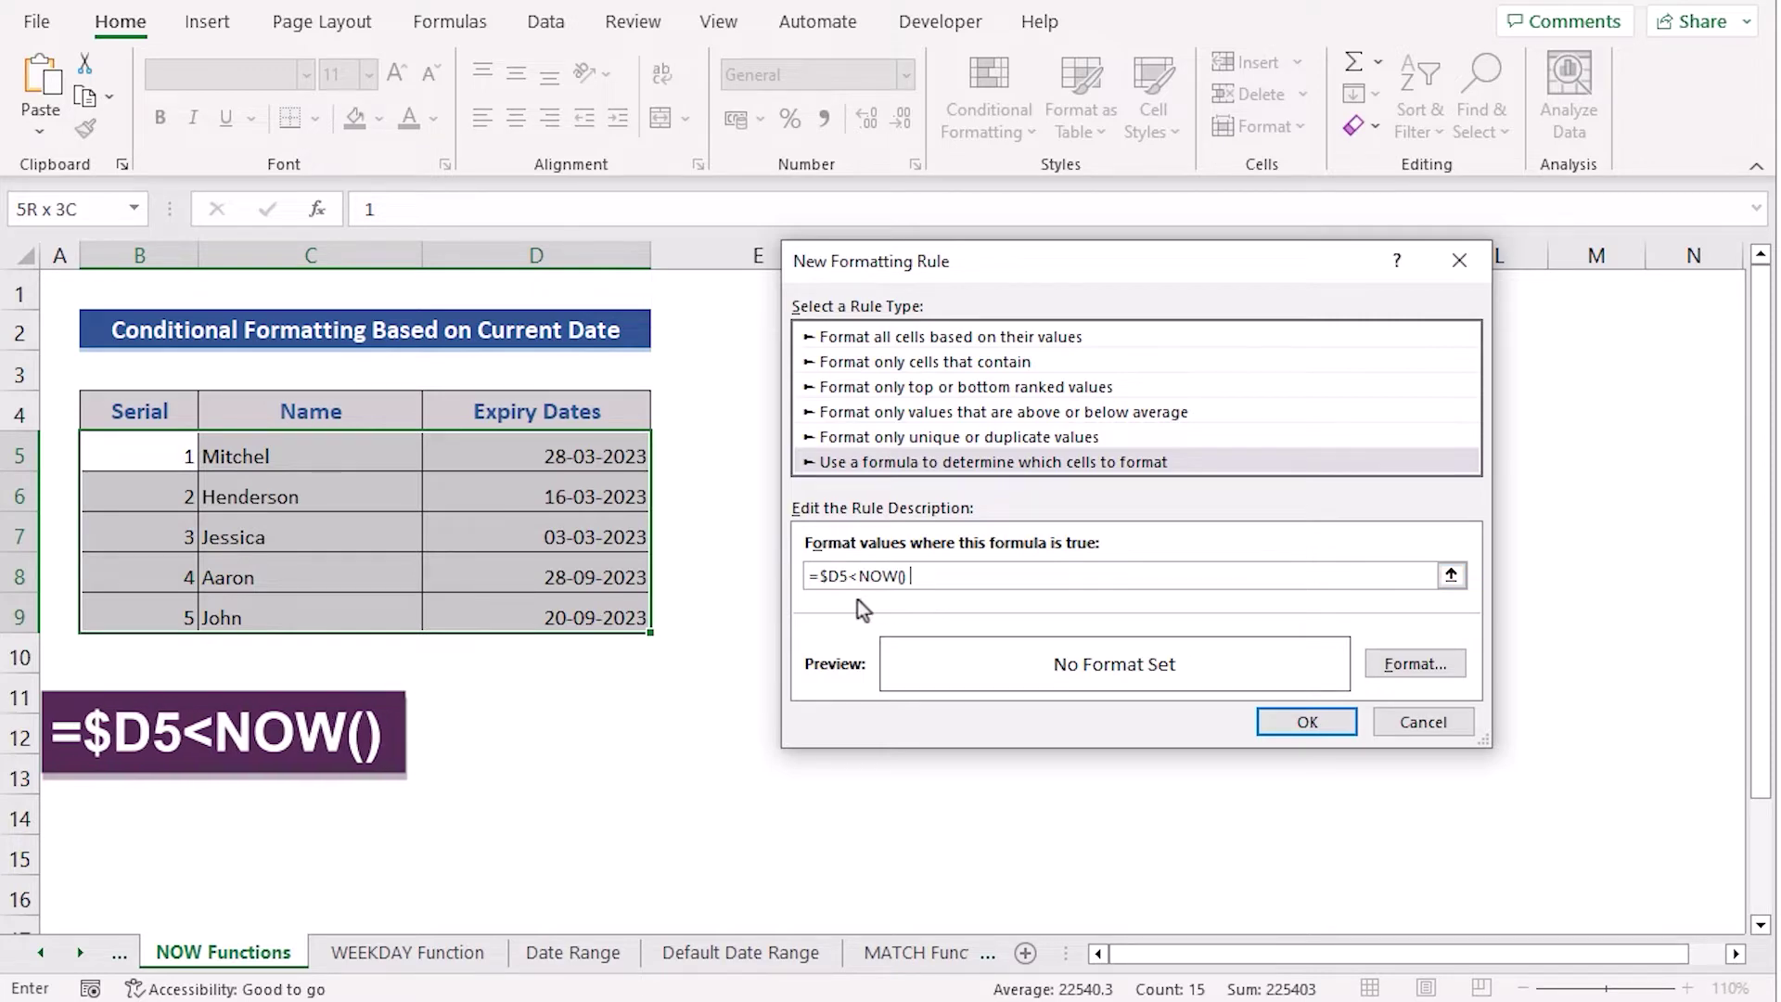
Step: Give the NOW-based rule a golden-orange background fill and apply it to the table rows
{"action": "left_click", "coordinate": [1415, 664]}
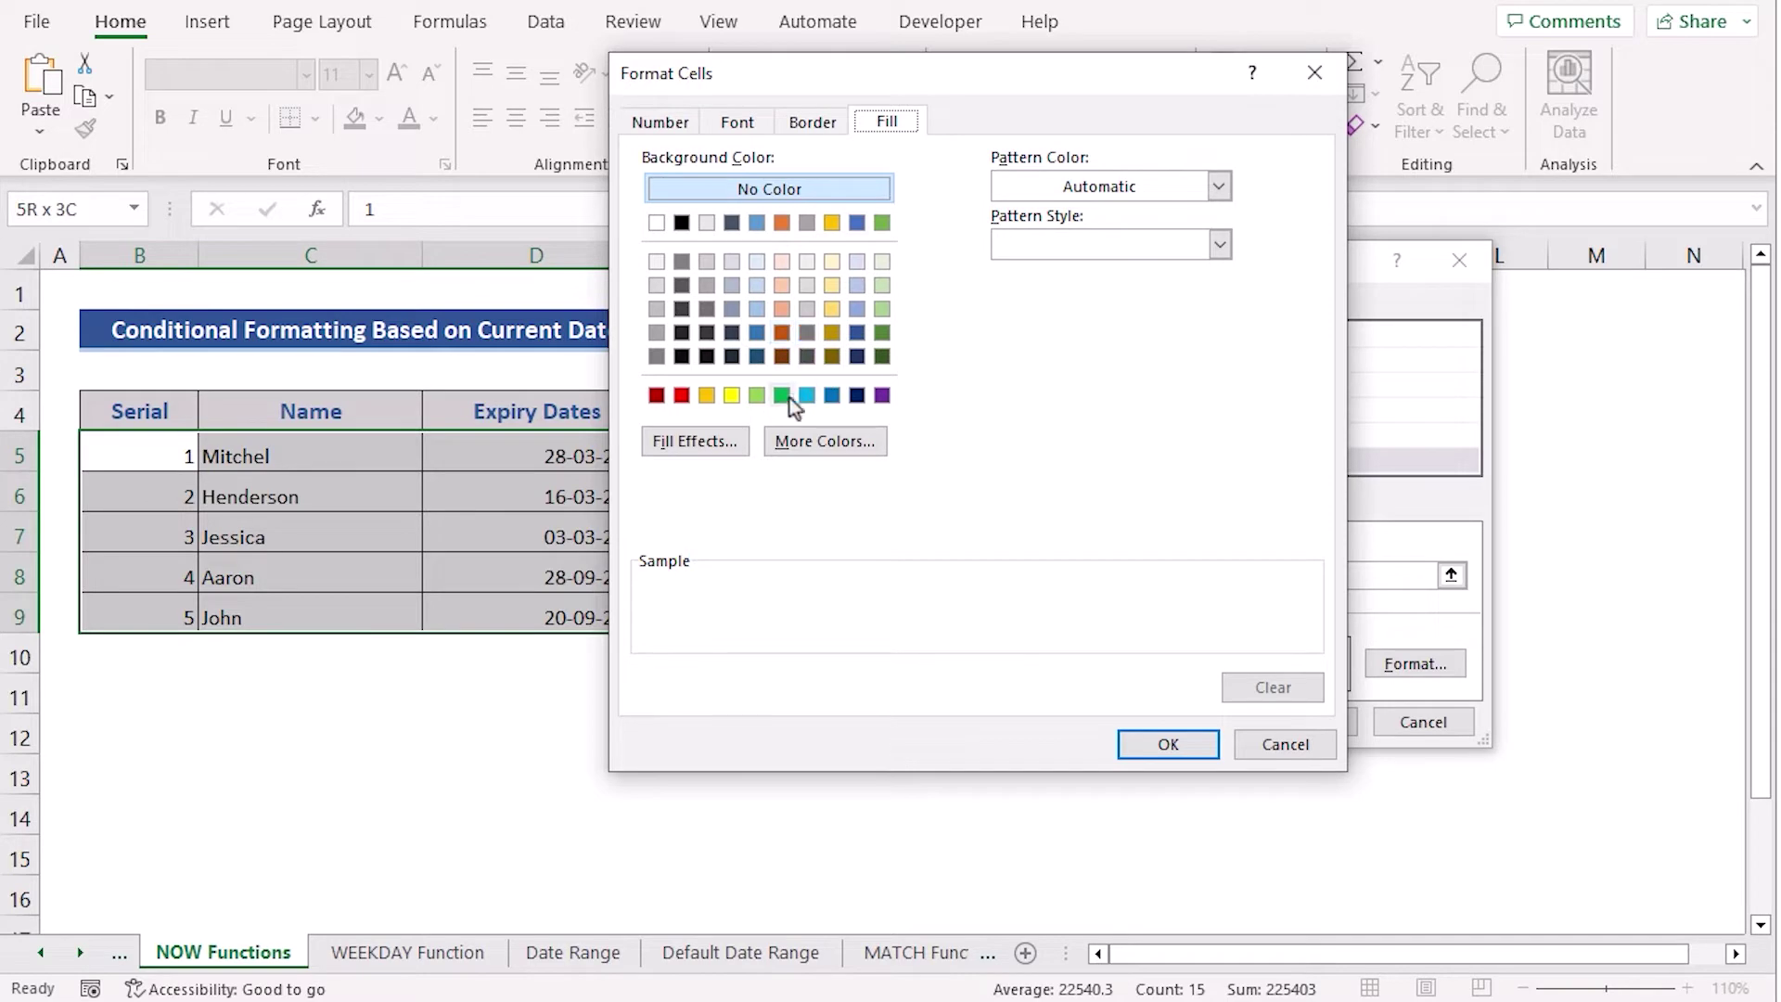
{"action": "left_click", "coordinate": [708, 395]}
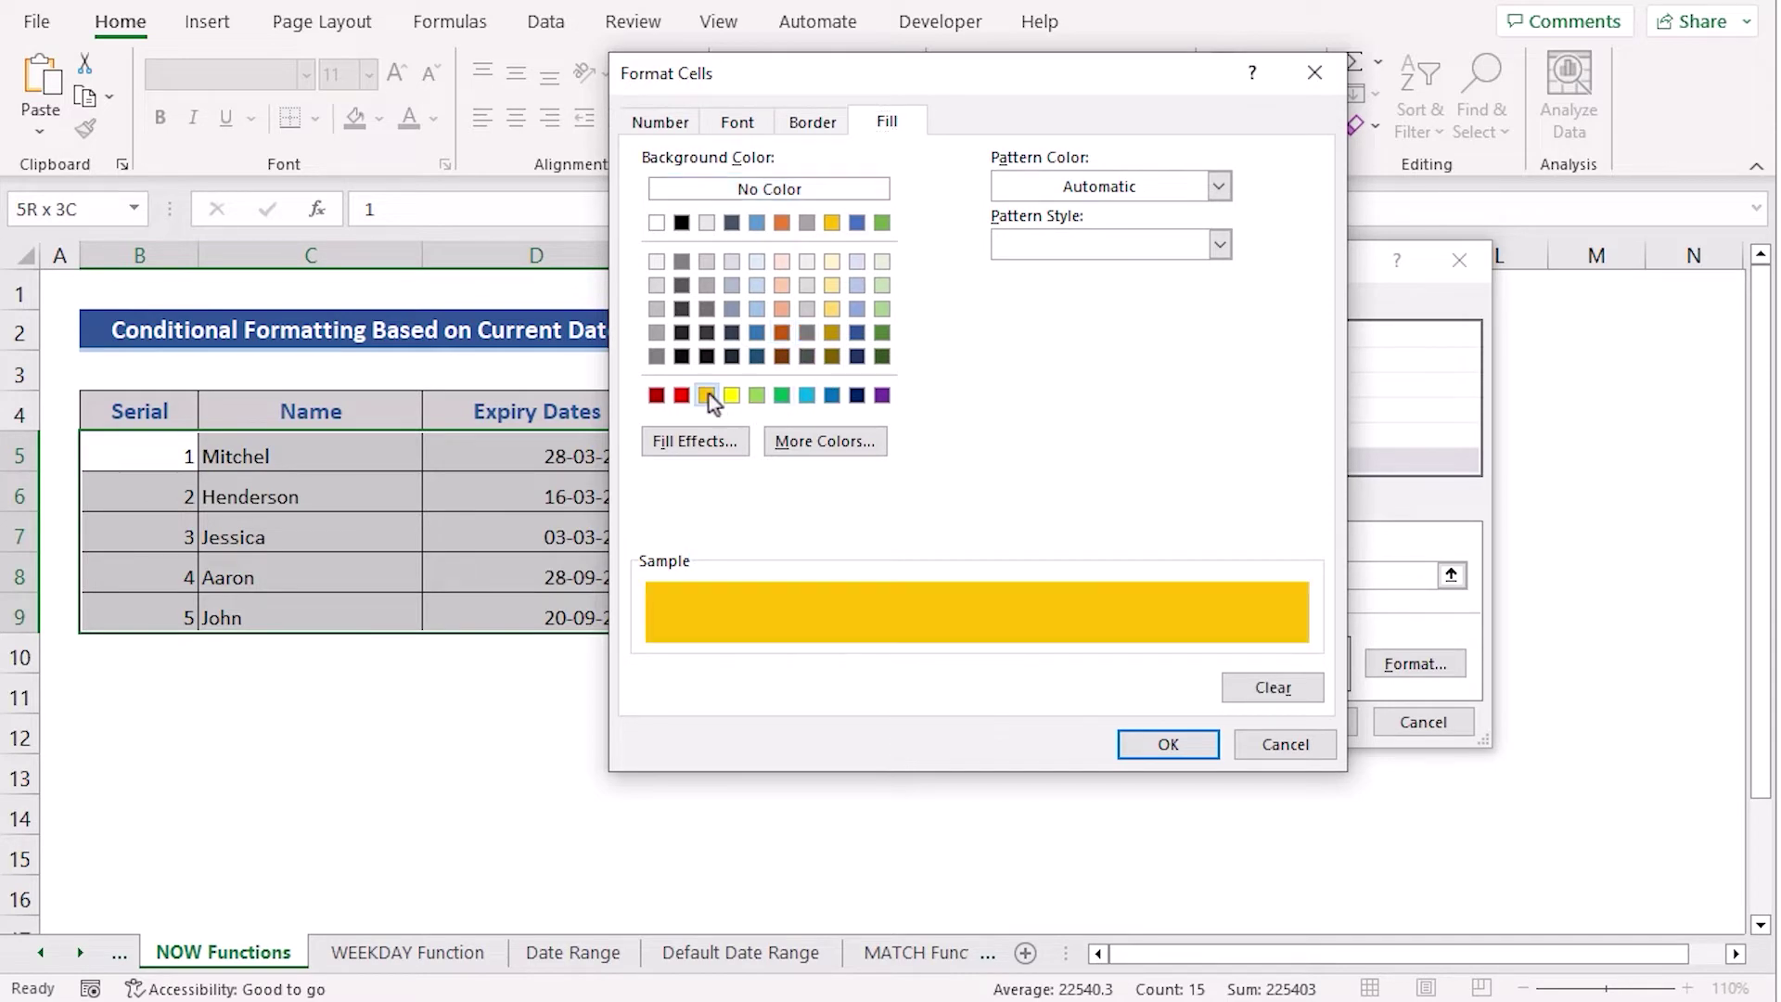
{"action": "left_click", "coordinate": [1169, 745]}
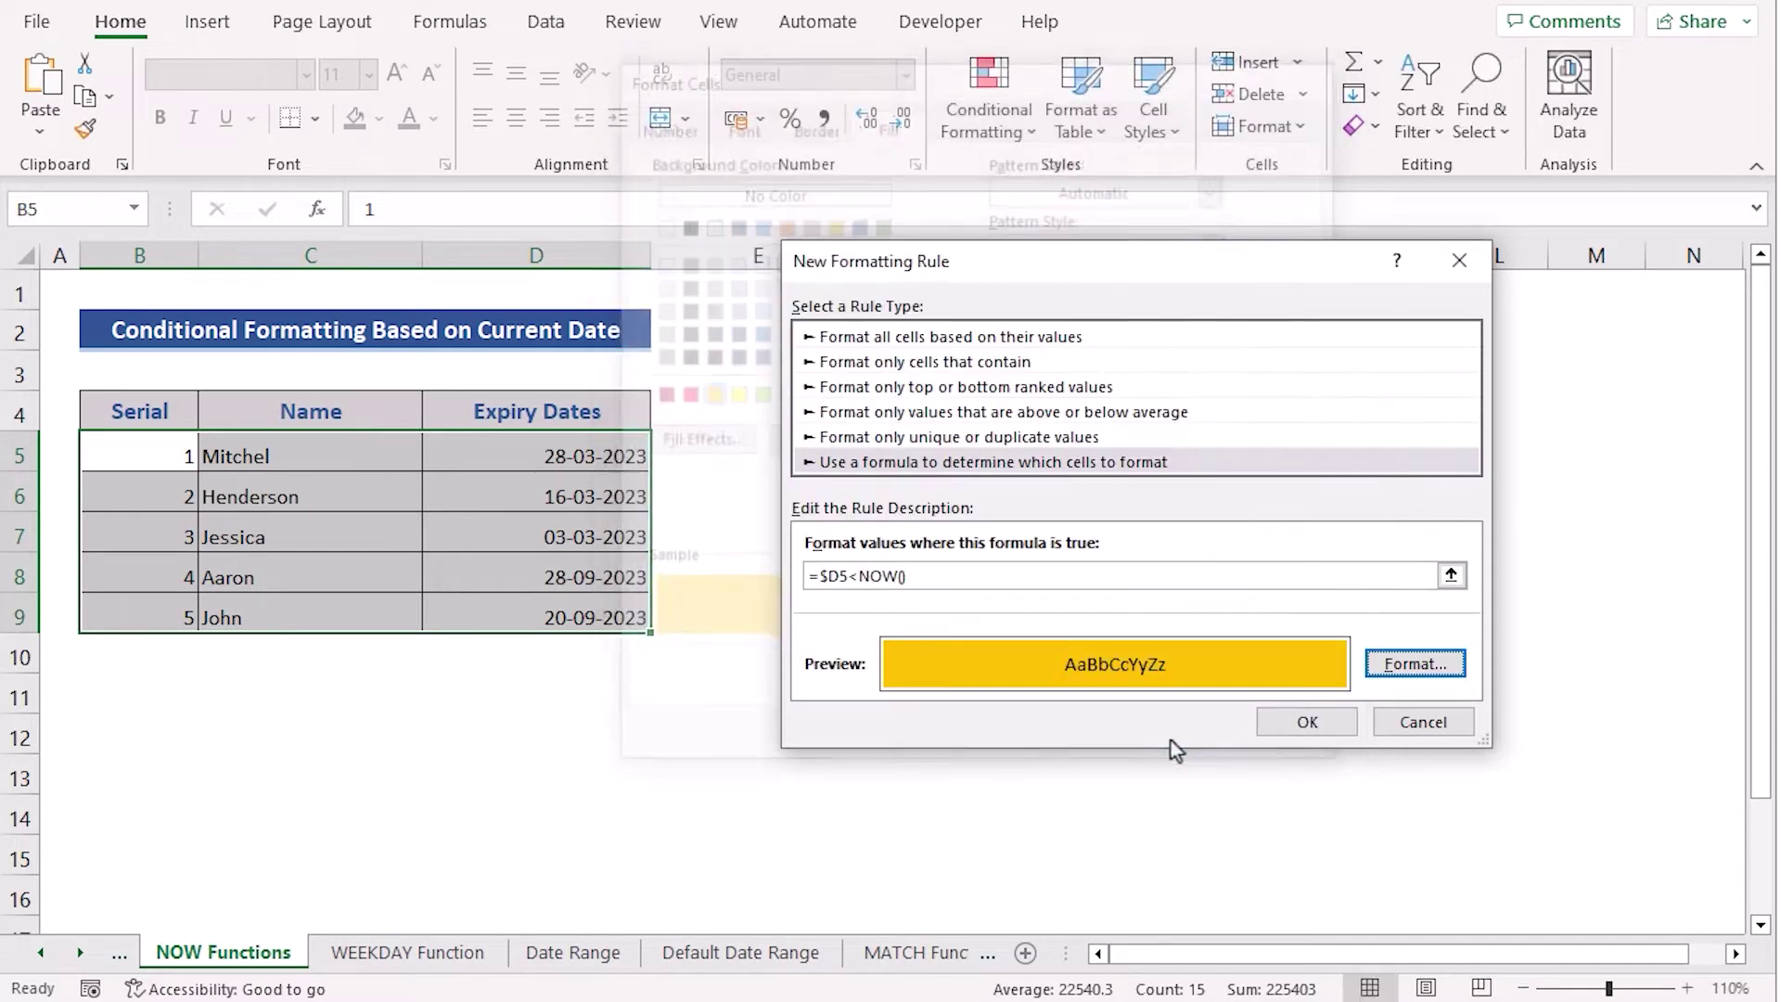
{"action": "left_click", "coordinate": [1335, 722]}
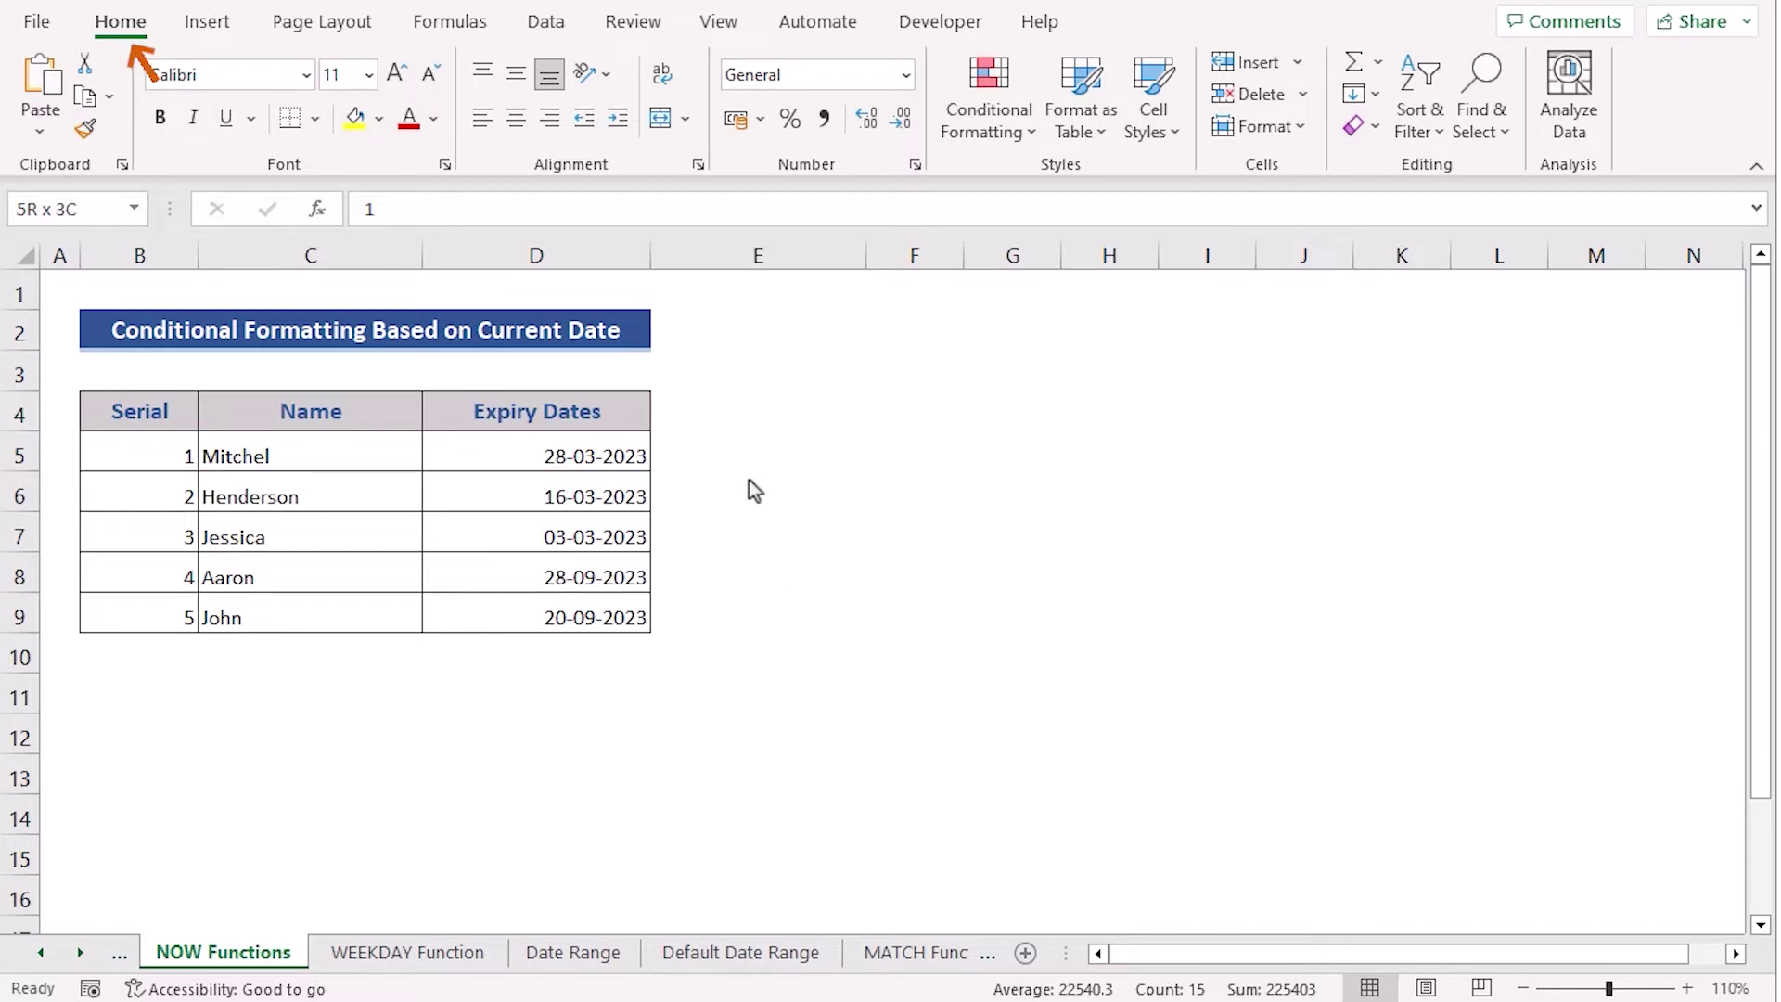
Step: Create another formula-based conditional formatting rule for B5:D9 using =$D5<=Today()
{"action": "left_click", "coordinate": [1013, 130]}
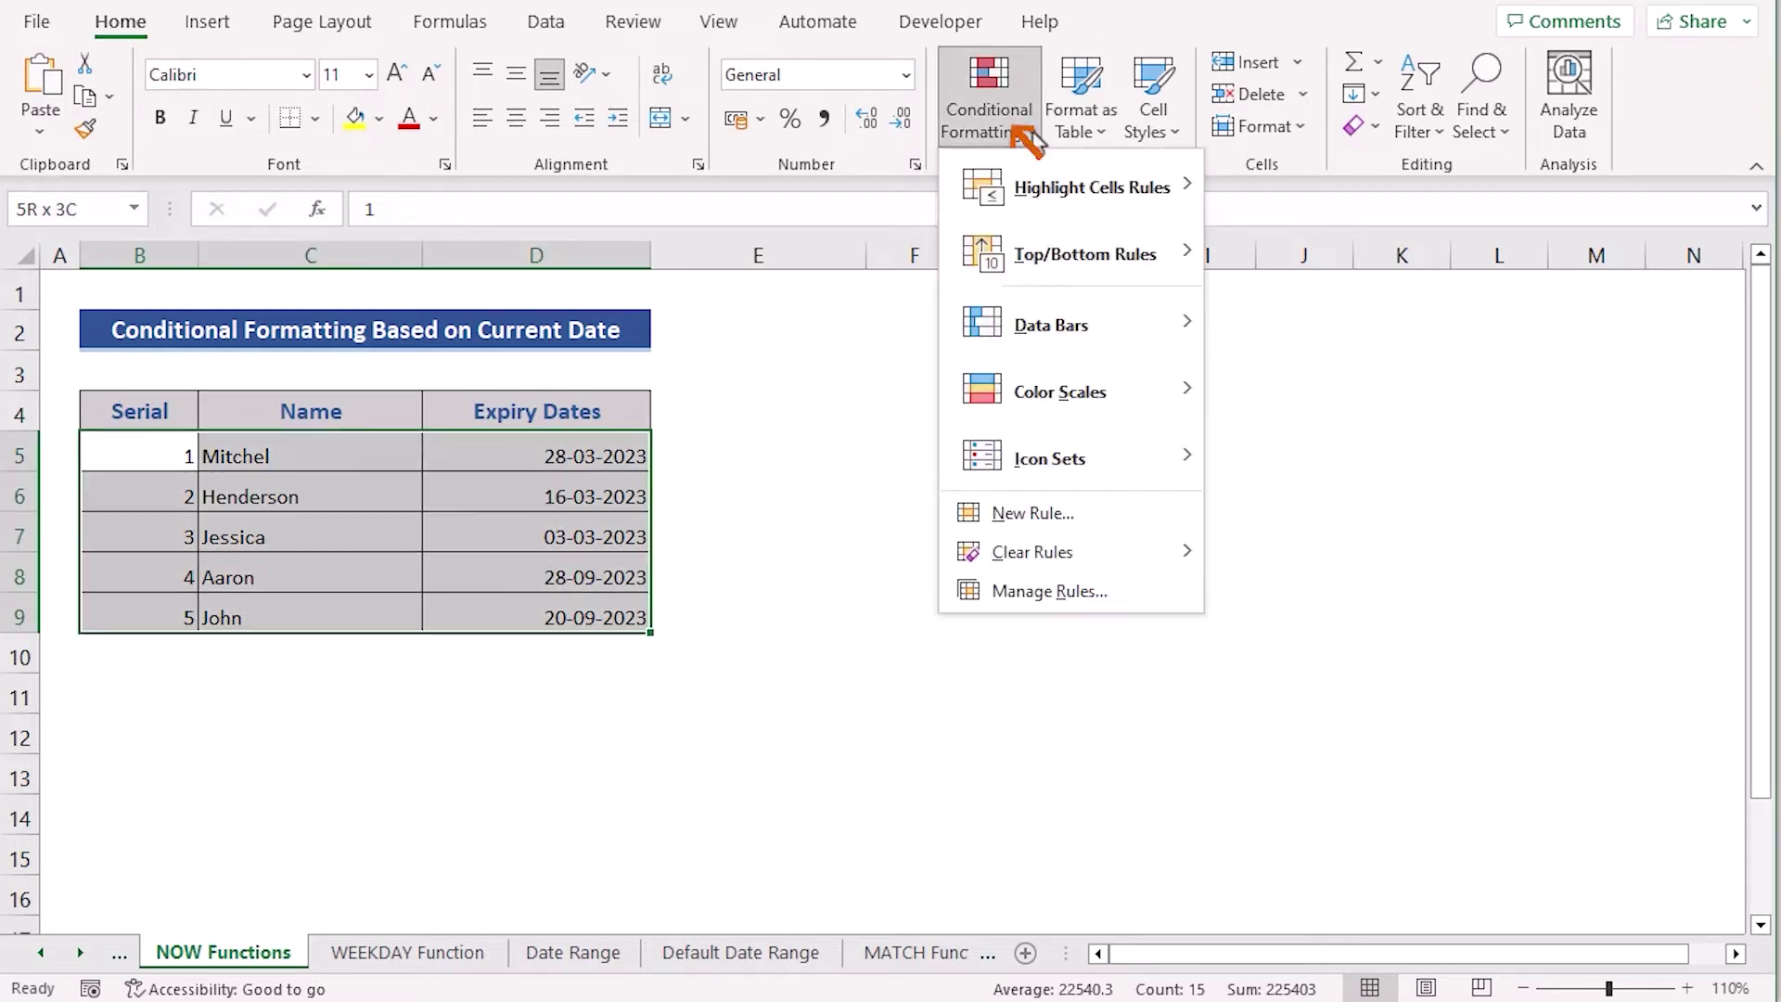
{"action": "left_click", "coordinate": [1104, 509]}
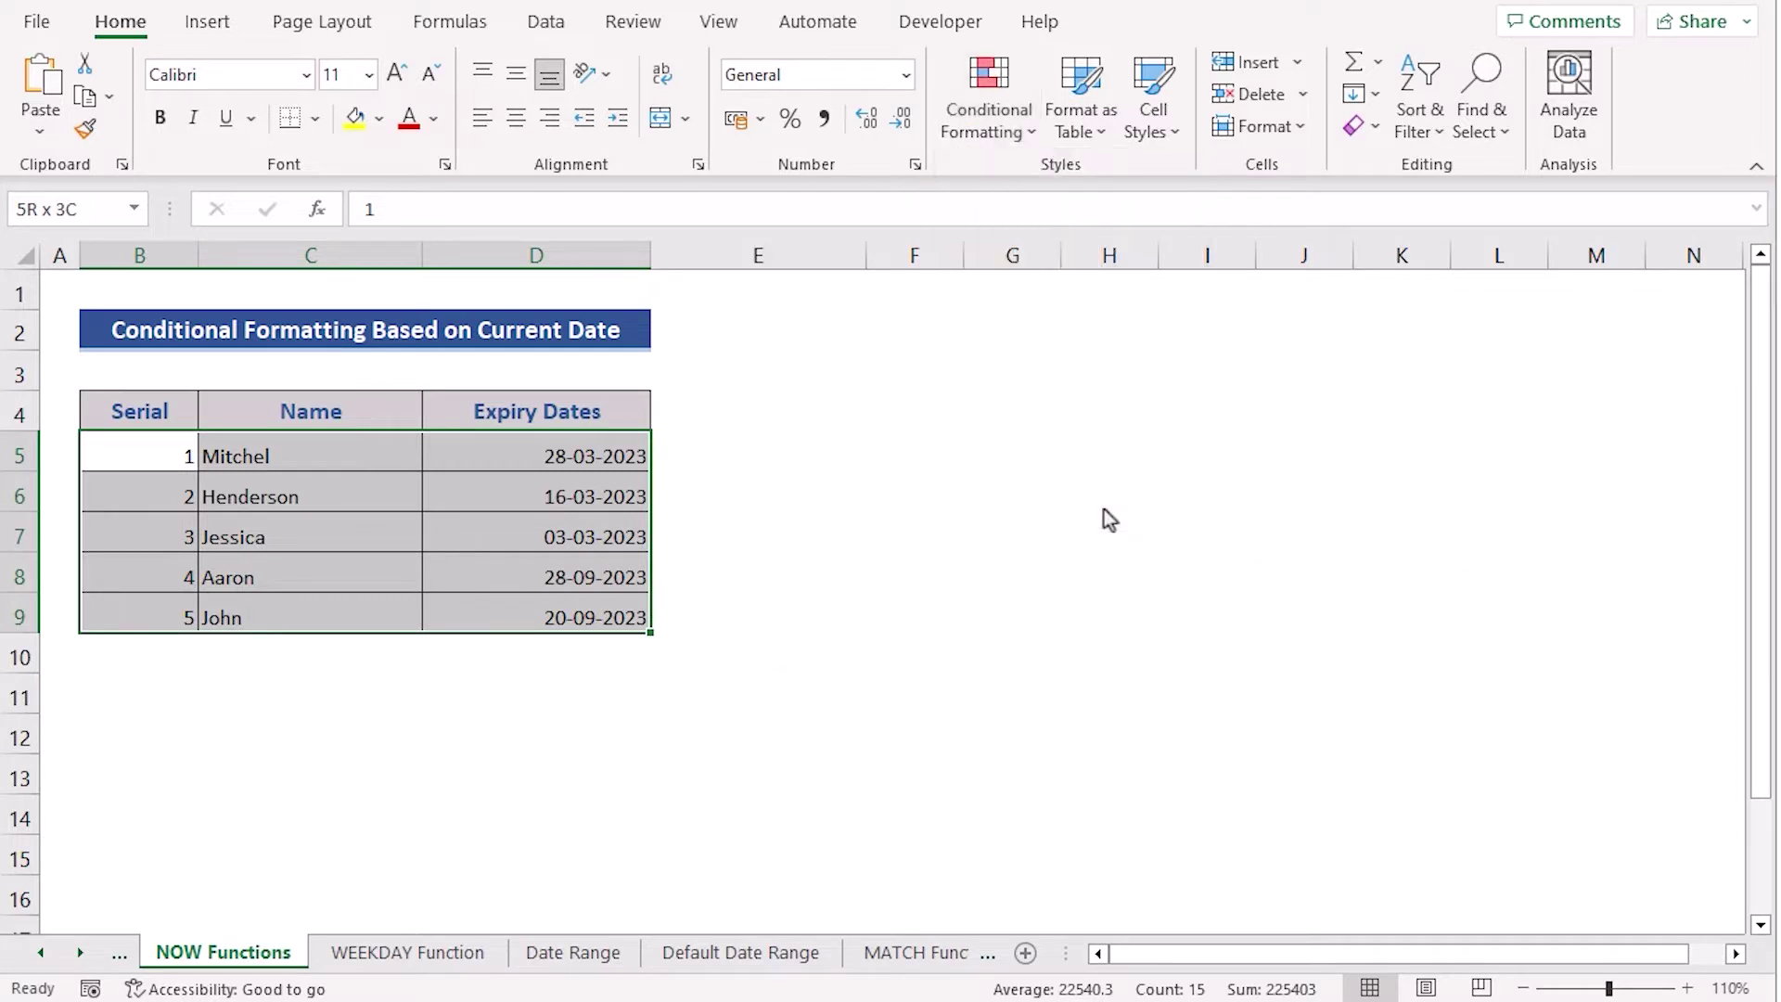
{"action": "left_click", "coordinate": [979, 310]}
{"action": "left_click", "coordinate": [926, 425]}
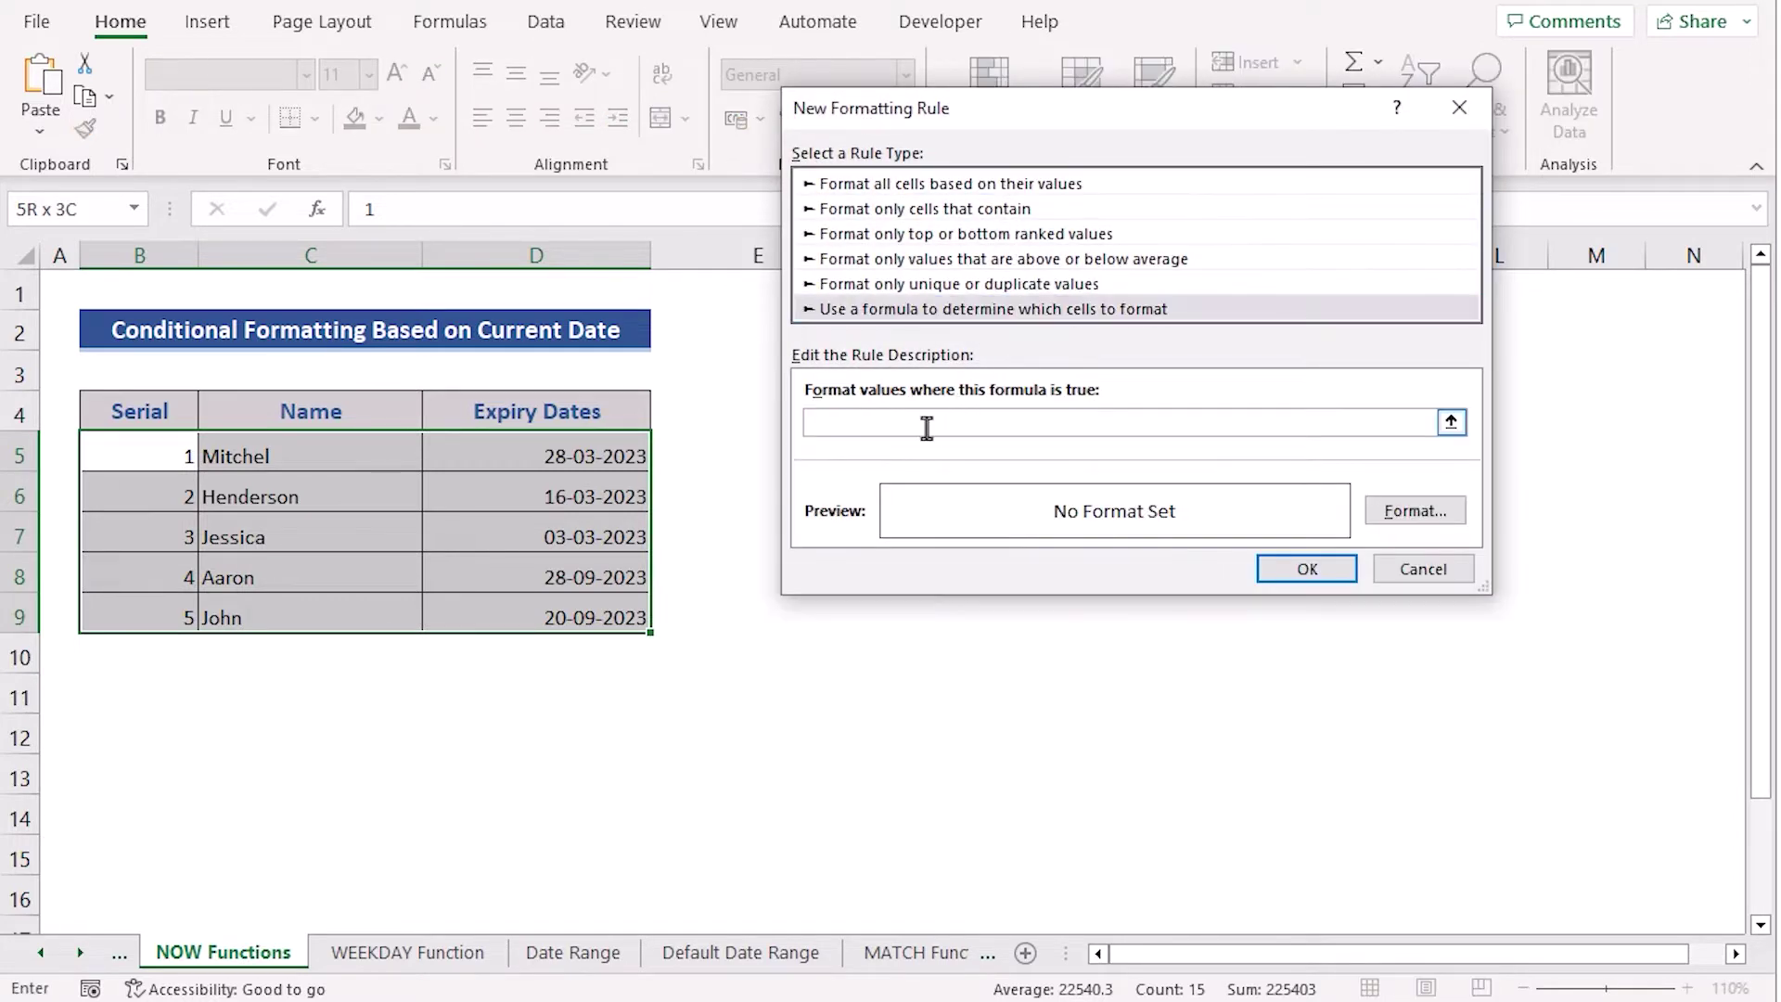
{"action": "type", "text": "=$D5<=Today()"}
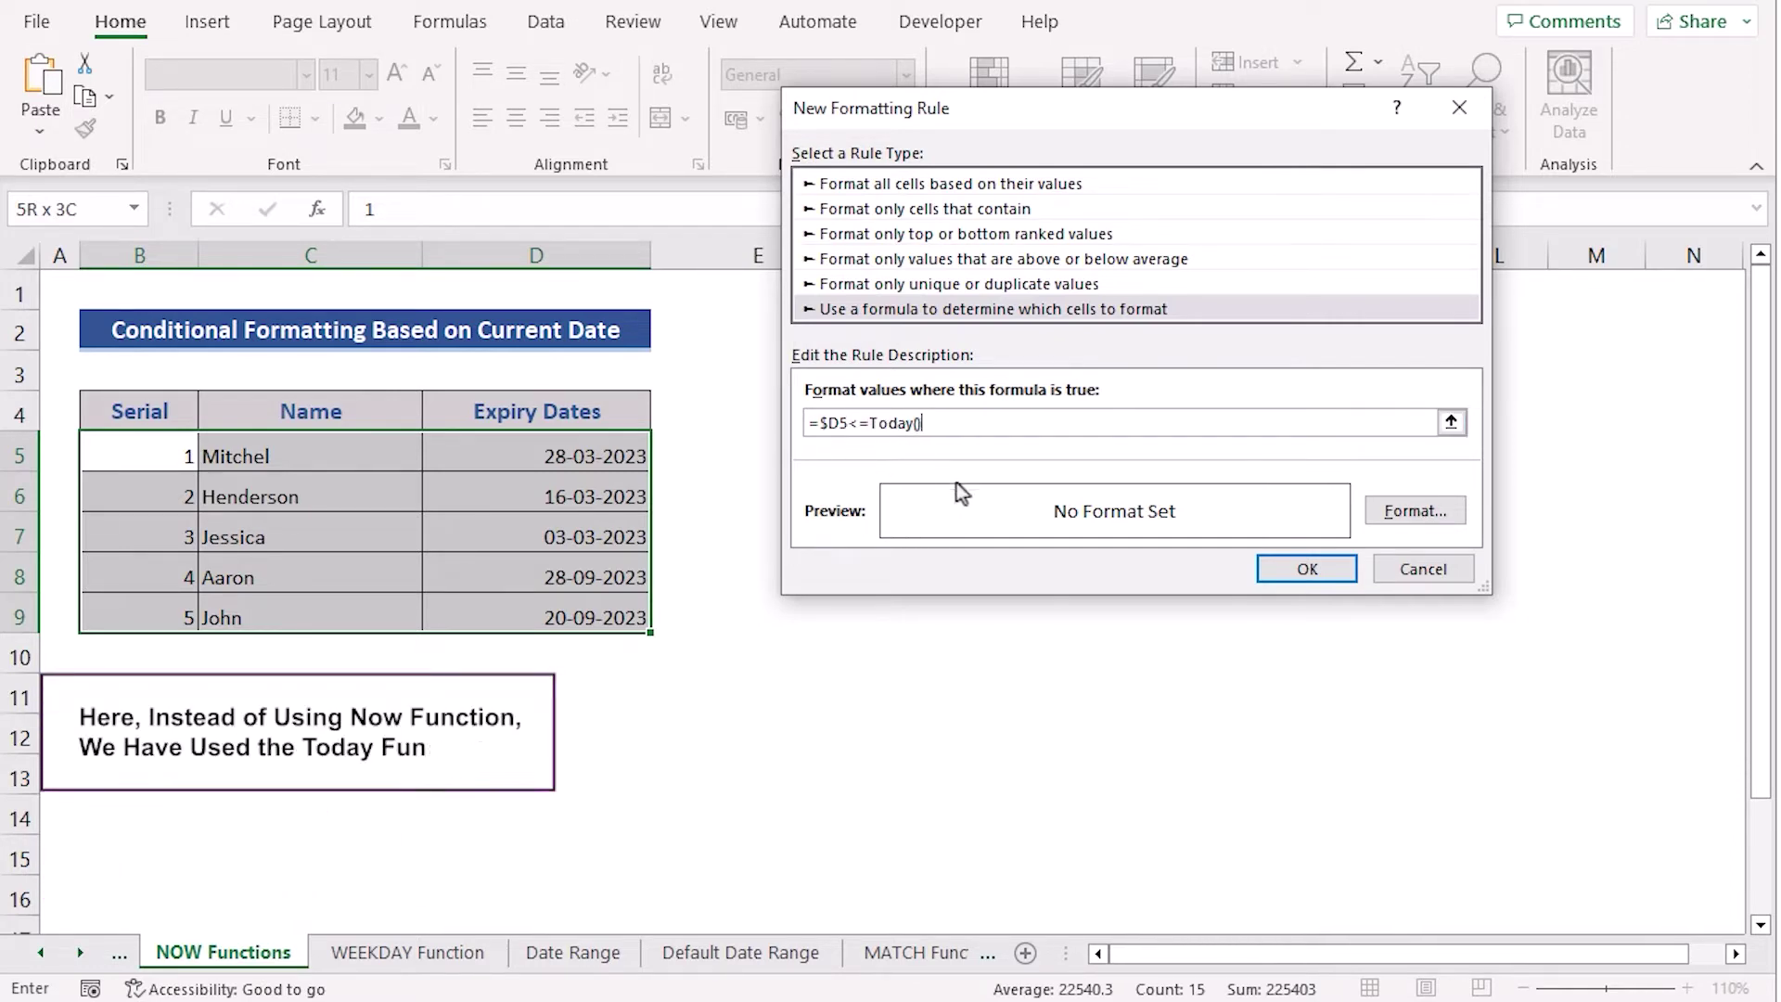
Step: Give the Today-based rule a golden-orange background fill and apply it to the table rows
{"action": "left_click", "coordinate": [1419, 517]}
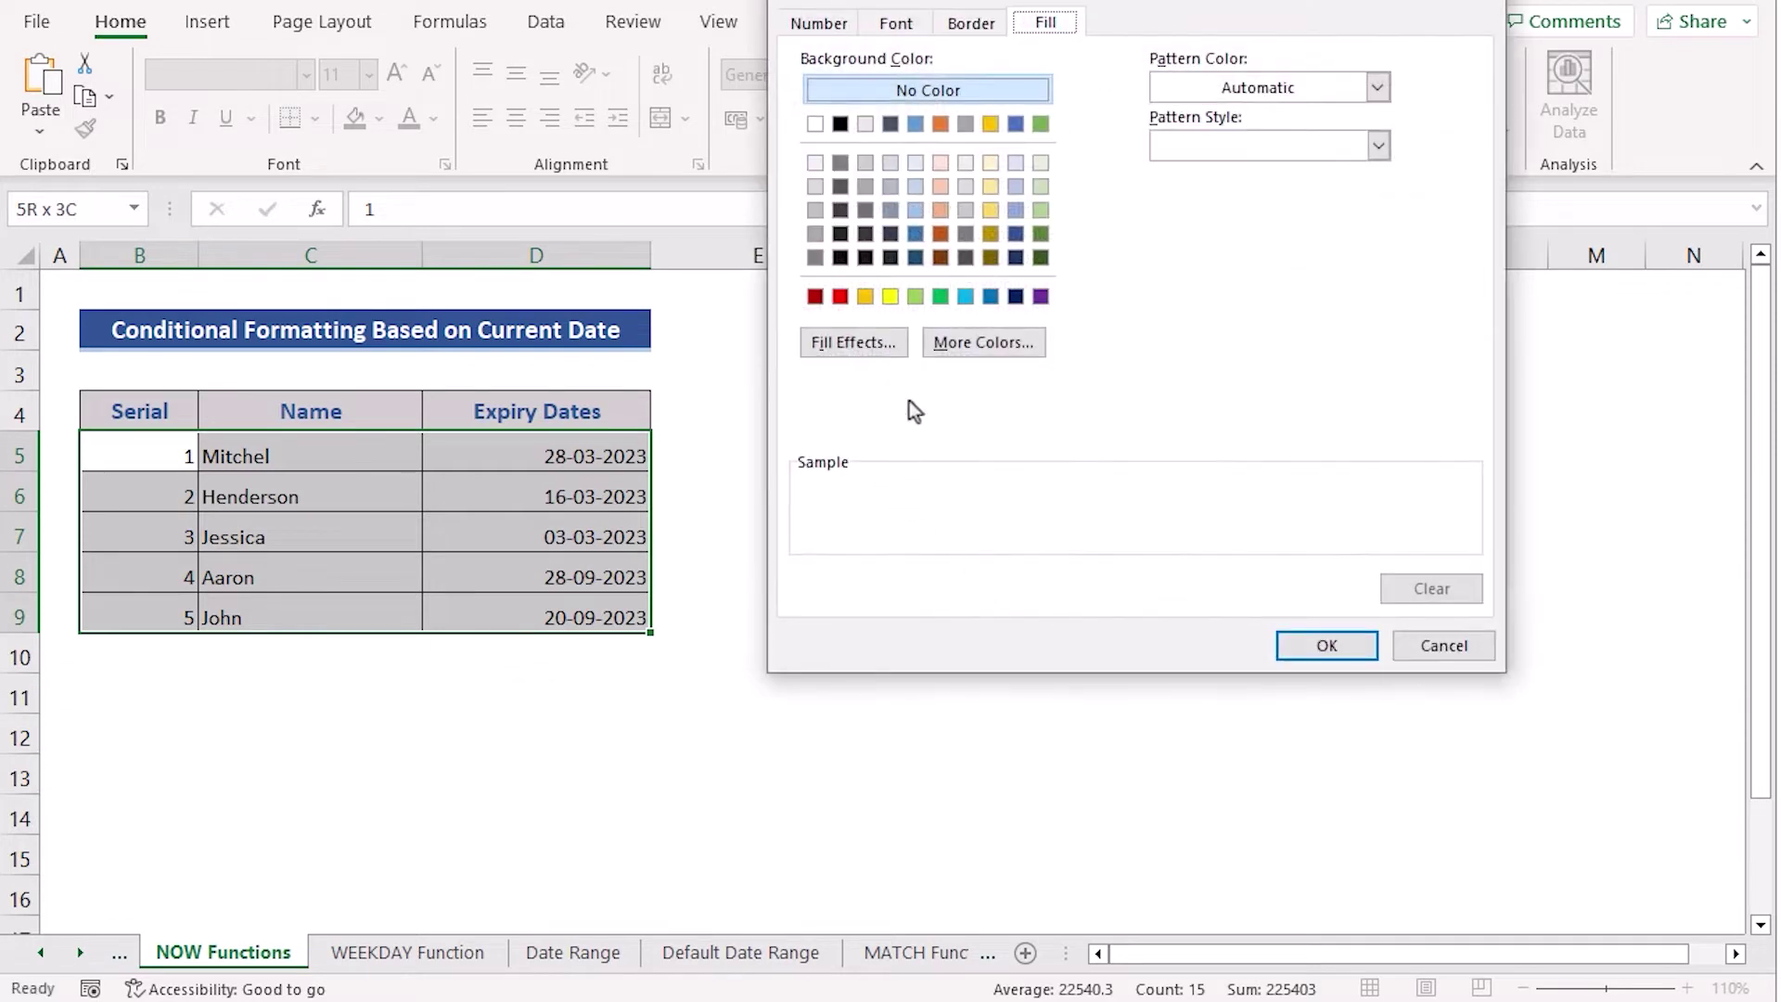
{"action": "left_click", "coordinate": [865, 296]}
{"action": "left_click", "coordinate": [1324, 644]}
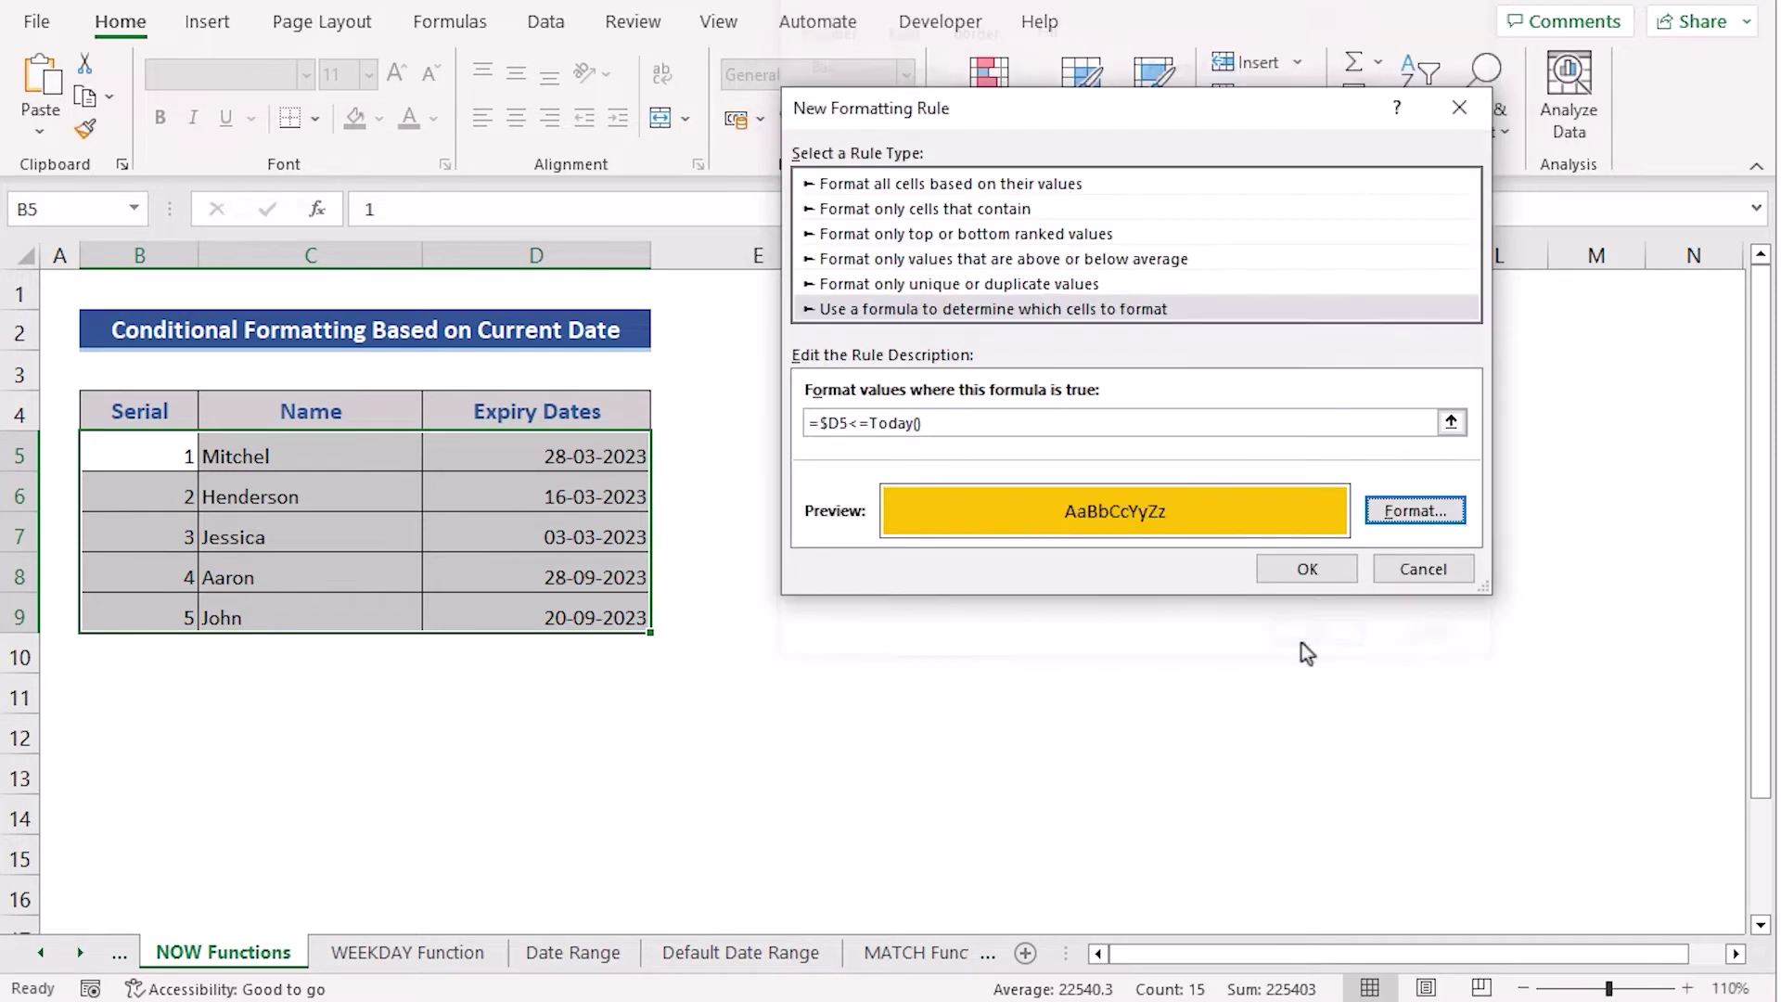
{"action": "left_click", "coordinate": [1307, 569]}
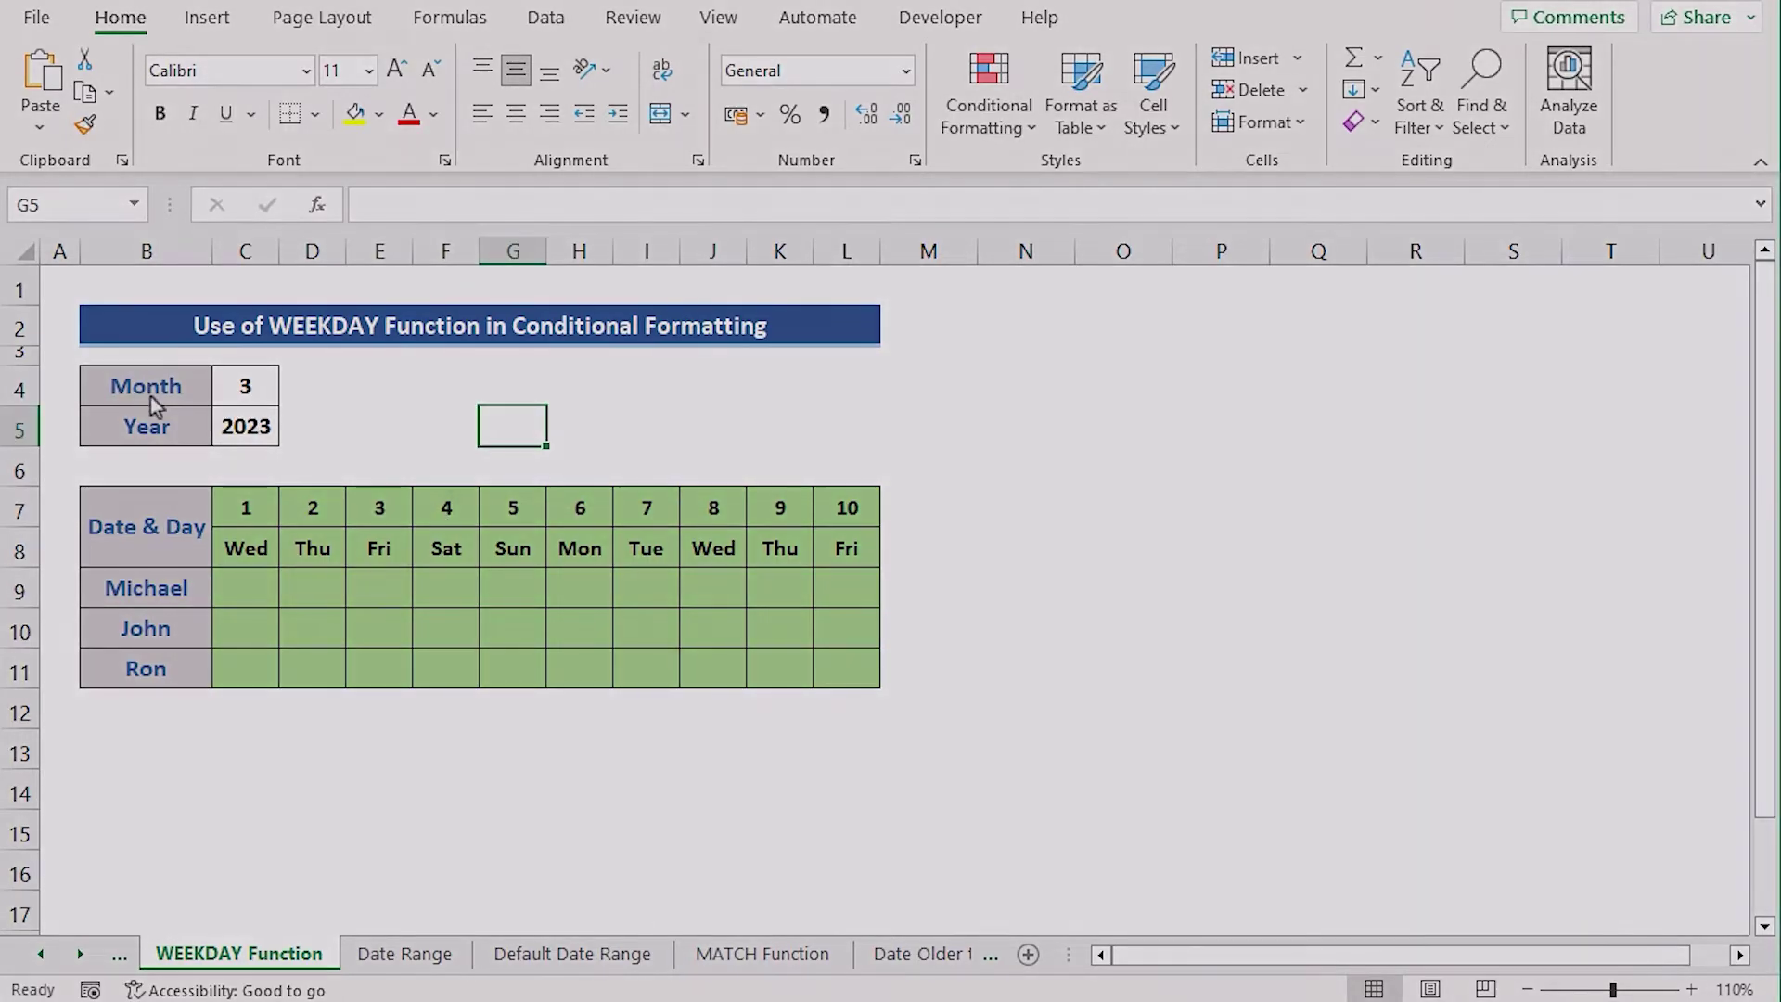
{"action": "left_click", "coordinate": [150, 397]}
{"action": "left_click", "coordinate": [260, 386]}
{"action": "left_click", "coordinate": [254, 442]}
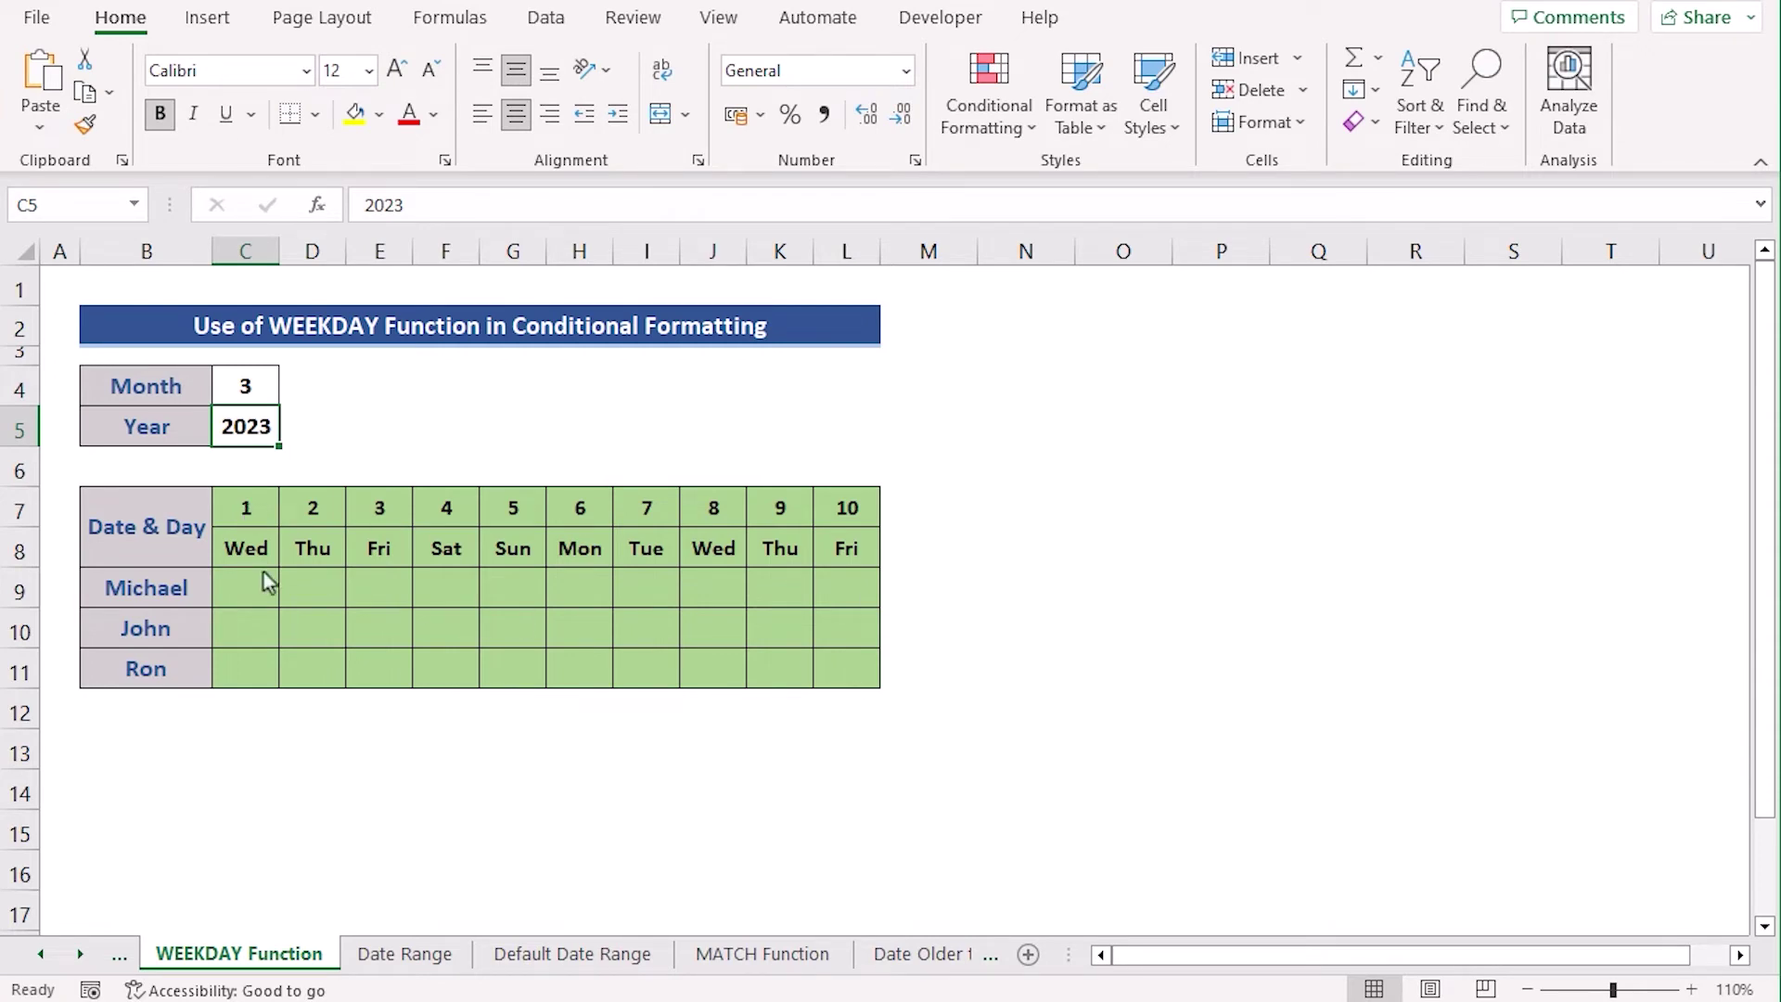
Step: Create a formula-based conditional formatting rule for the calendar range C7:L11 using =WEEKDAY(C$8,2)>5
{"action": "left_click", "coordinate": [237, 519]}
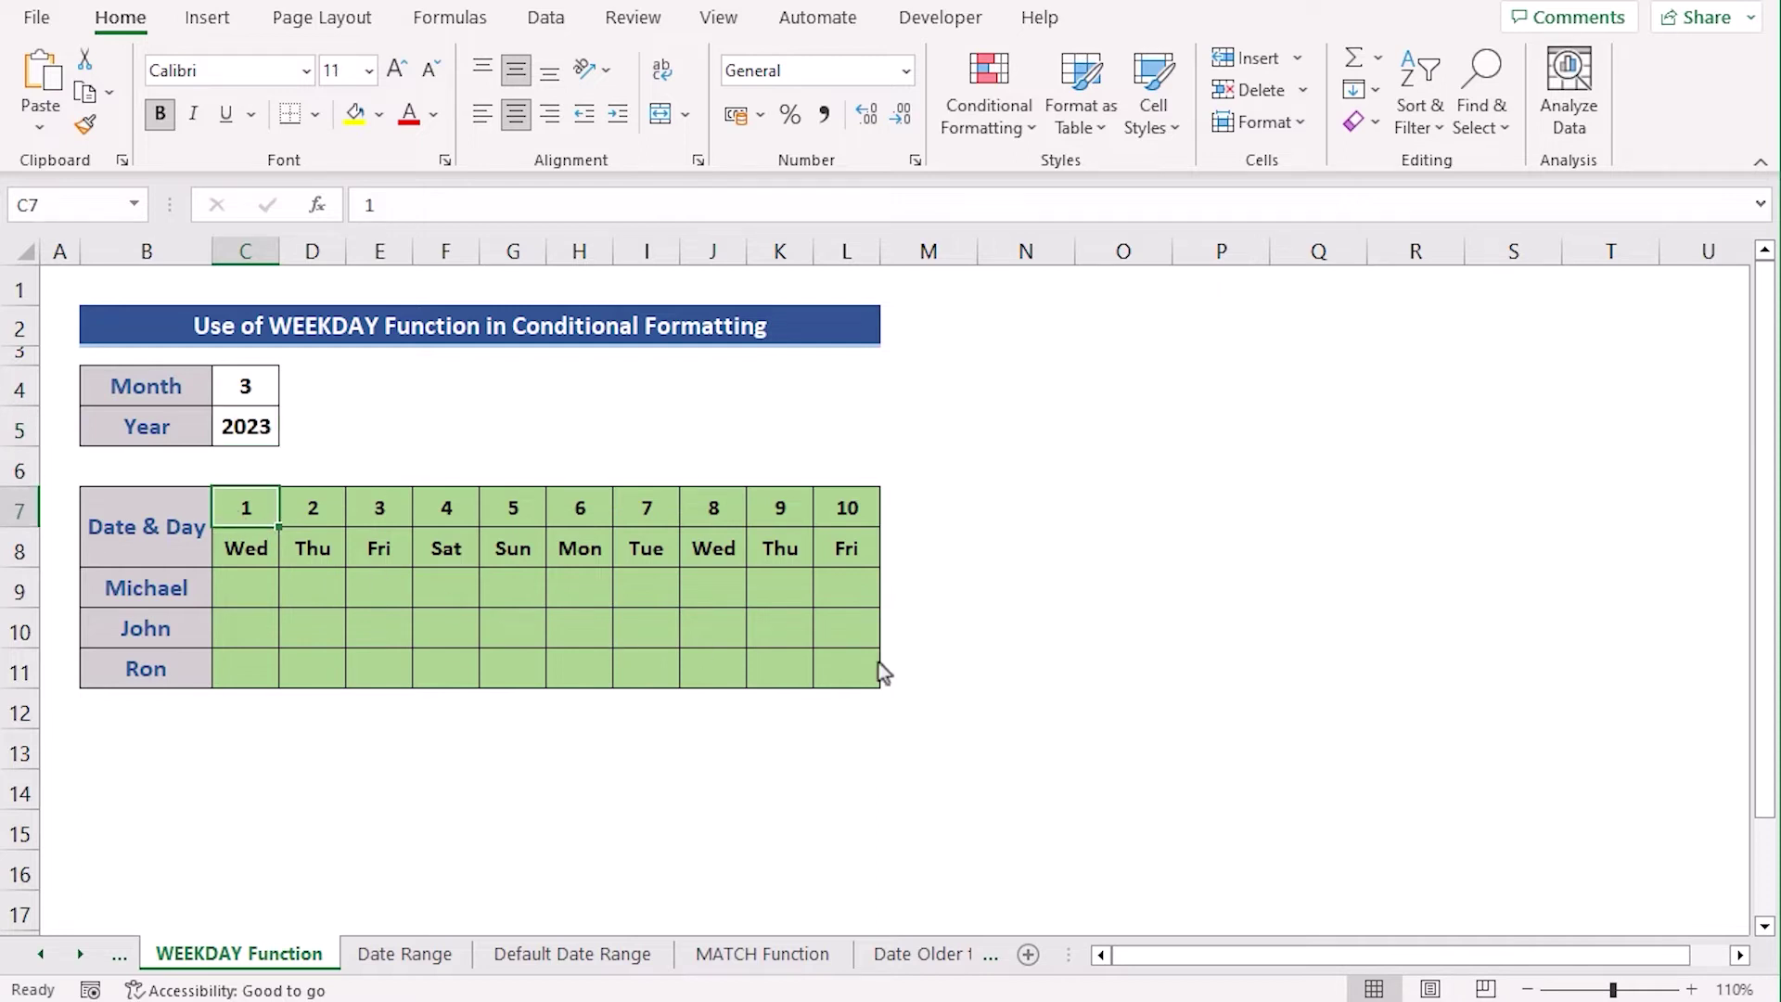
{"action": "left_click", "coordinate": [853, 678], "text": "shift"}
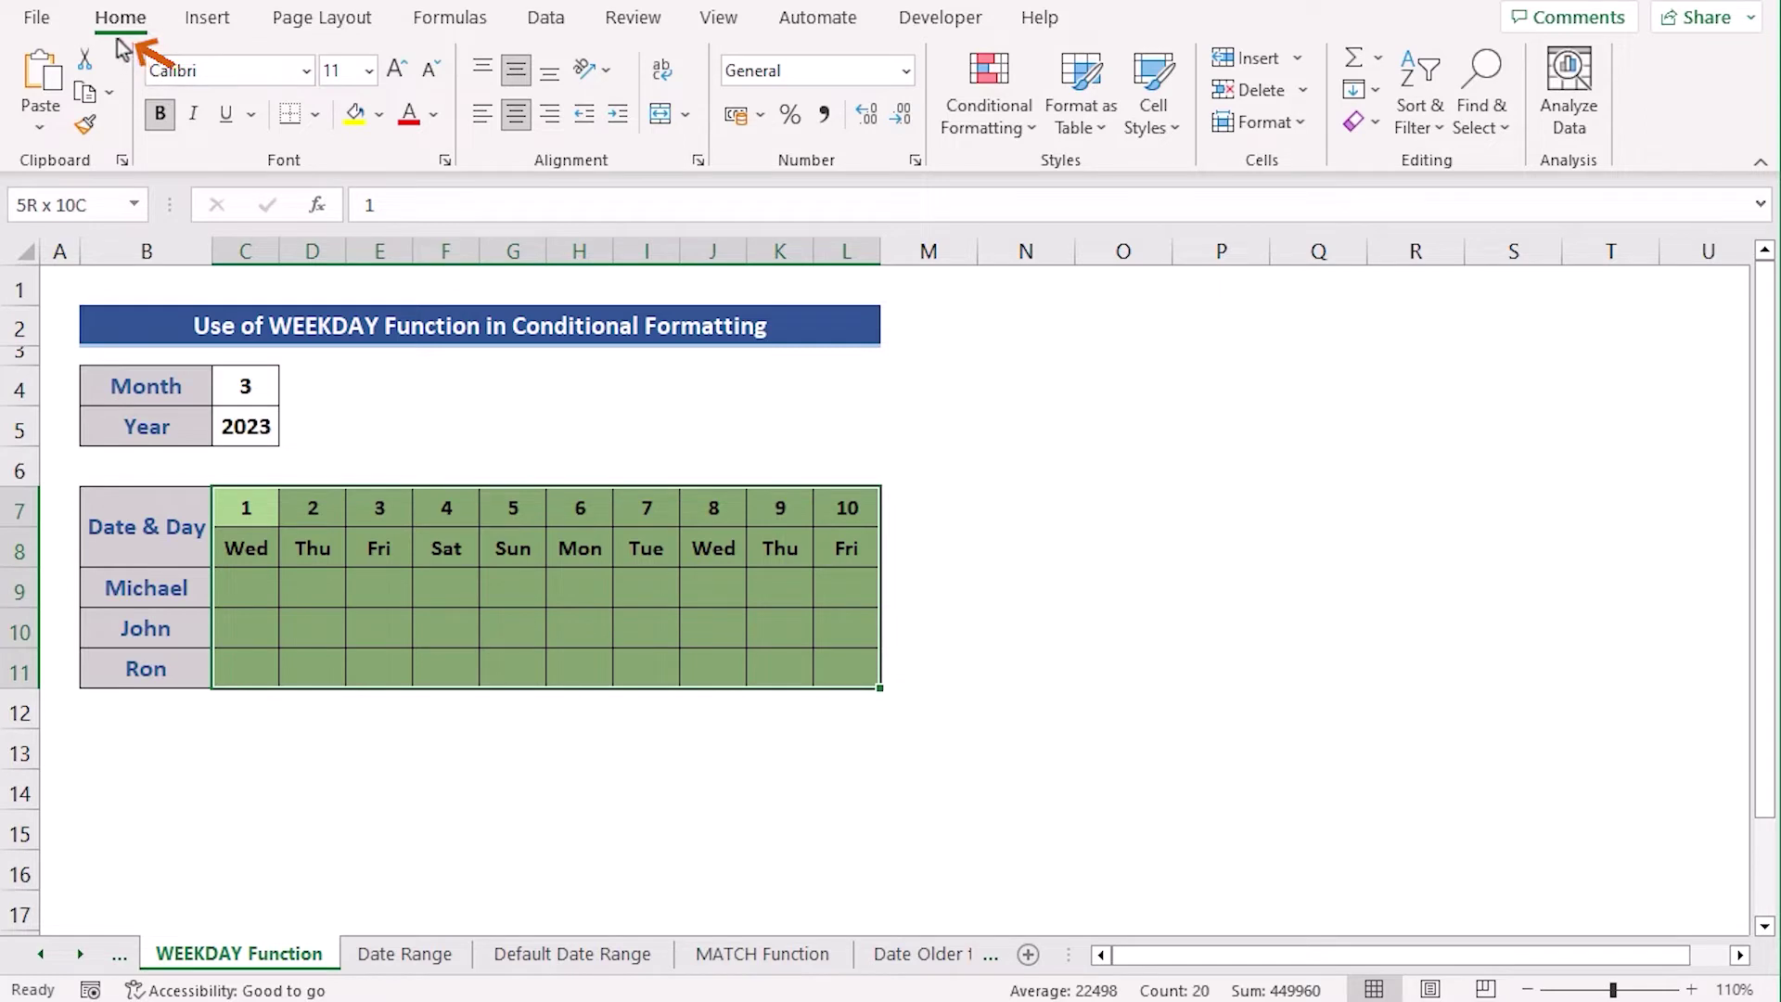
{"action": "left_click", "coordinate": [1035, 138]}
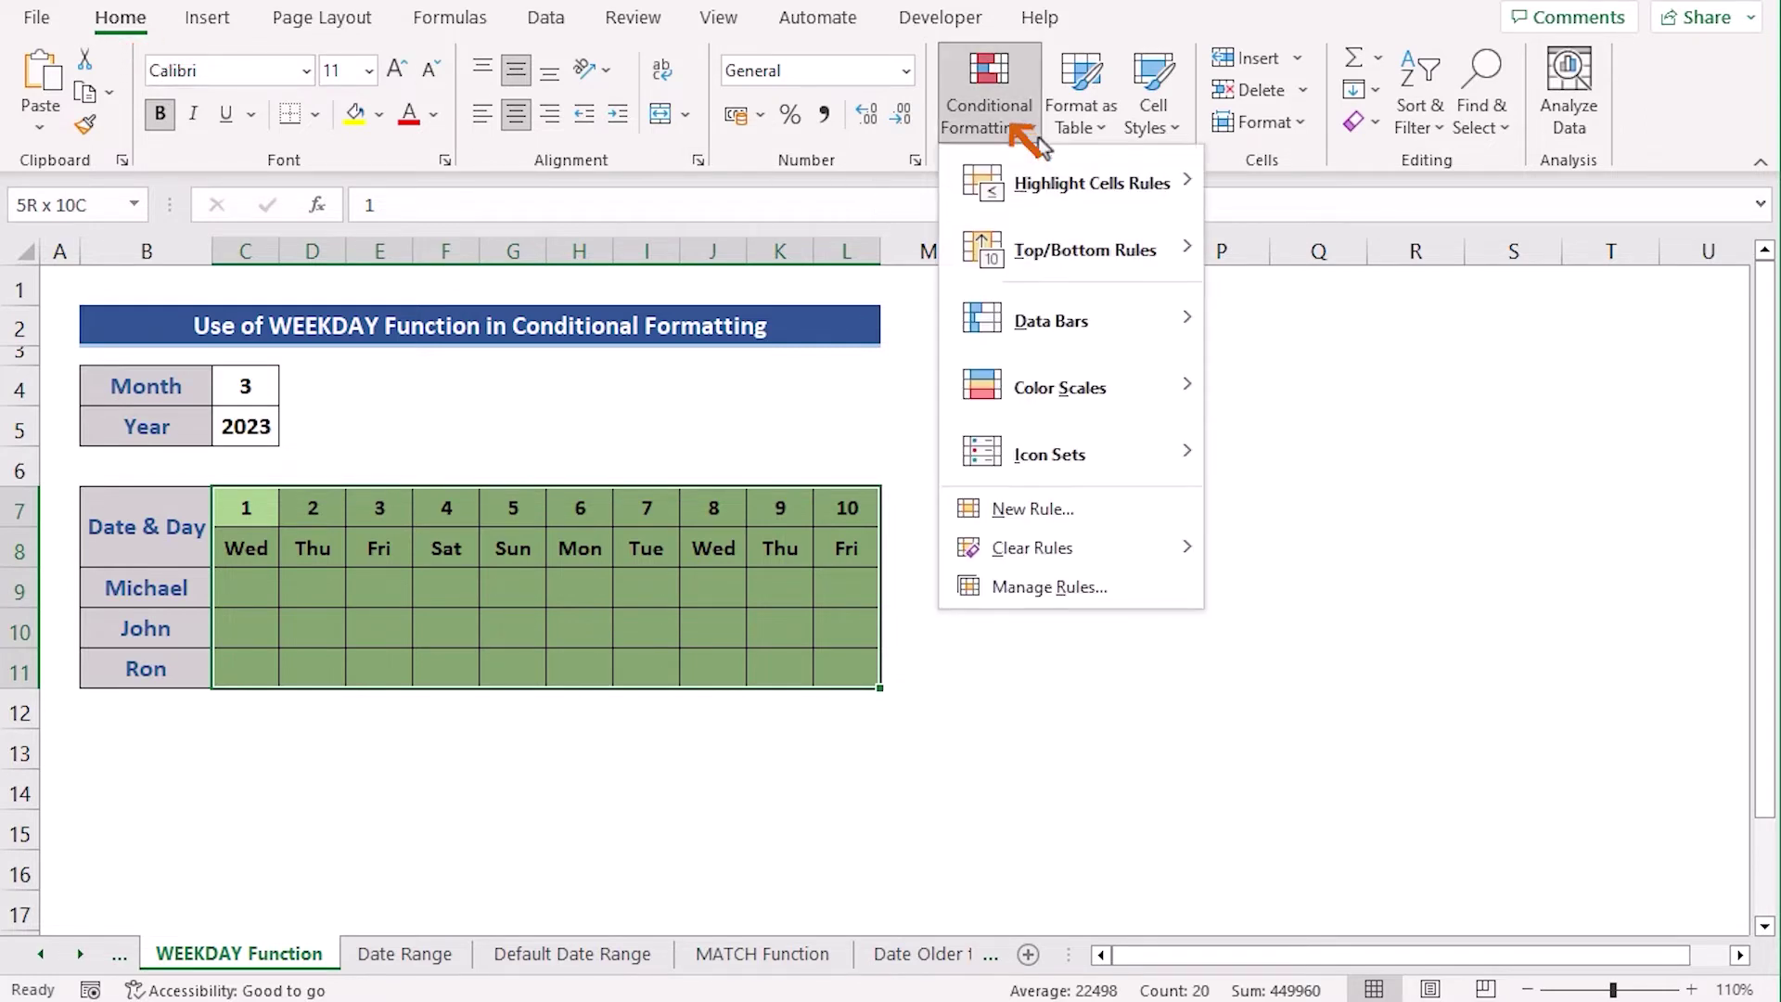
{"action": "left_click", "coordinate": [1113, 505]}
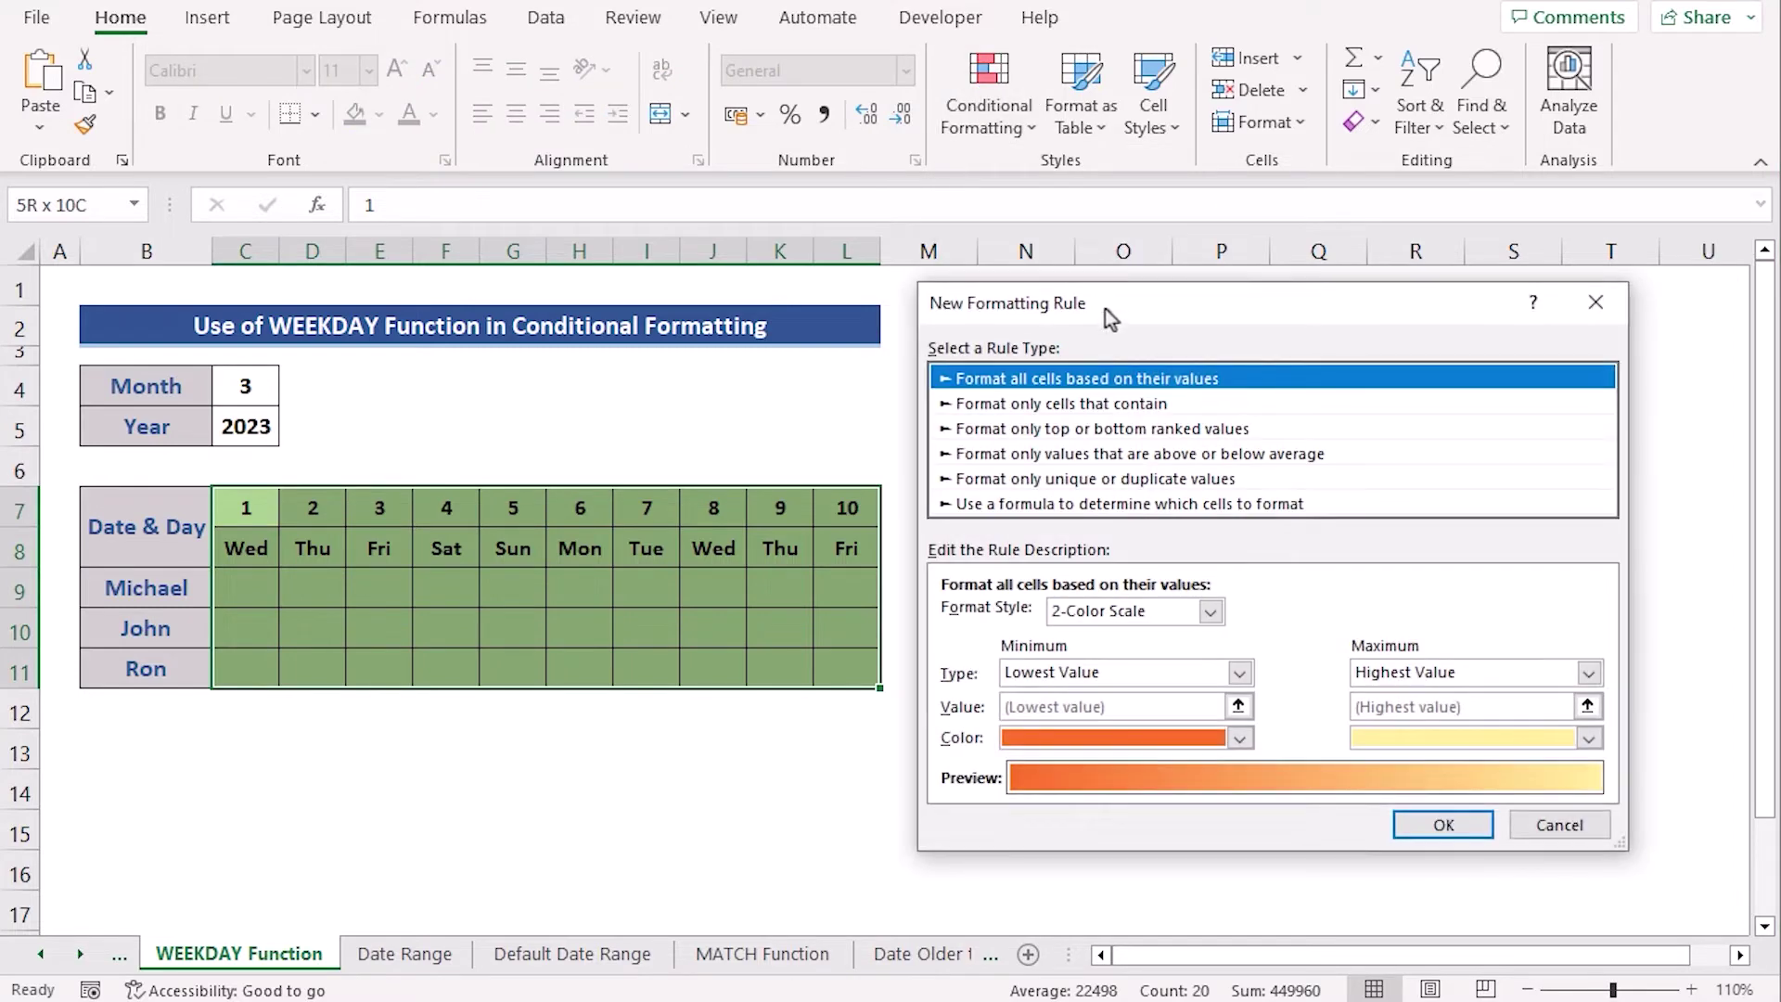
{"action": "left_click", "coordinate": [1011, 503]}
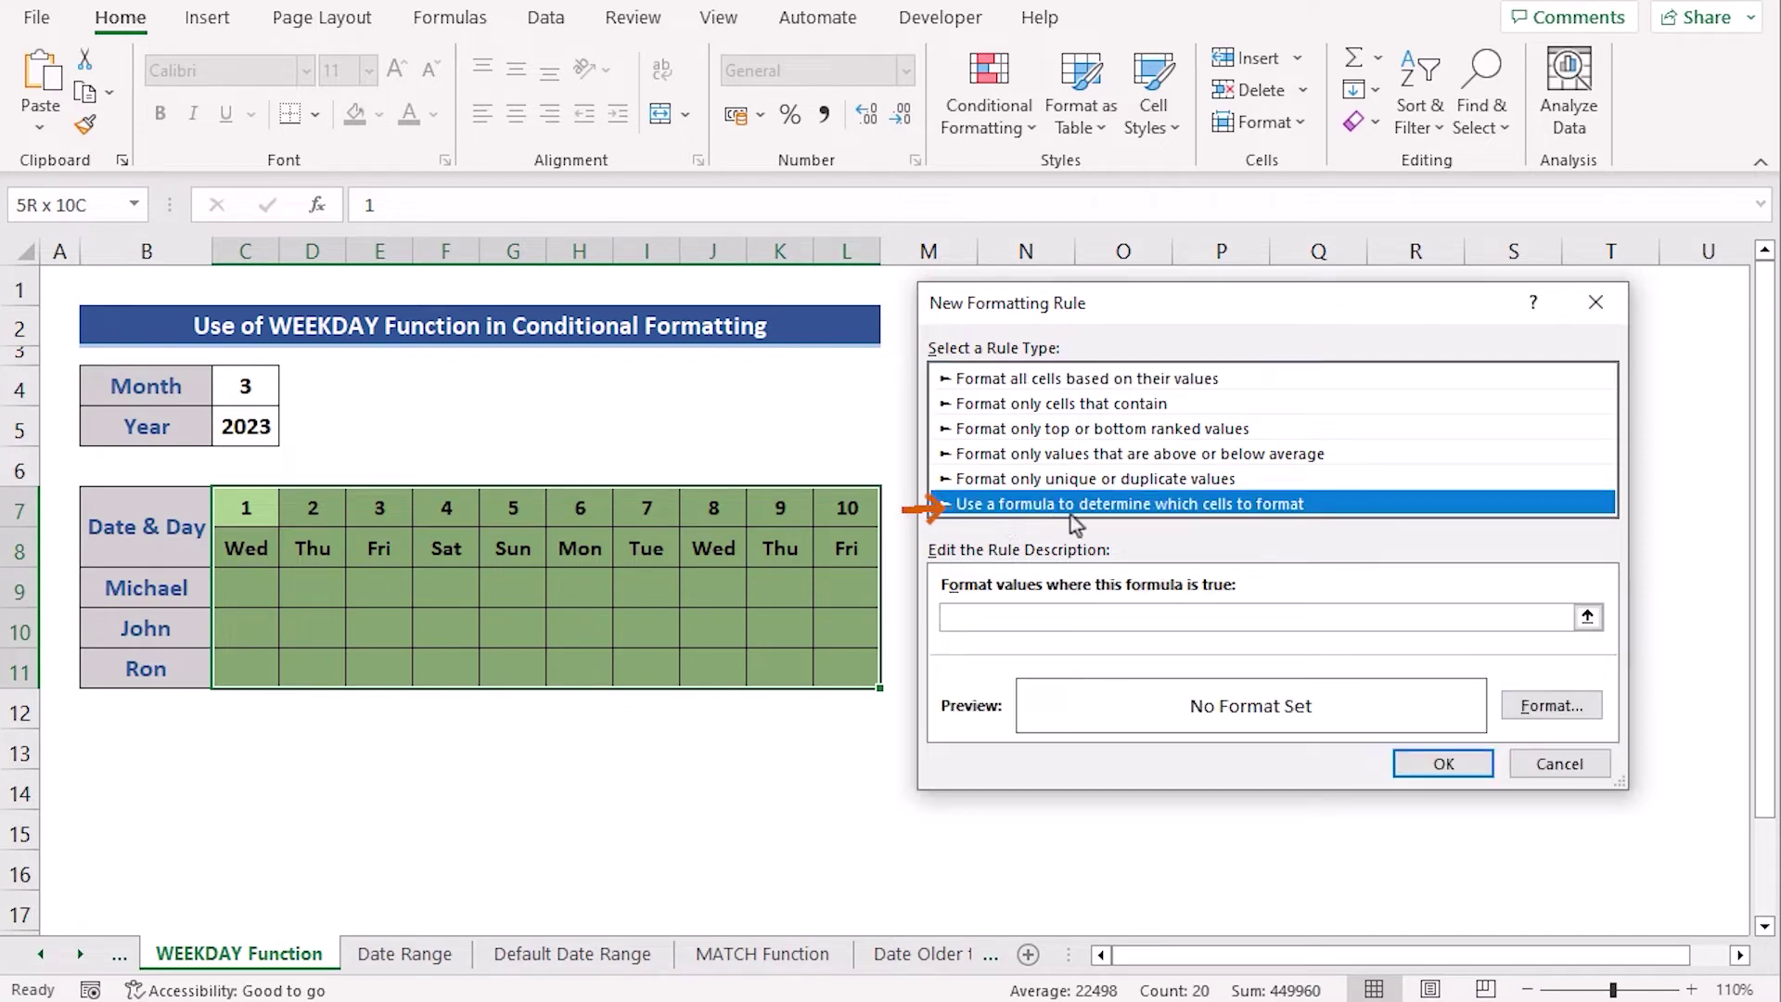
{"action": "left_click", "coordinate": [1067, 617]}
{"action": "type", "text": "=WEEKDAY(C$8,2)>5"}
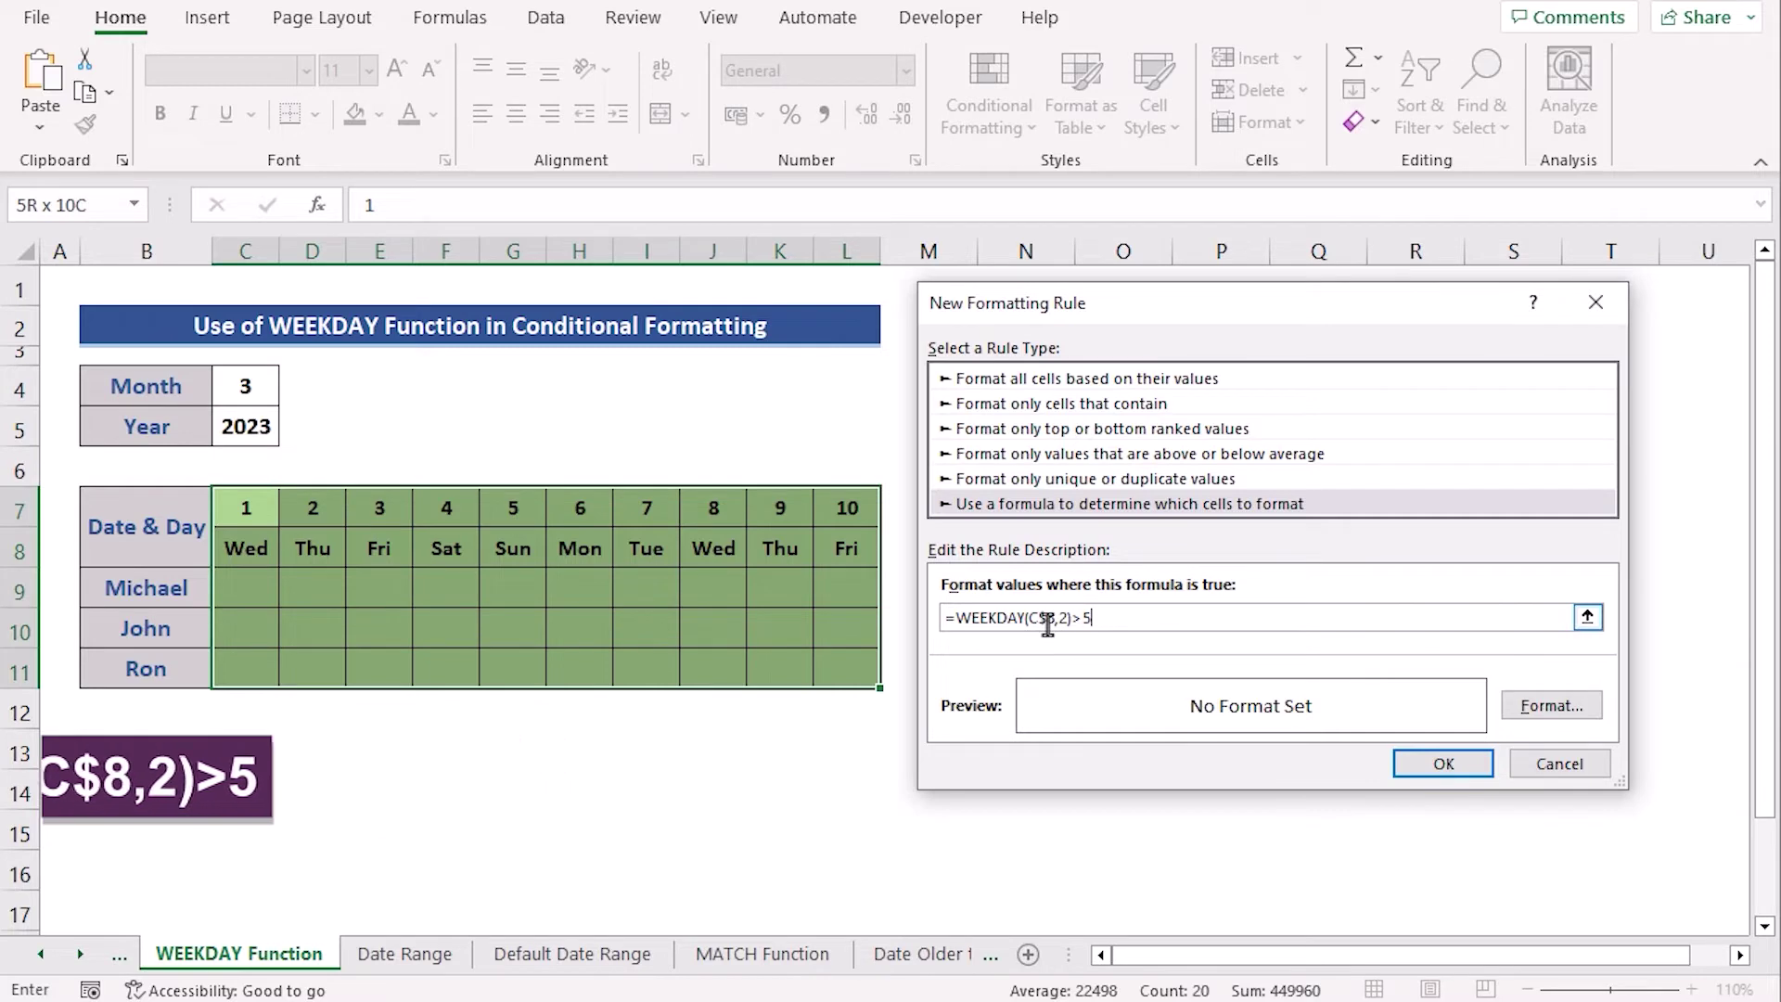
{"action": "left_click_drag", "start_coordinate": [1051, 619], "coordinate": [1026, 620]}
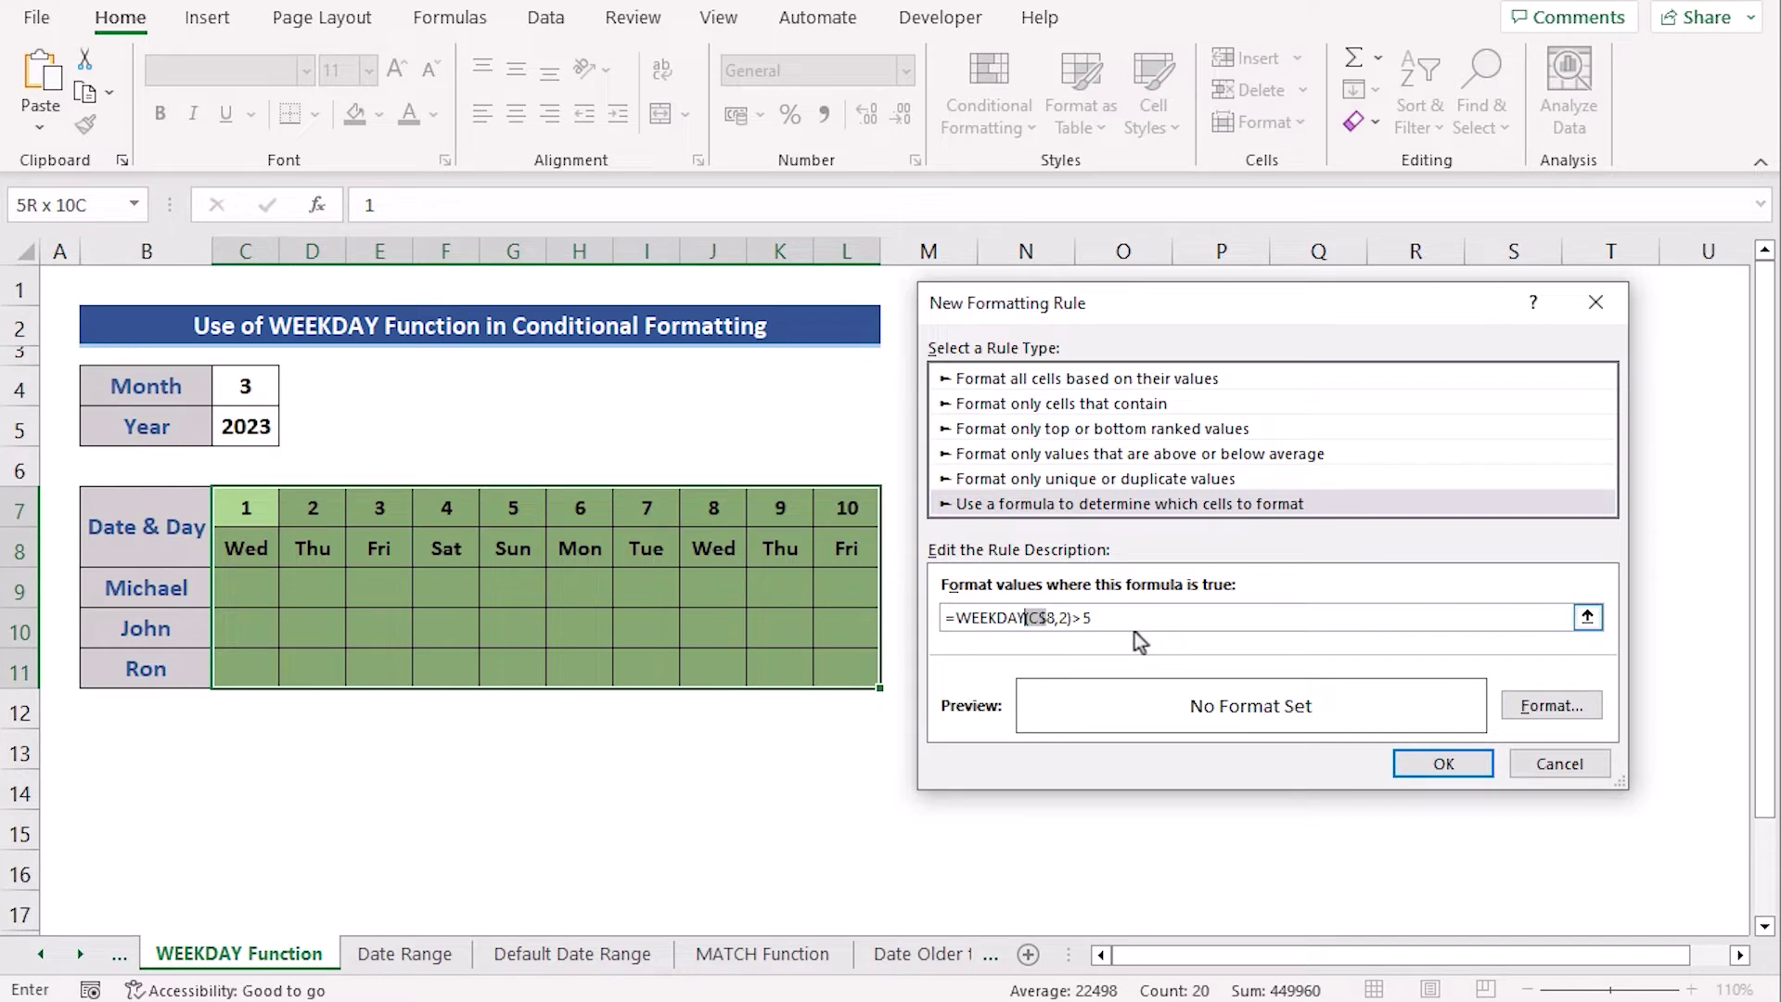
{"action": "key", "text": "F4"}
{"action": "left_click_drag", "start_coordinate": [1095, 618], "coordinate": [930, 618]}
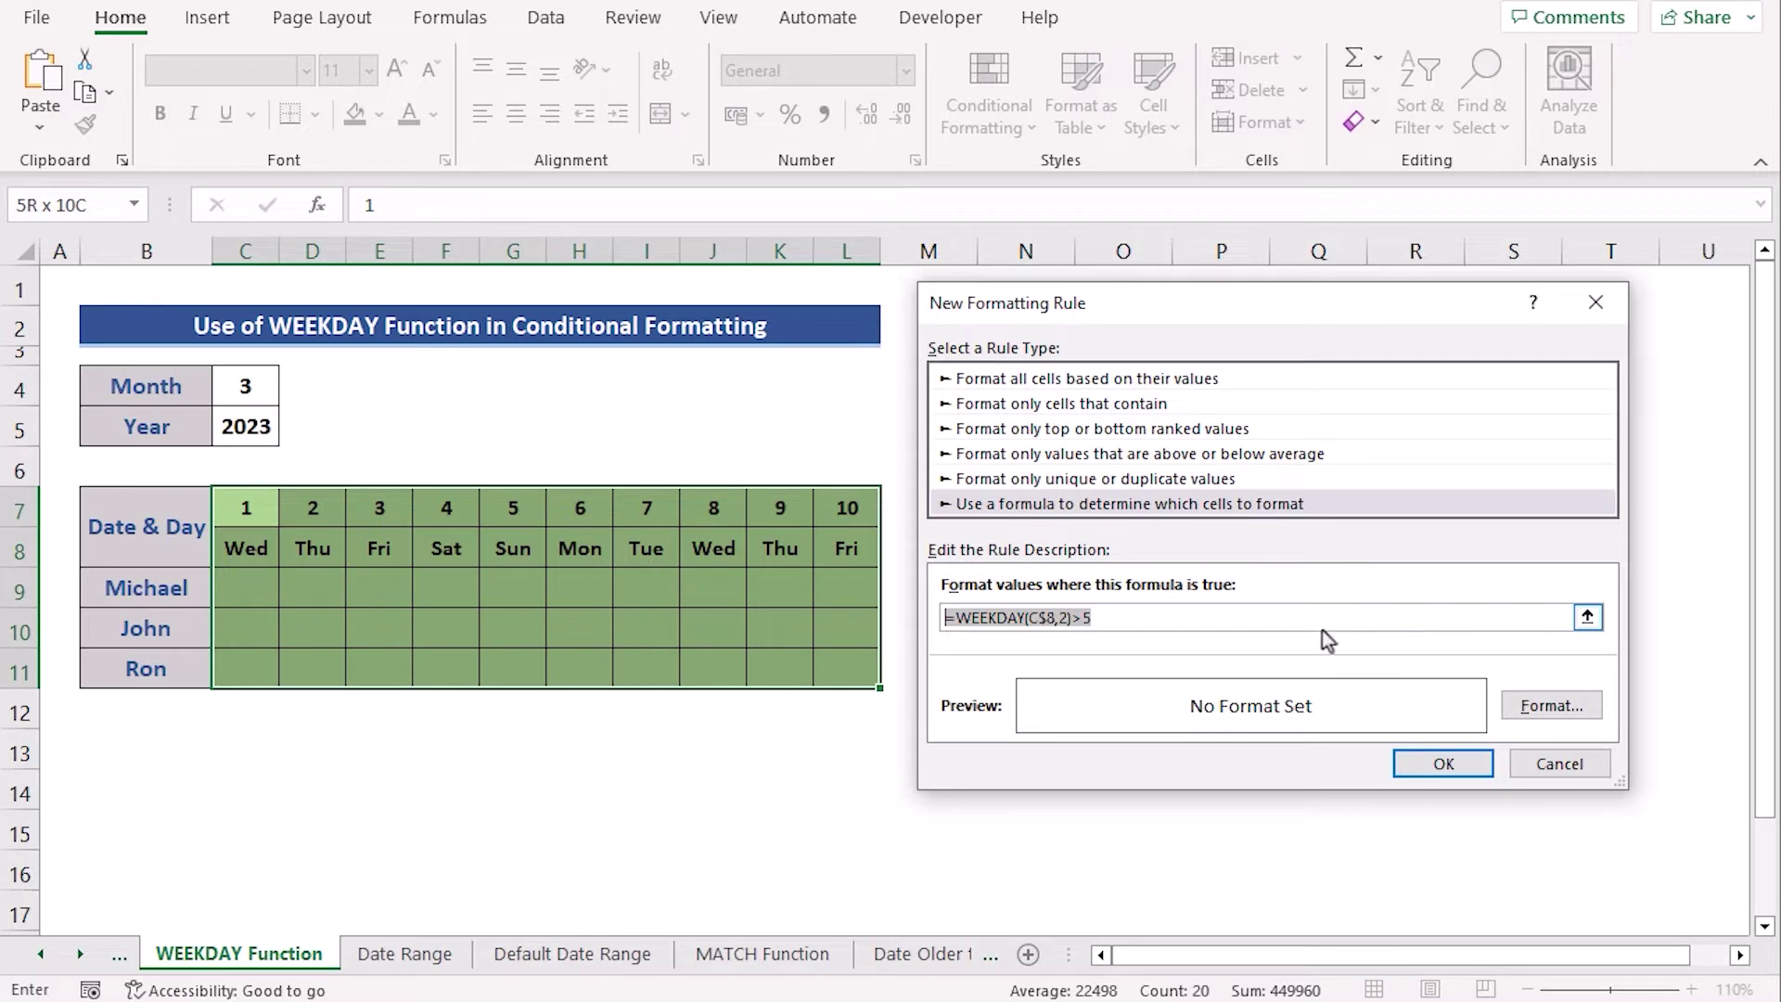
Step: Give the WEEKDAY-based rule a yellow background fill and apply it to the calendar range
{"action": "left_click", "coordinate": [1561, 711]}
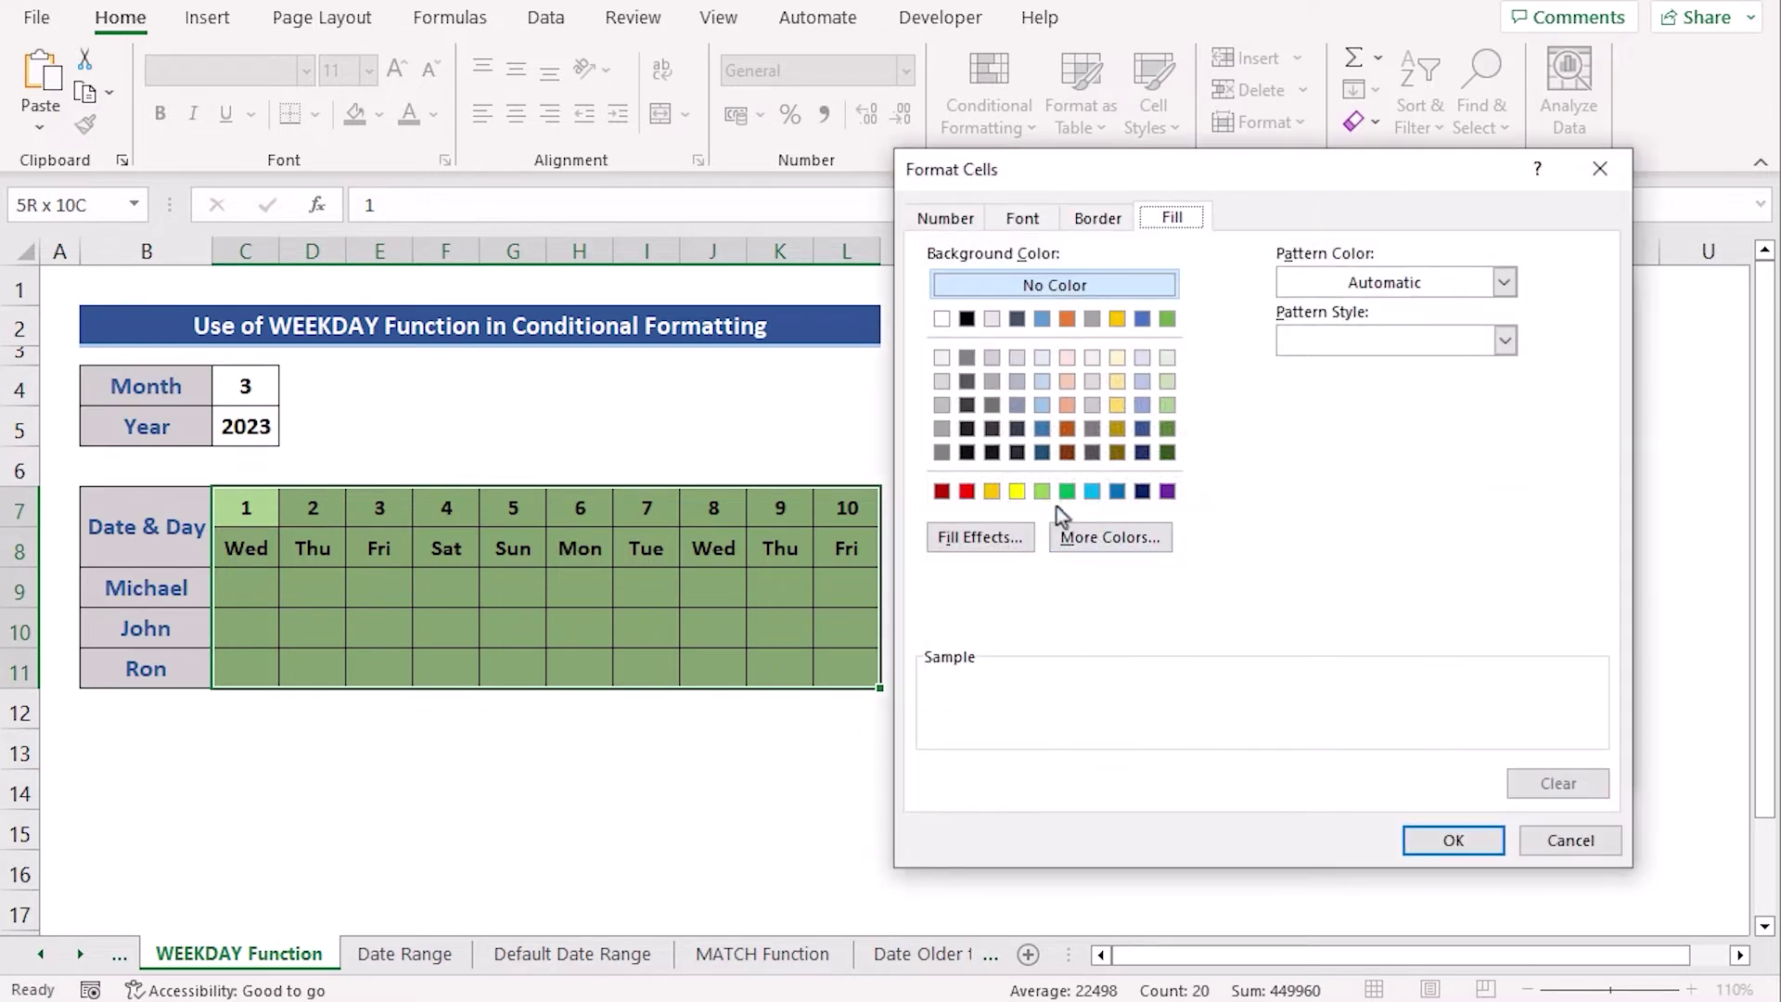
{"action": "left_click", "coordinate": [1016, 490]}
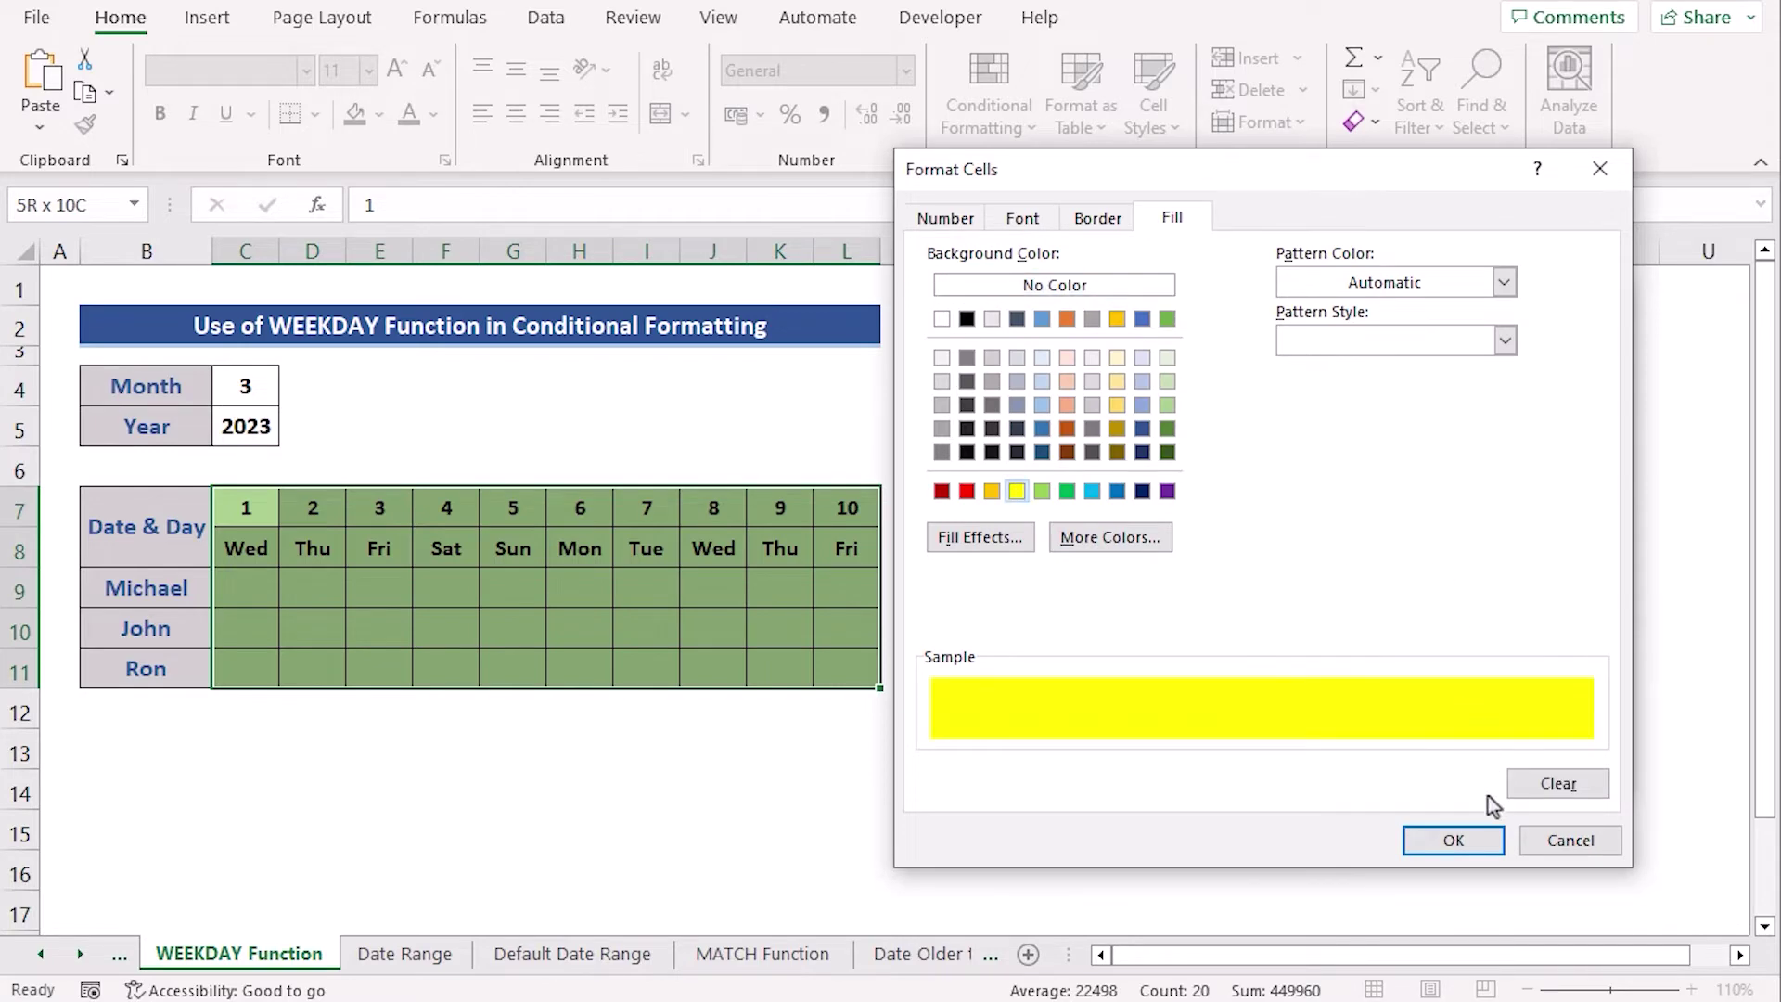
{"action": "left_click", "coordinate": [1490, 840]}
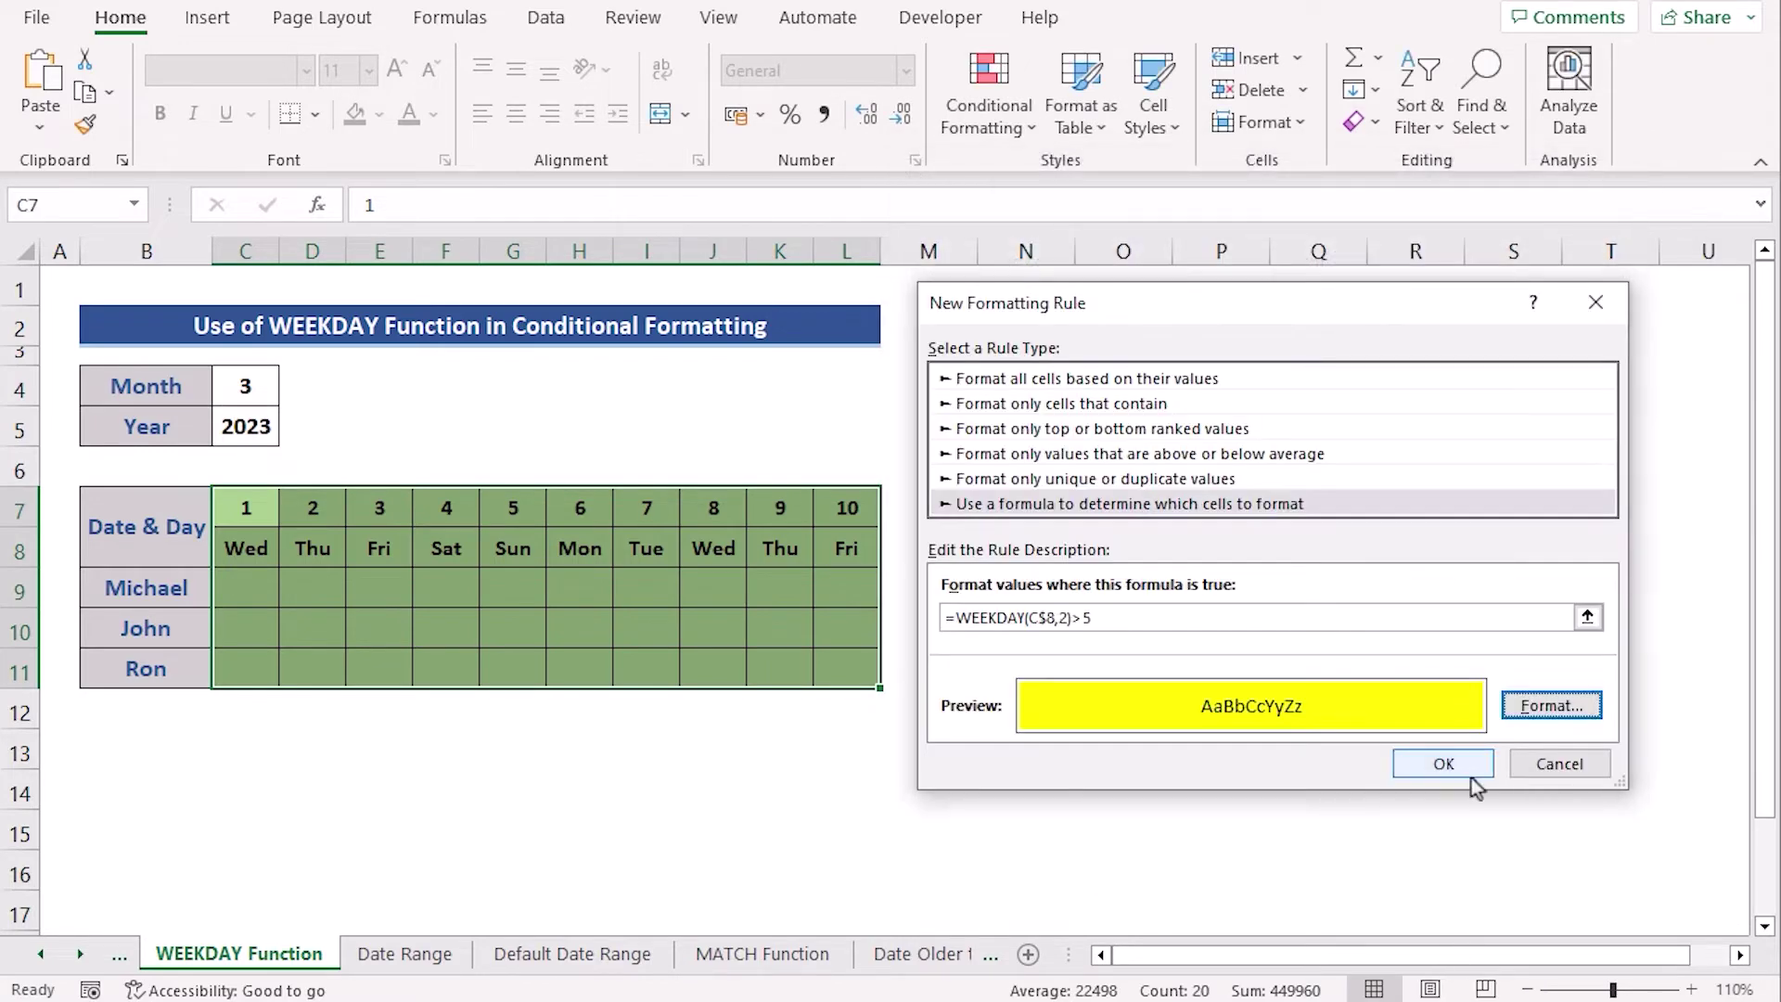
{"action": "left_click", "coordinate": [1443, 763]}
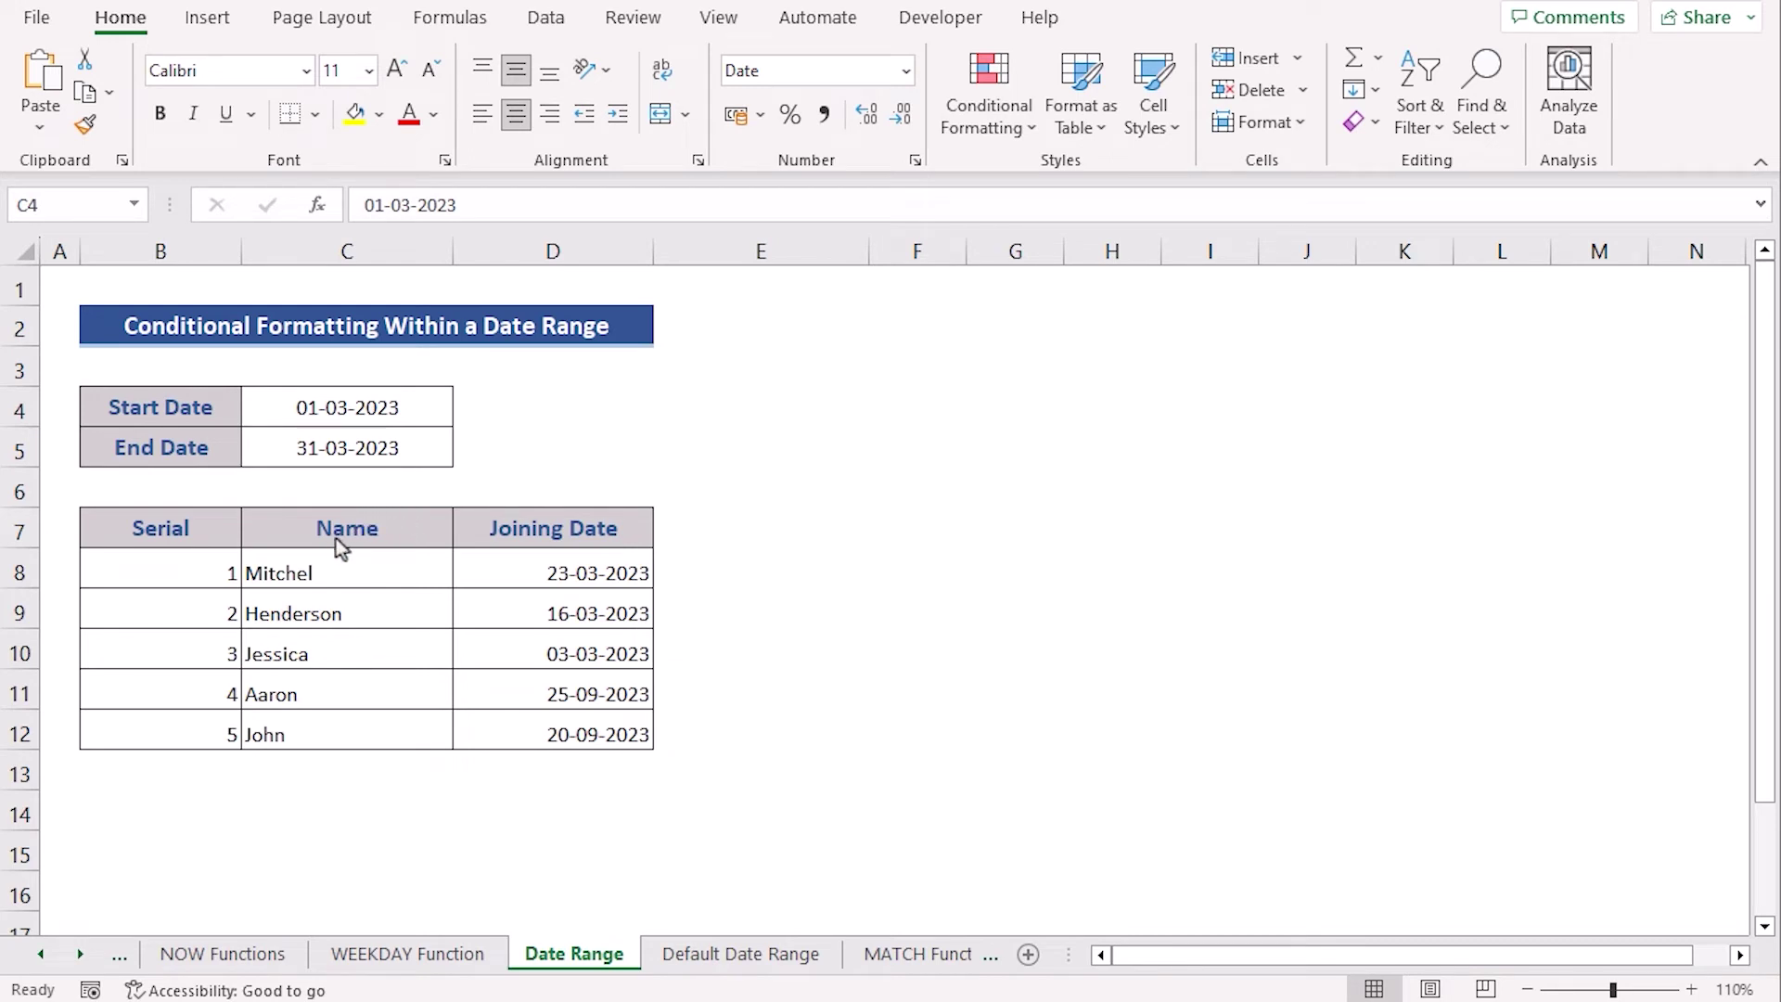
{"action": "left_click", "coordinate": [156, 413]}
{"action": "left_click", "coordinate": [158, 448]}
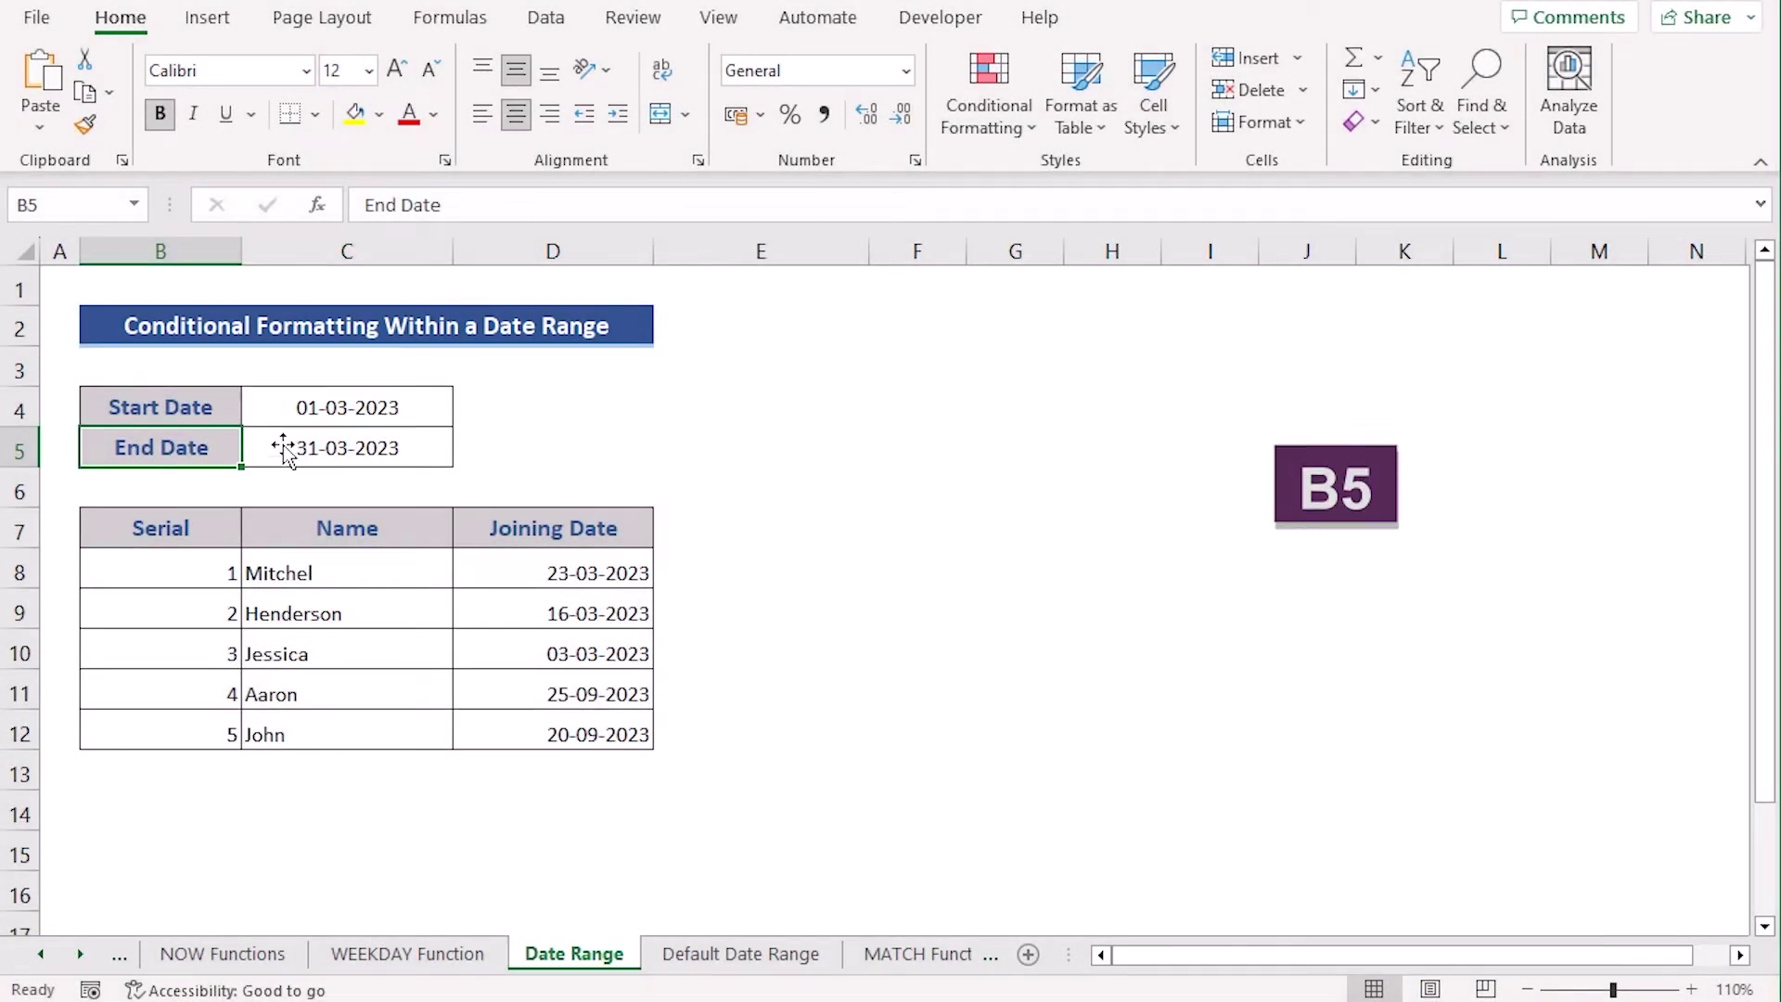
{"action": "left_click", "coordinate": [176, 534]}
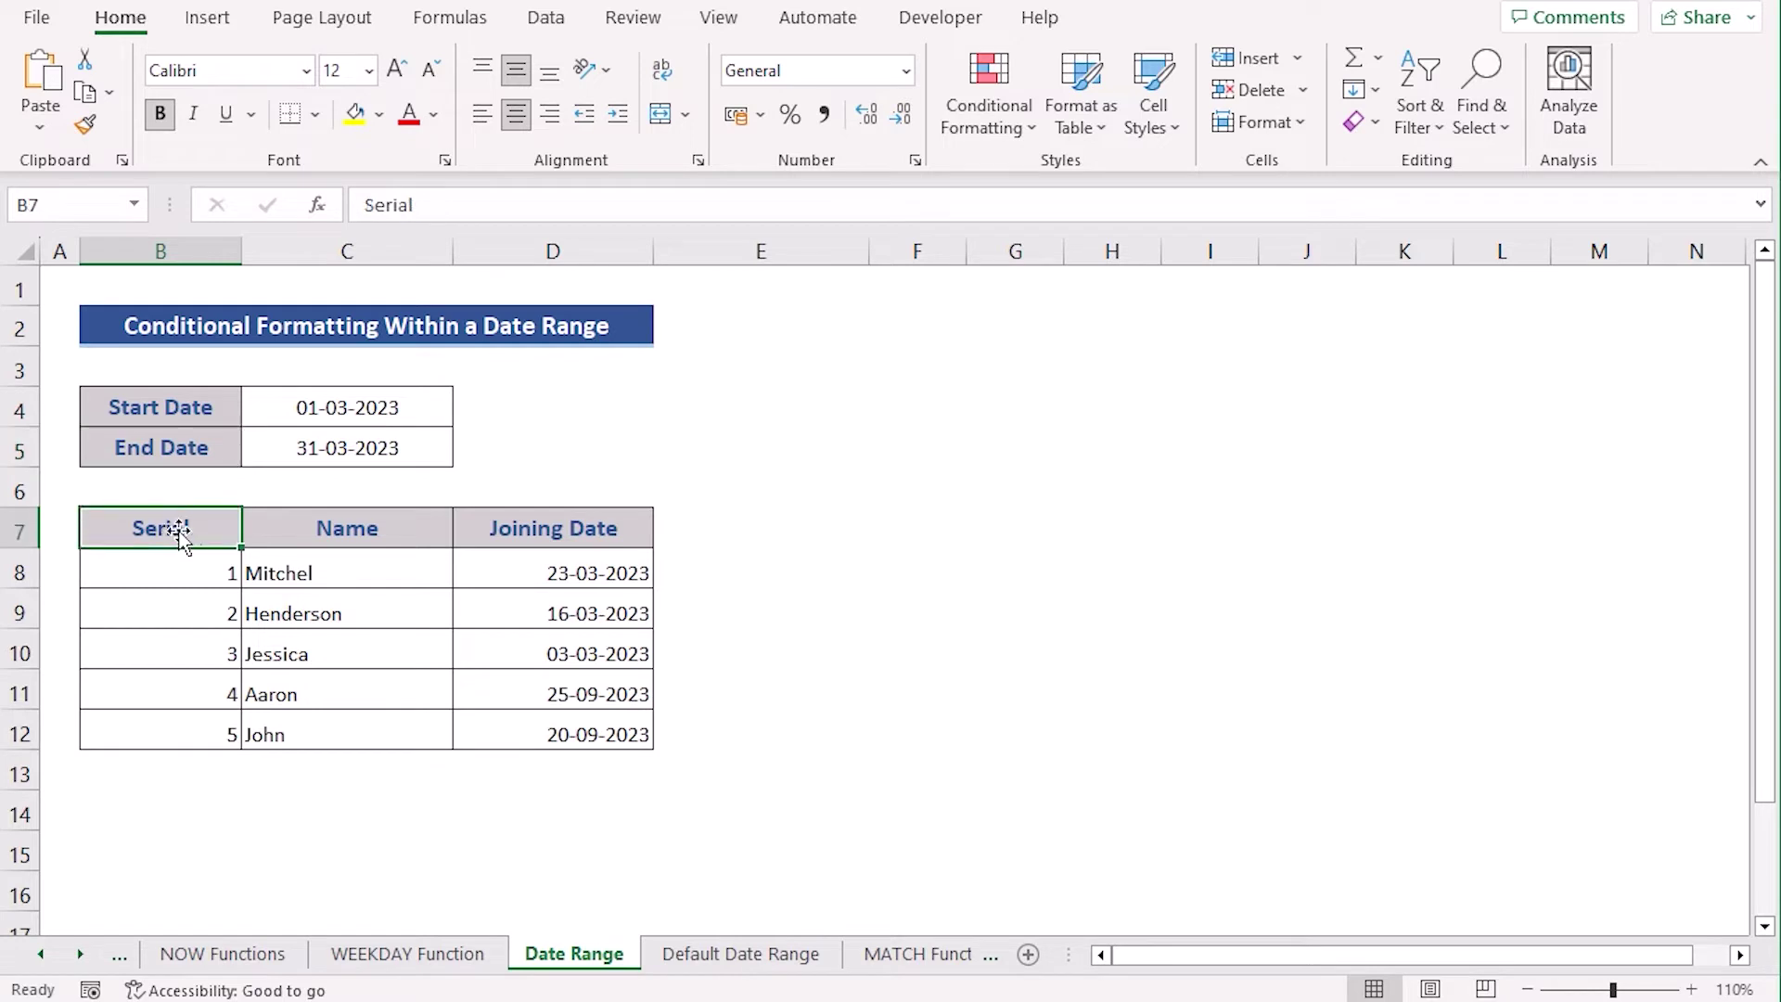
{"action": "left_click", "coordinate": [534, 736], "text": "shift"}
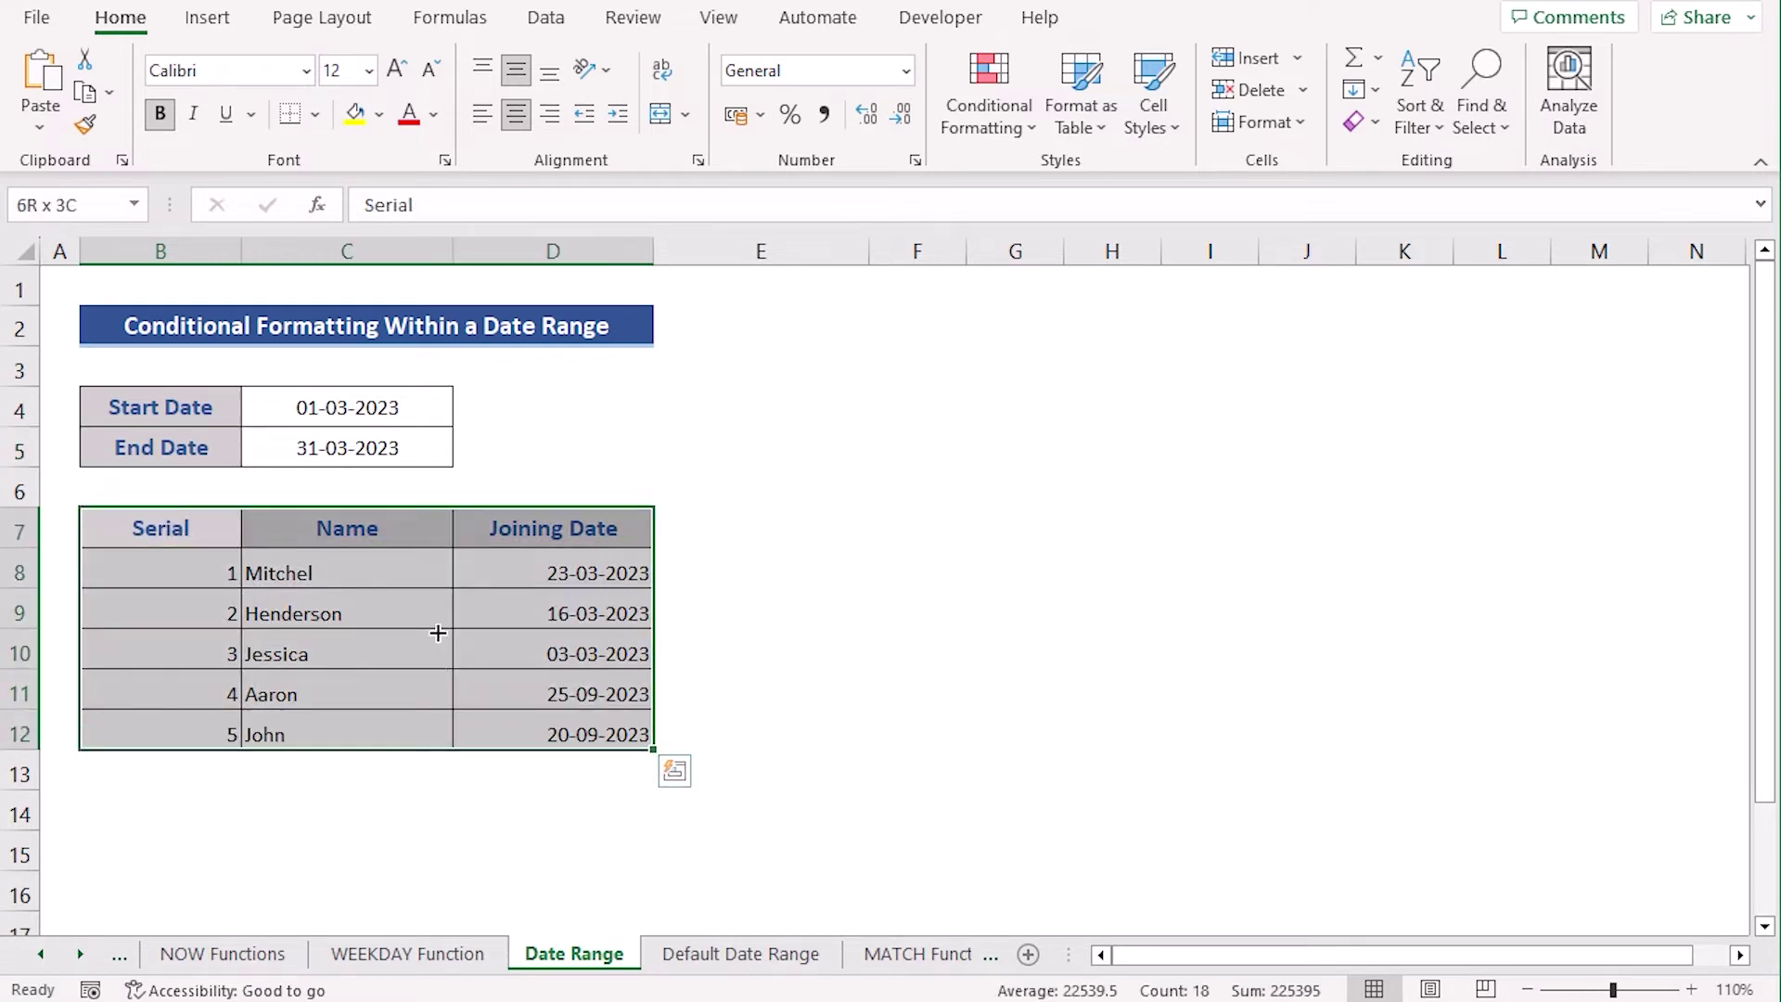
Step: Create a formula-based conditional formatting rule for the table rows B8:D12 using =AND($D8>=$C$4,$D8<=$C$5)
{"action": "left_click", "coordinate": [189, 578]}
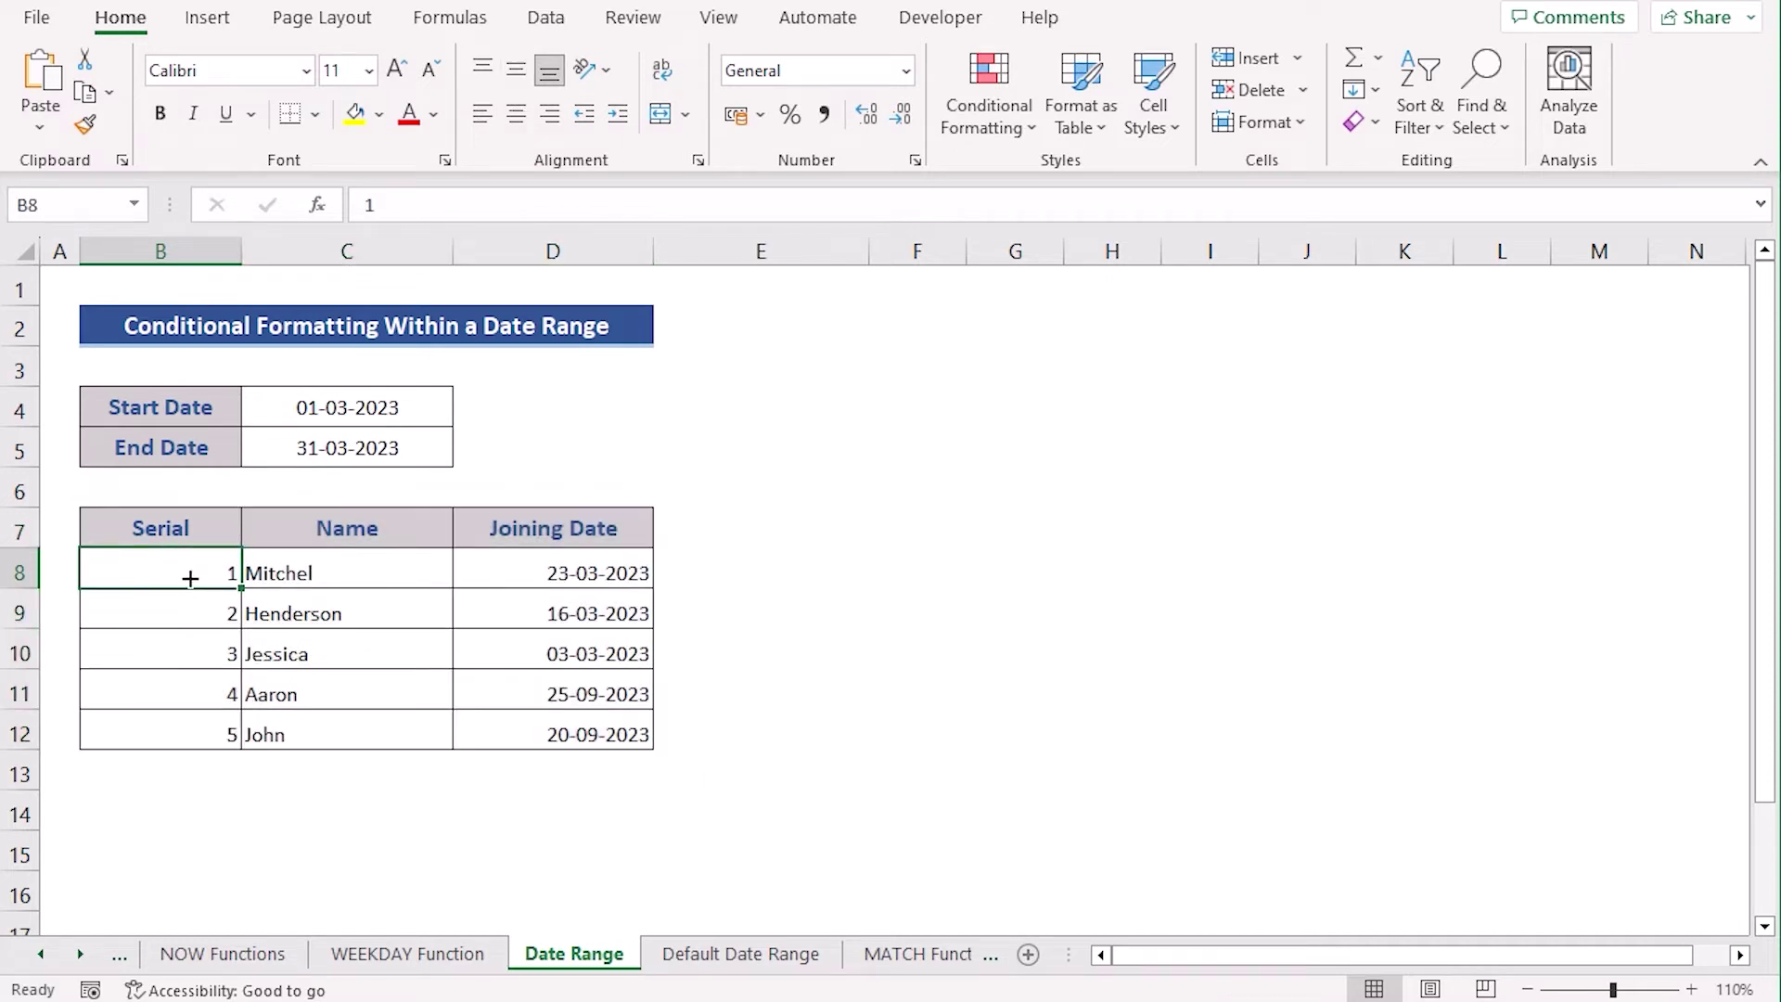
{"action": "left_click", "coordinate": [544, 736], "text": "shift"}
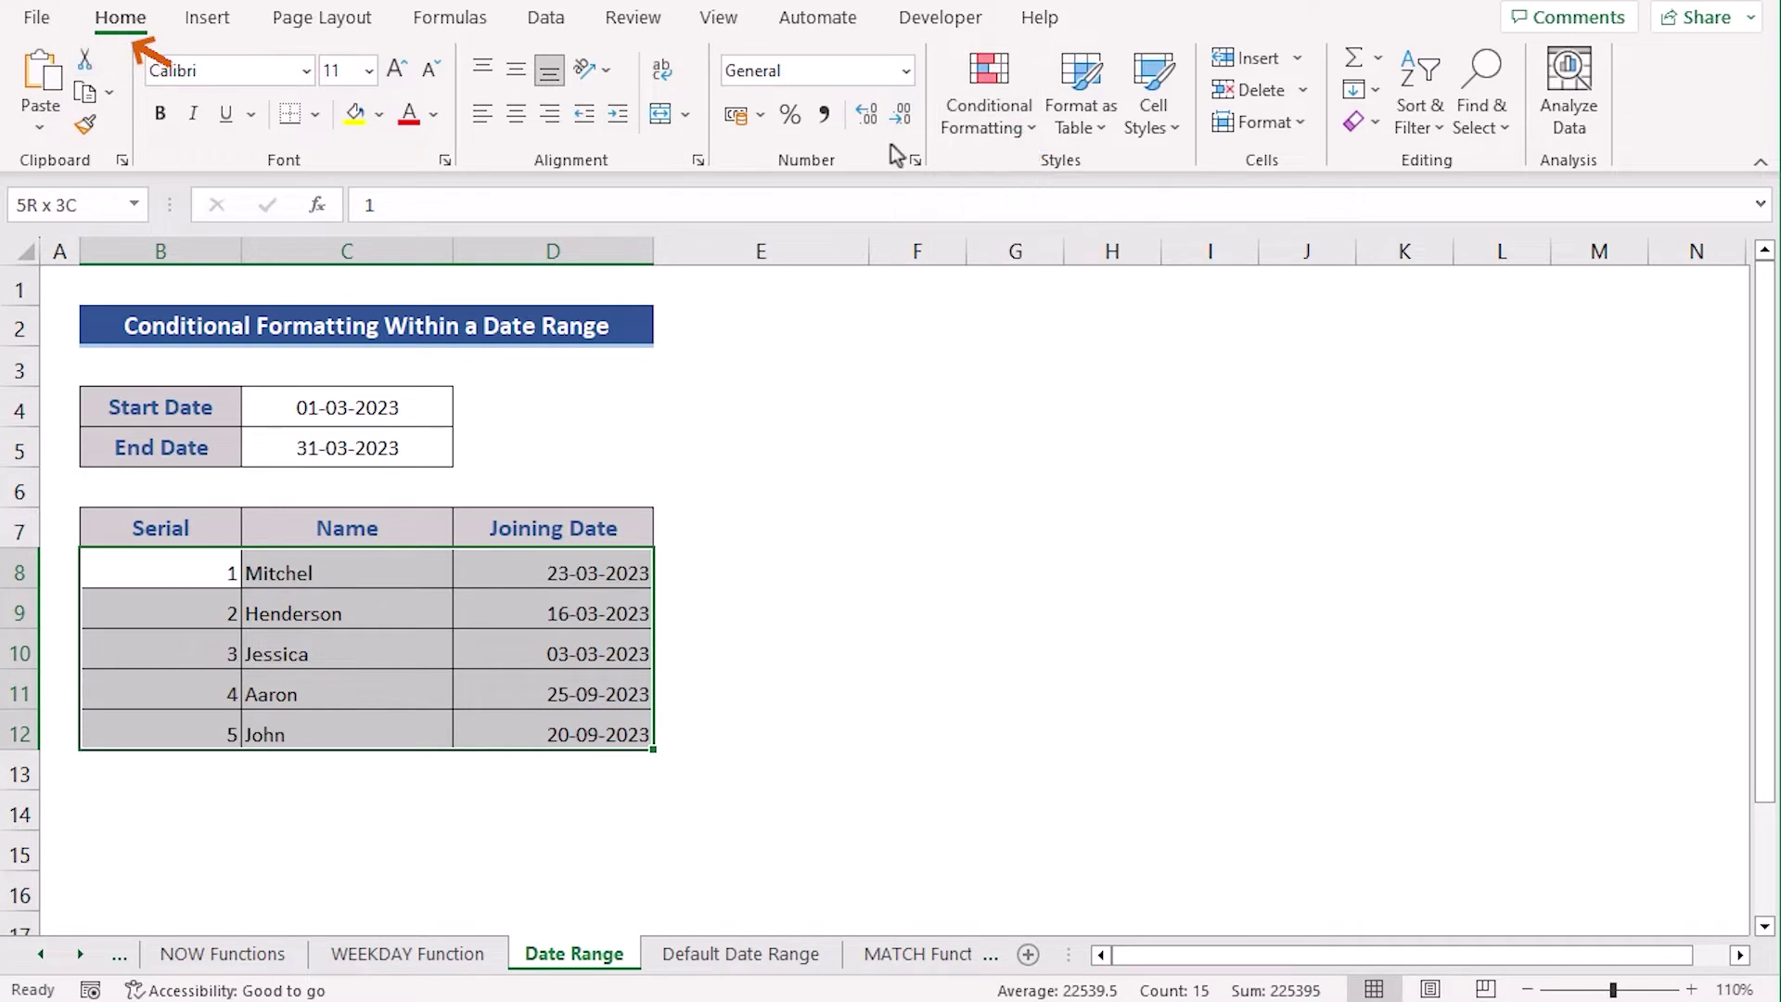
{"action": "left_click", "coordinate": [1030, 130]}
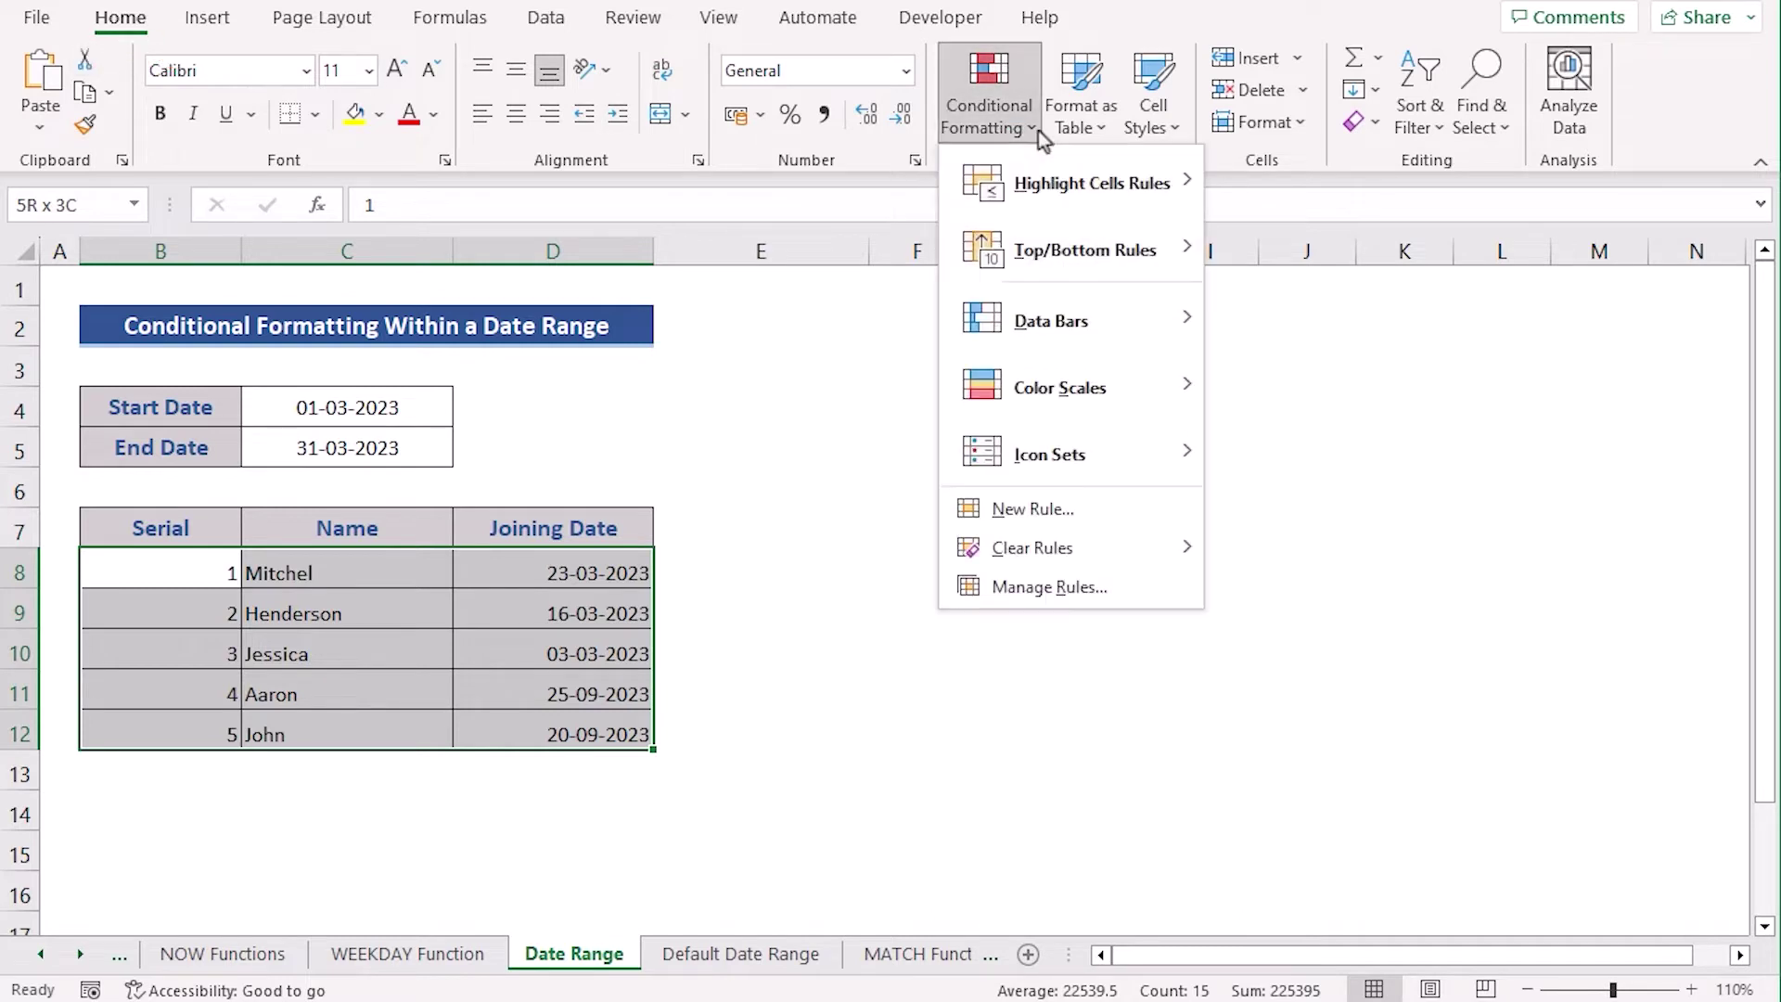
{"action": "left_click", "coordinate": [1087, 518]}
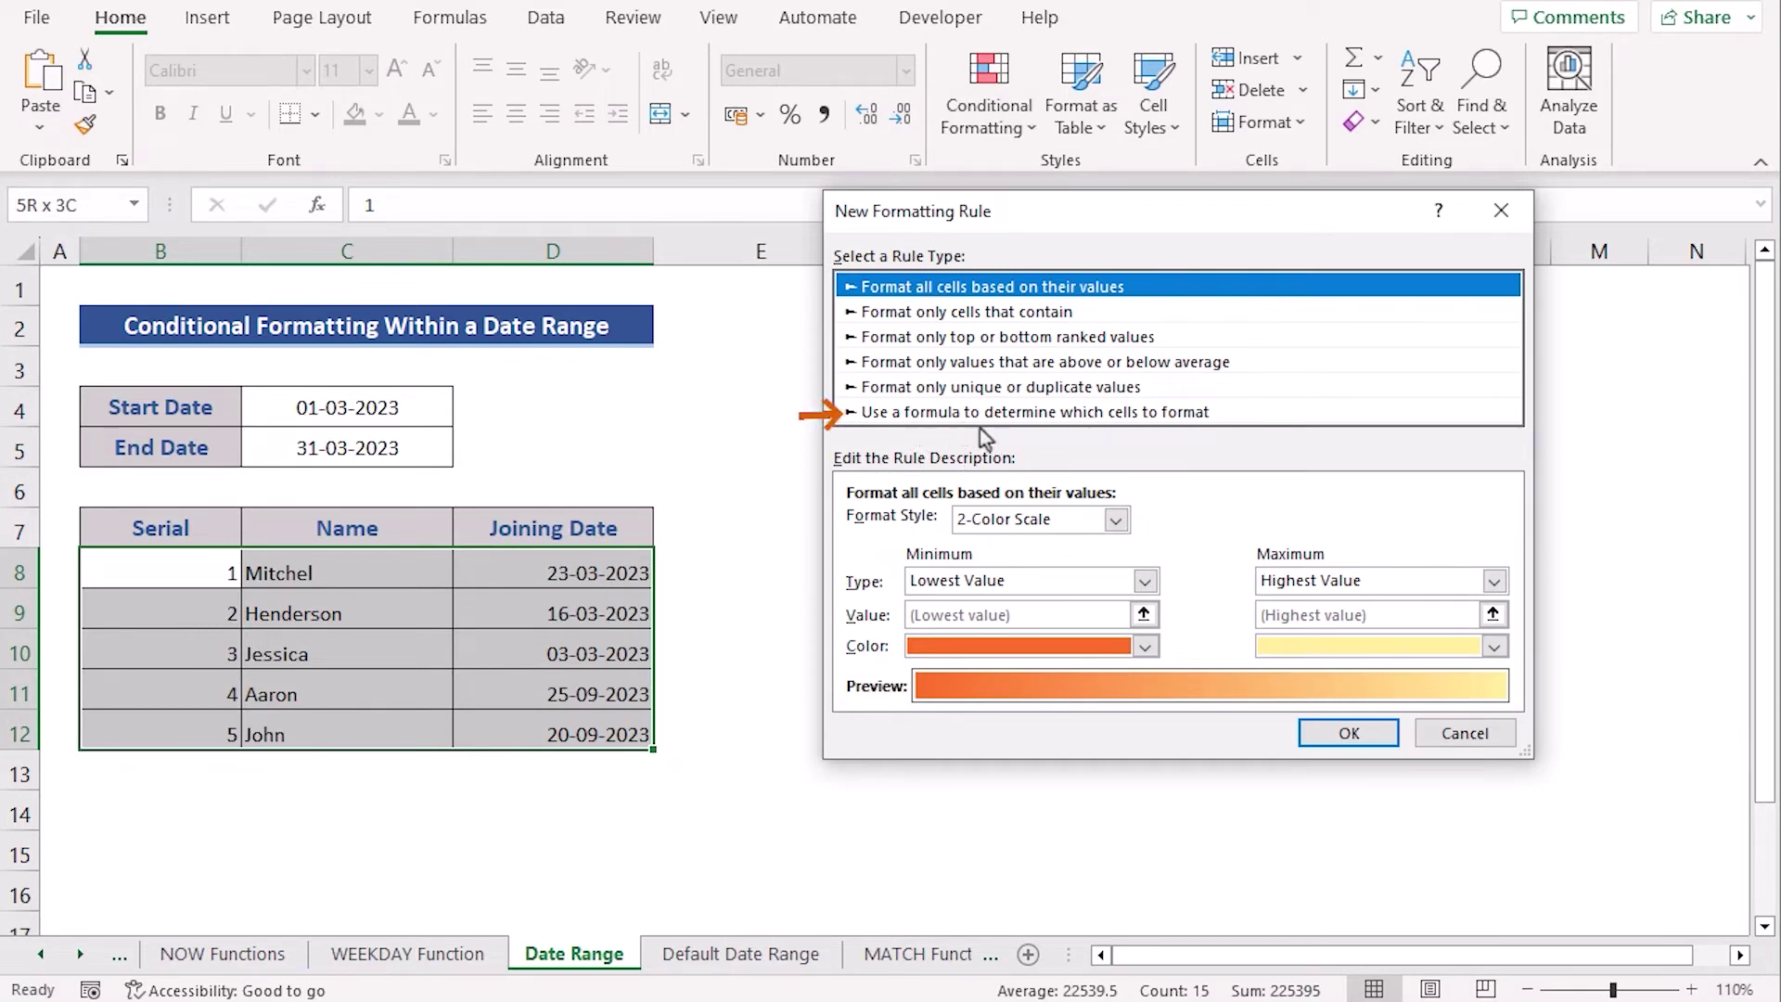
{"action": "left_click", "coordinate": [1125, 415]}
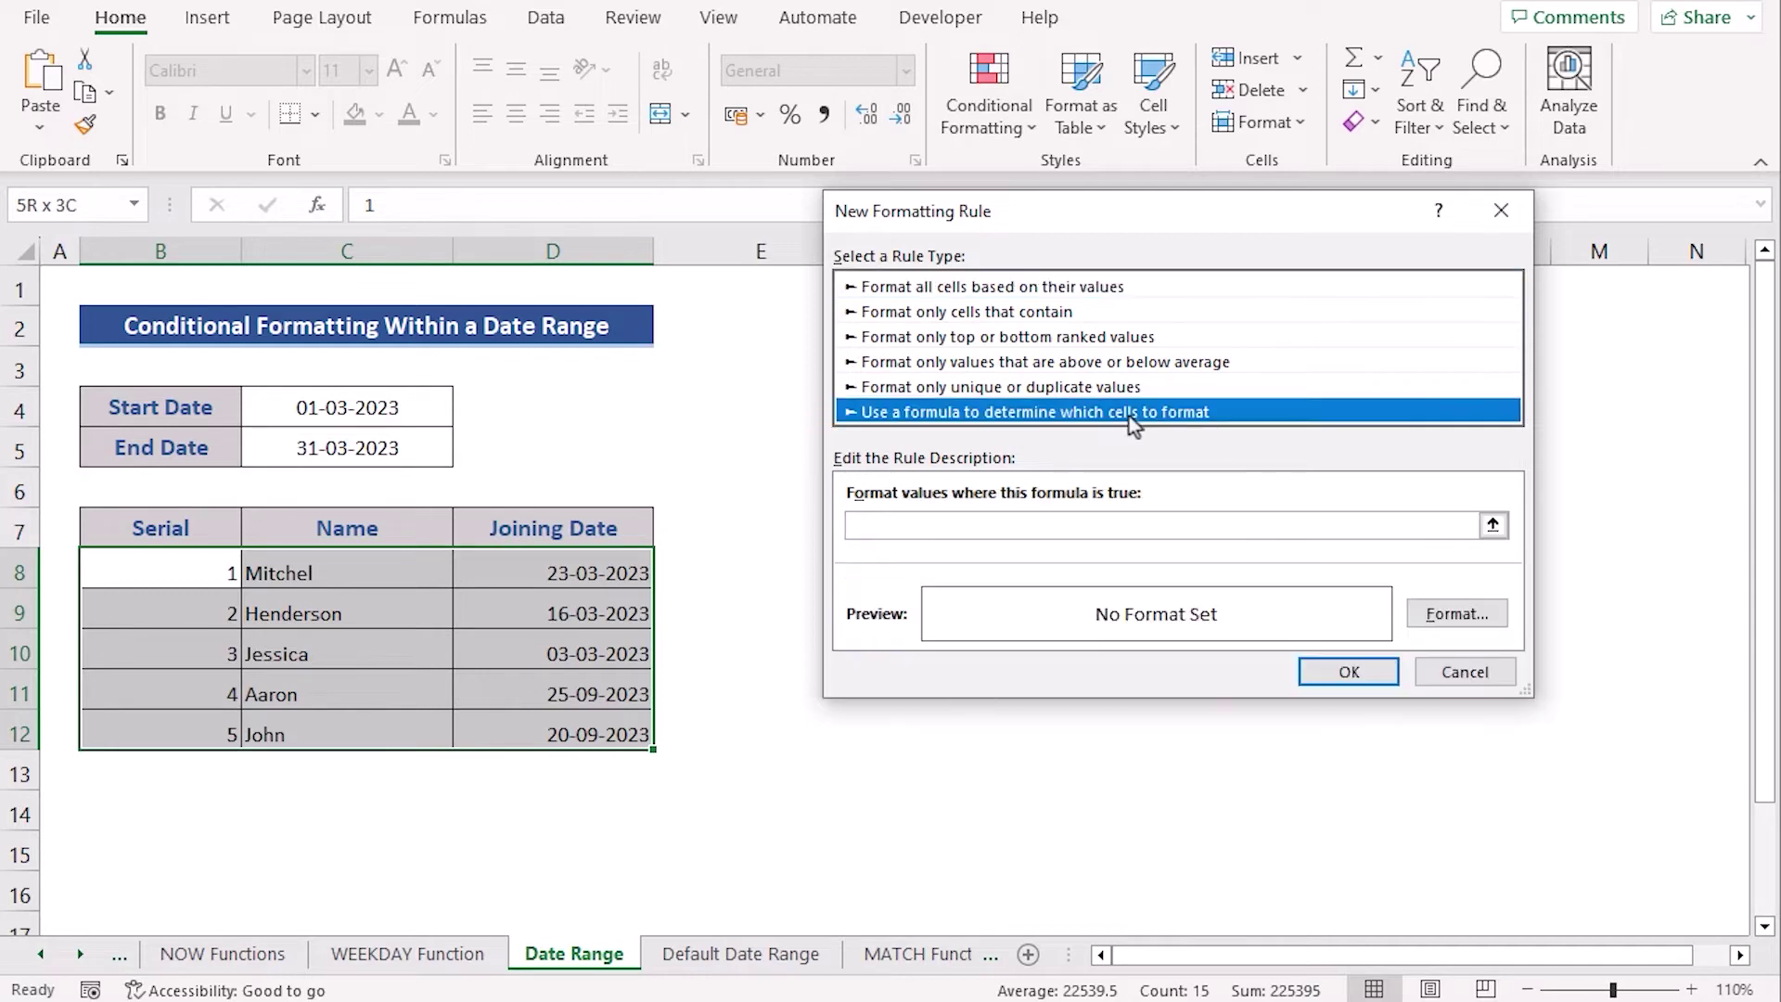
{"action": "left_click", "coordinate": [907, 523]}
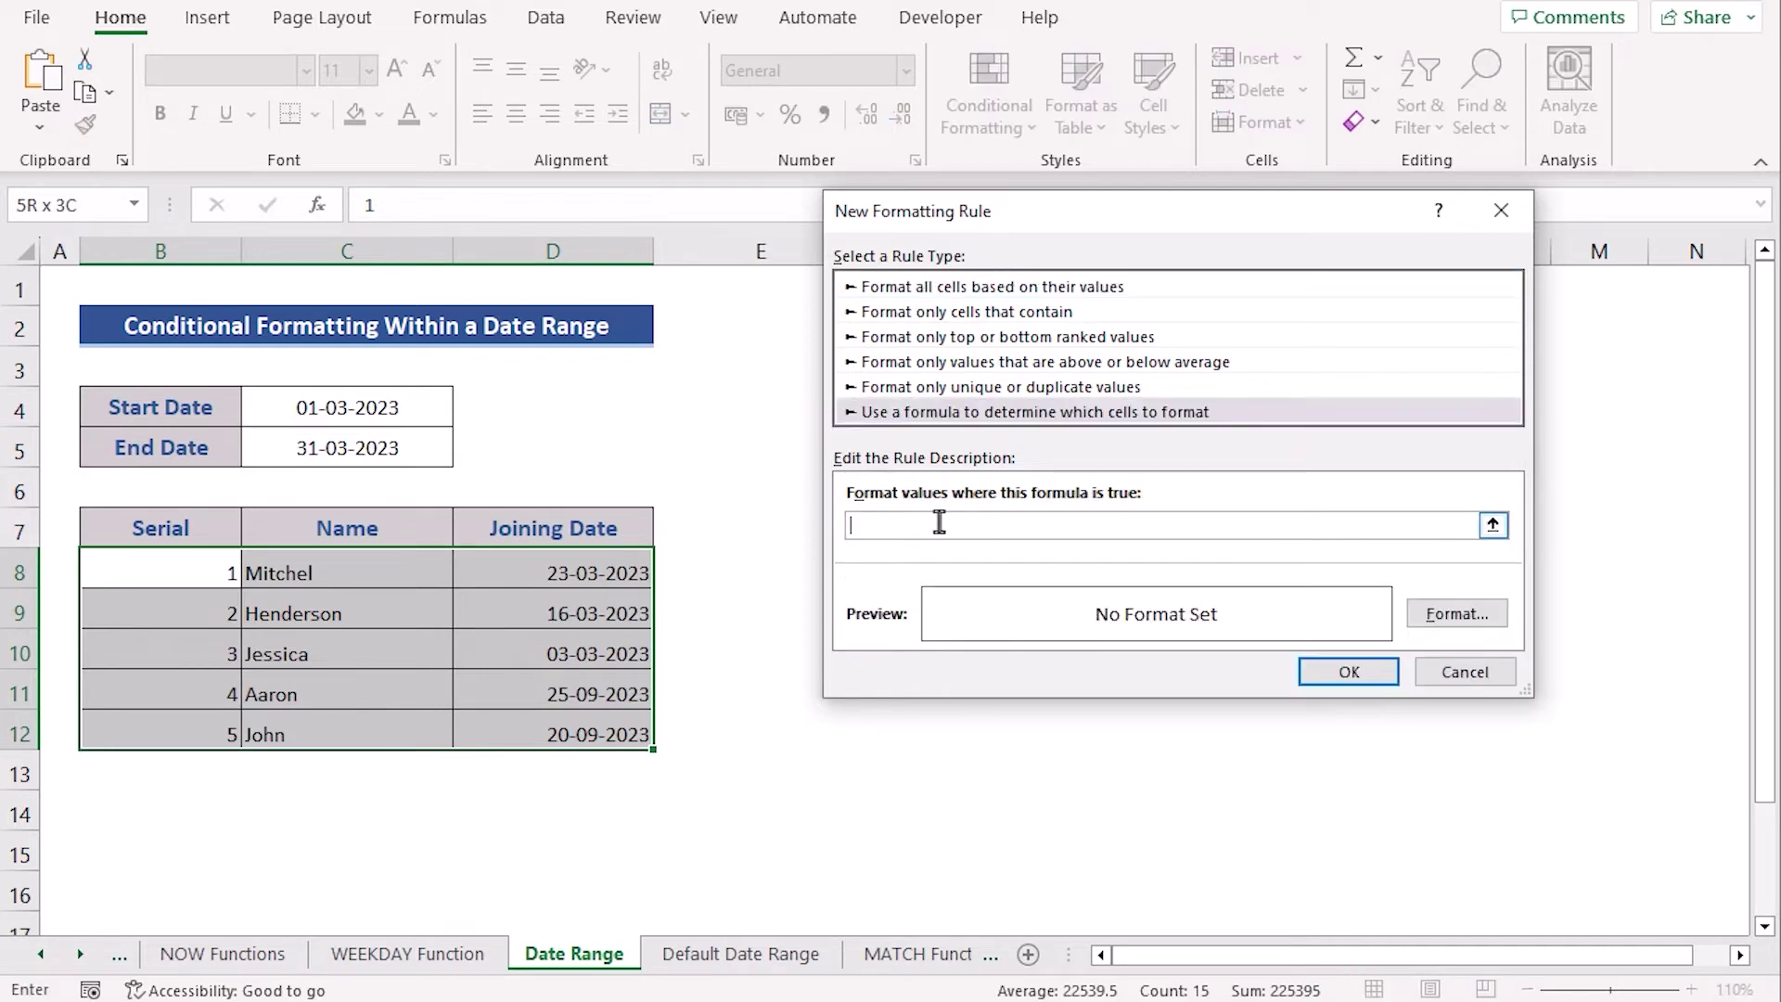
{"action": "type", "text": "=AND($D8>=$C$4,$D8<=$C$5)"}
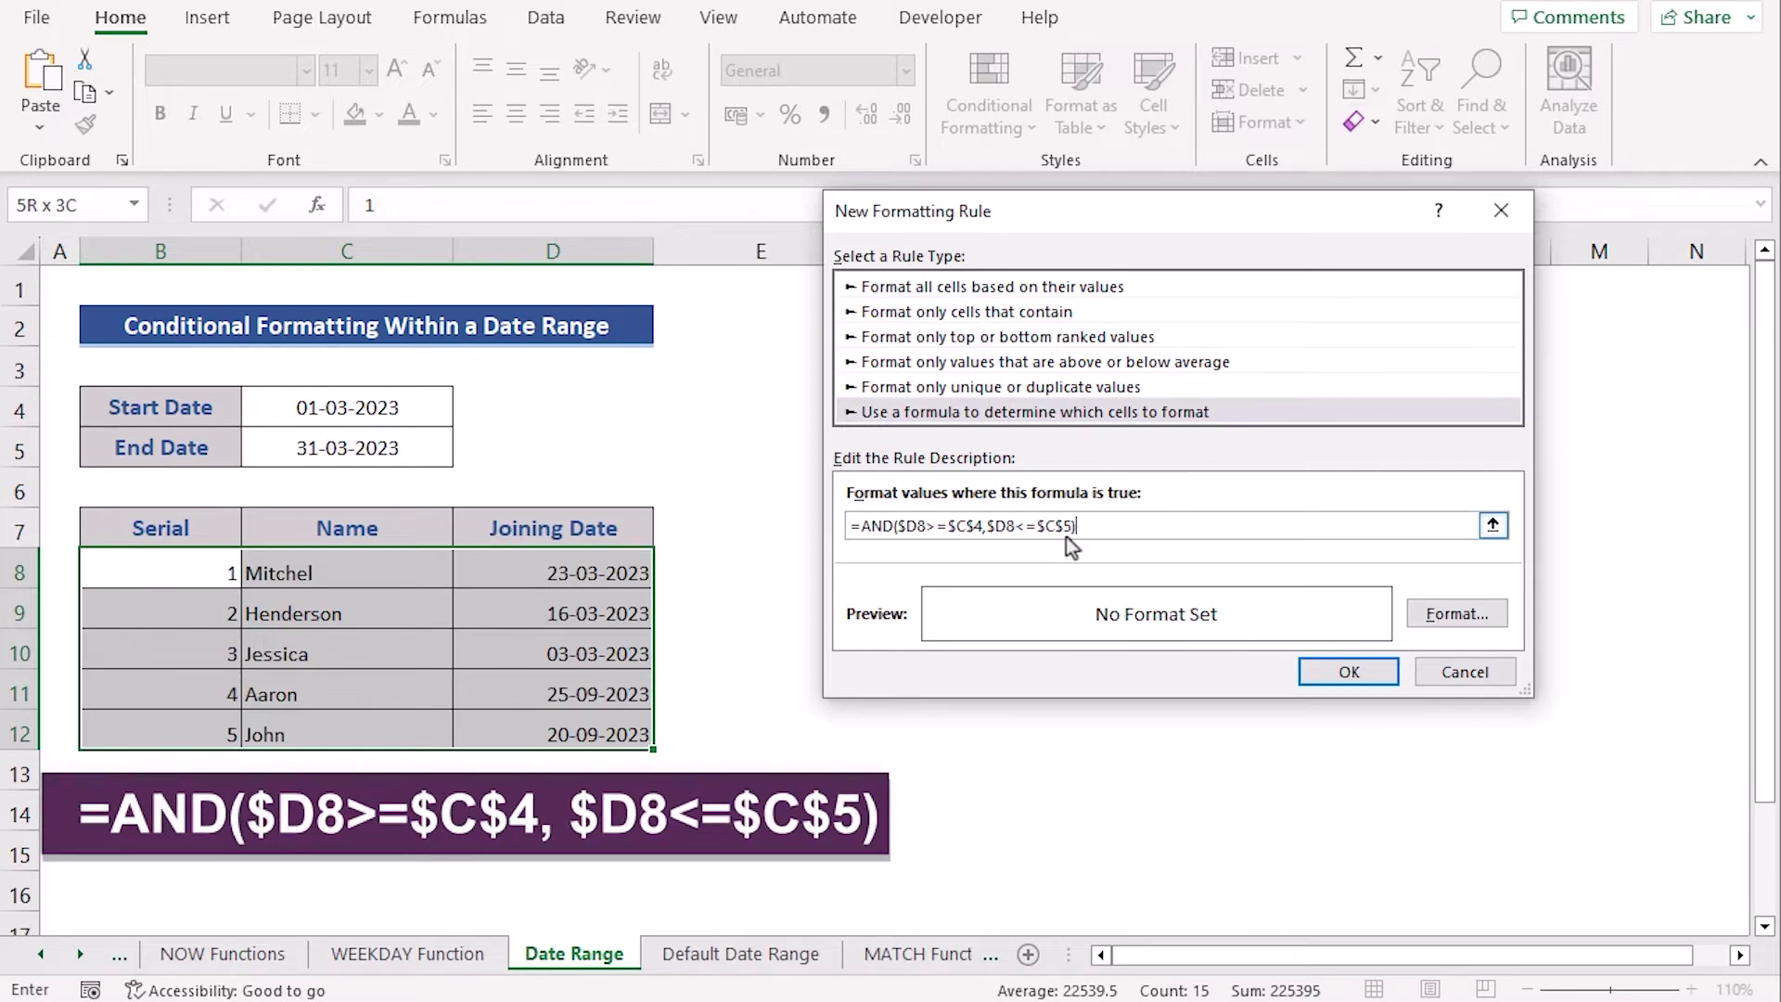
{"action": "left_click", "coordinate": [900, 525]}
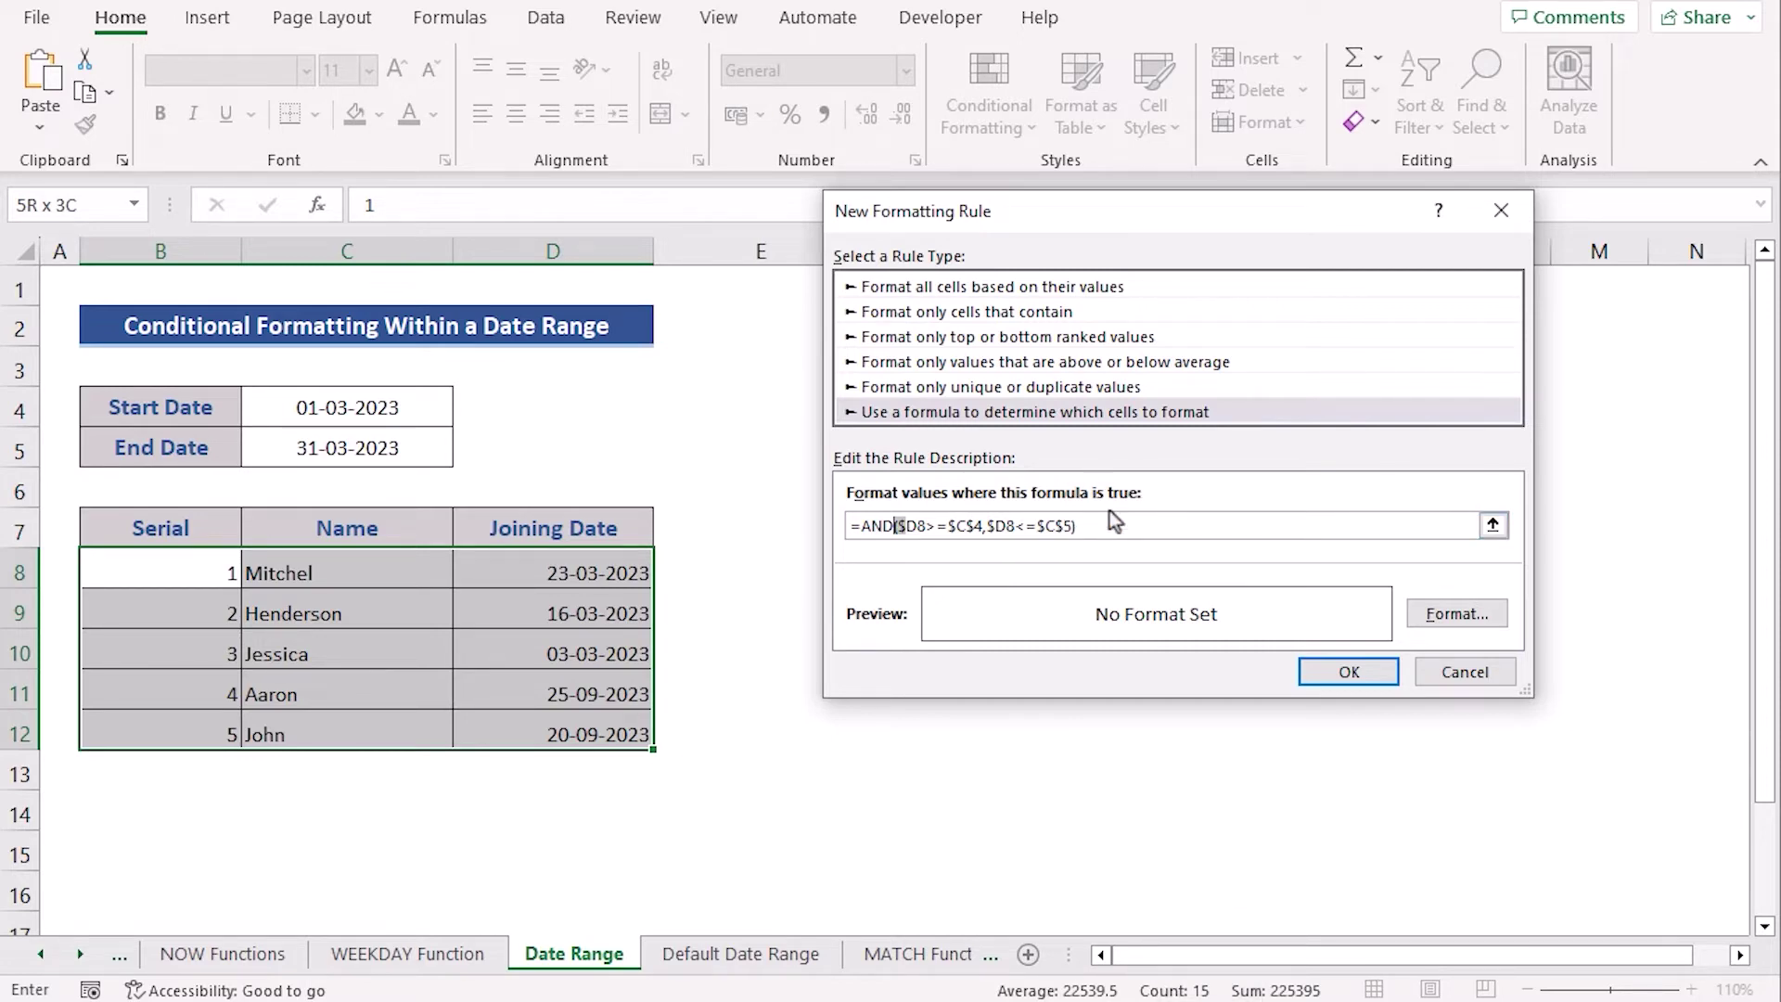
{"action": "left_click_drag", "start_coordinate": [1076, 525], "coordinate": [848, 525]}
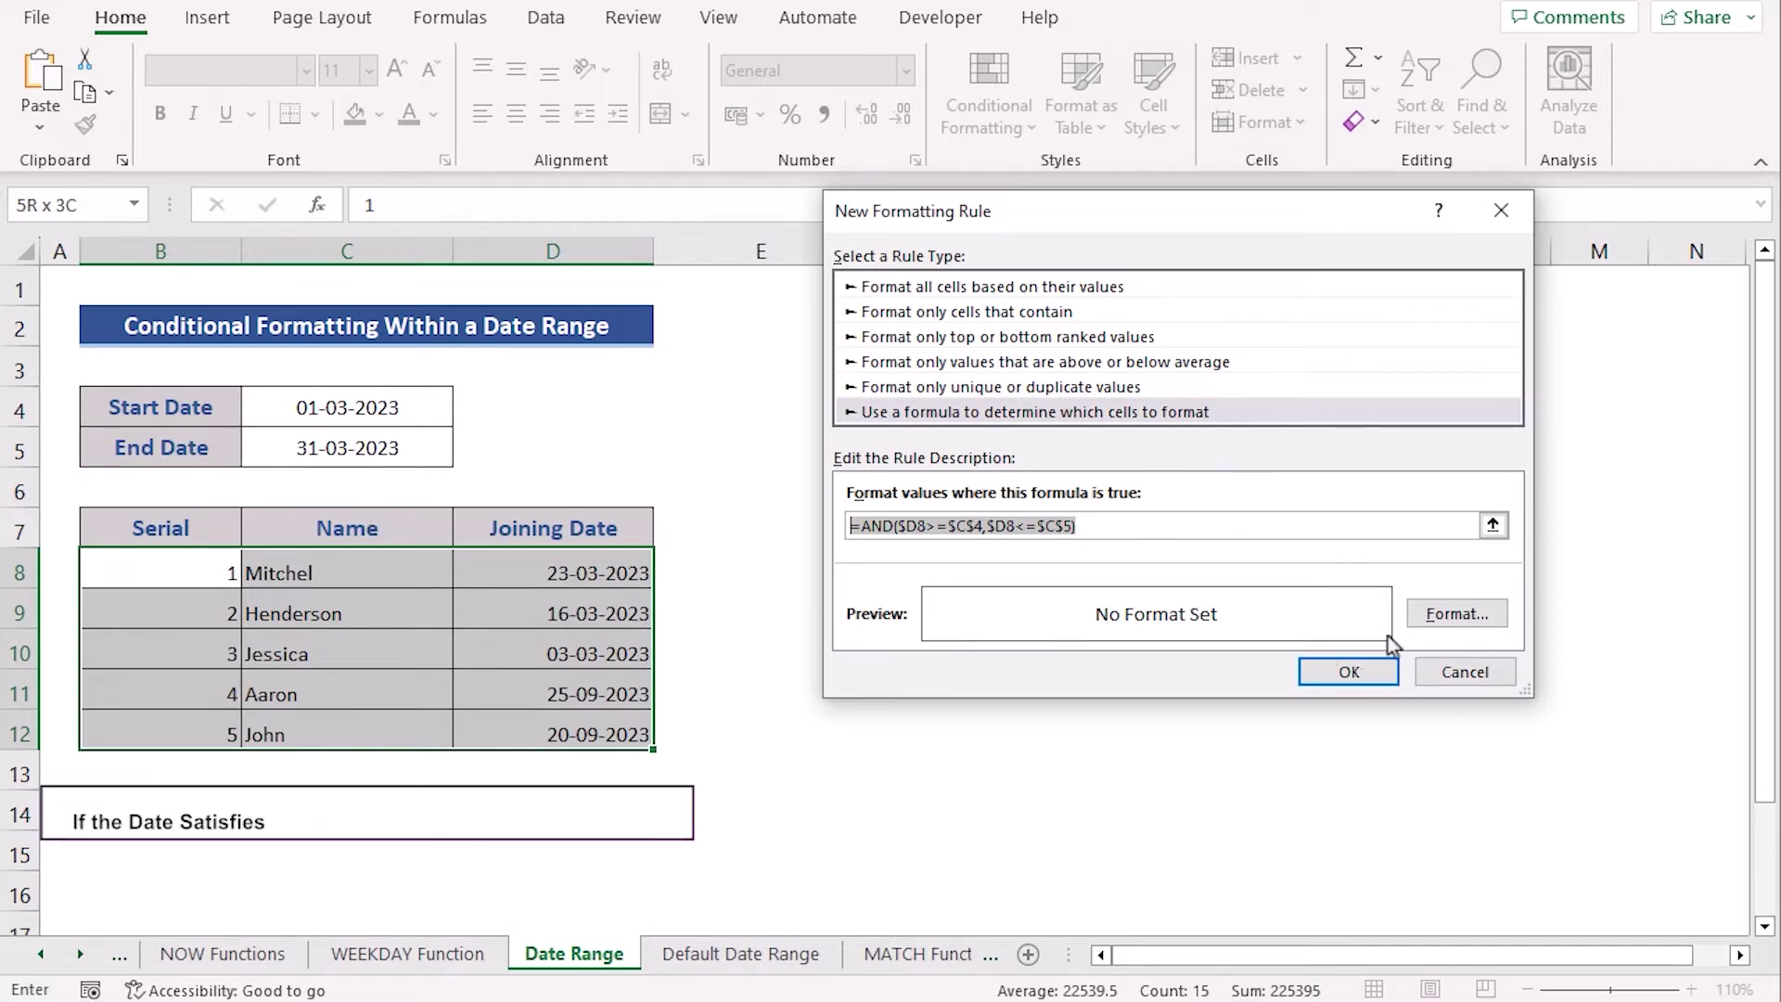
Step: Give the date-range rule a yellow background fill and apply it to the table rows
{"action": "left_click", "coordinate": [1466, 616]}
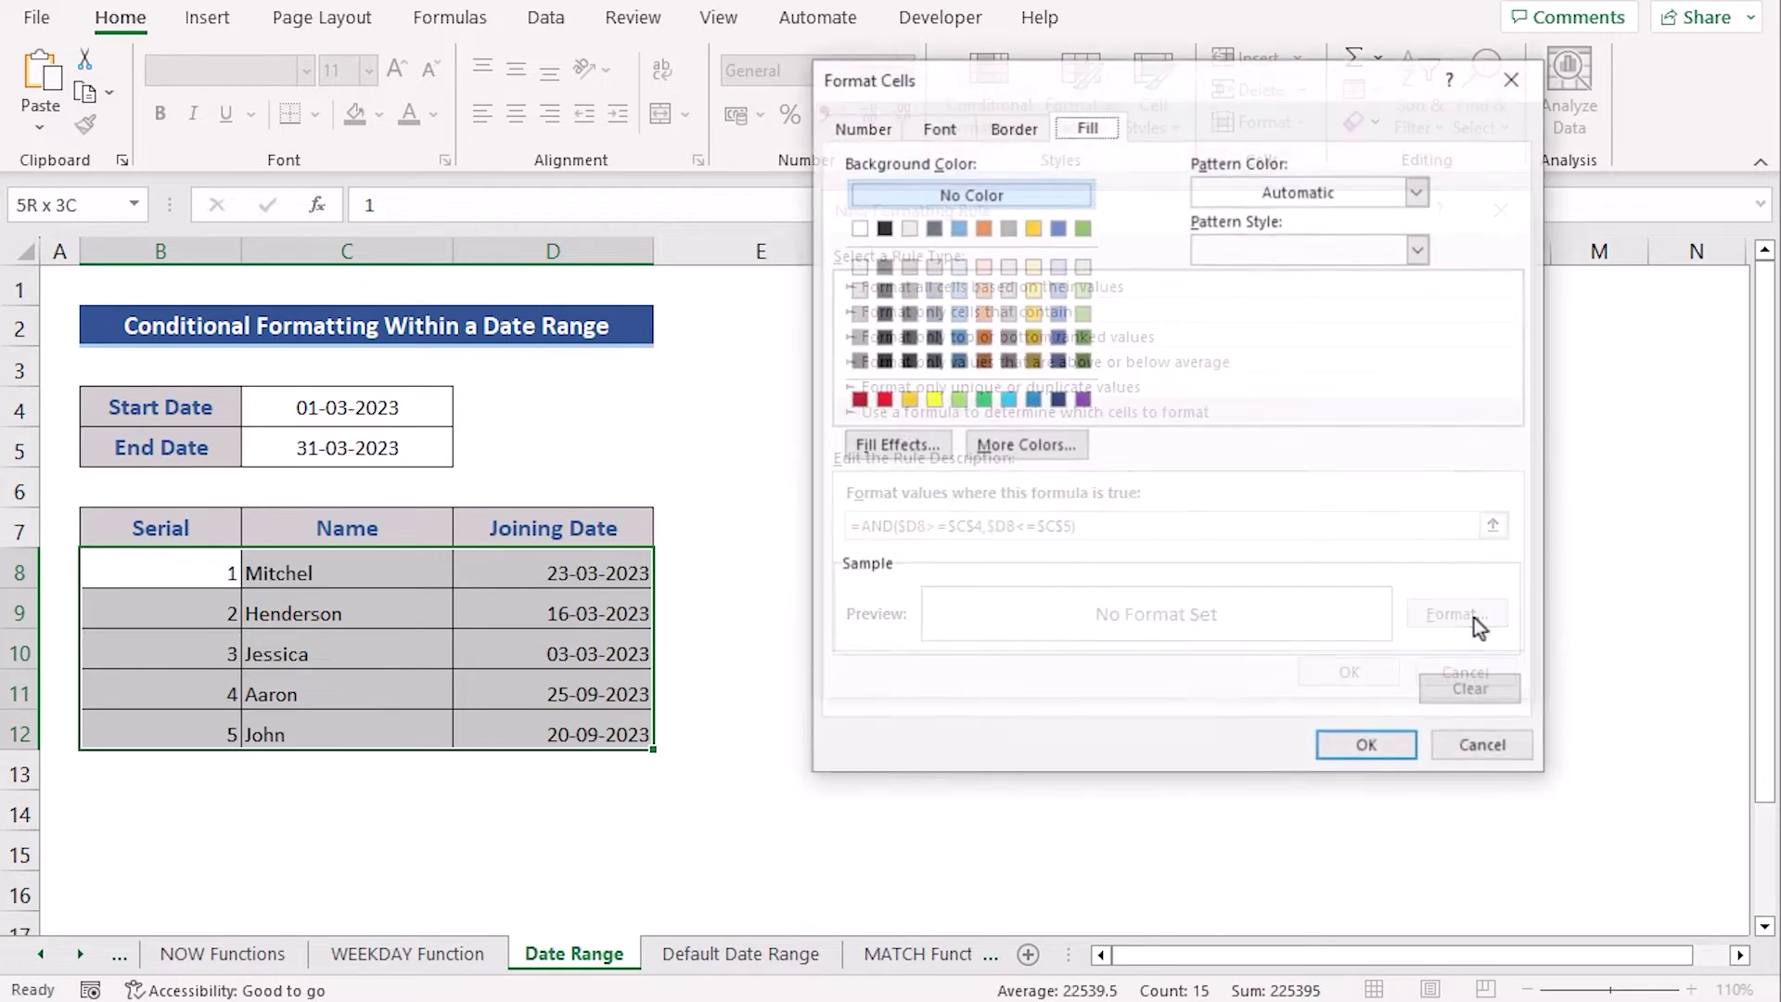
{"action": "left_click", "coordinate": [933, 405]}
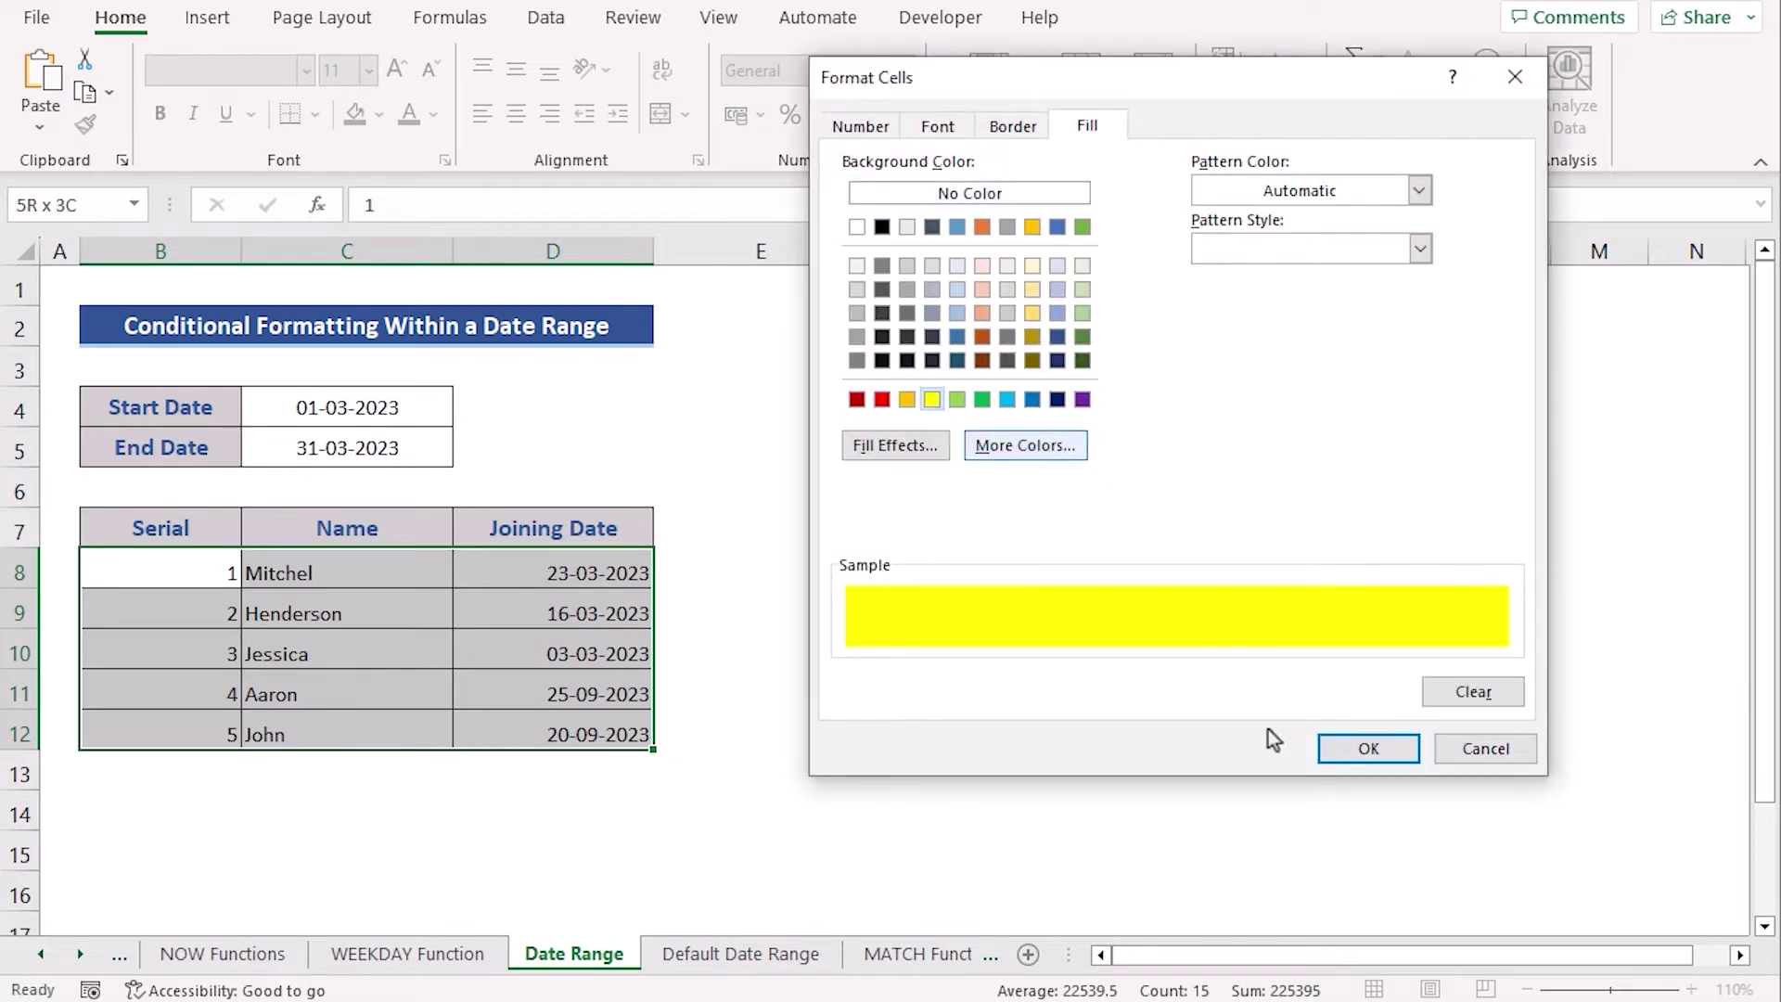
{"action": "left_click", "coordinate": [1358, 751]}
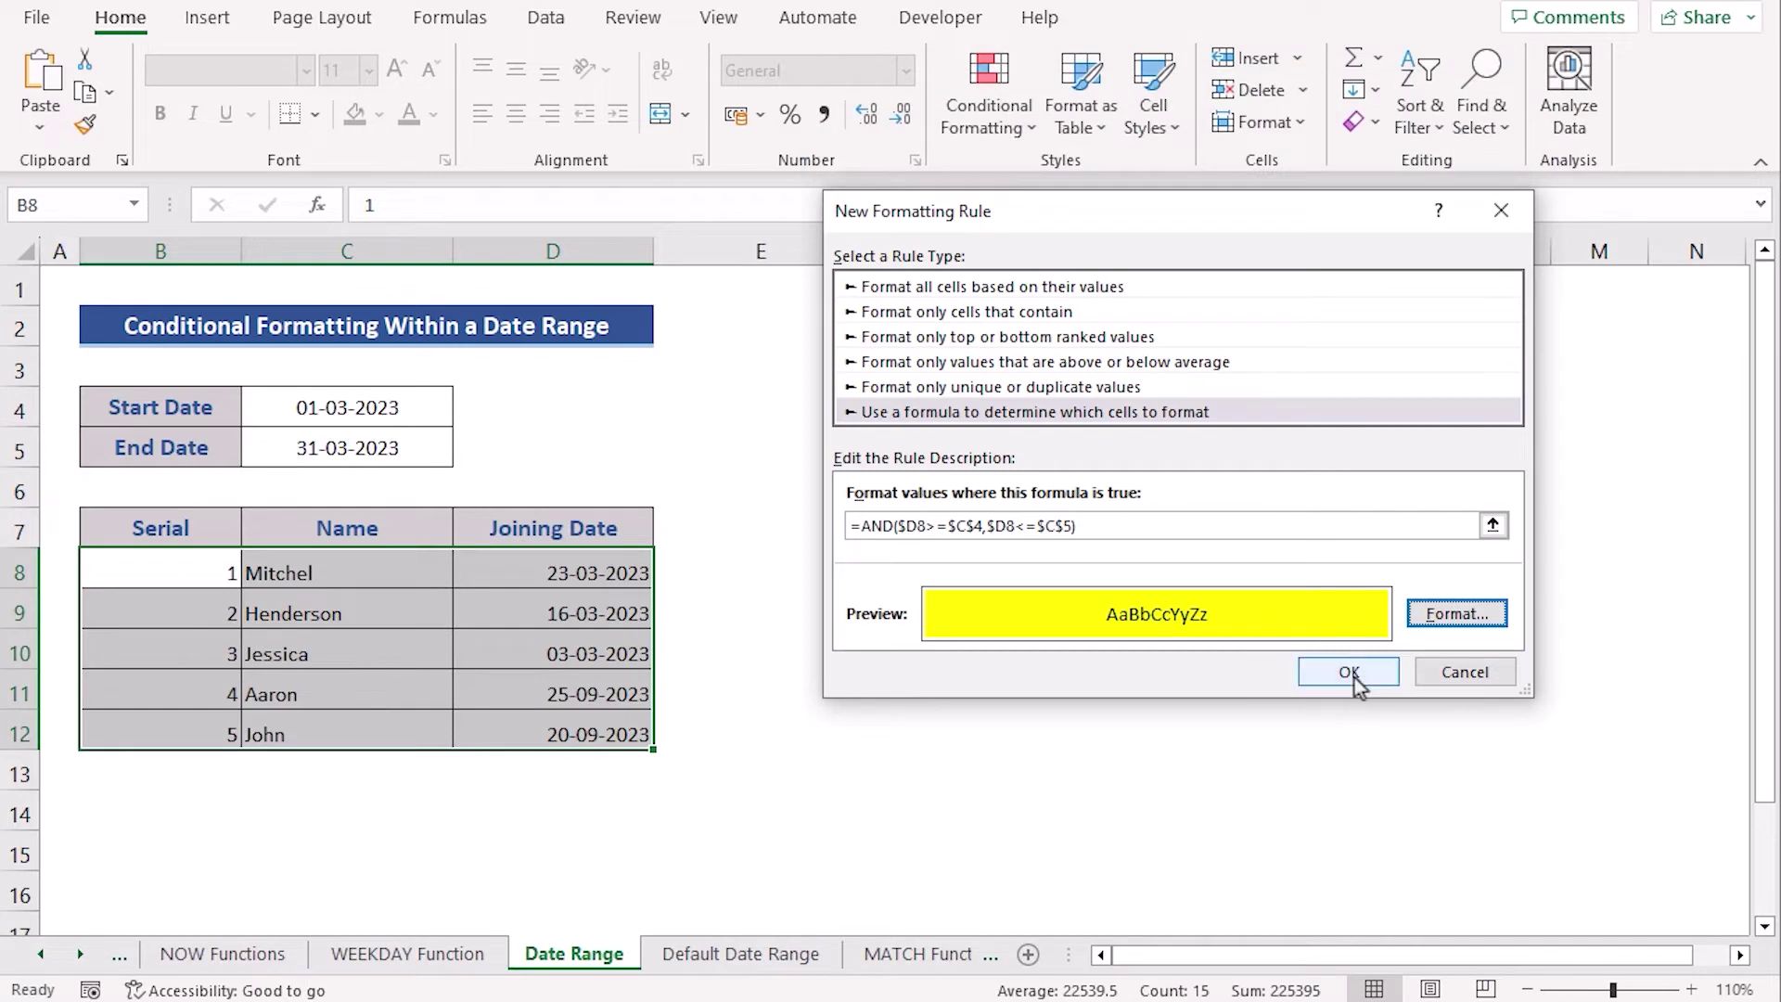
{"action": "left_click", "coordinate": [1350, 674]}
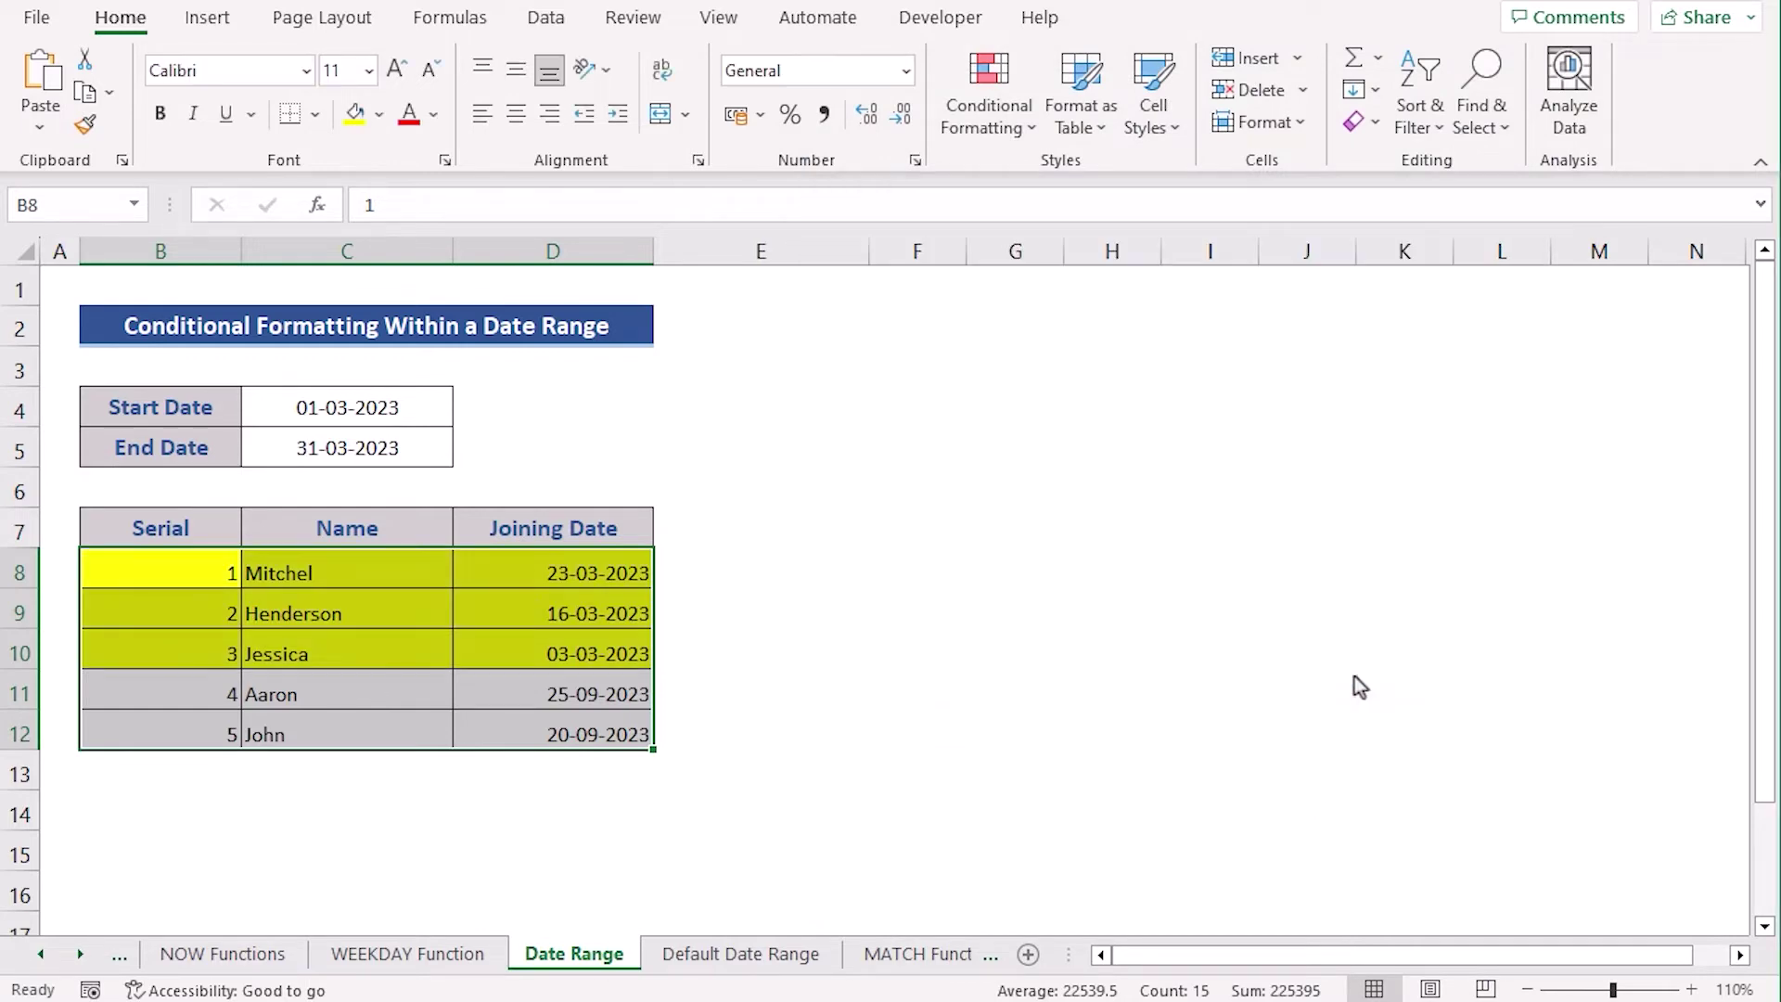
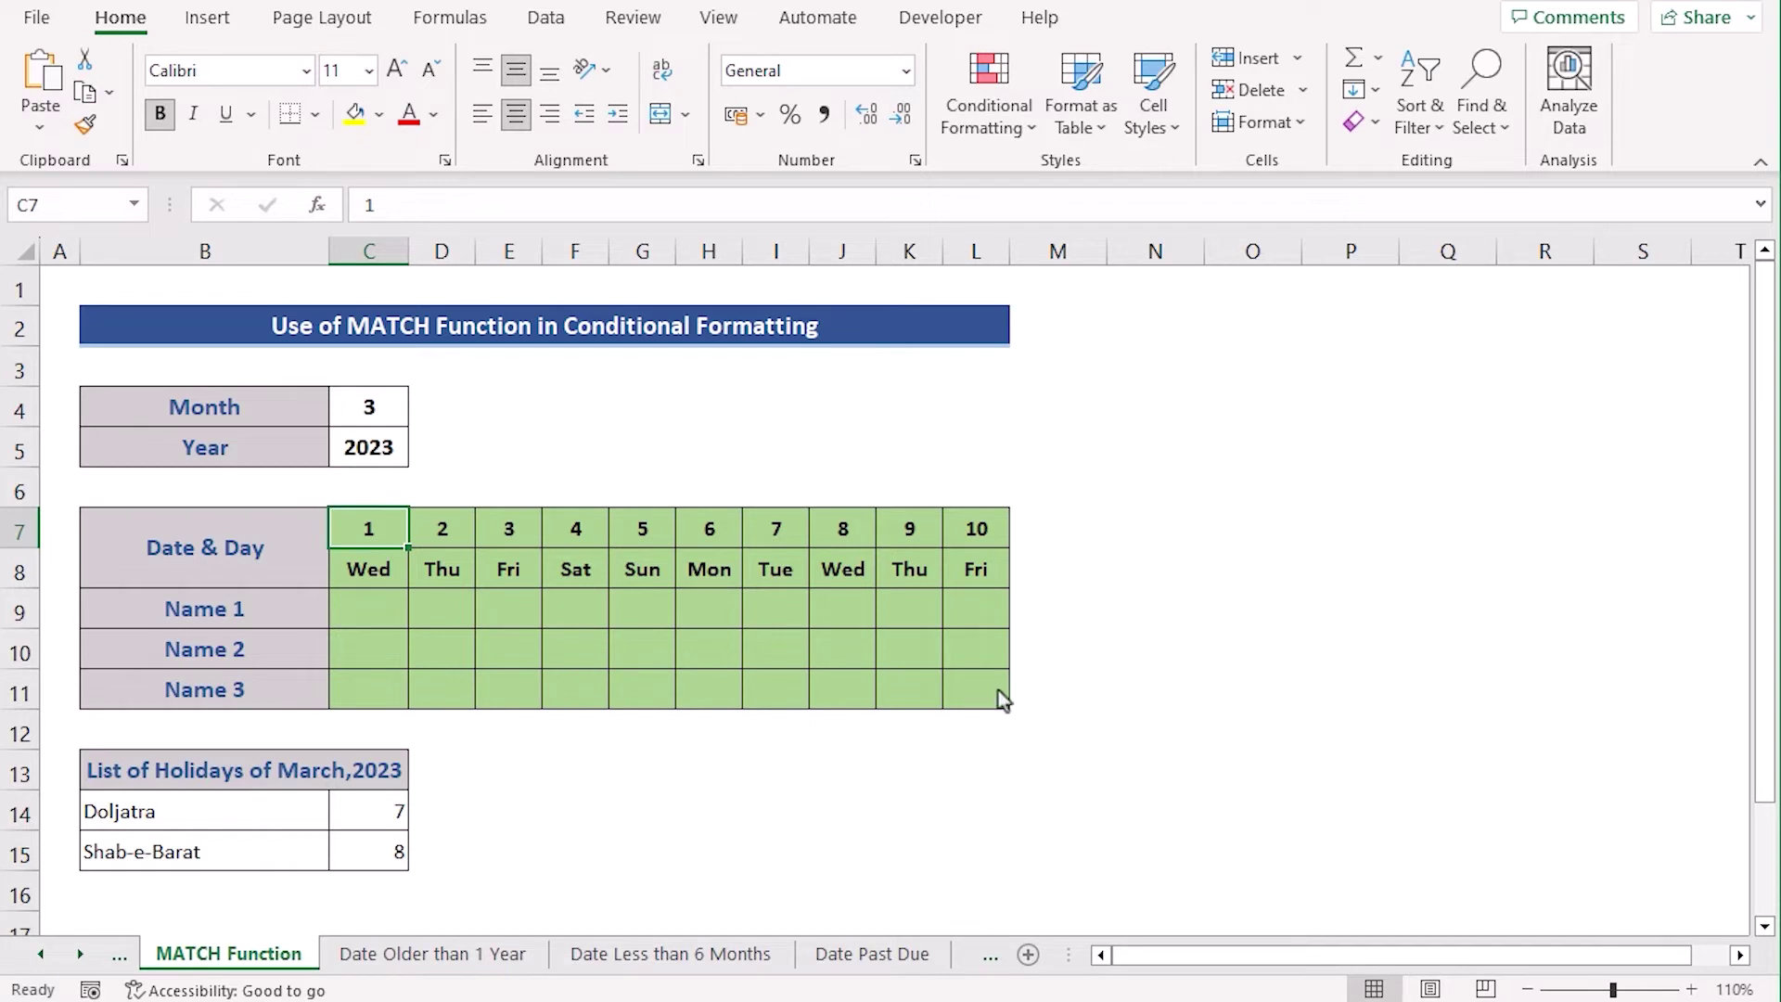
Step: Create a formula-based conditional formatting rule for the calendar range C7:L11 using =MATCH(C$7,$C$14:$C$15,0)
{"action": "left_click_drag", "start_coordinate": [1002, 701], "coordinate": [990, 702]}
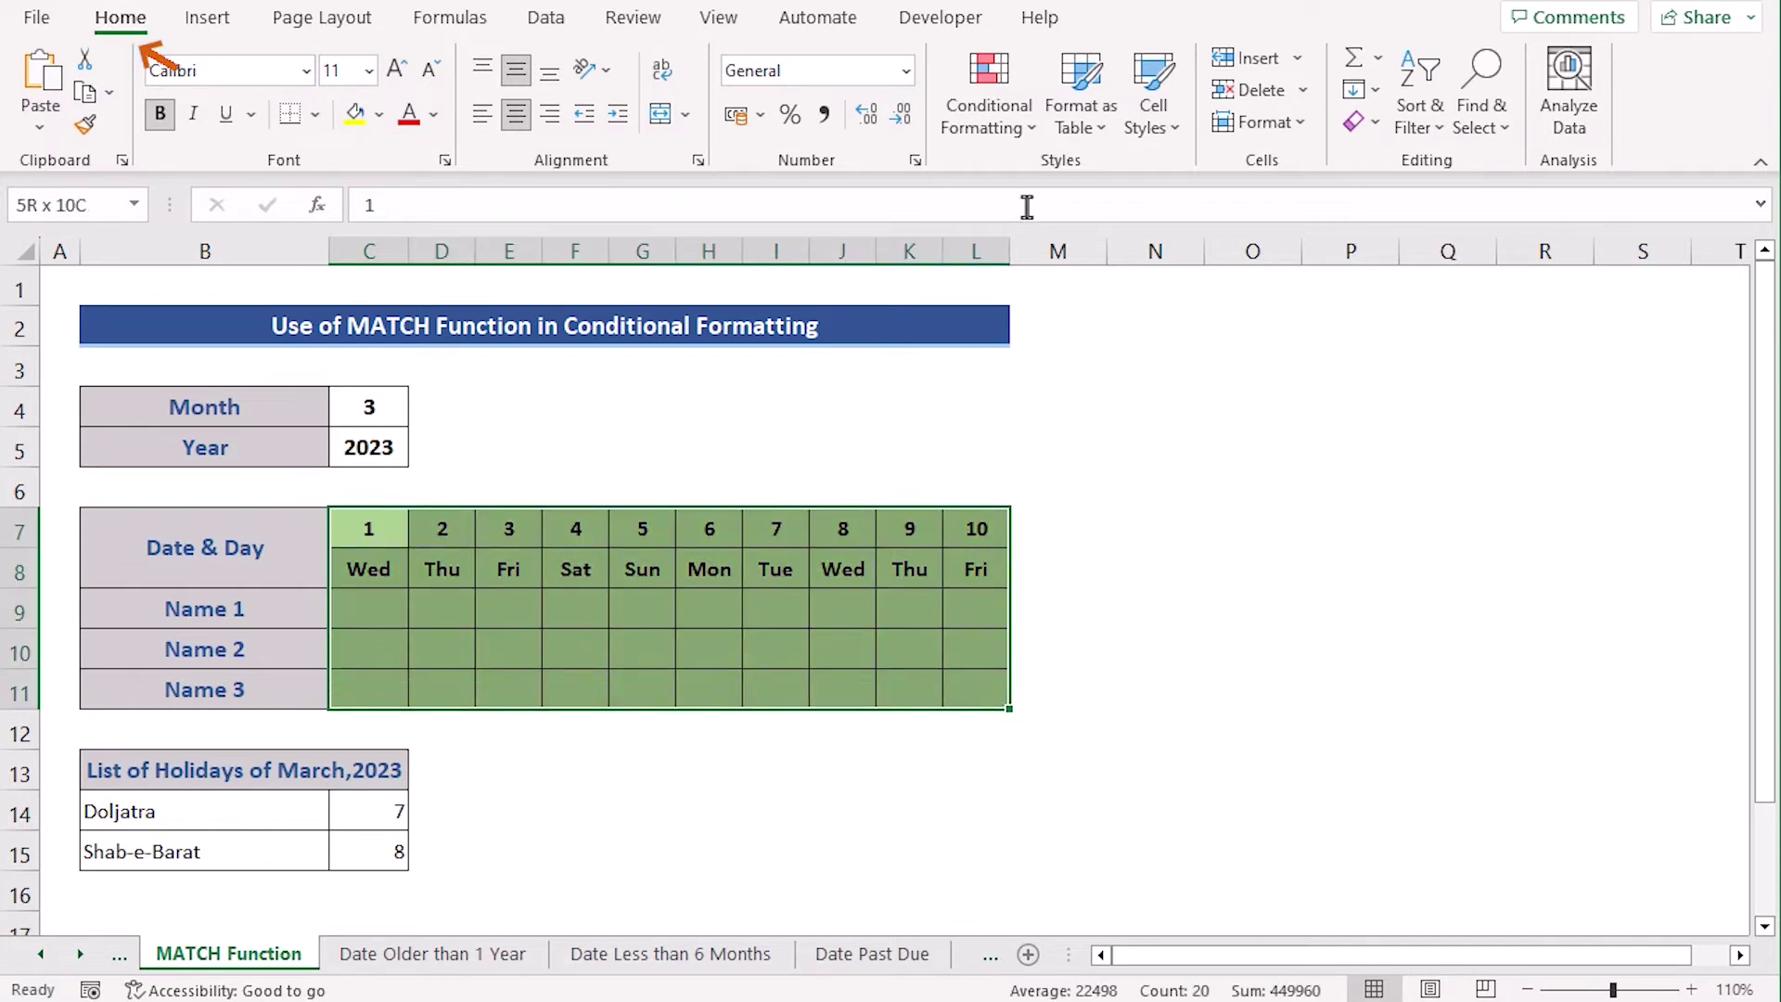
{"action": "left_click", "coordinate": [1018, 127]}
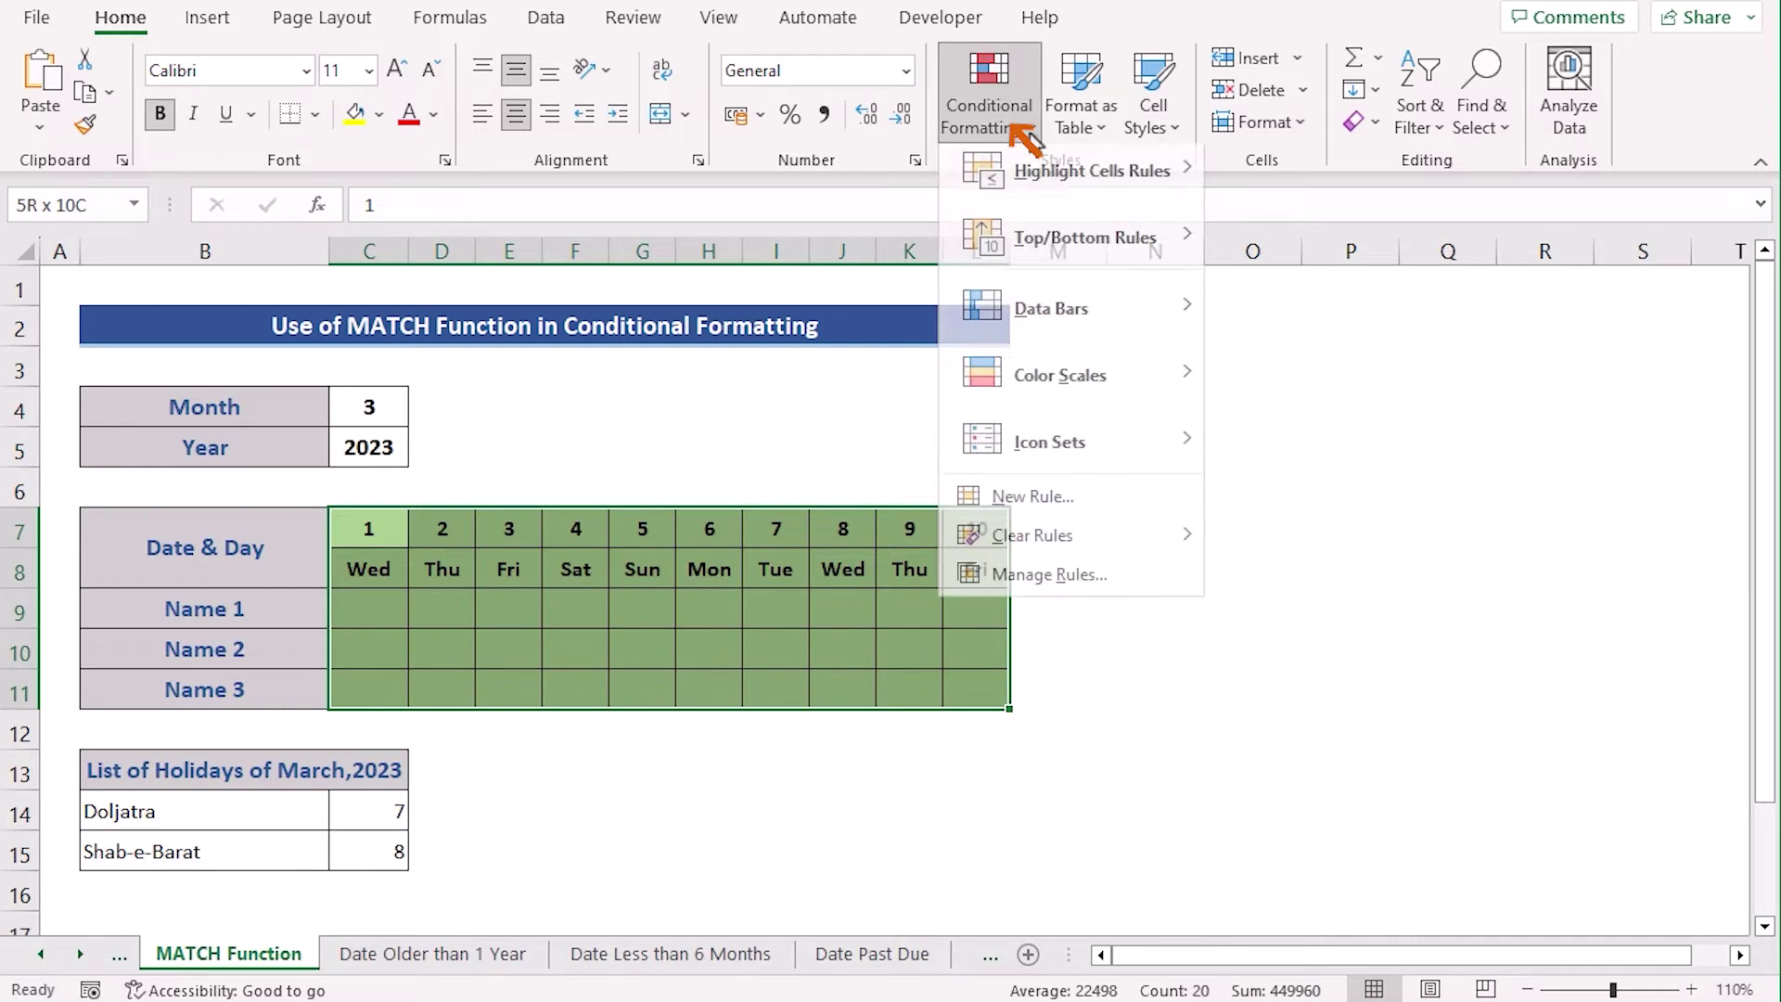
{"action": "left_click", "coordinate": [1117, 519]}
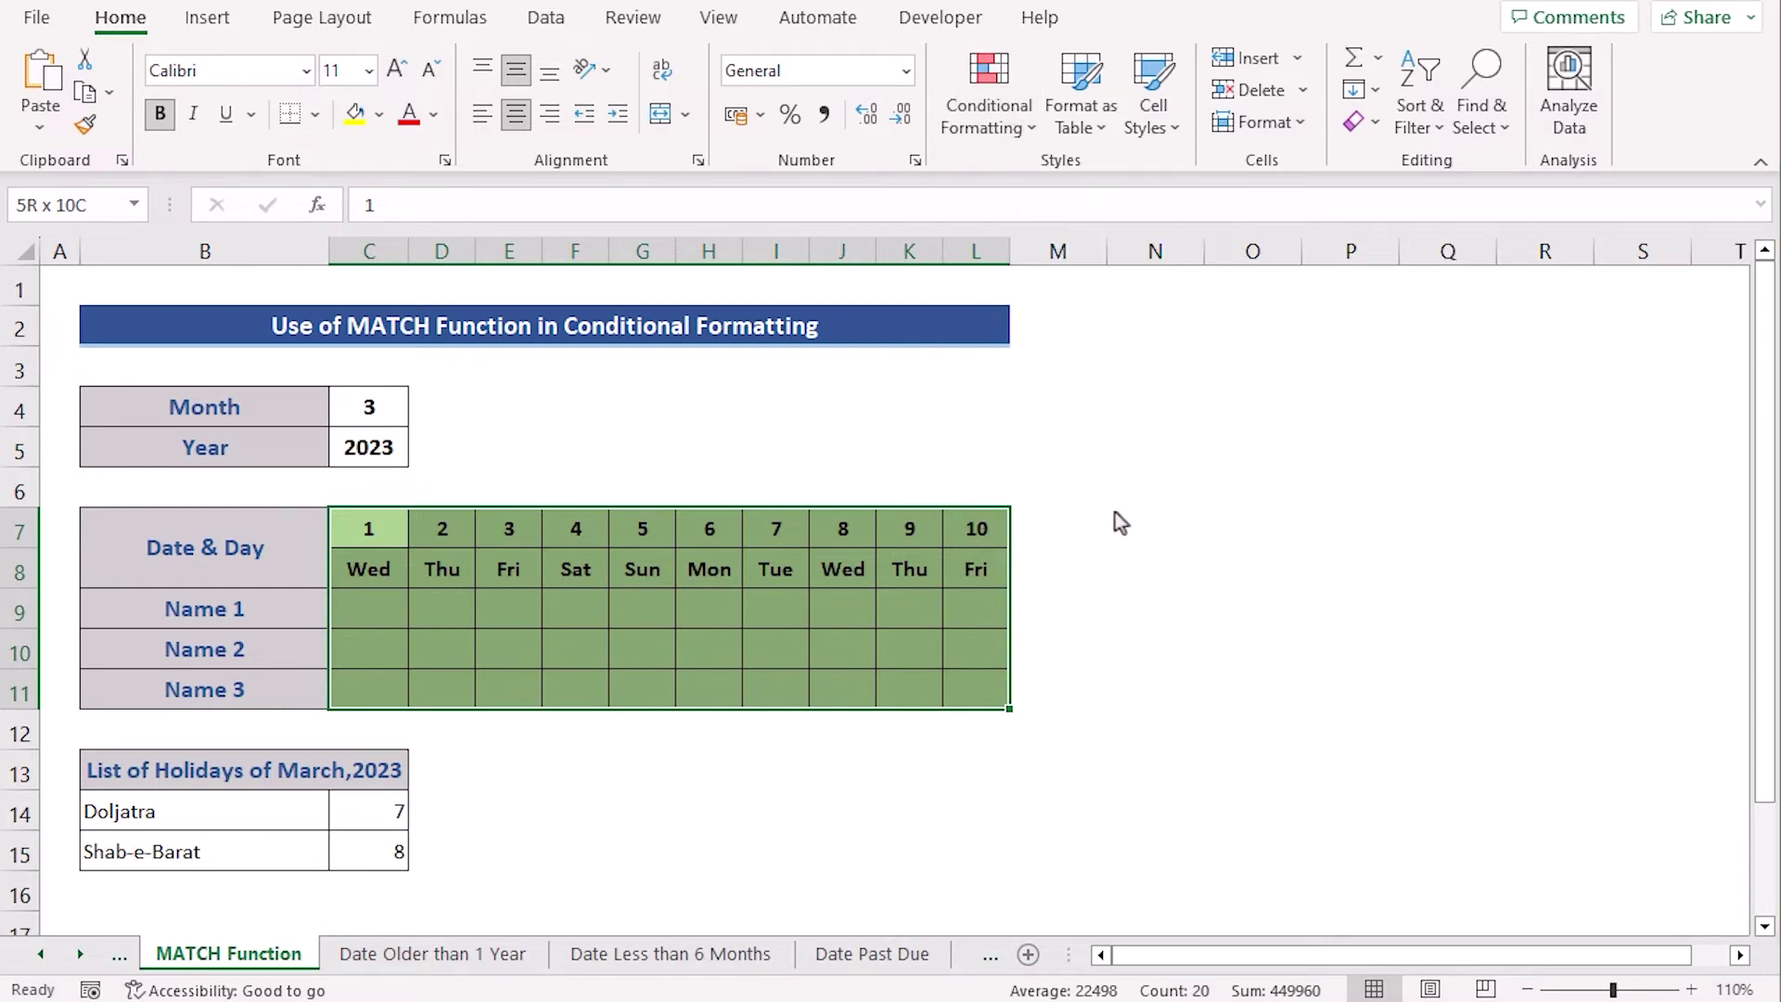
{"action": "left_click_drag", "start_coordinate": [1083, 213], "coordinate": [1104, 221]}
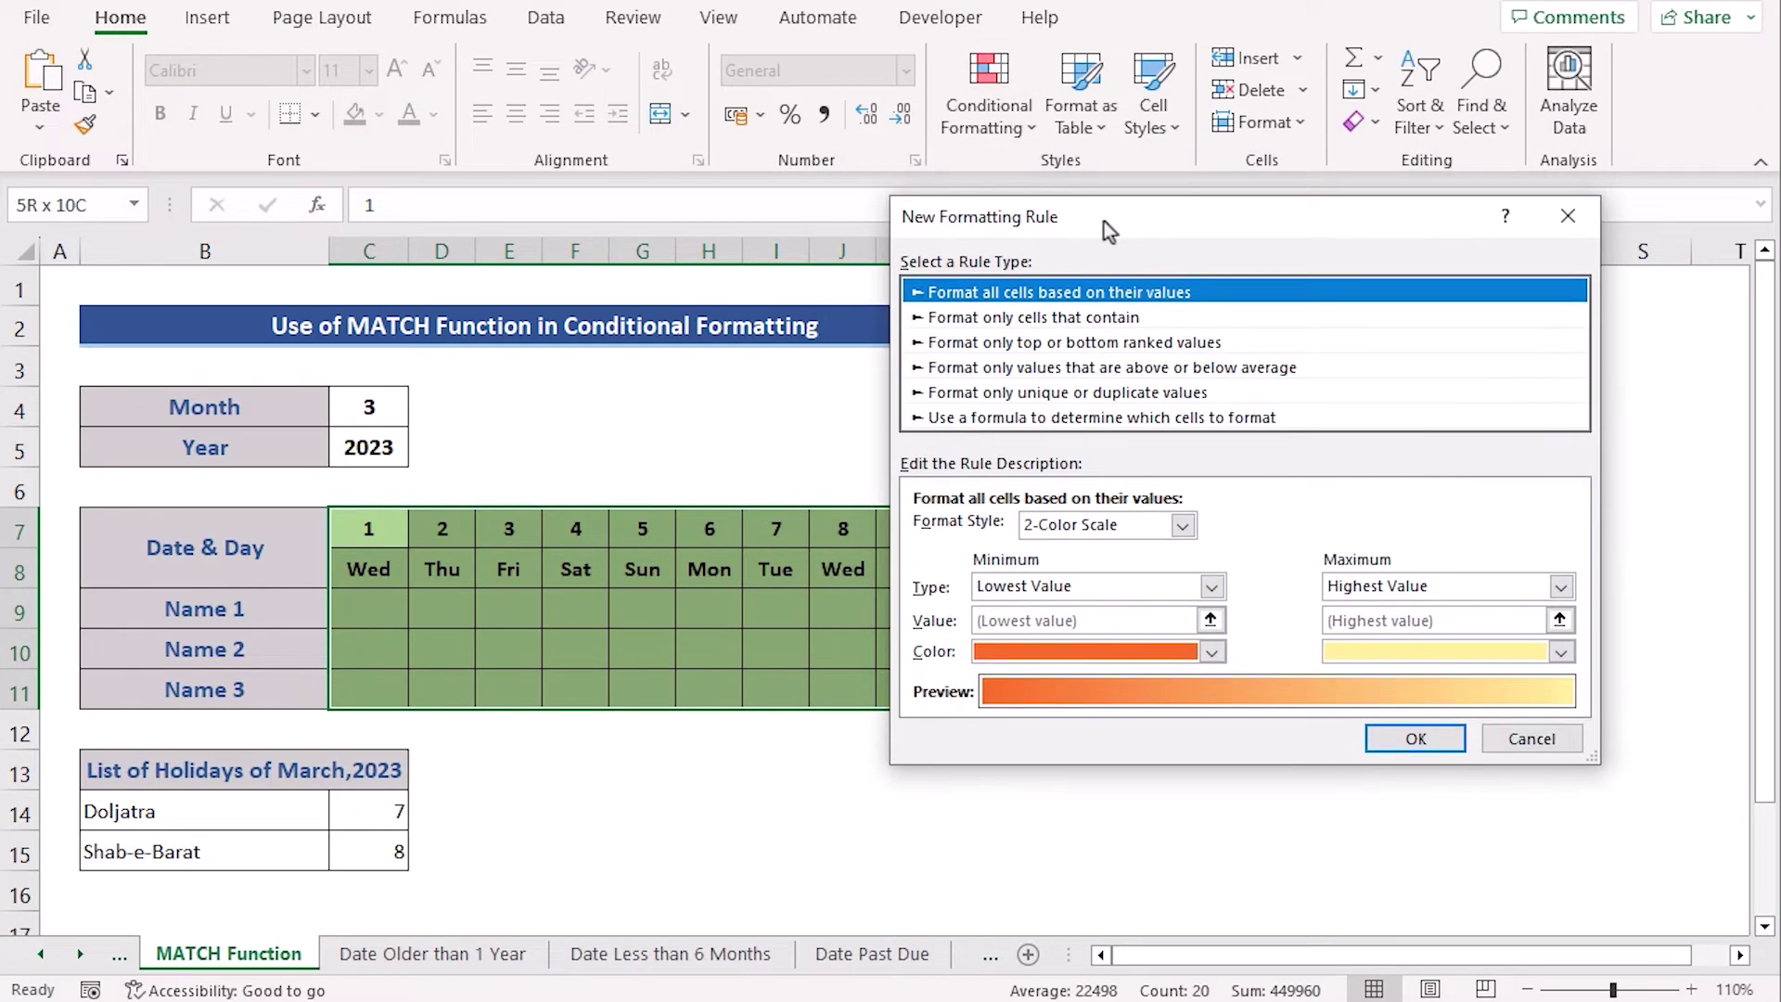
{"action": "left_click", "coordinate": [974, 419]}
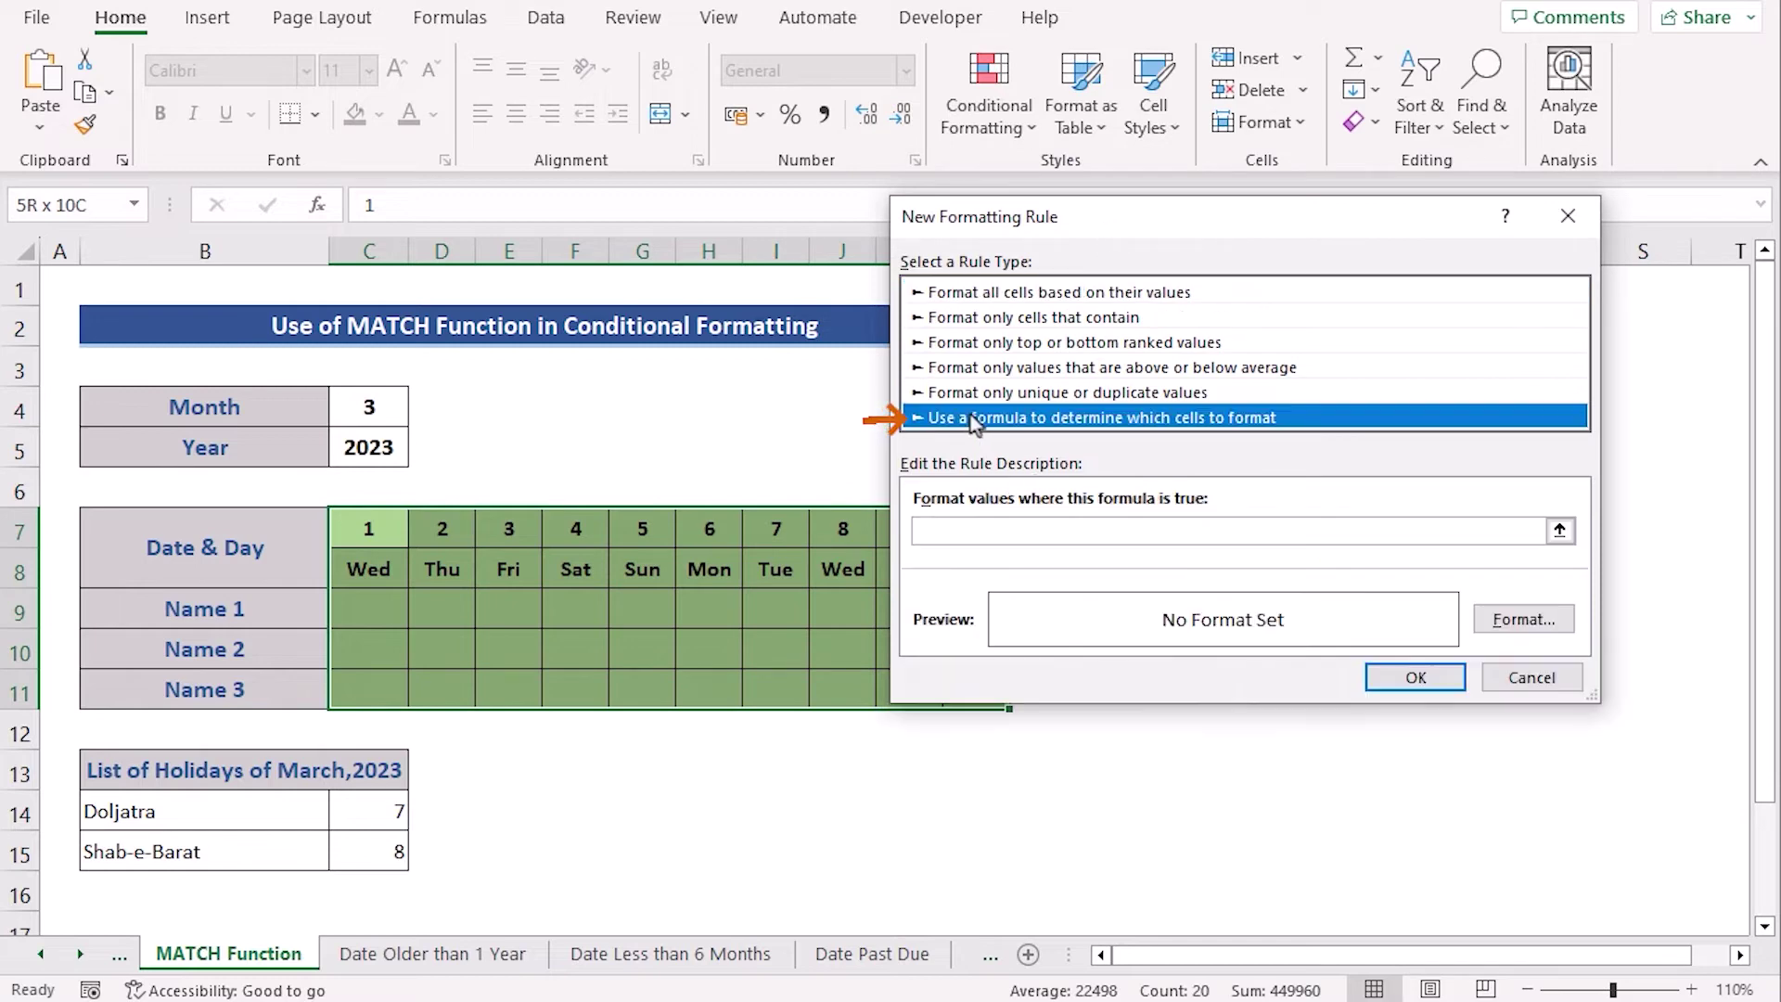
{"action": "left_click", "coordinate": [1027, 532]}
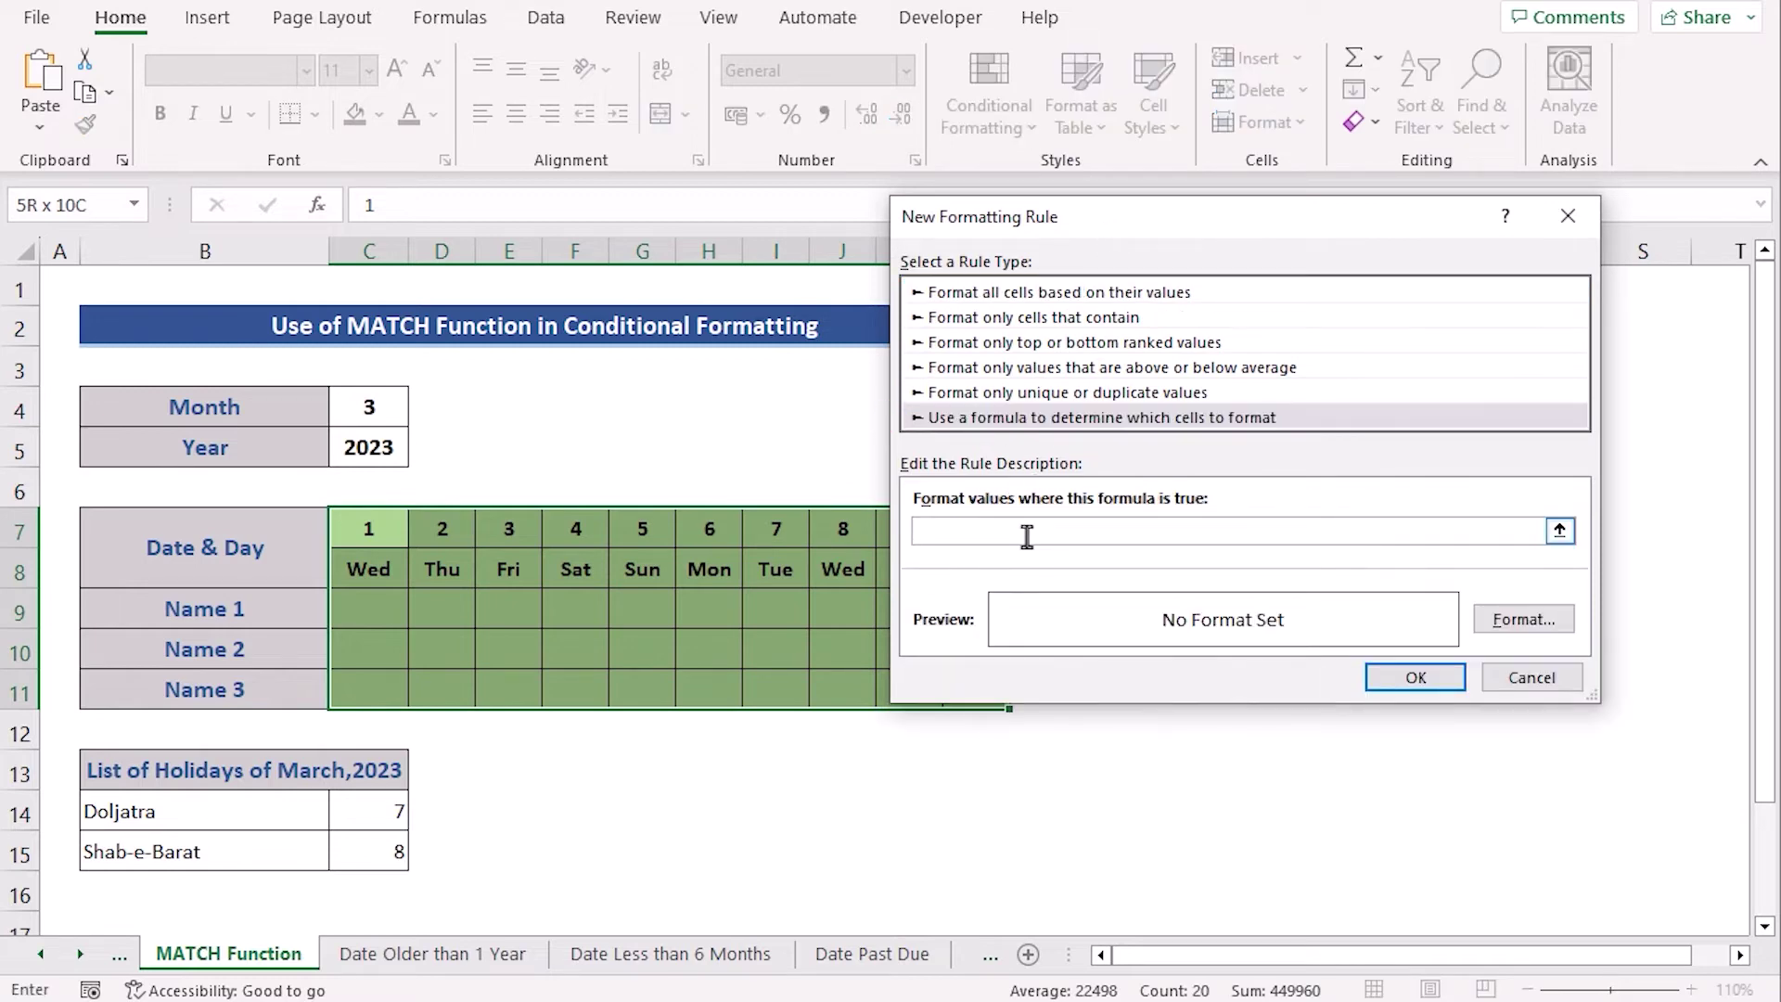
{"action": "type", "text": "=MATCH(C$7,$C$14:$C$15,0)"}
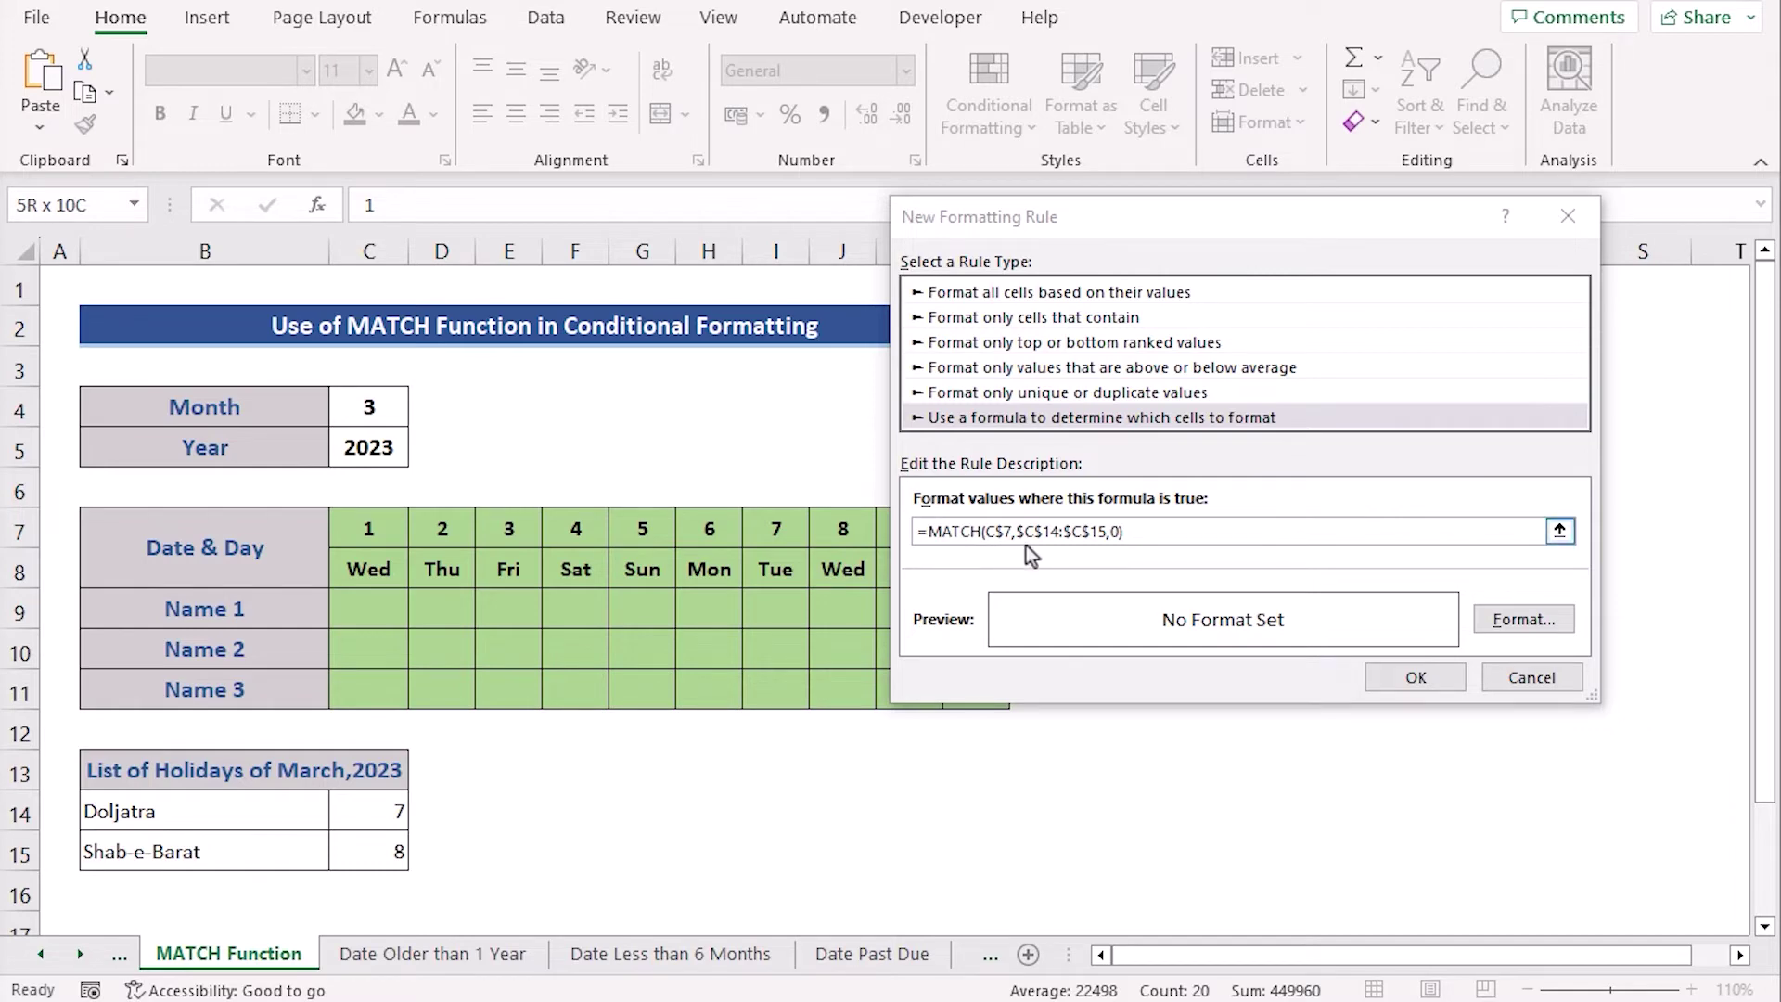
{"action": "left_click_drag", "start_coordinate": [986, 535], "coordinate": [1013, 538]}
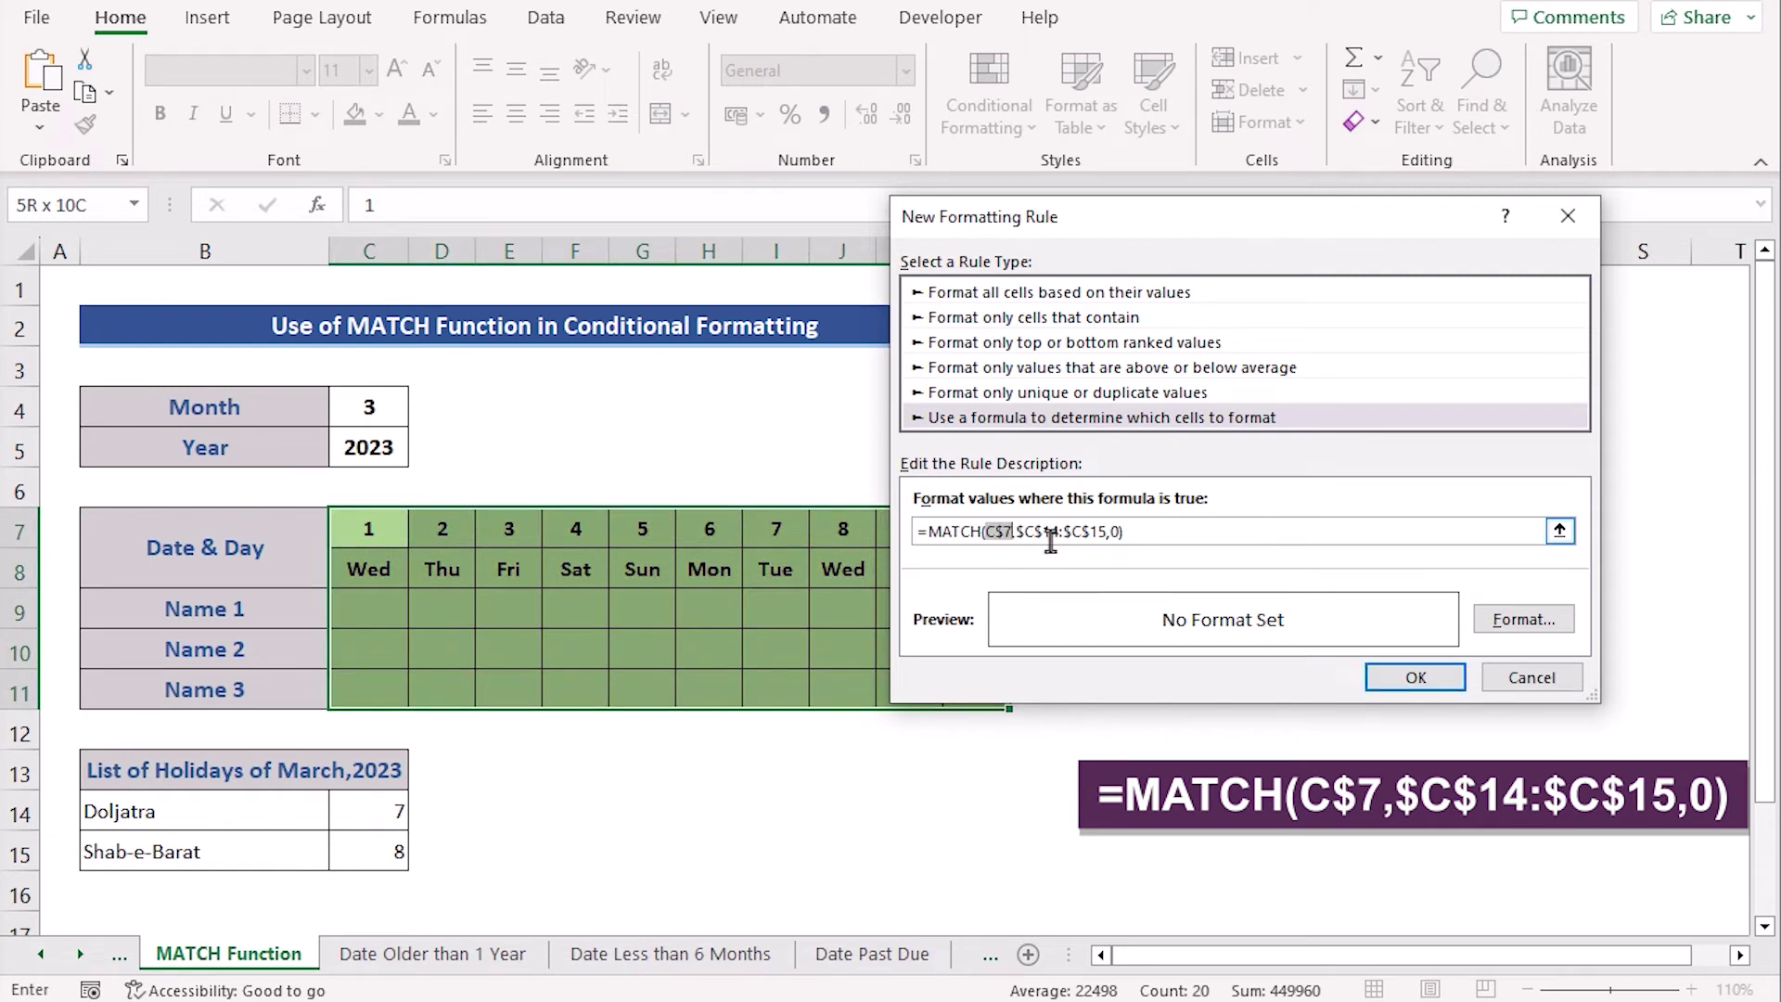
{"action": "left_click_drag", "start_coordinate": [1015, 536], "coordinate": [1103, 538]}
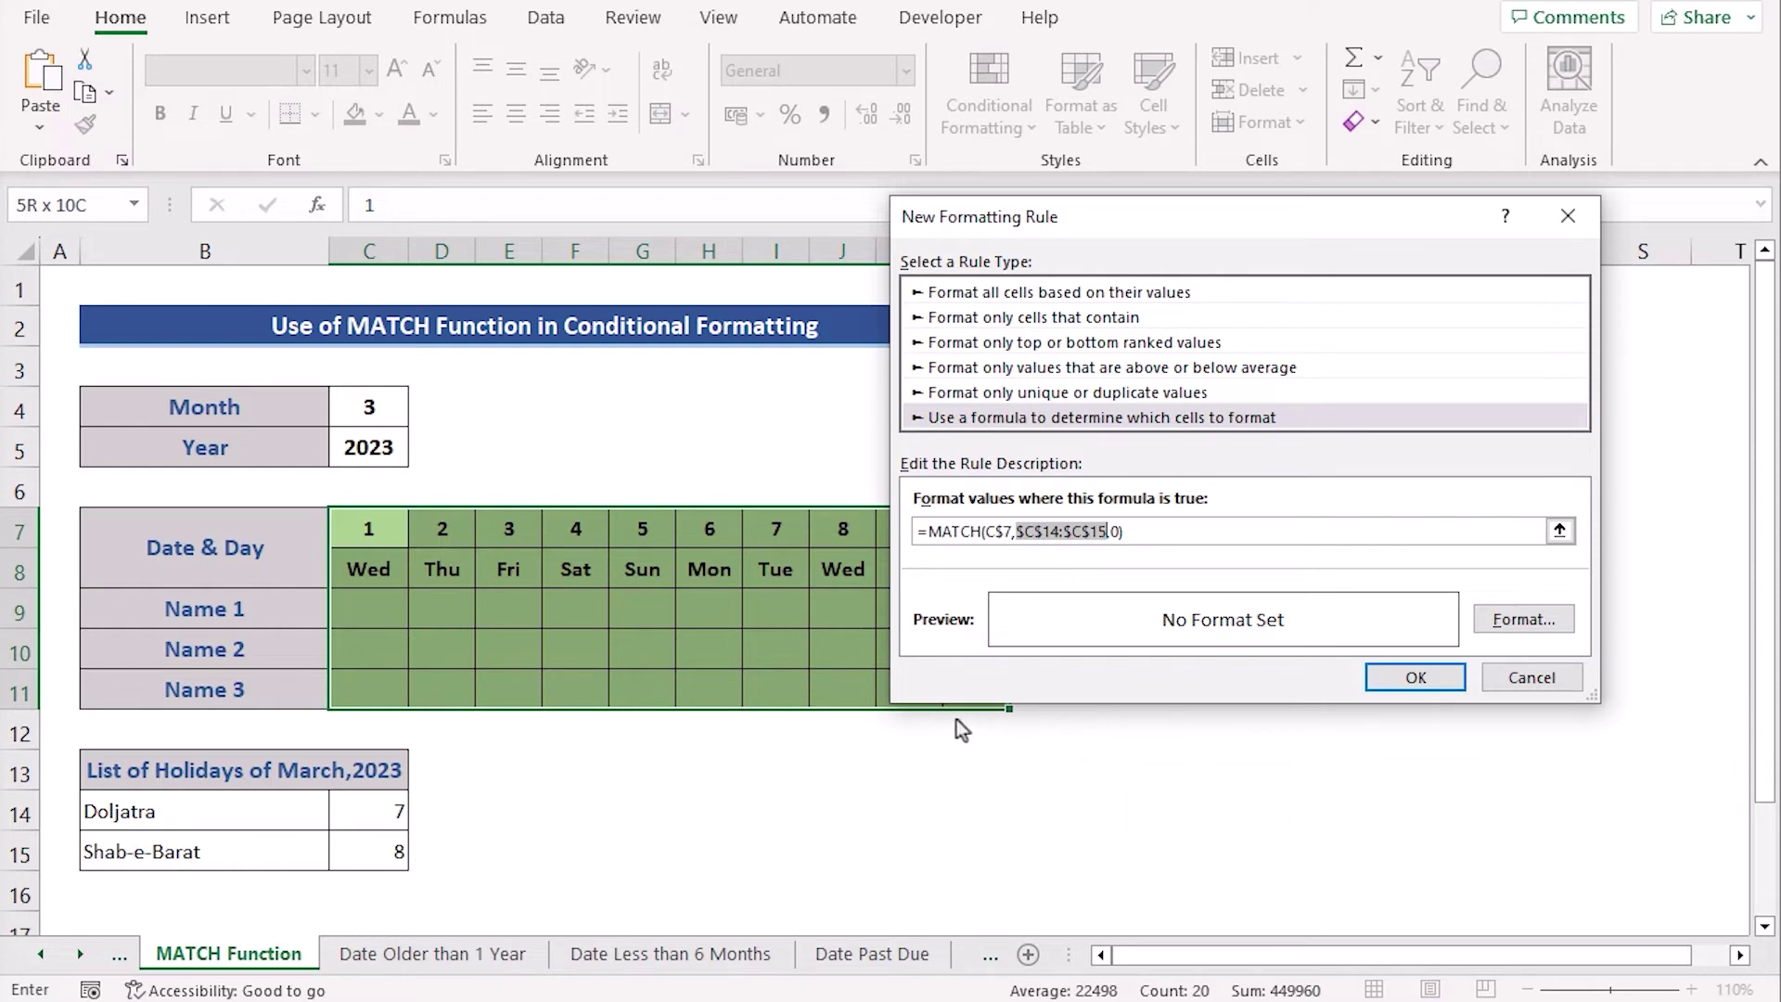
{"action": "left_click", "coordinate": [1119, 533]}
{"action": "type", "text": ",0"}
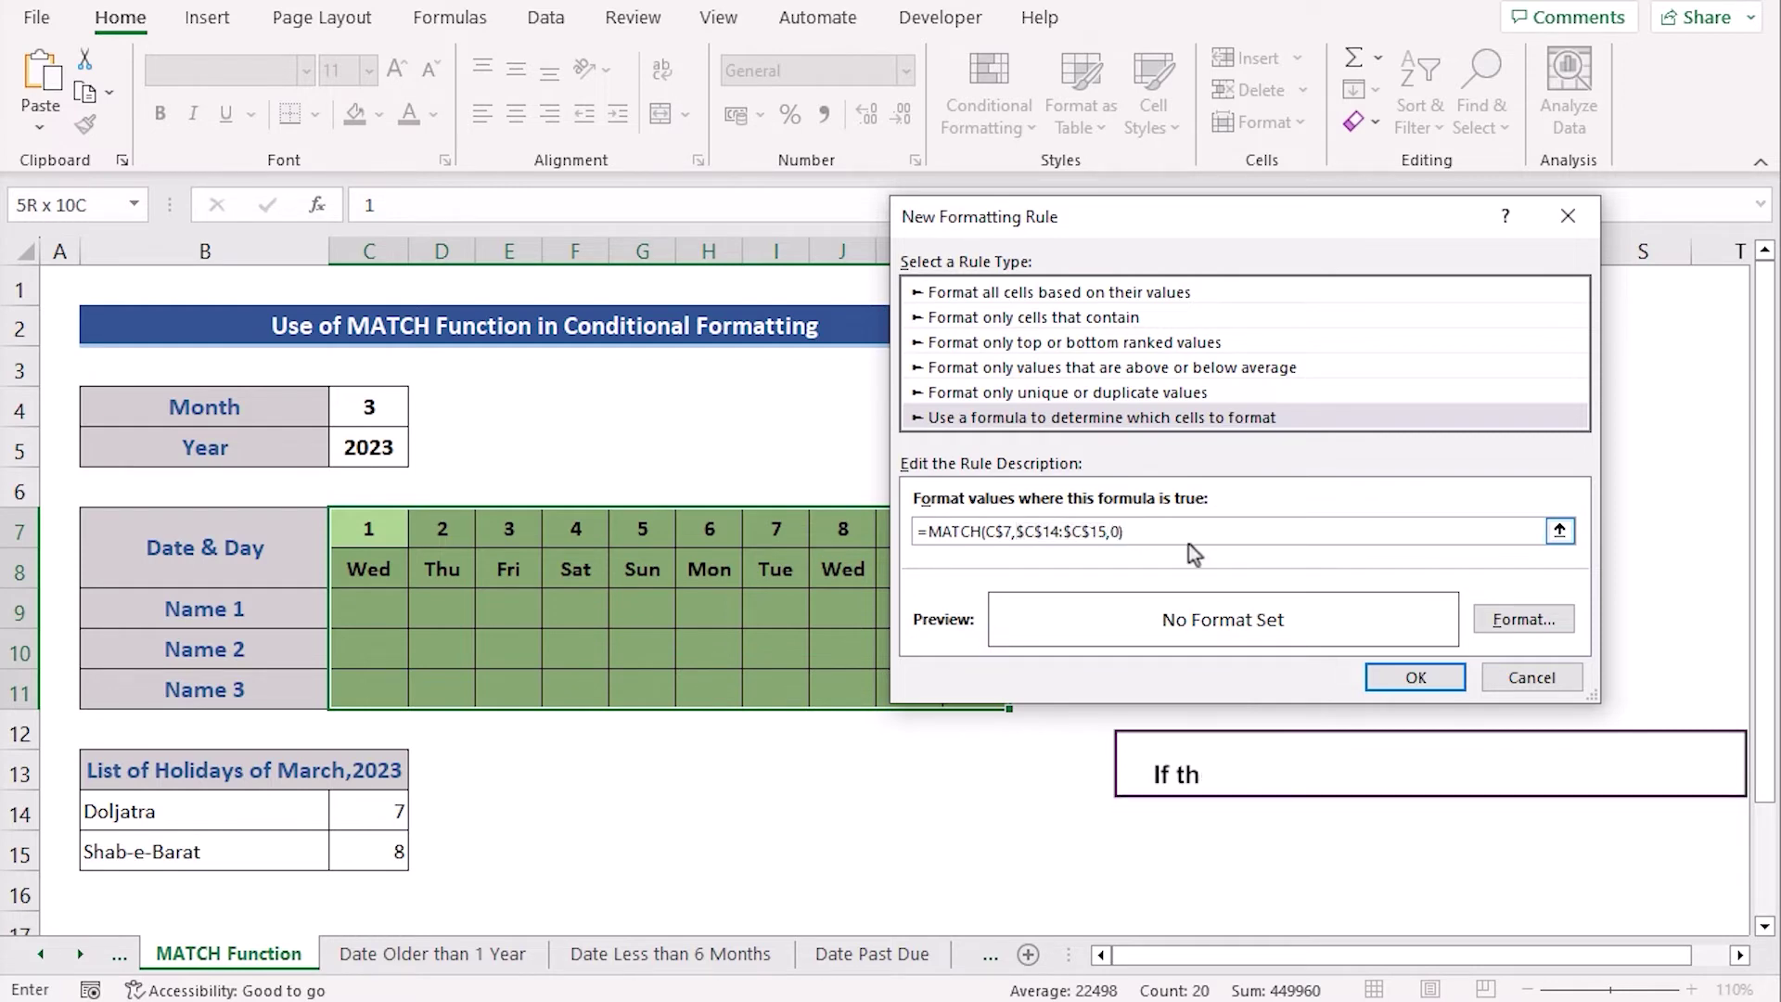
{"action": "type", "text": ")"}
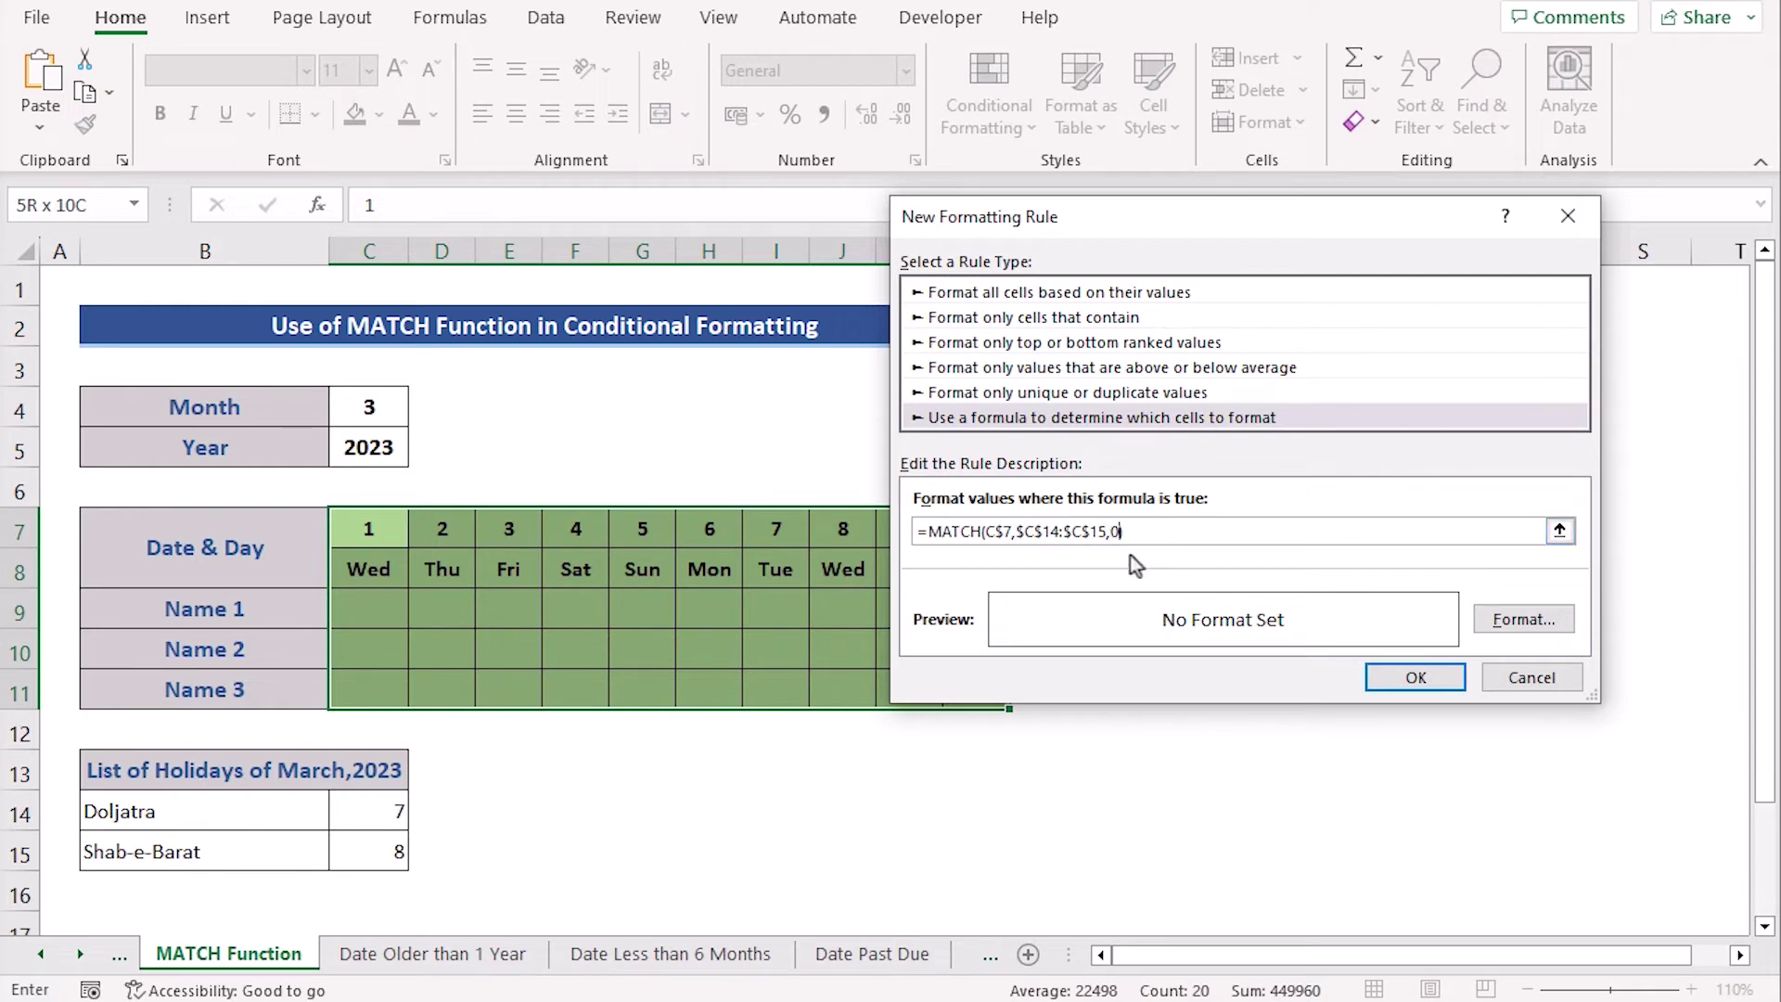
Step: Give the MATCH-based holiday rule a yellow background fill and apply it to the calendar range
{"action": "left_click", "coordinate": [1521, 620]}
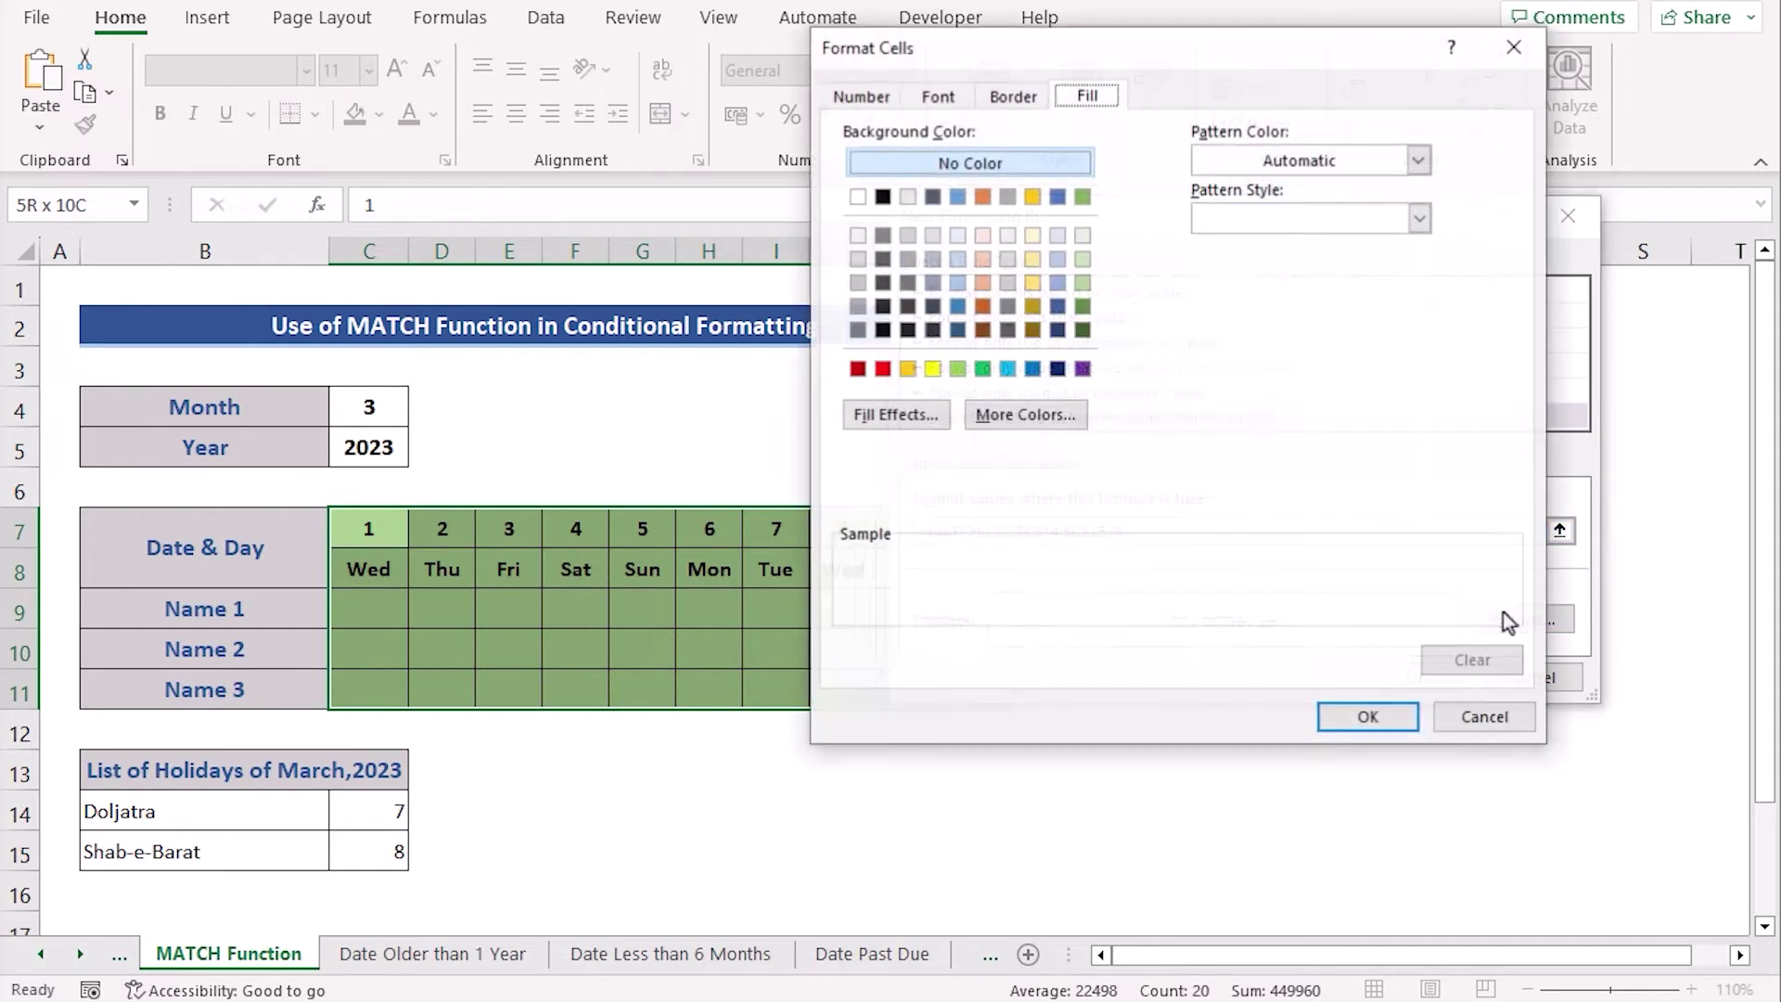
{"action": "left_click", "coordinate": [931, 368]}
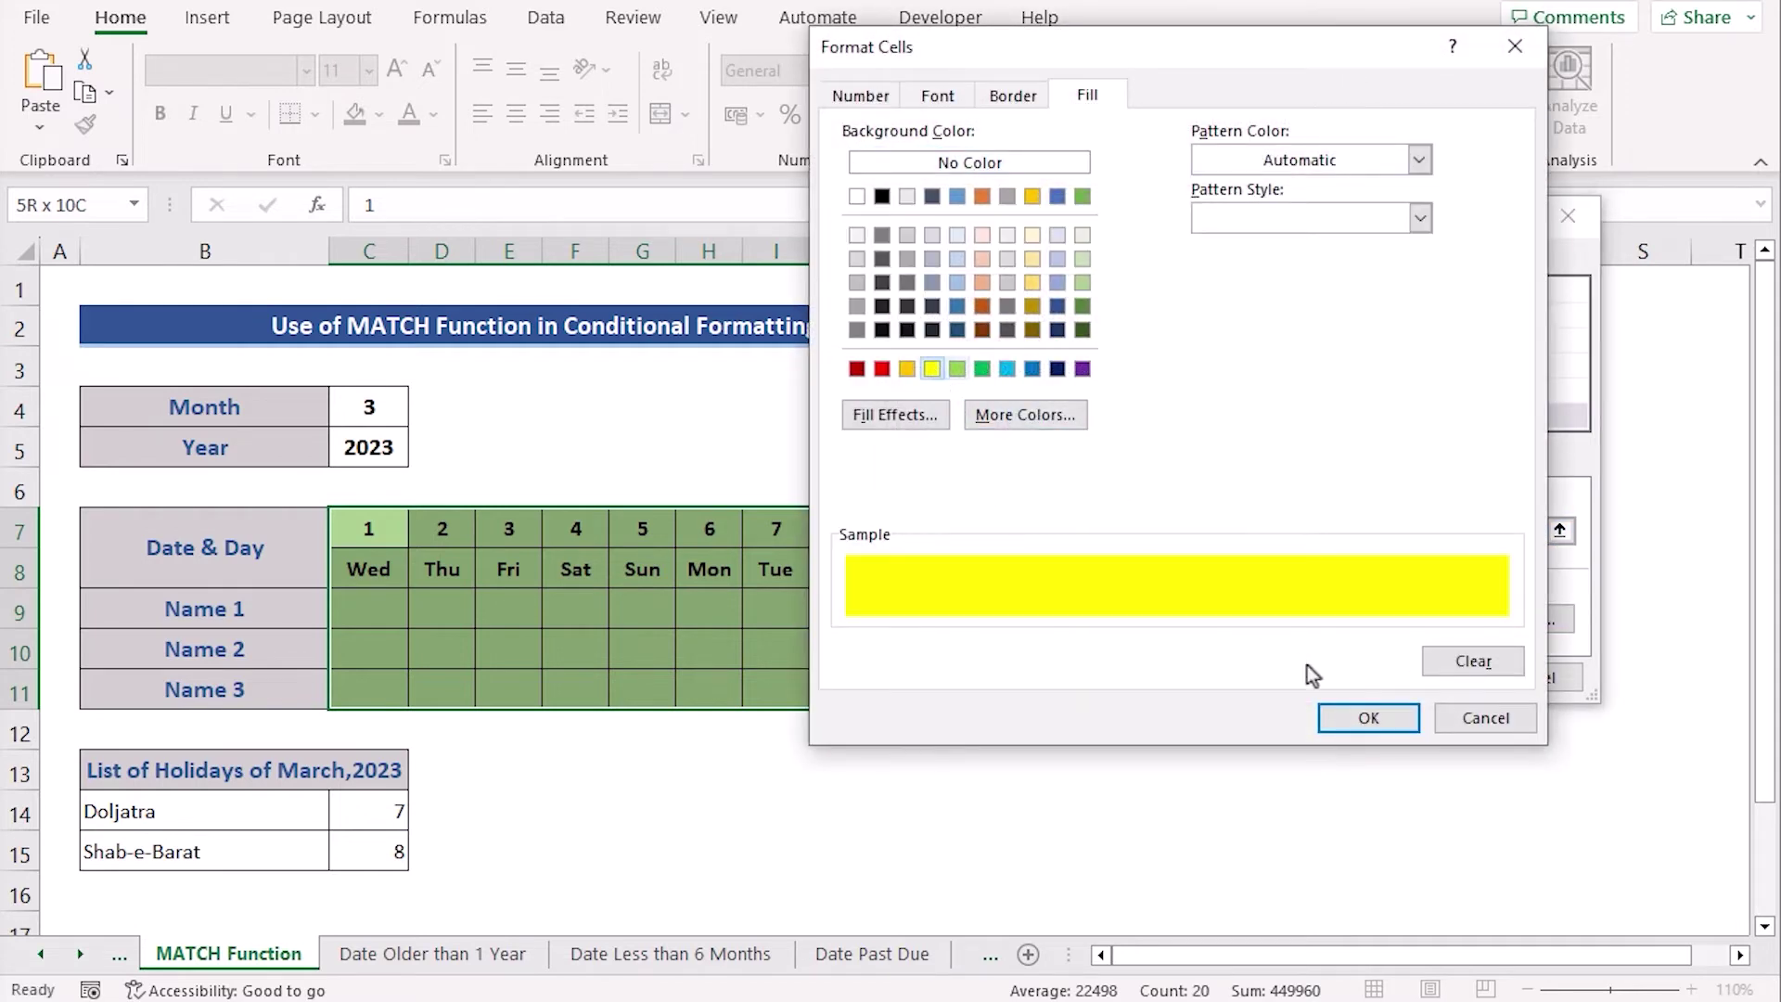
{"action": "left_click", "coordinate": [1368, 718]}
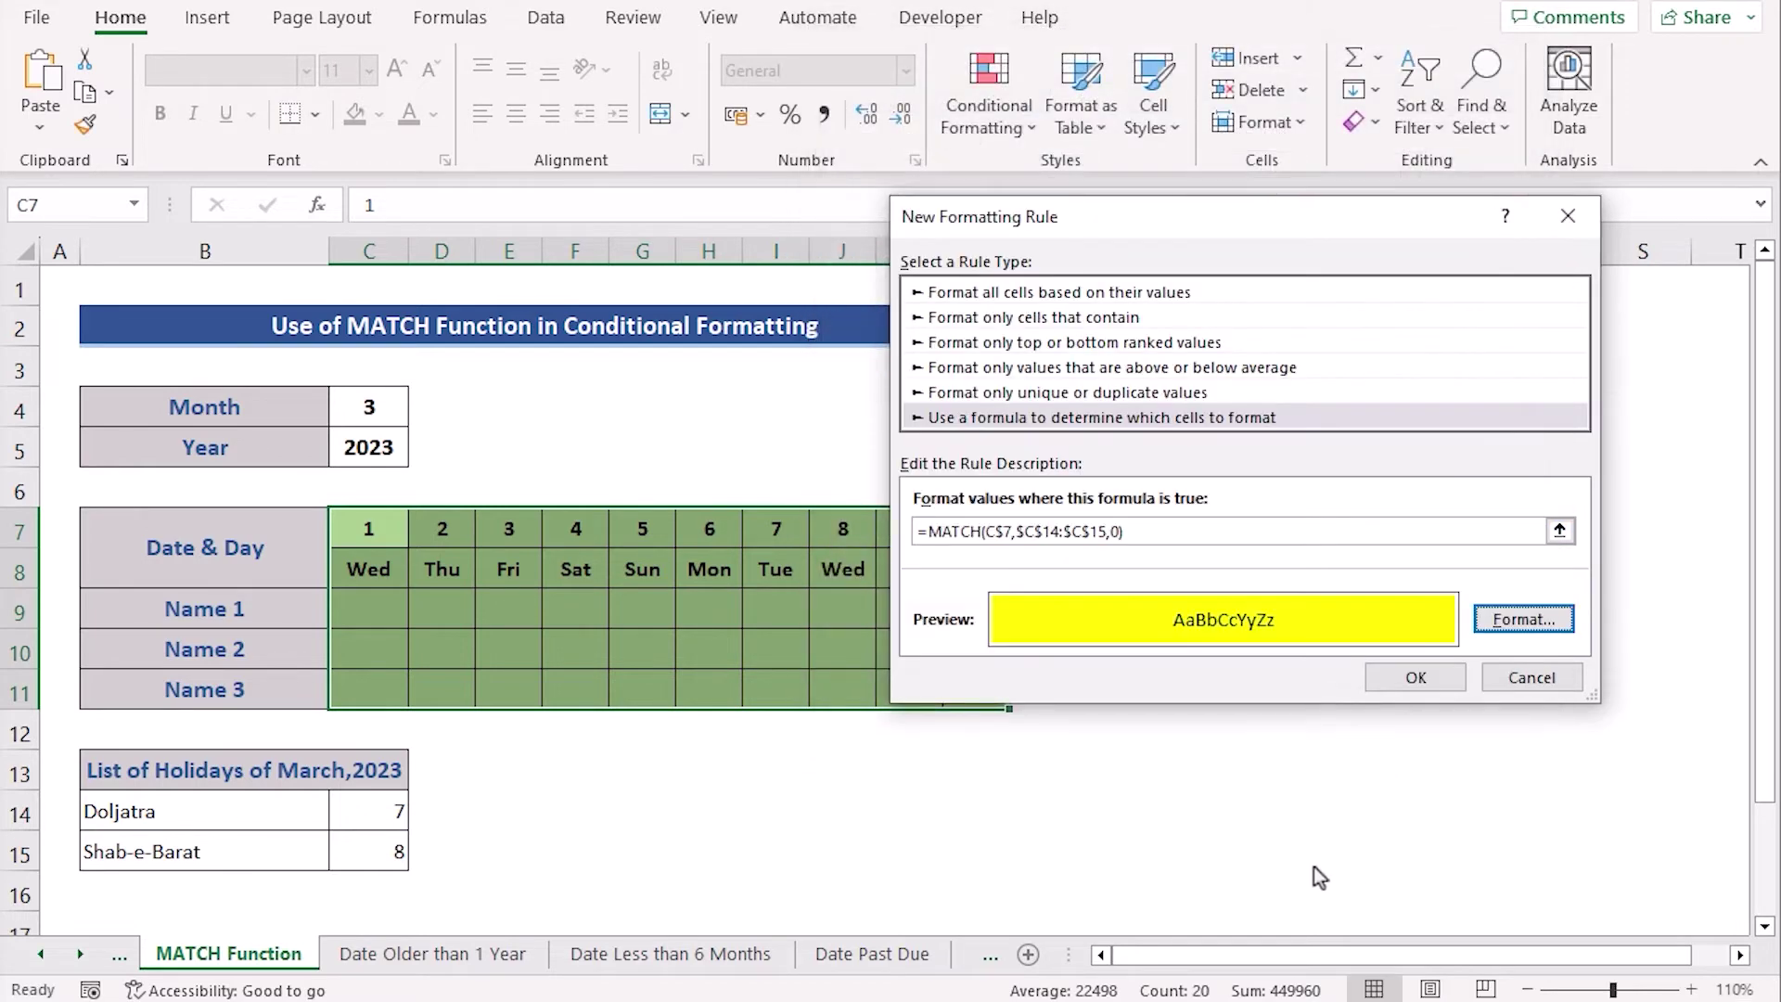
{"action": "left_click", "coordinate": [1401, 685]}
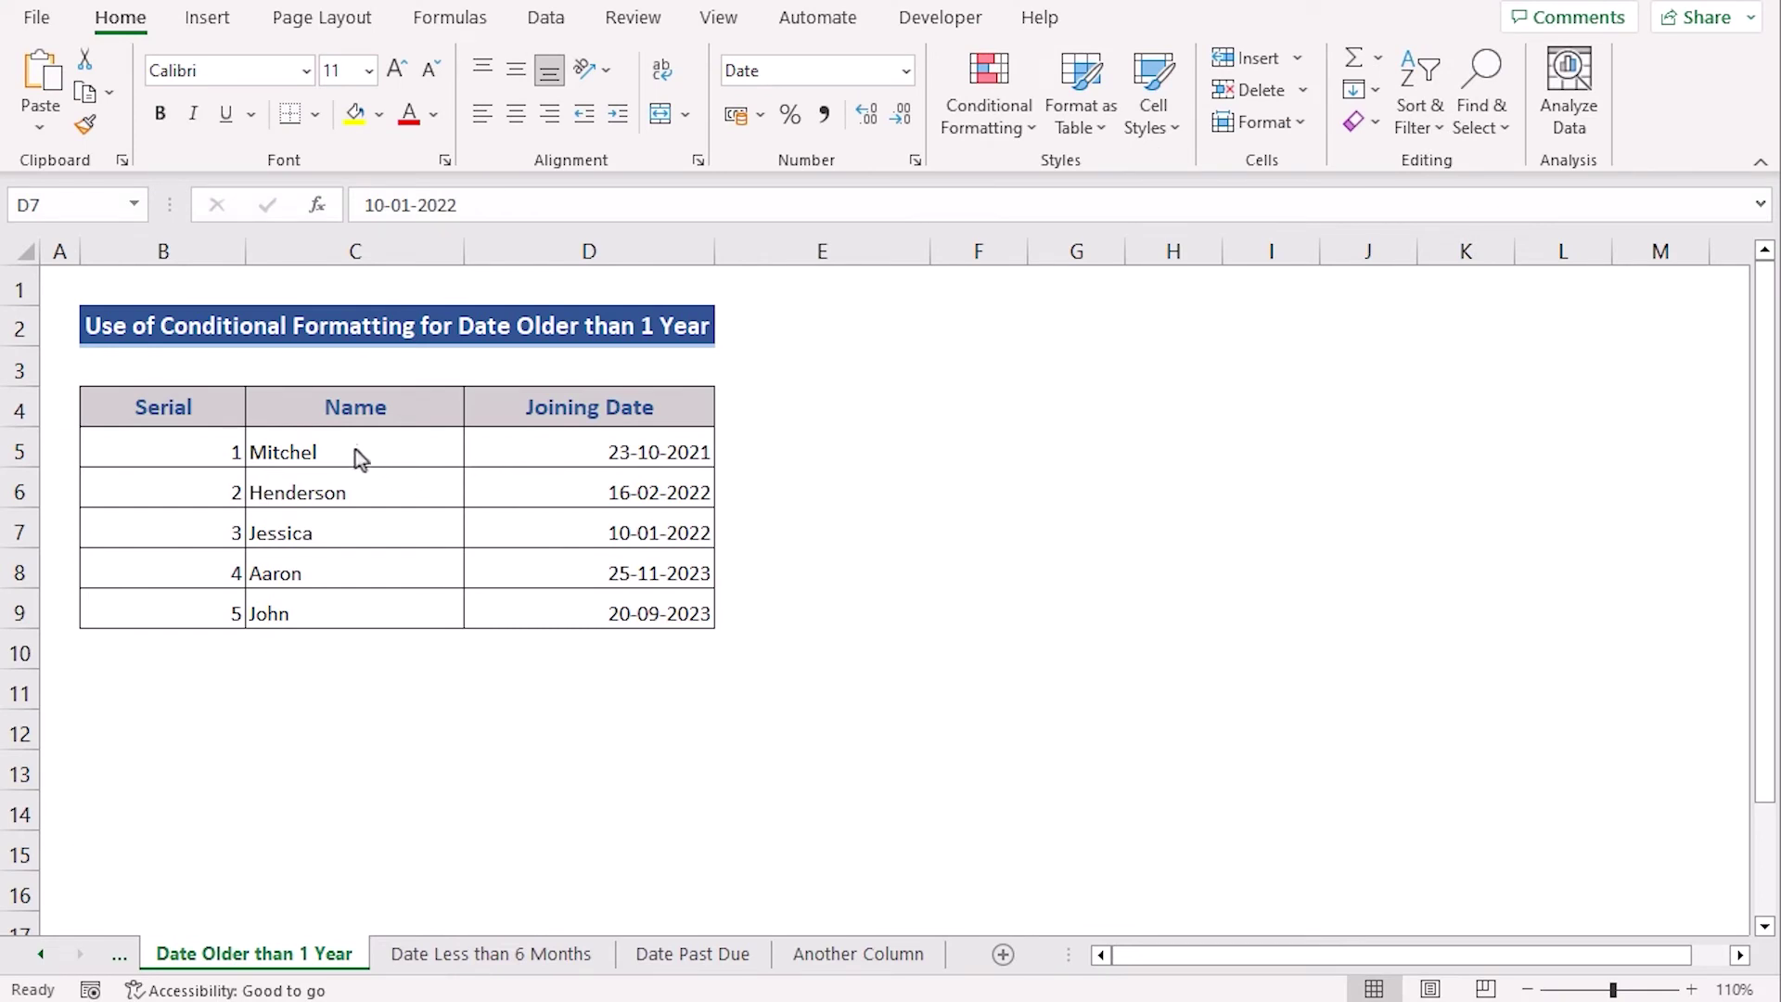
Step: Highlight joining dates in D5:D9 that are less than =TODAY()-365 with Light Red Fill with Dark Red Text
{"action": "left_click", "coordinate": [577, 458]}
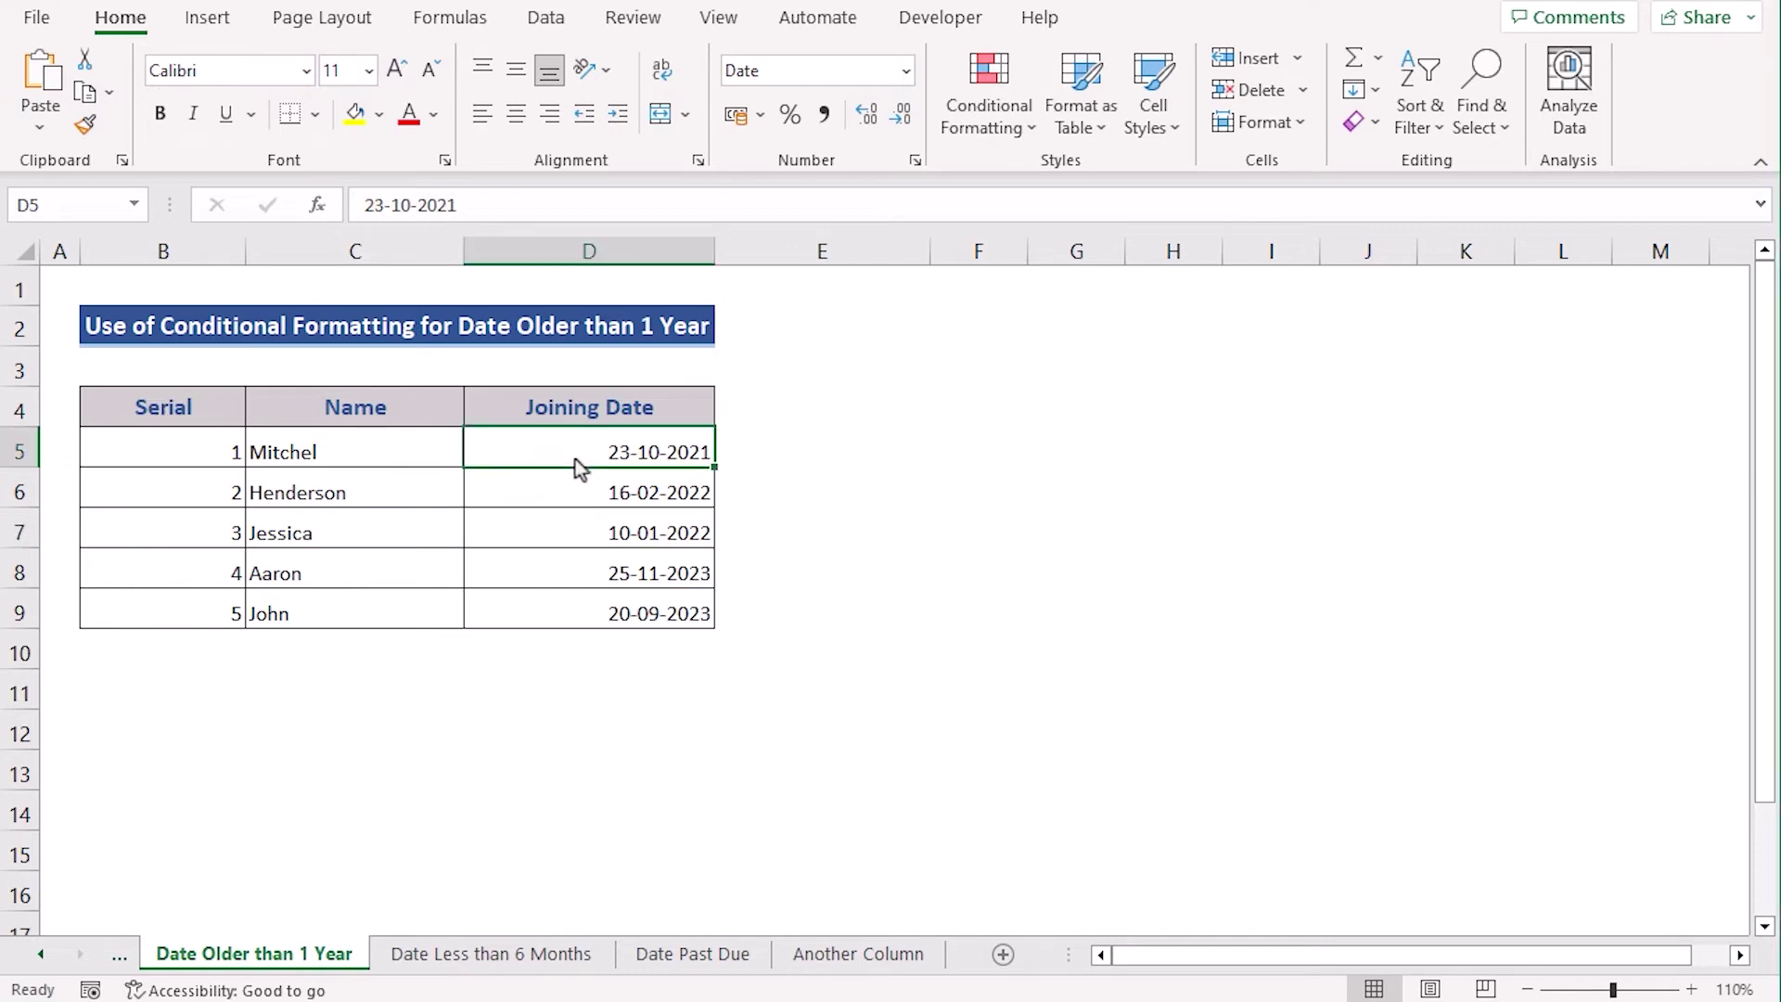
{"action": "left_click", "coordinate": [582, 611], "text": "shift"}
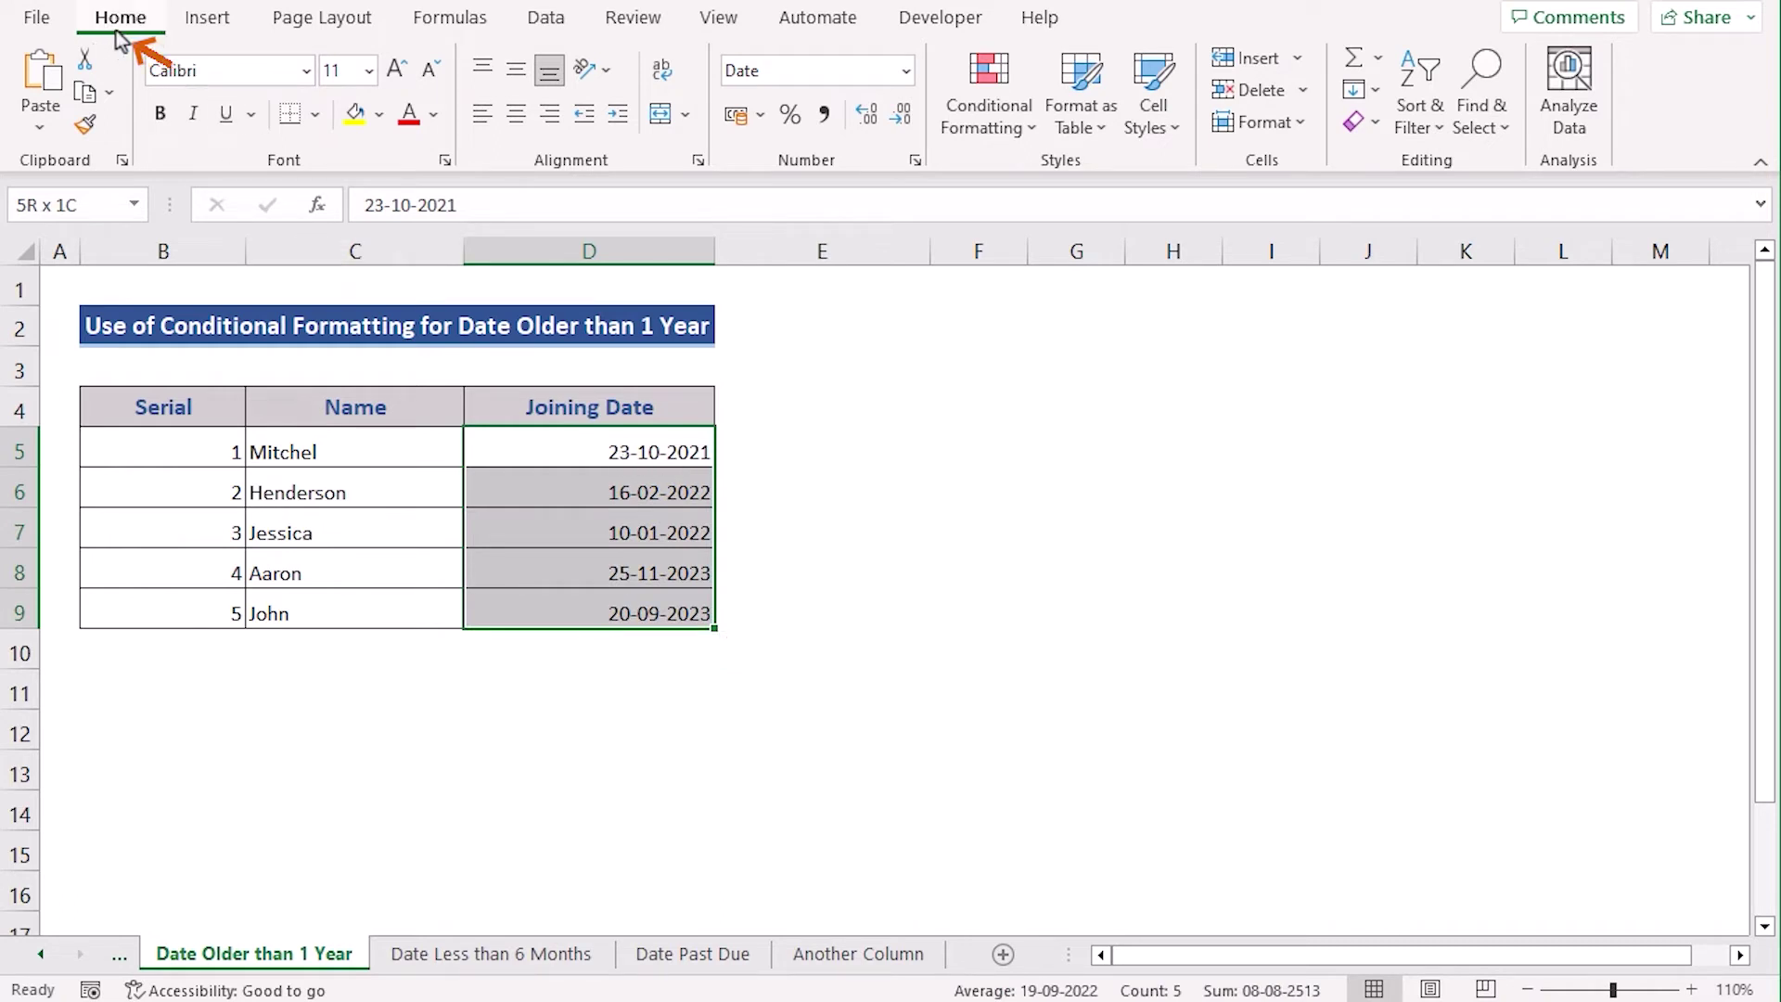
{"action": "left_click", "coordinate": [1016, 126]}
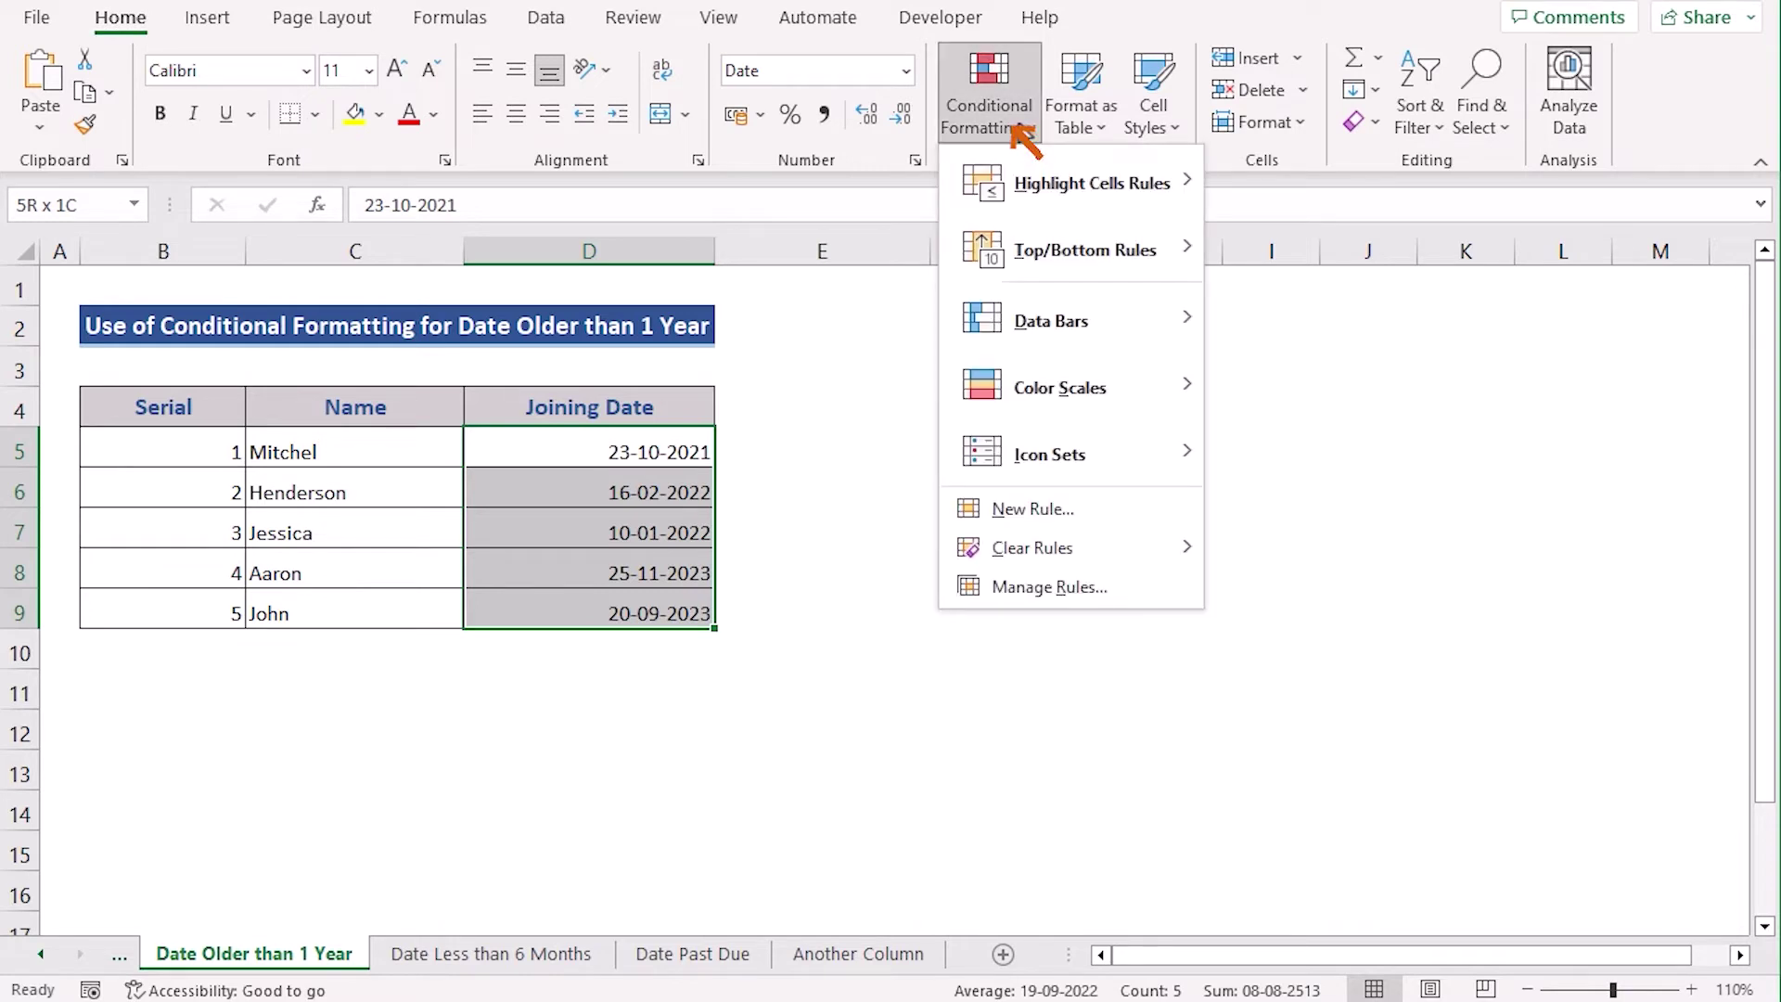
{"action": "mouse_move", "coordinate": [1076, 194]}
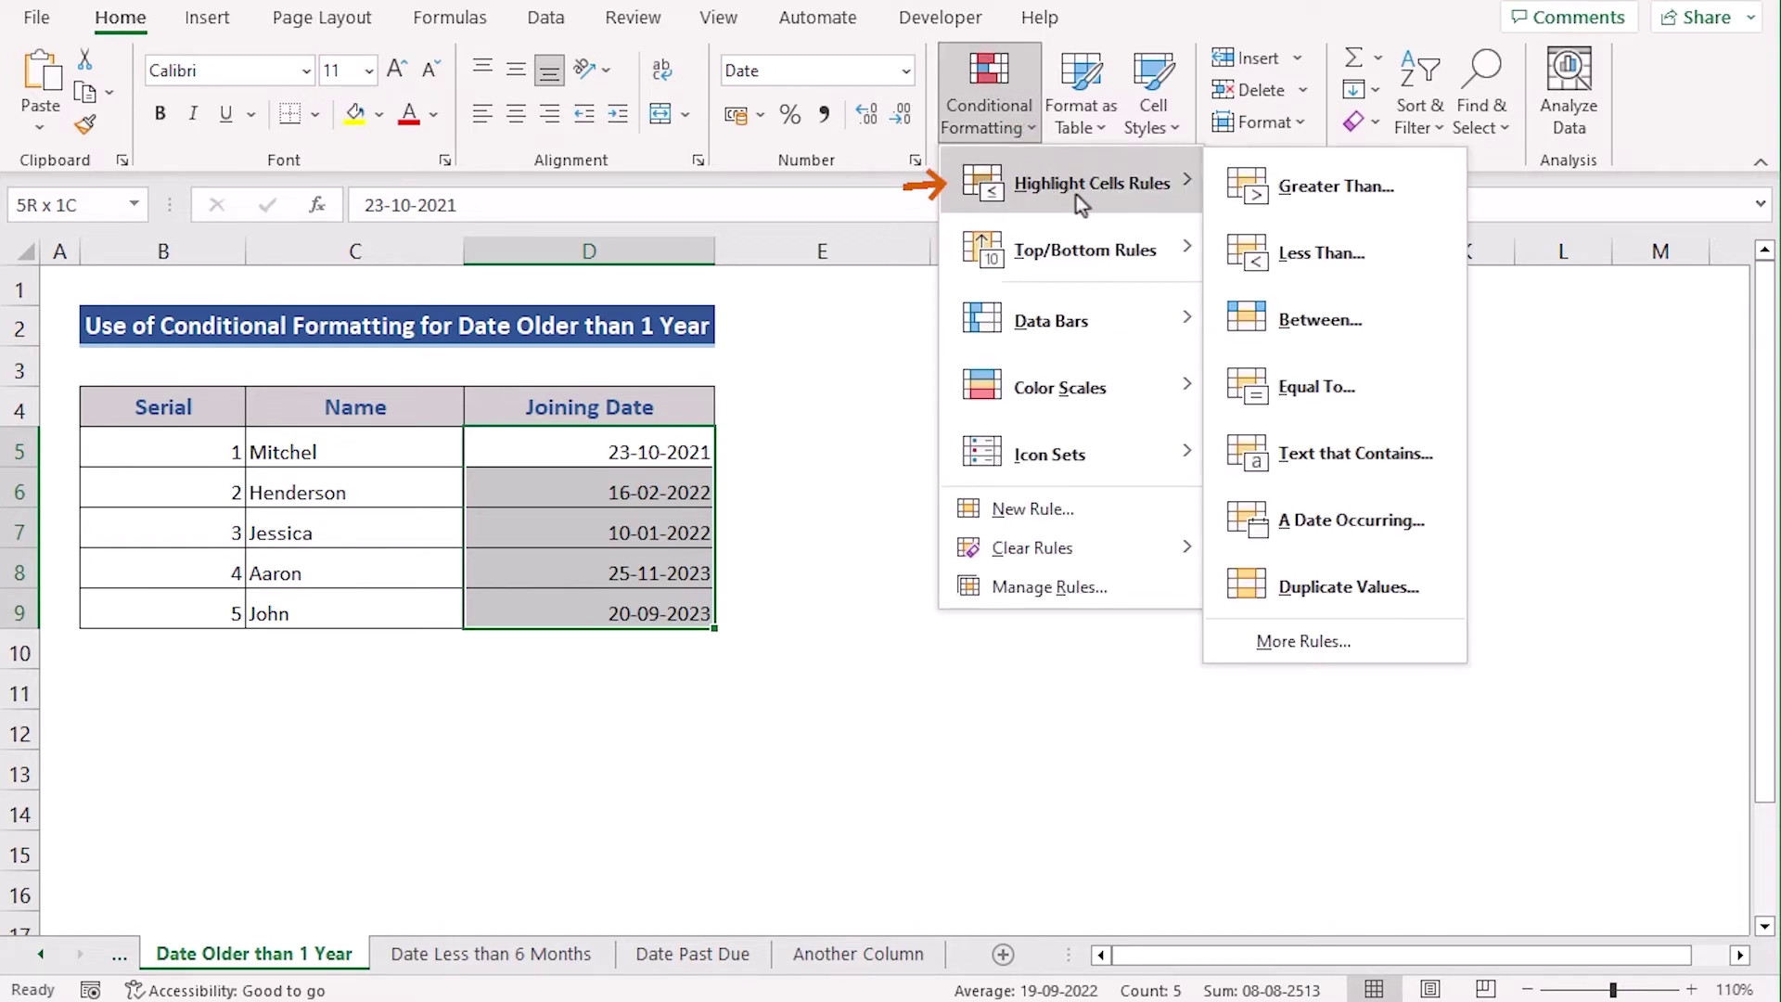
{"action": "left_click", "coordinate": [1395, 259]}
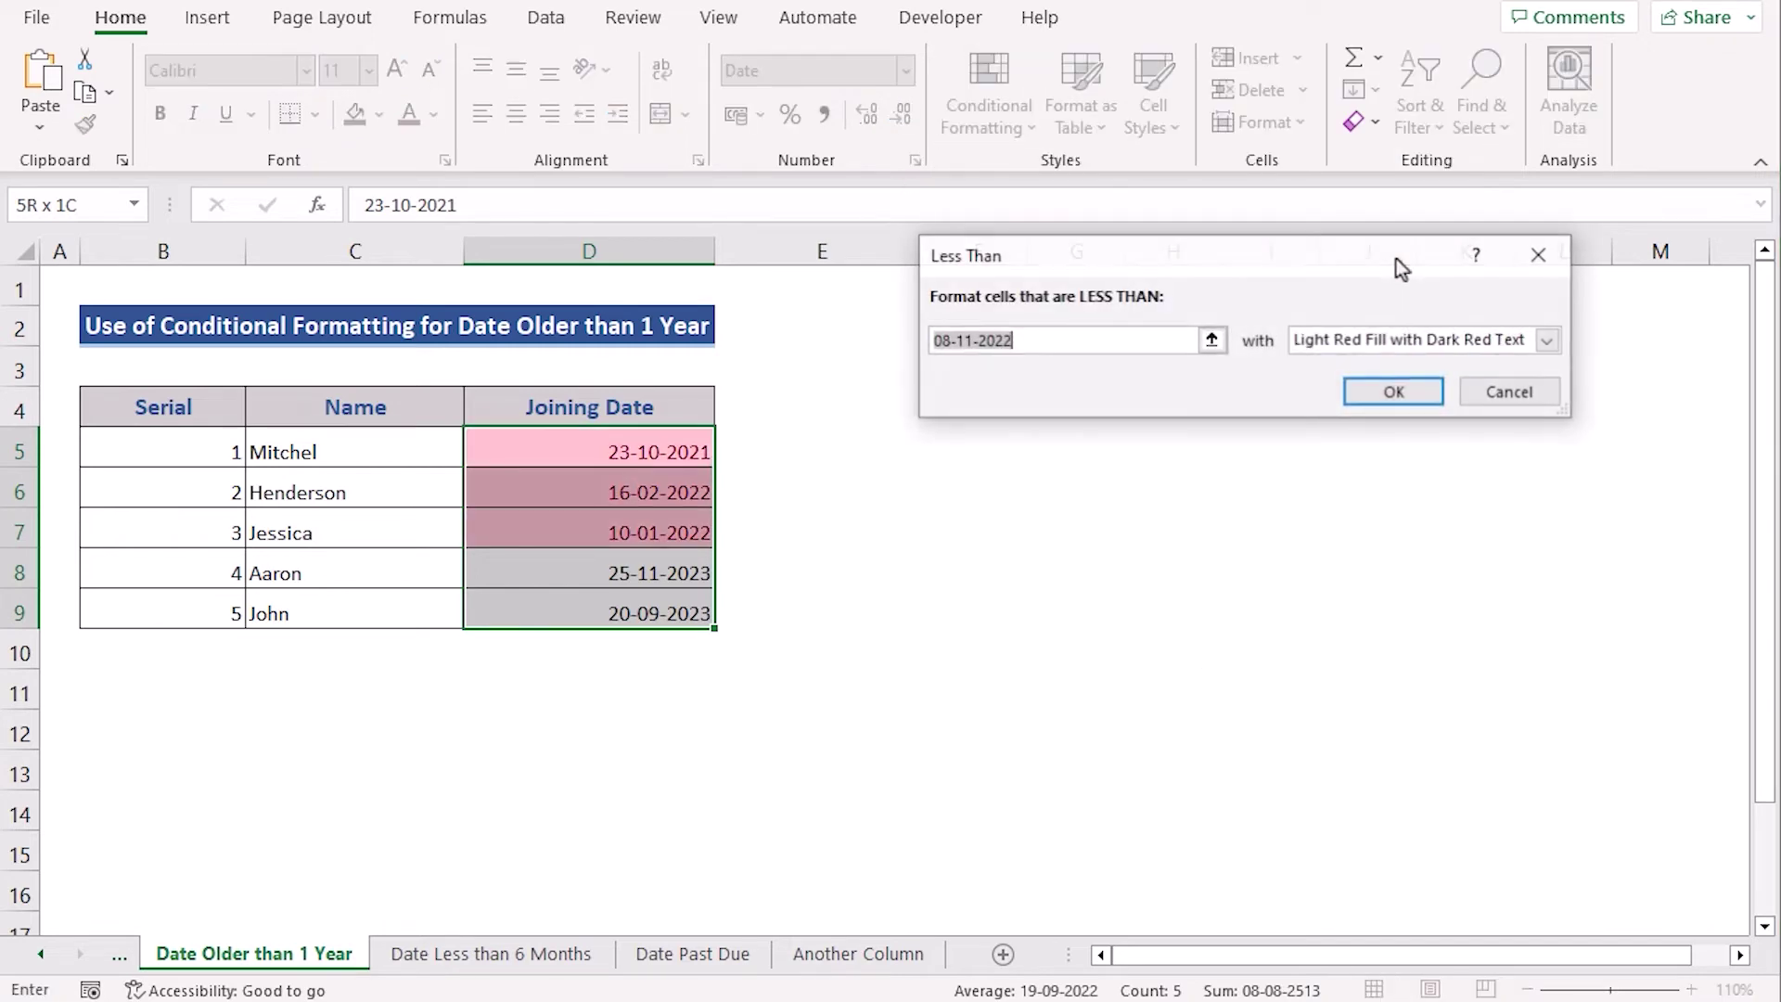
{"action": "left_click_drag", "start_coordinate": [1196, 260], "coordinate": [1136, 456]}
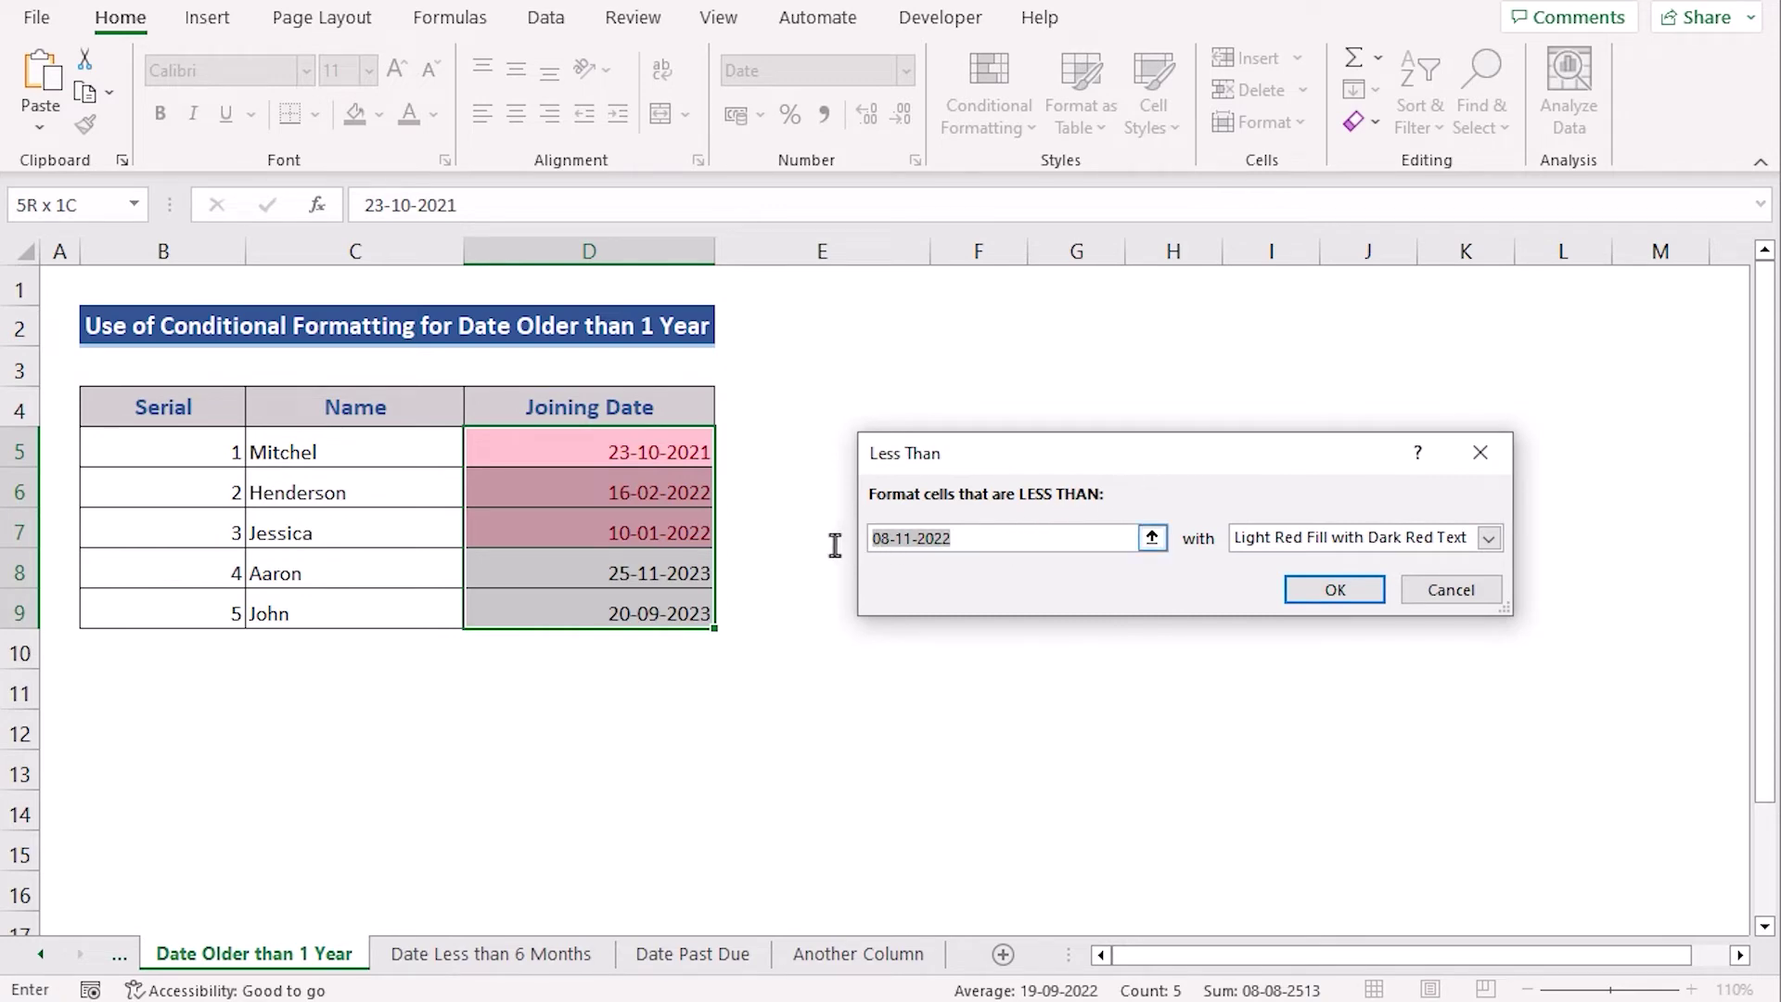
{"action": "type", "text": "=TODAY()-365"}
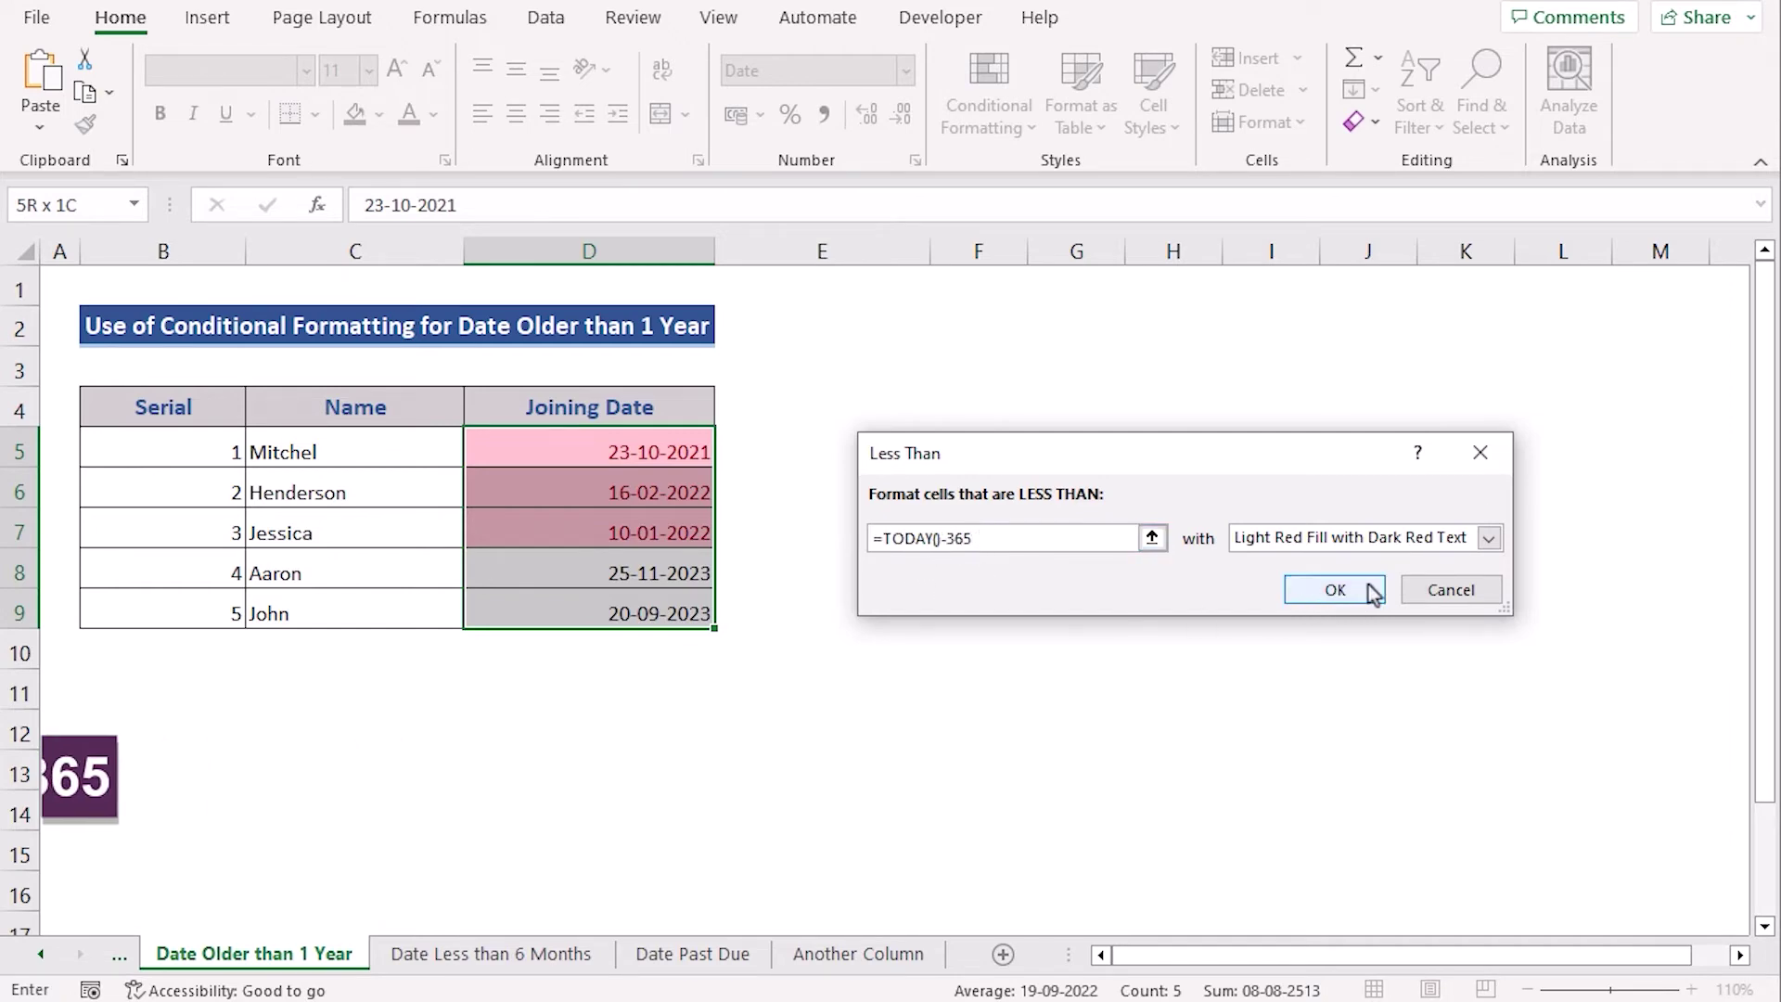
{"action": "left_click", "coordinate": [1488, 538]}
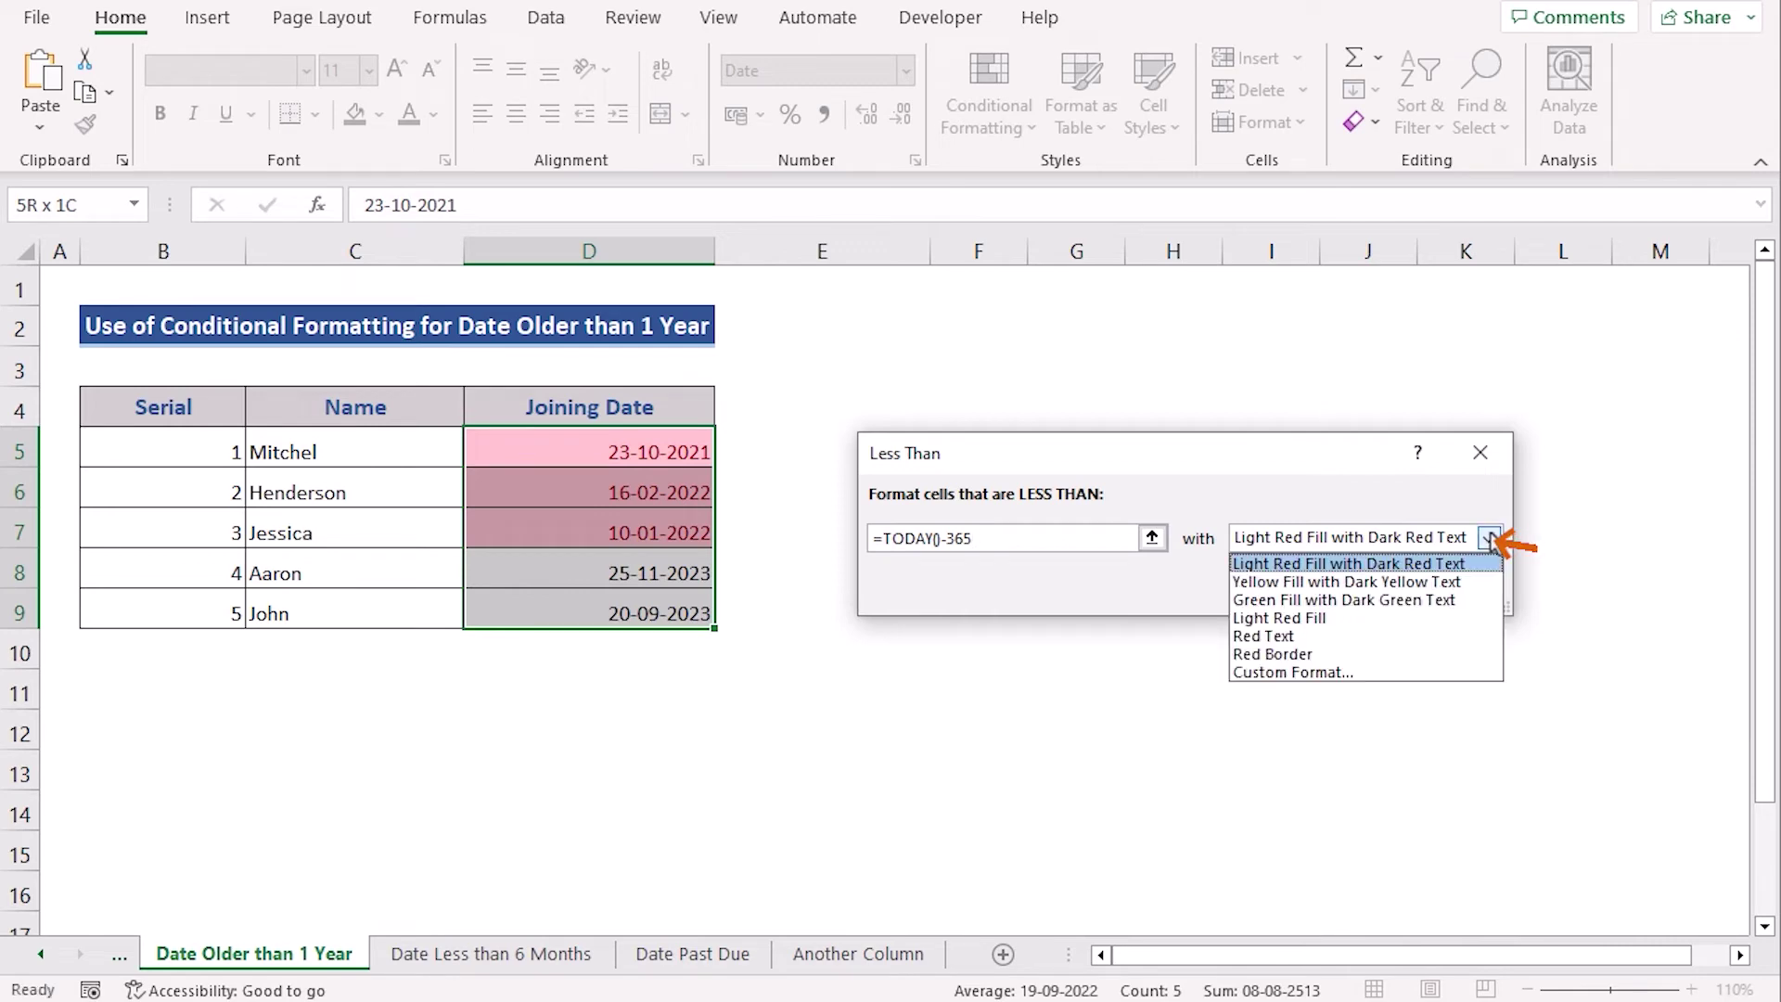
{"action": "left_click", "coordinate": [1350, 561]}
{"action": "left_click", "coordinate": [1369, 592]}
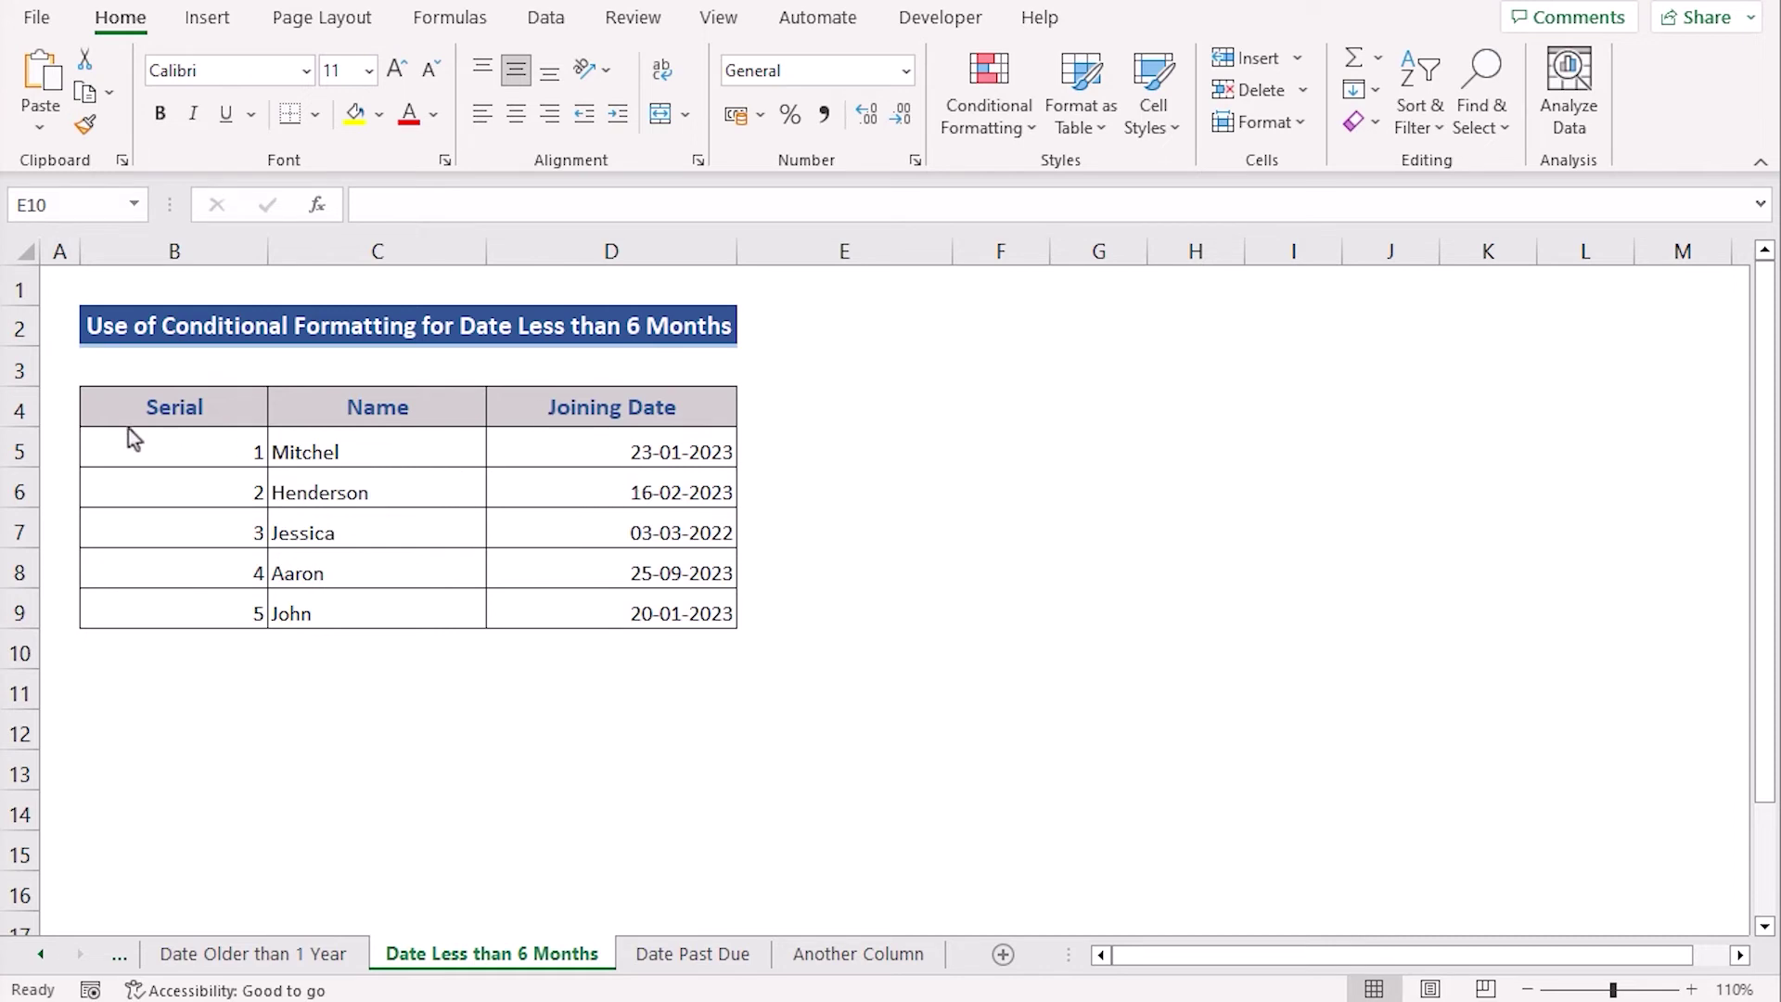
Step: Create a formula-based conditional formatting rule for the joining dates D5:D9 using =DATEDIF($D5,TODAY(),"m")<6
{"action": "left_click", "coordinate": [567, 452]}
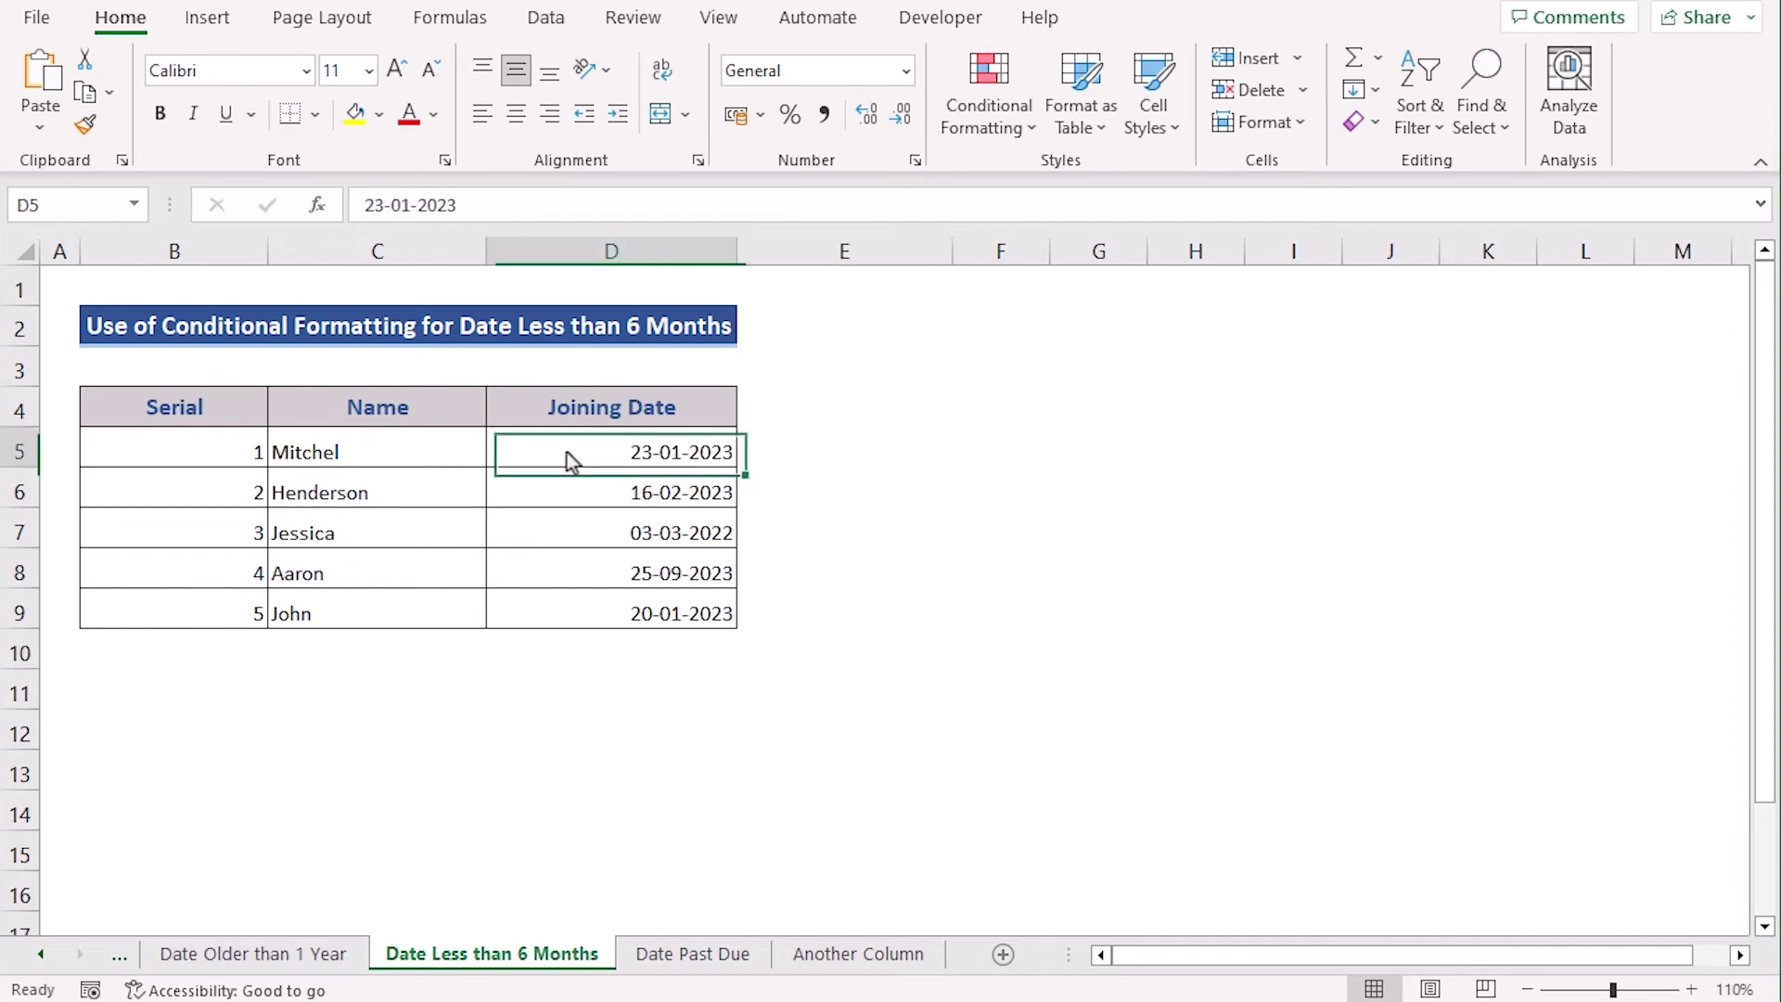
{"action": "left_click", "coordinate": [594, 621], "text": "shift"}
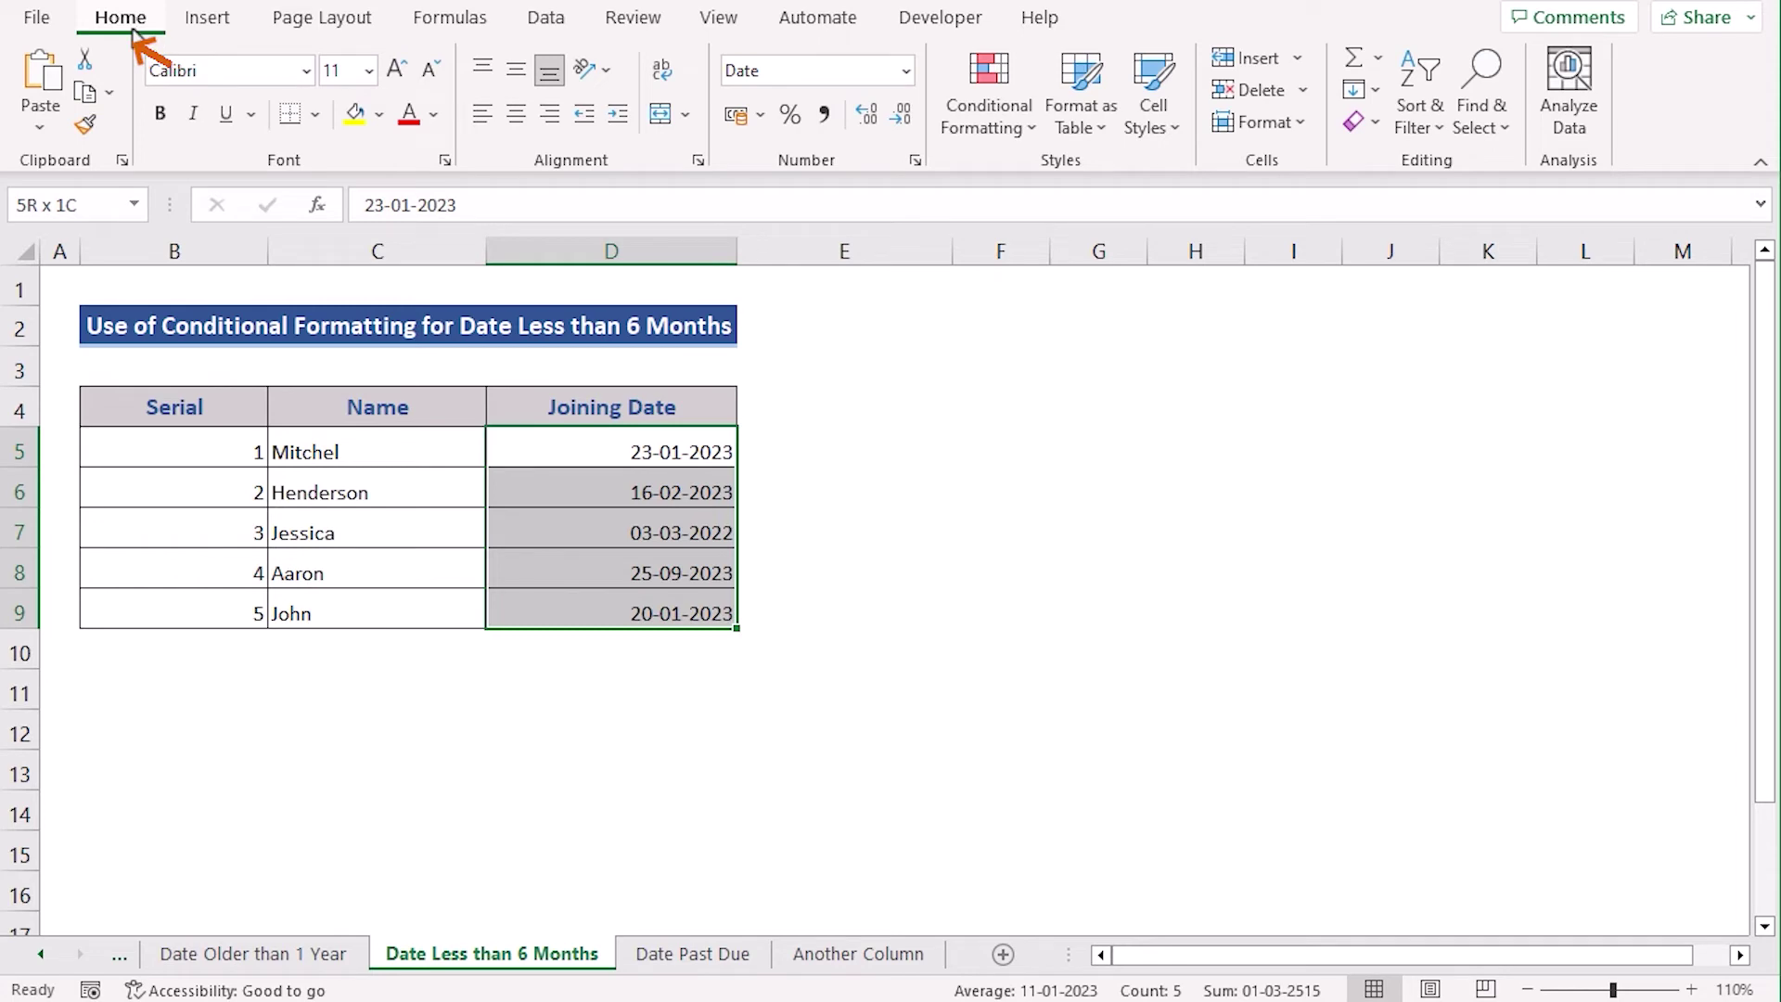
{"action": "left_click", "coordinate": [1011, 130]}
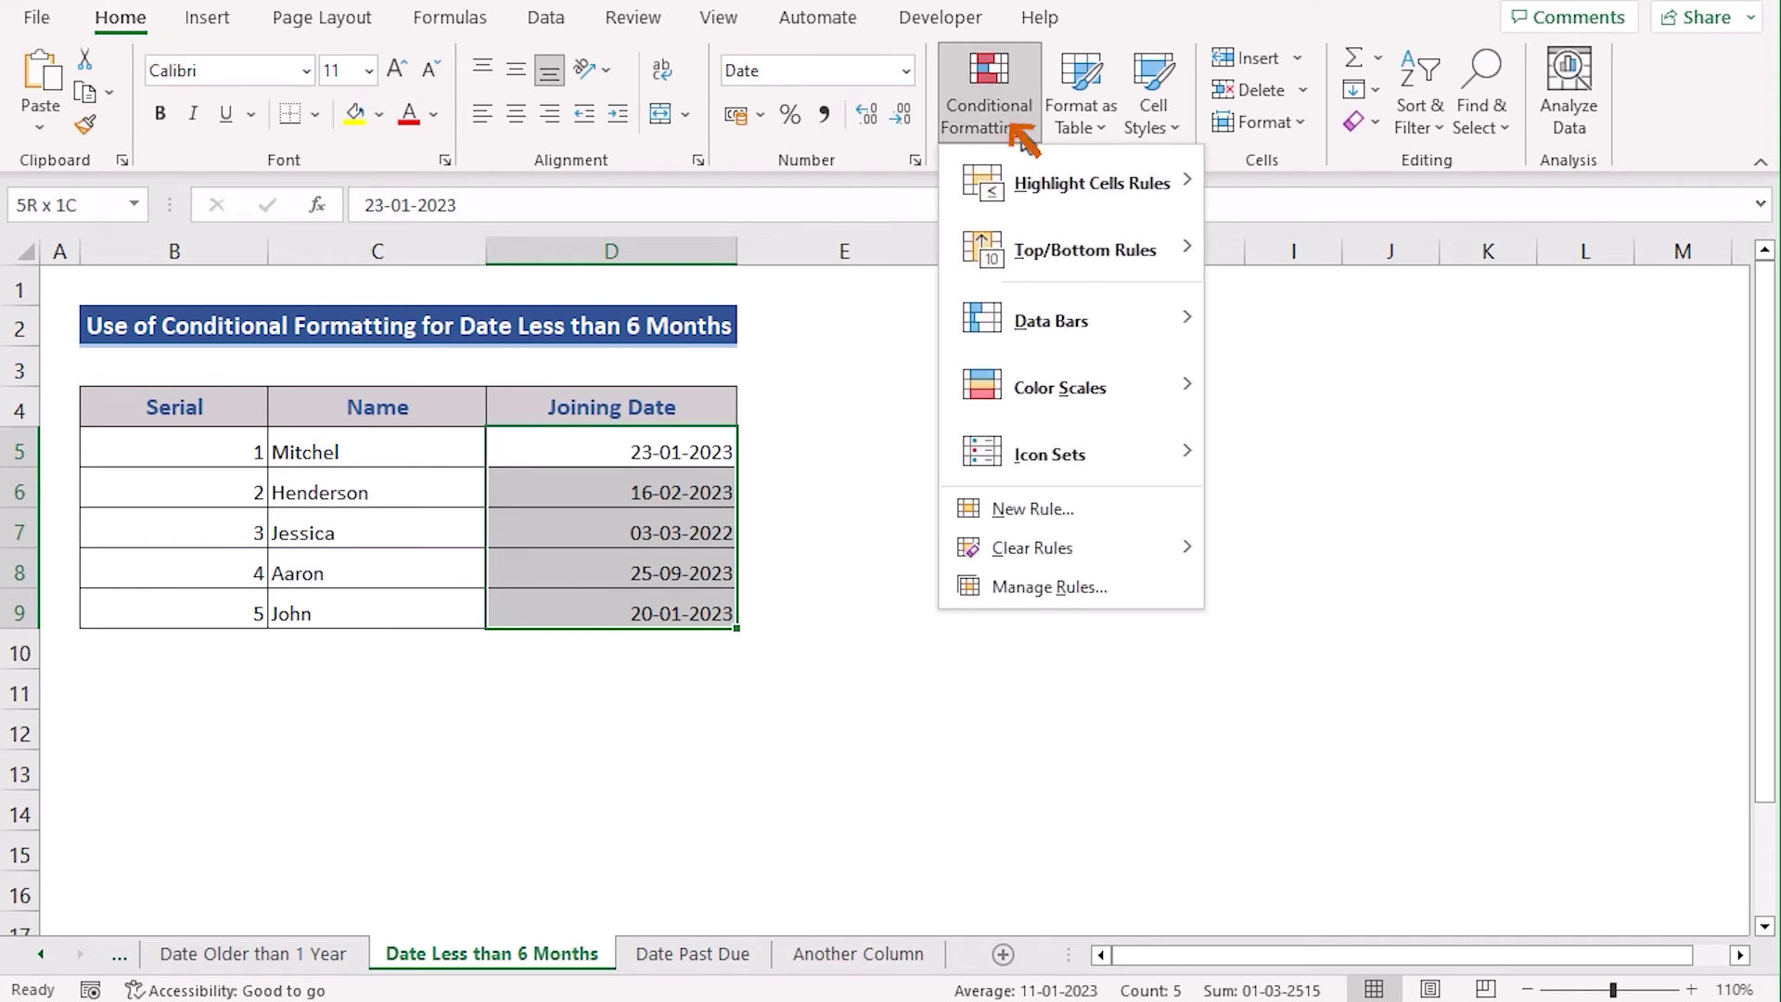
{"action": "left_click", "coordinate": [1061, 519]}
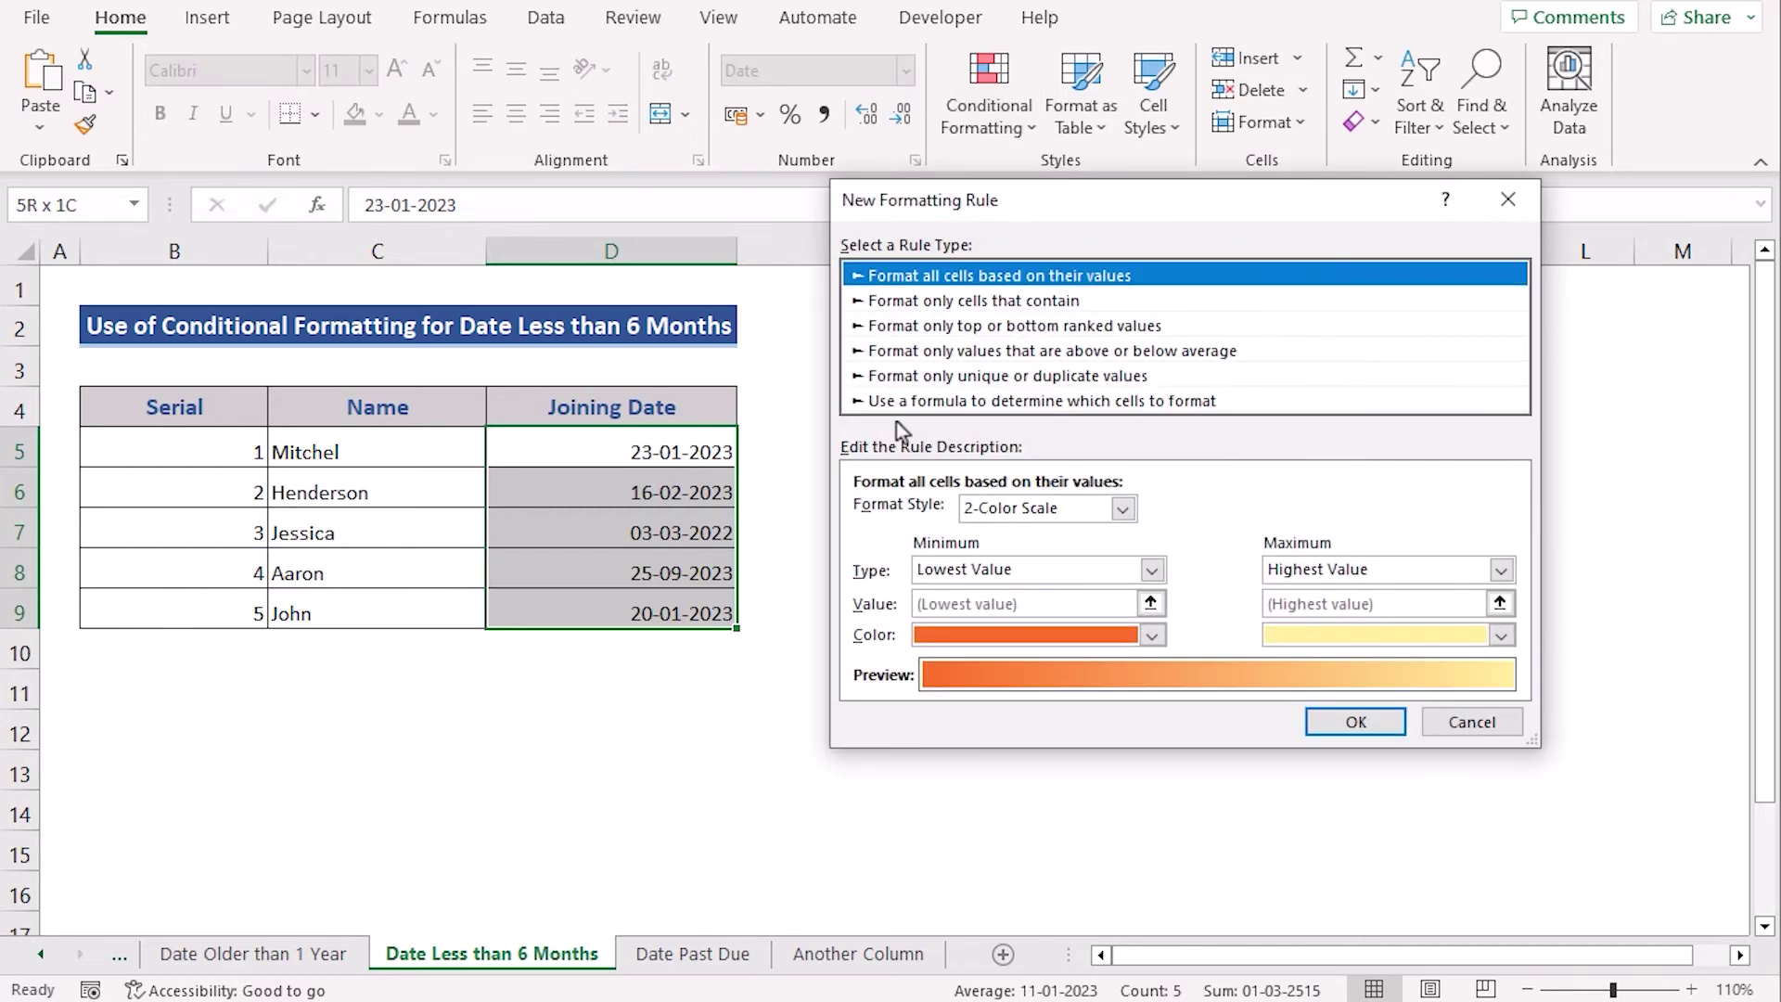
{"action": "left_click", "coordinate": [896, 401]}
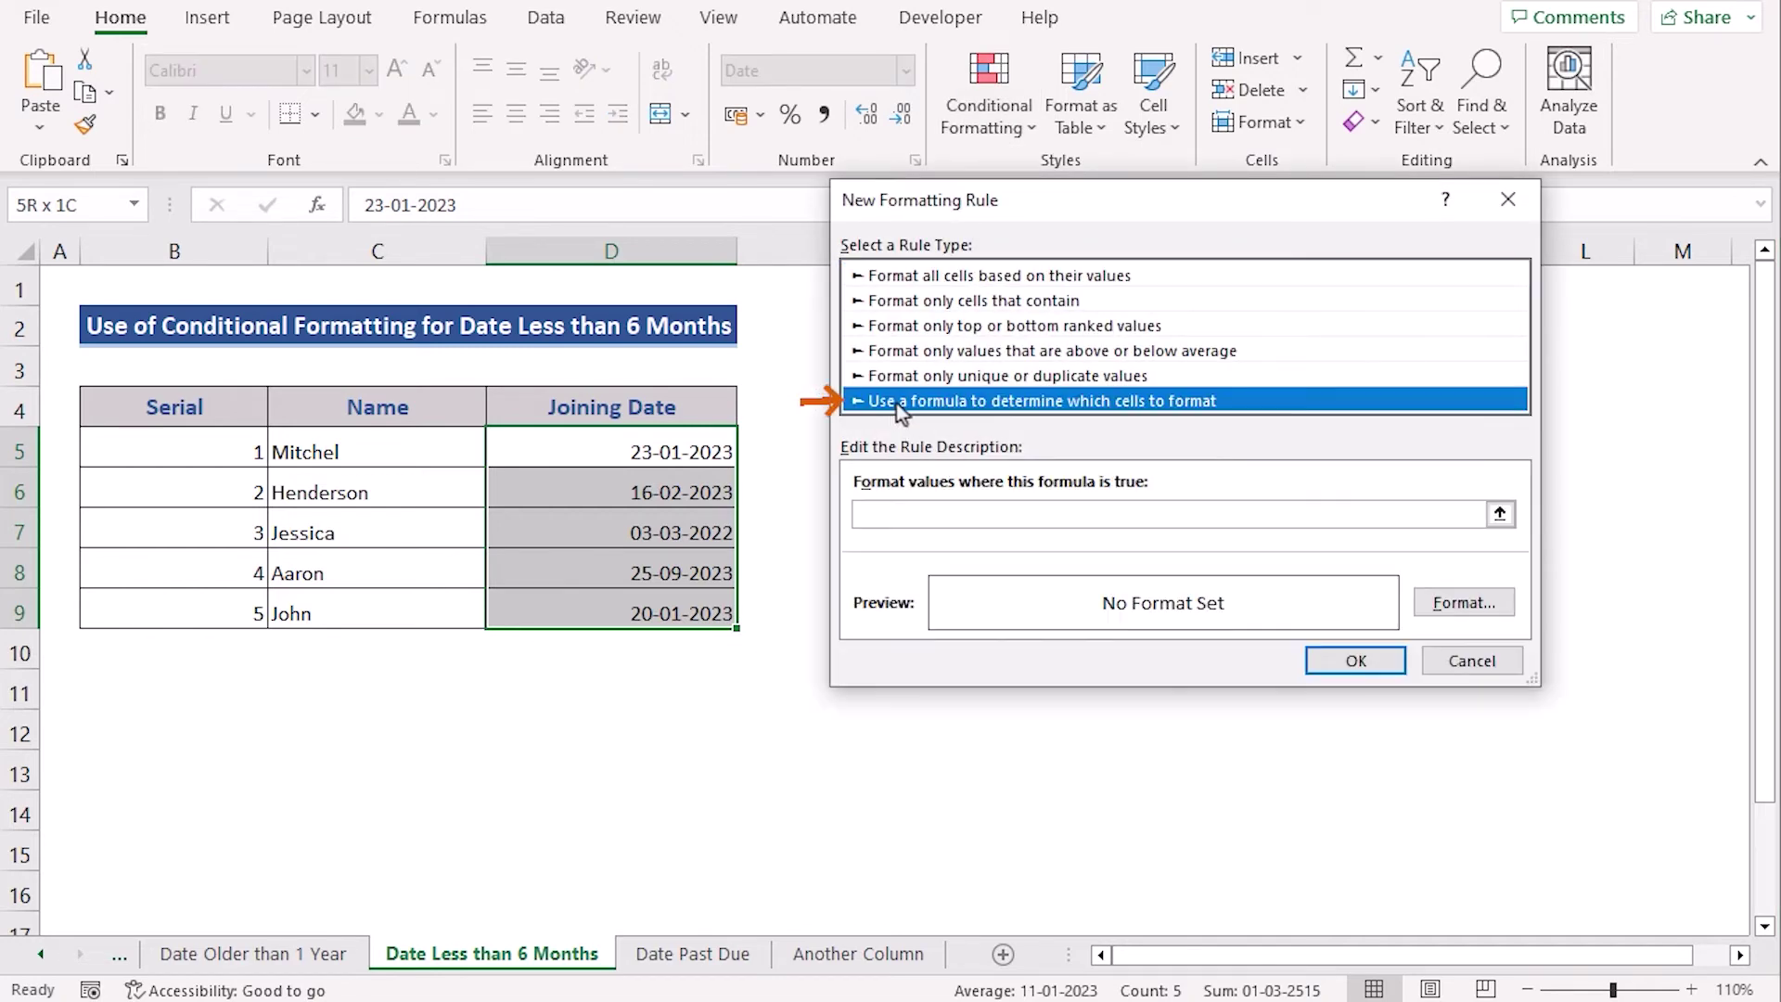
{"action": "left_click", "coordinate": [932, 517]}
{"action": "type", "text": "=DATEDIF($D5,TODAY(),\"m\")<6"}
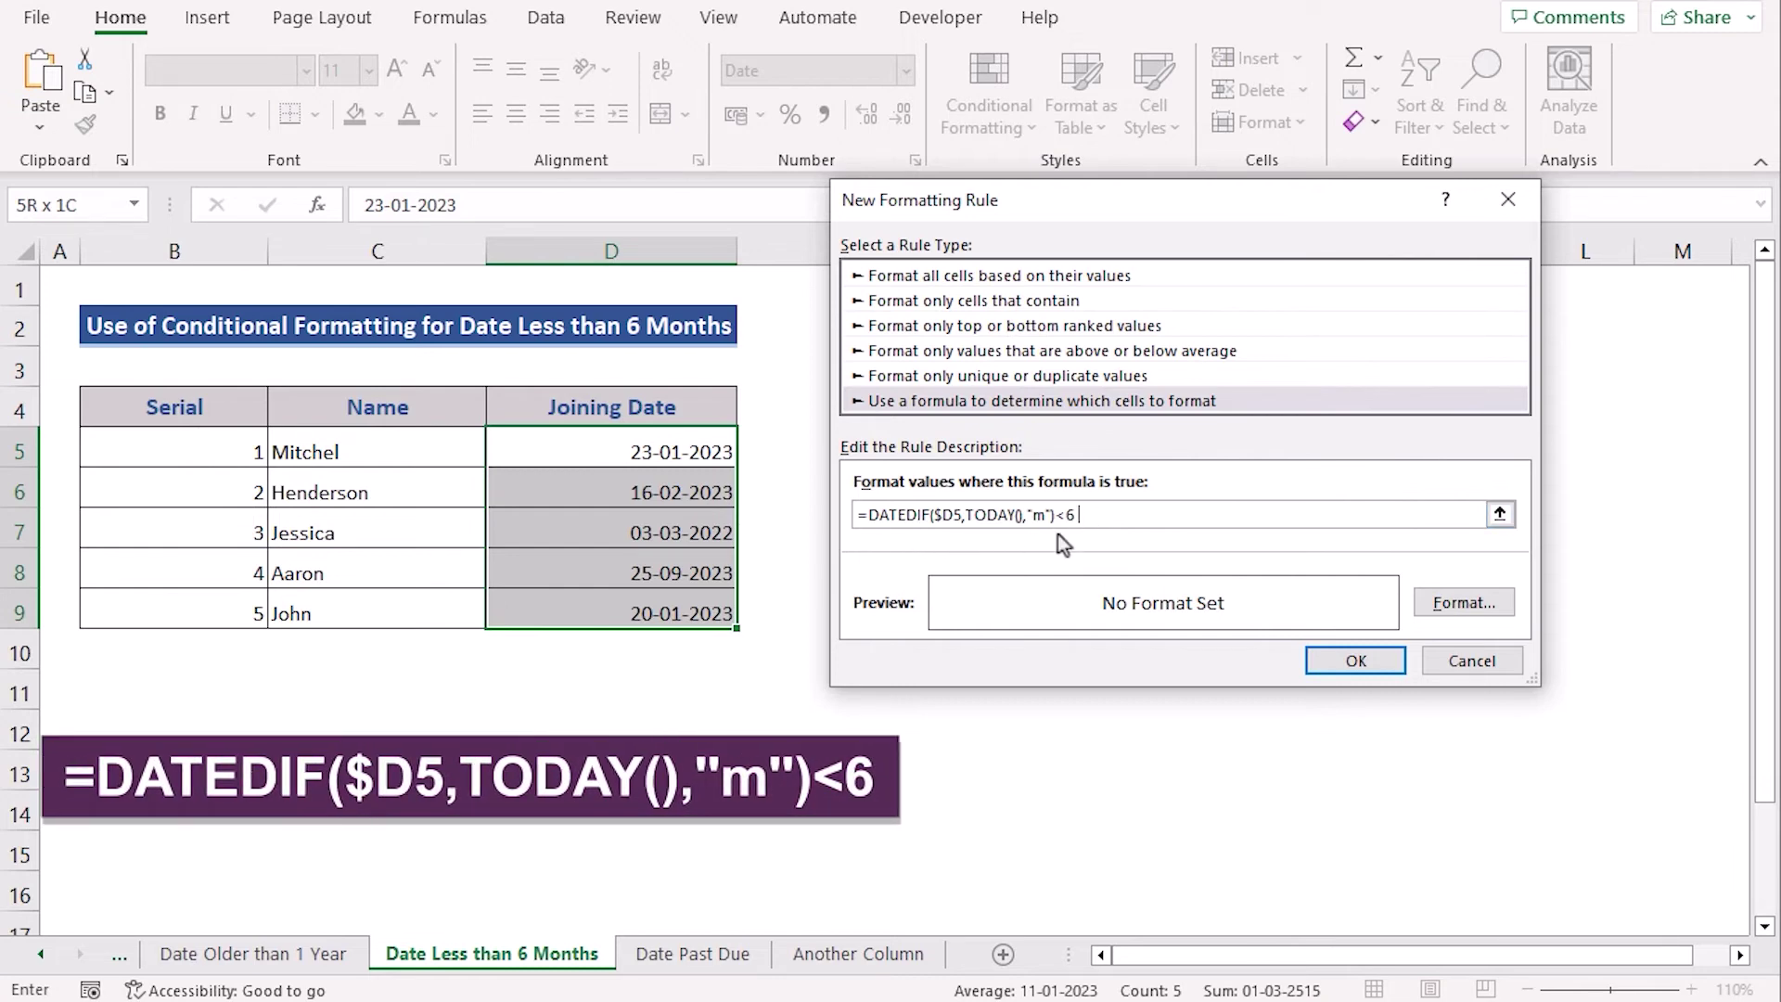
{"action": "left_click_drag", "start_coordinate": [1104, 512], "coordinate": [858, 519]}
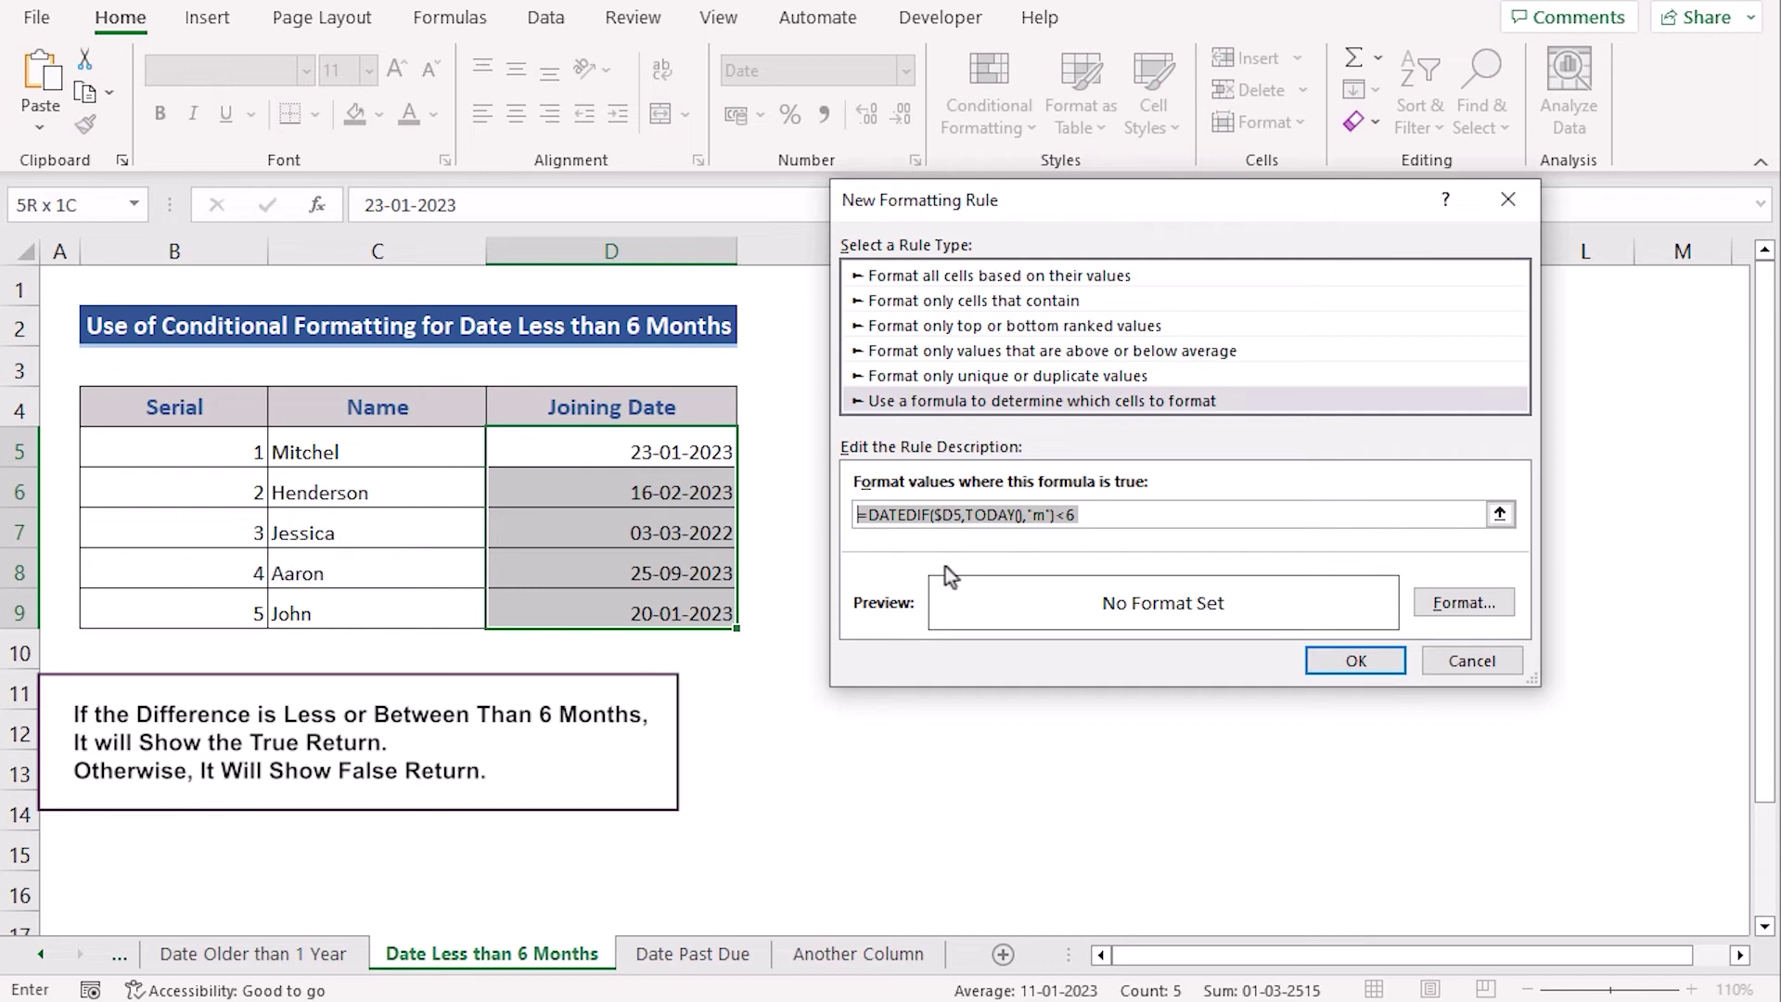
Step: Give the DATEDIF-based rule a golden-orange background fill and apply it to the joining dates
{"action": "left_click", "coordinate": [1472, 611]}
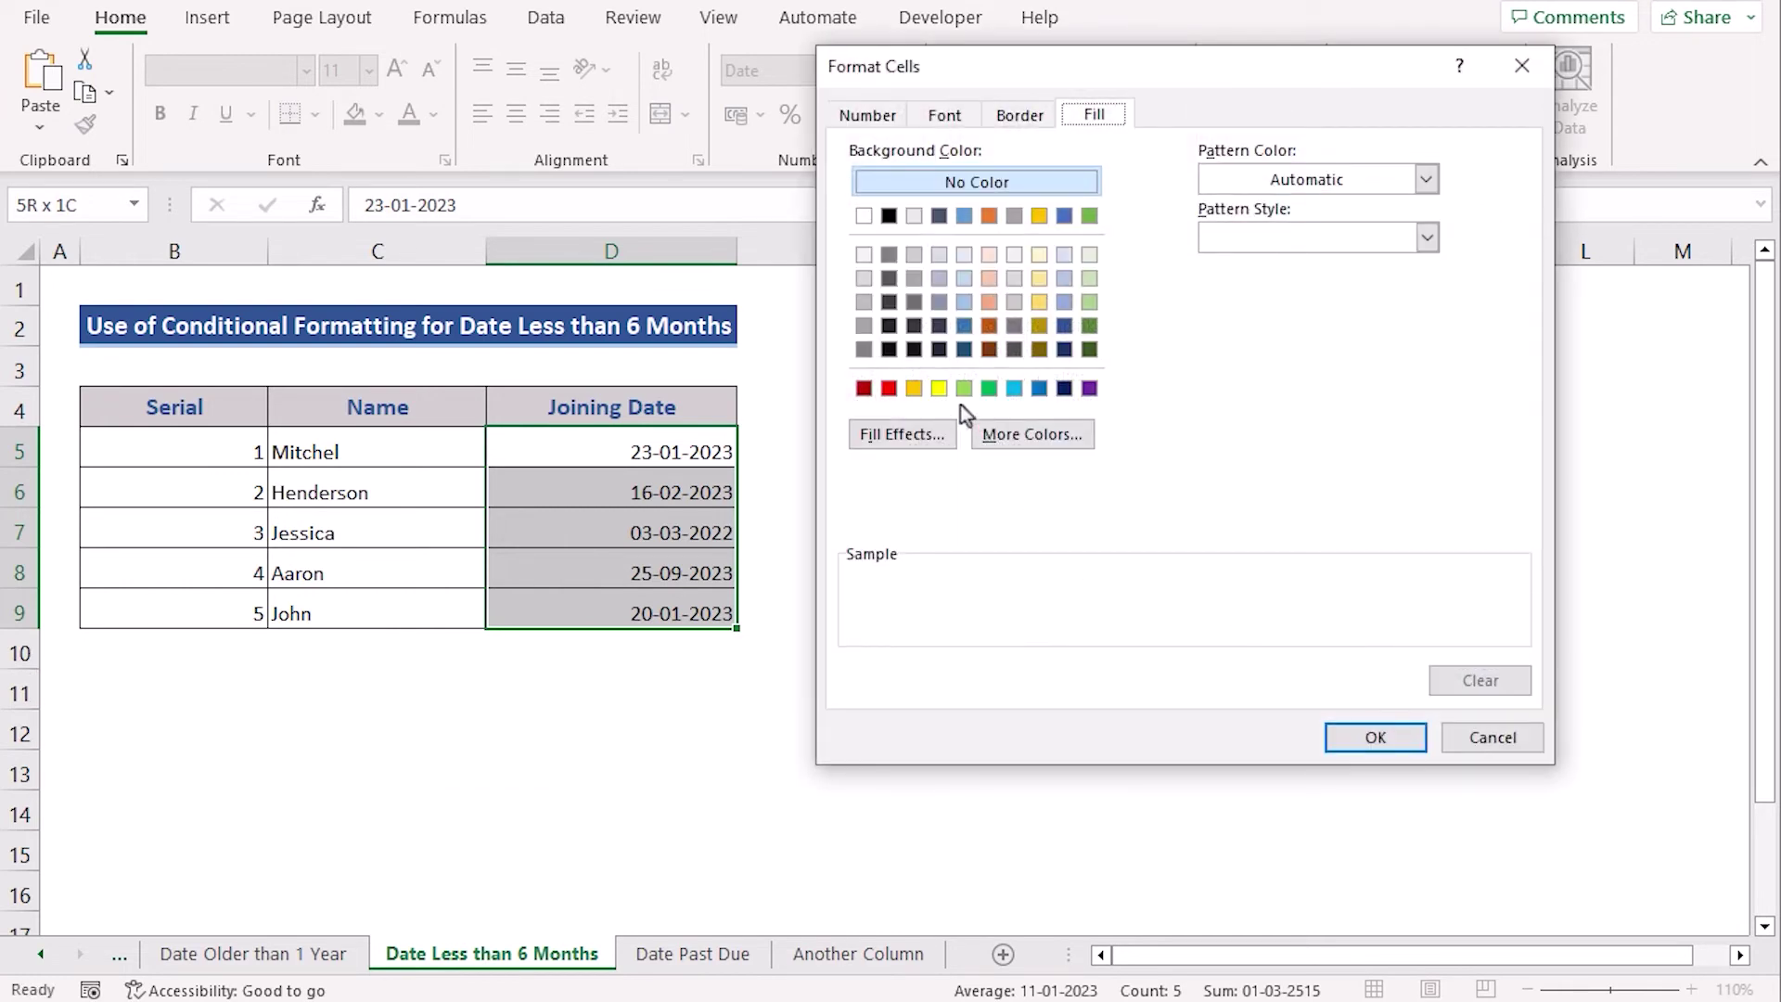
{"action": "left_click", "coordinate": [914, 389]}
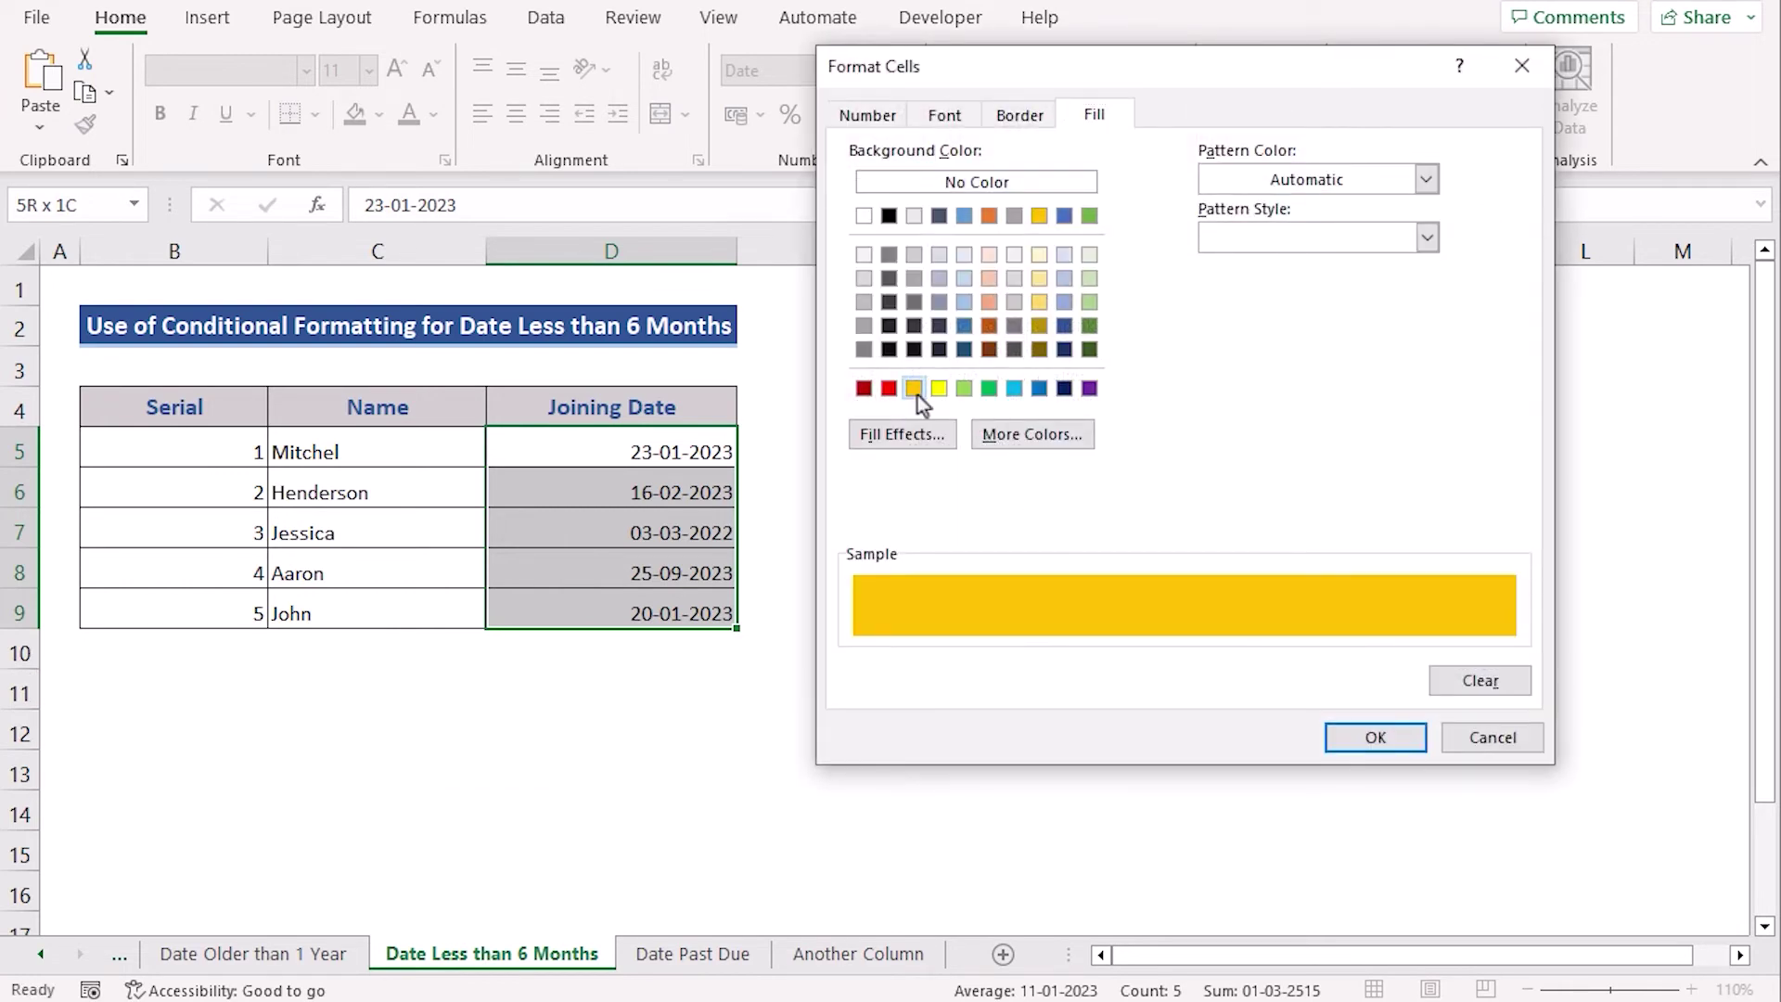
{"action": "left_click", "coordinate": [1375, 737]}
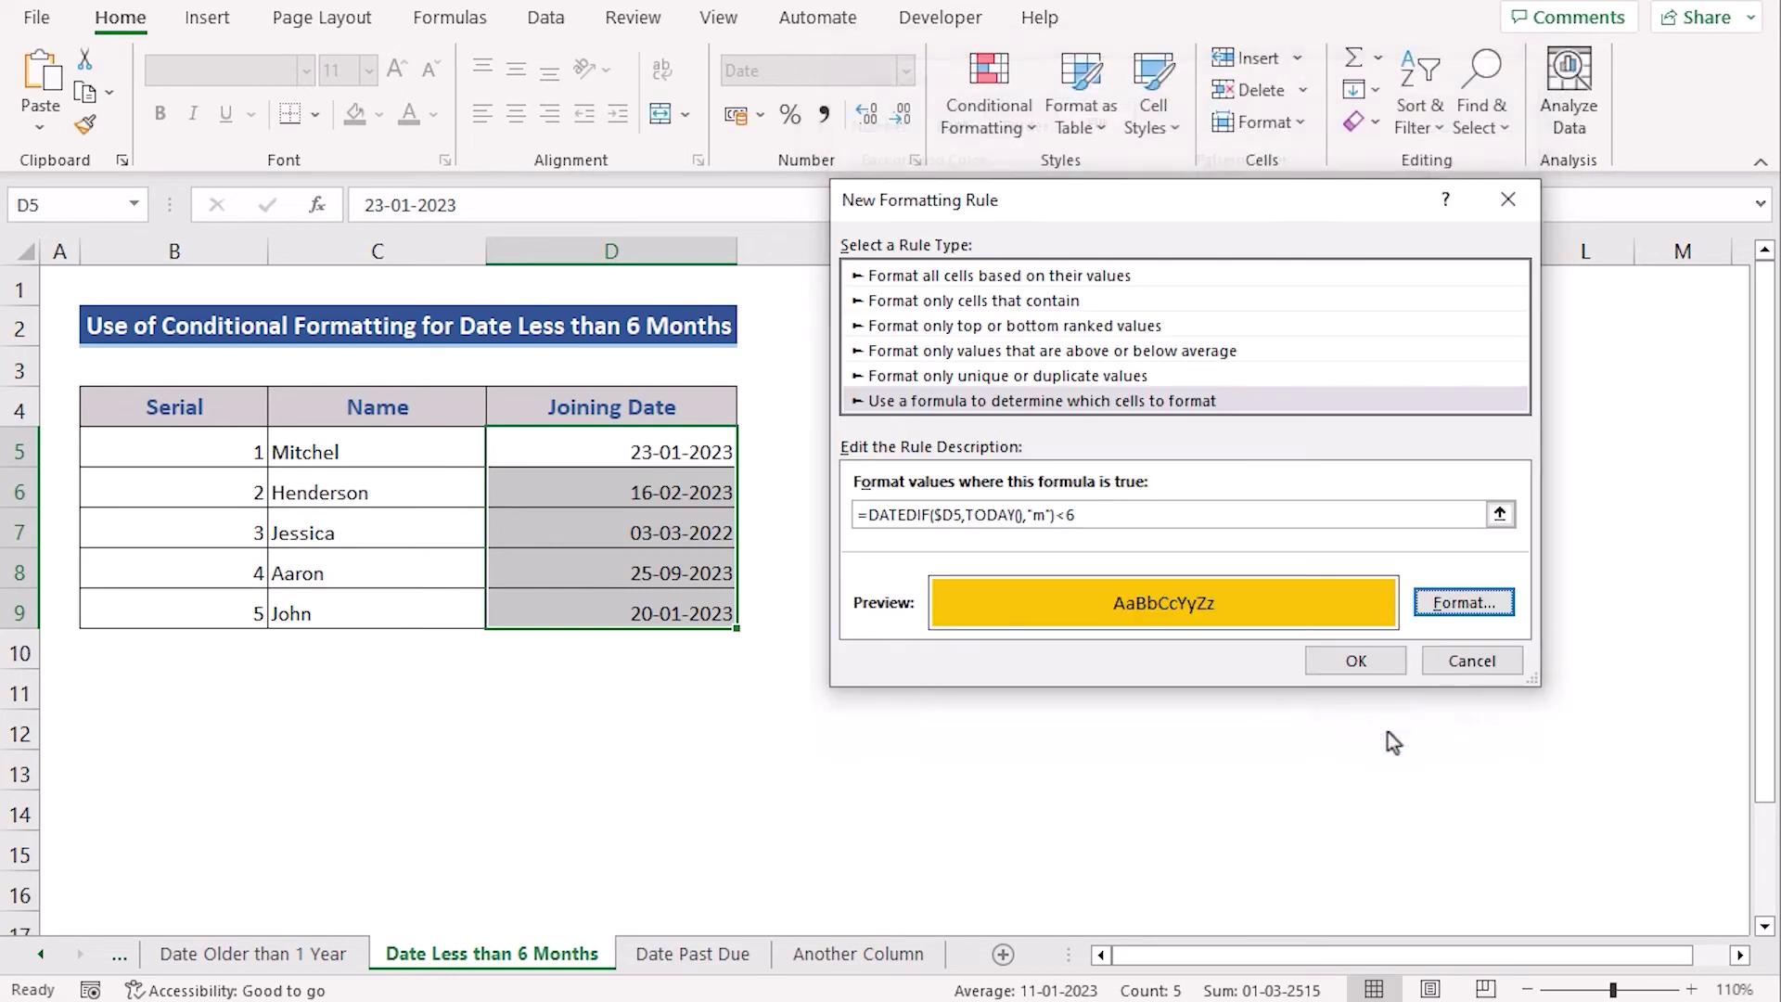
{"action": "left_click", "coordinate": [1376, 661]}
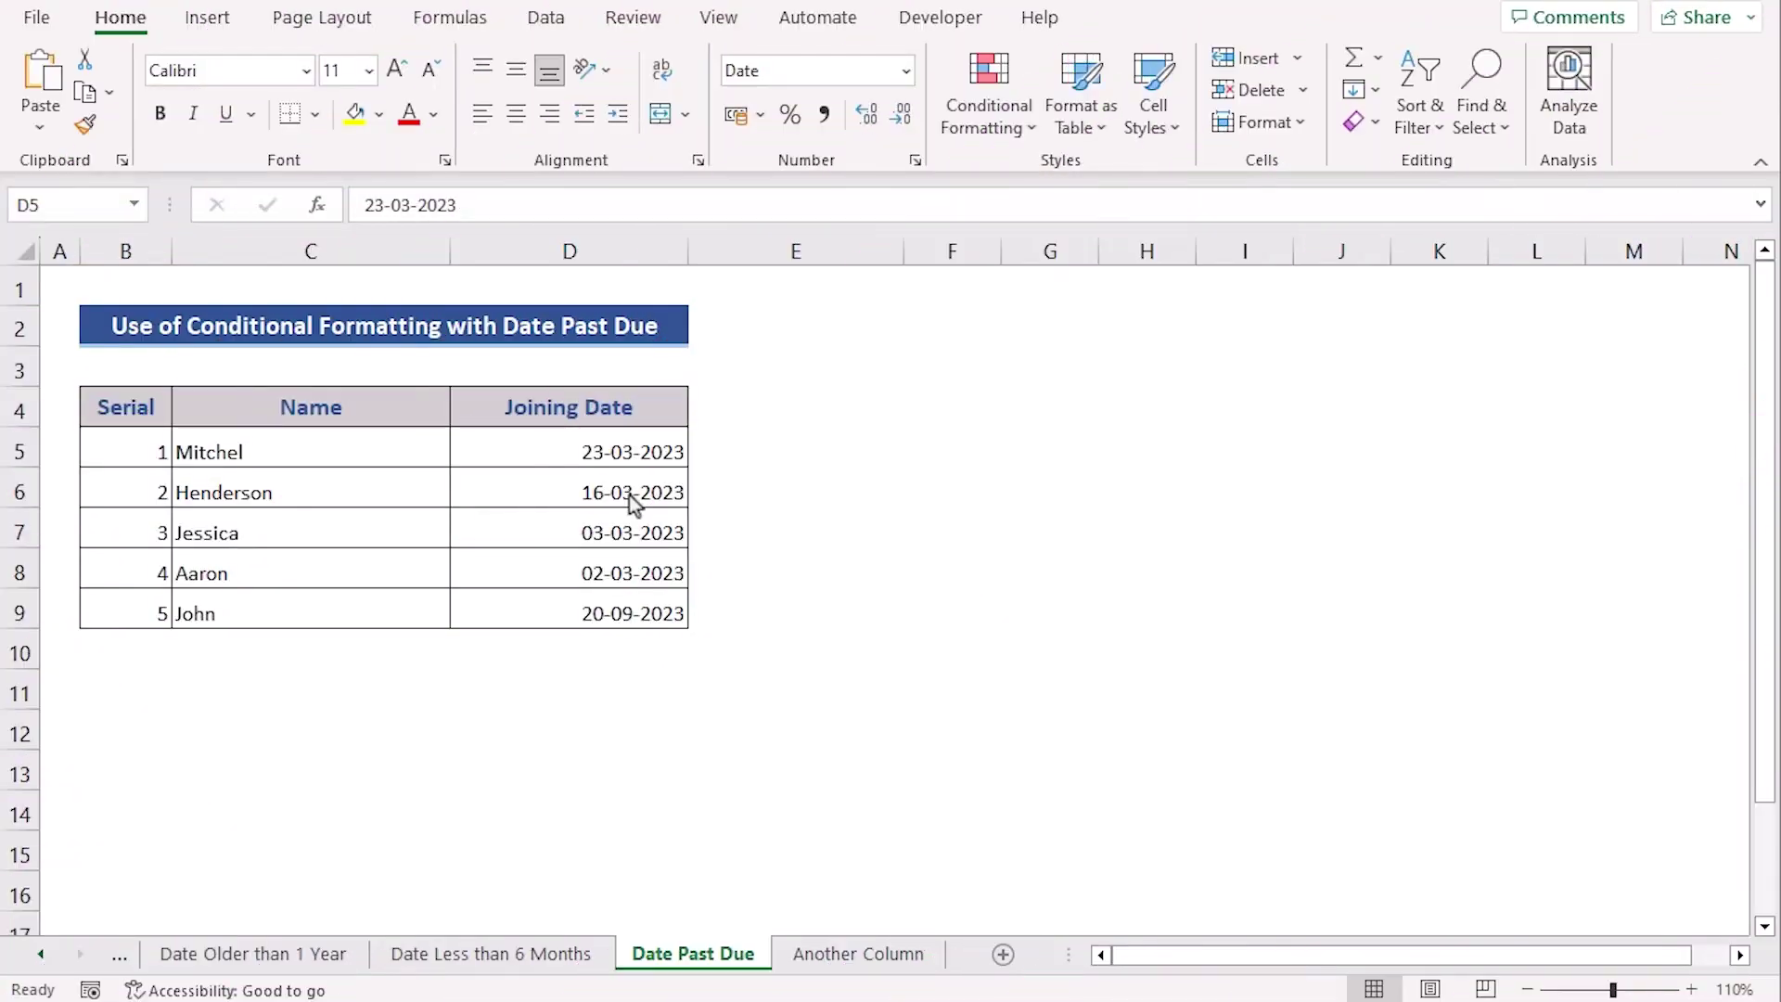
Step: Create a formula-based conditional formatting rule for the joining dates D5:D9 using =TODAY()-$D5>15
{"action": "left_click", "coordinate": [545, 445]}
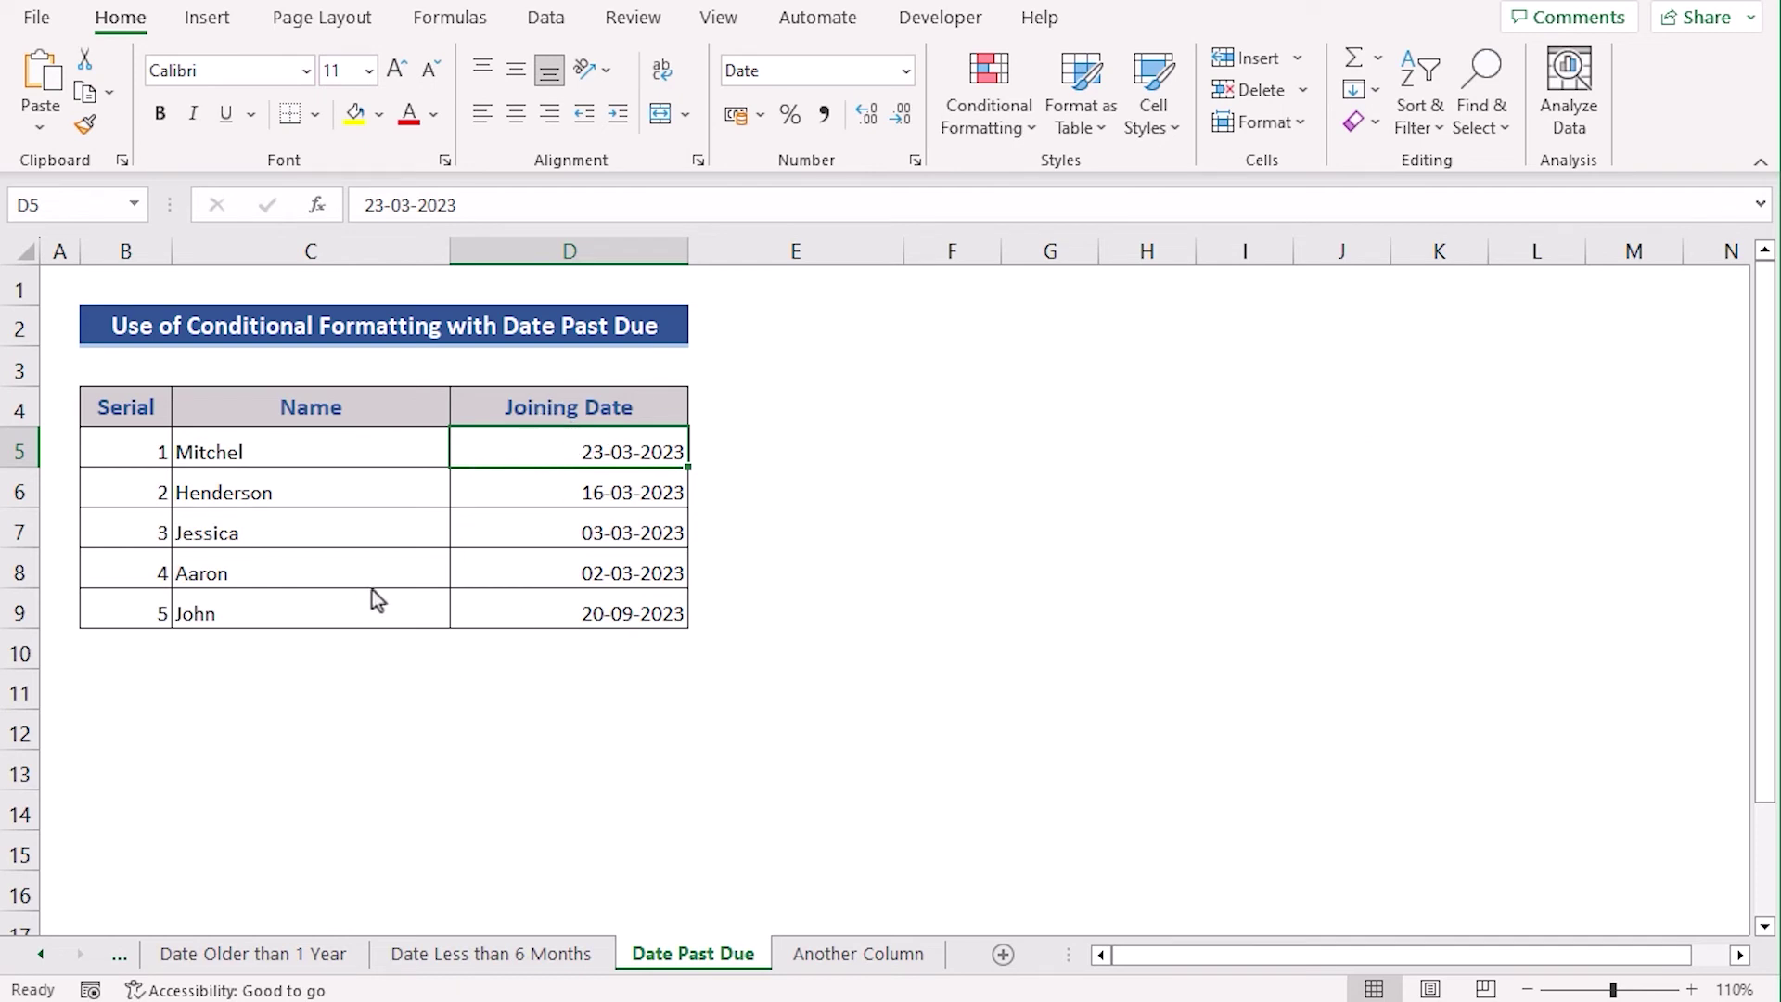
{"action": "left_click", "coordinate": [529, 619], "text": "shift"}
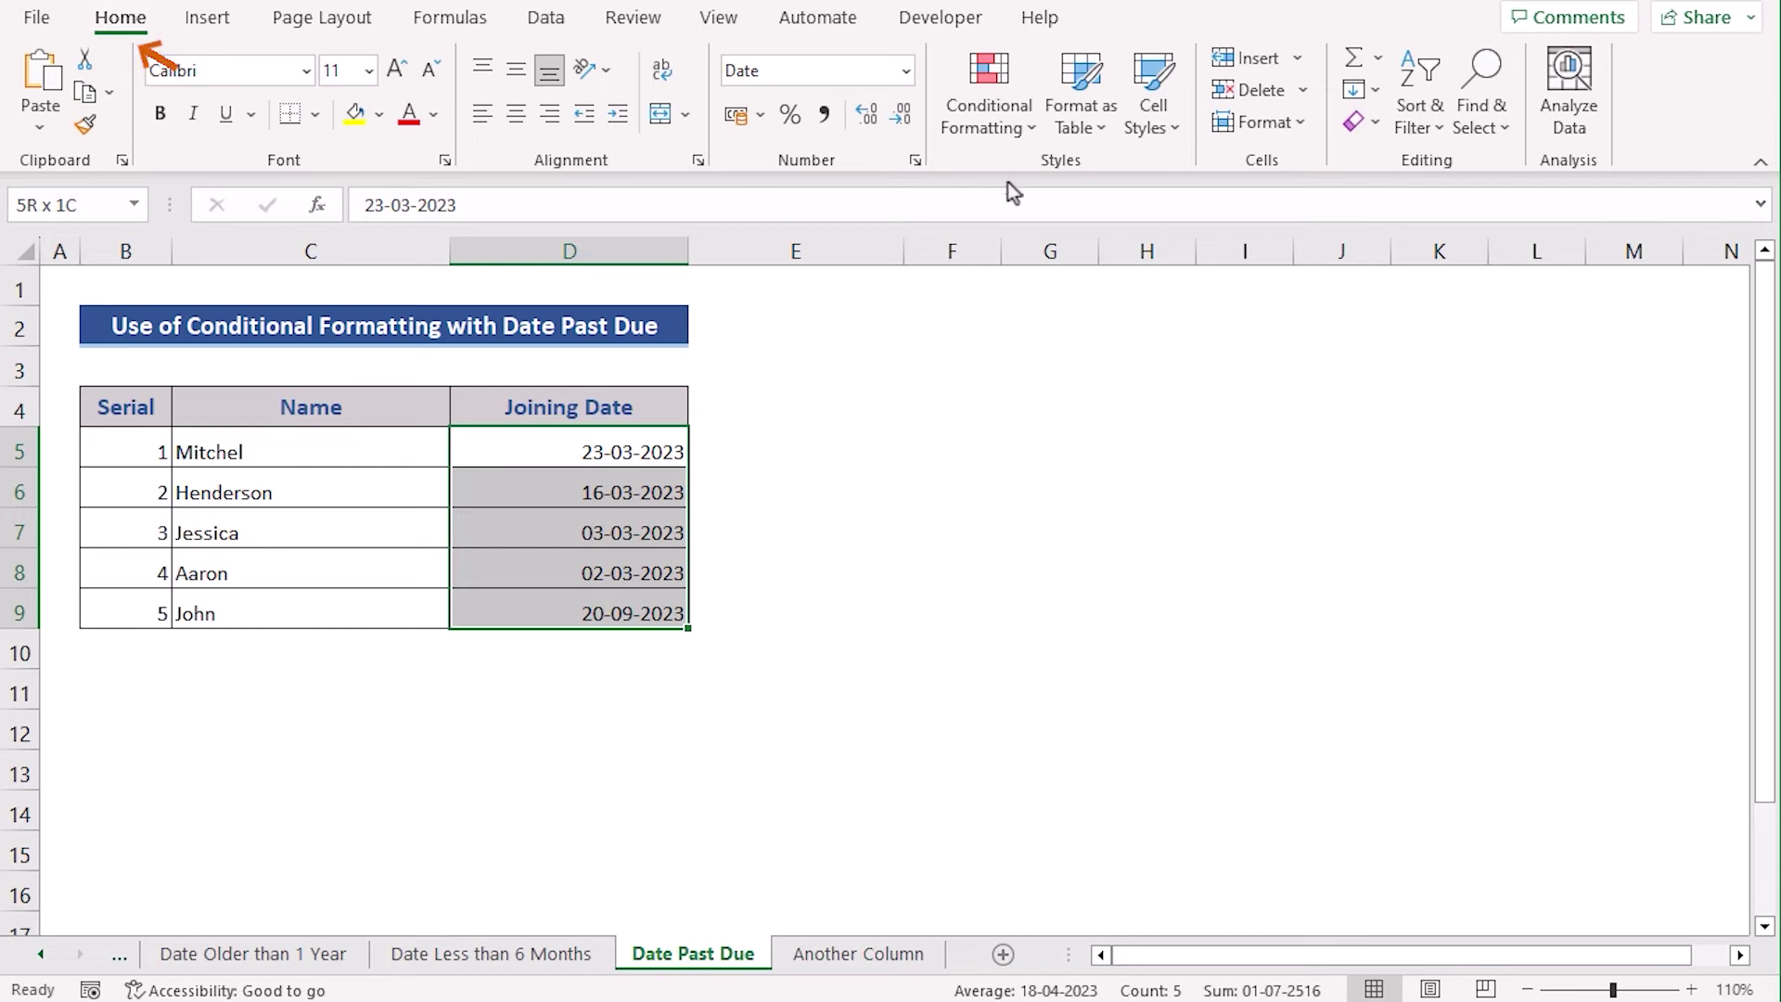
{"action": "left_click", "coordinate": [1033, 134]}
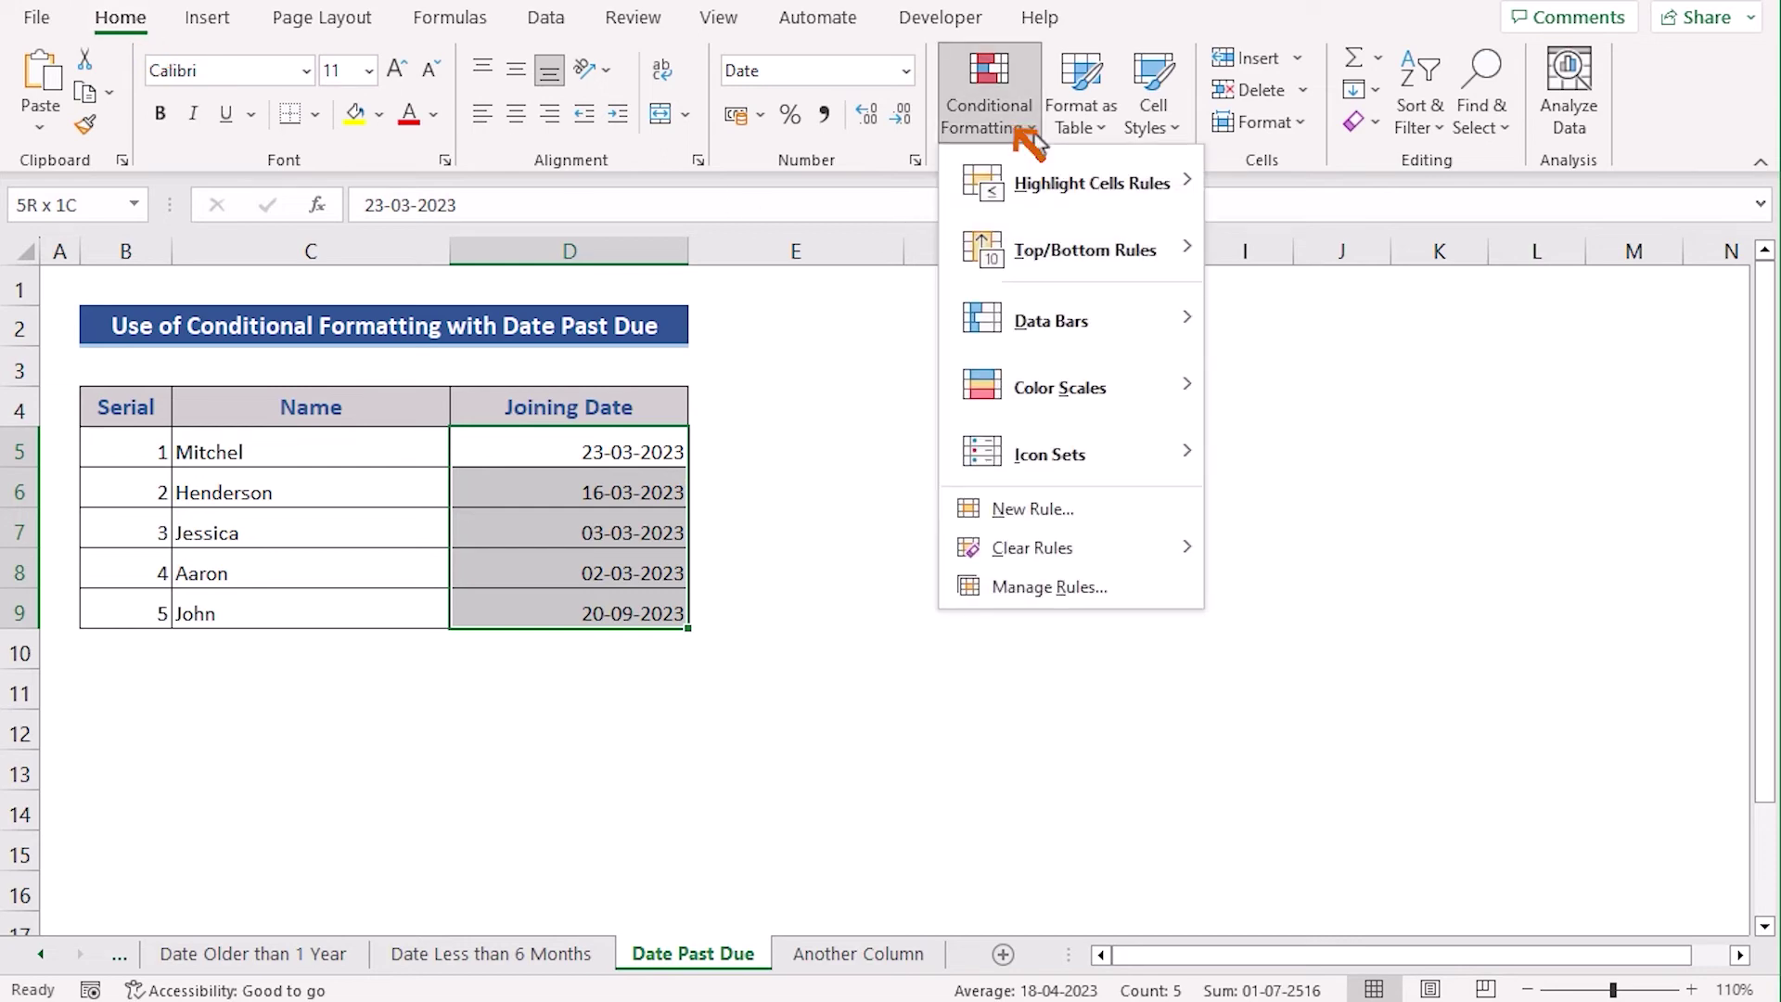
{"action": "left_click", "coordinate": [1029, 510]}
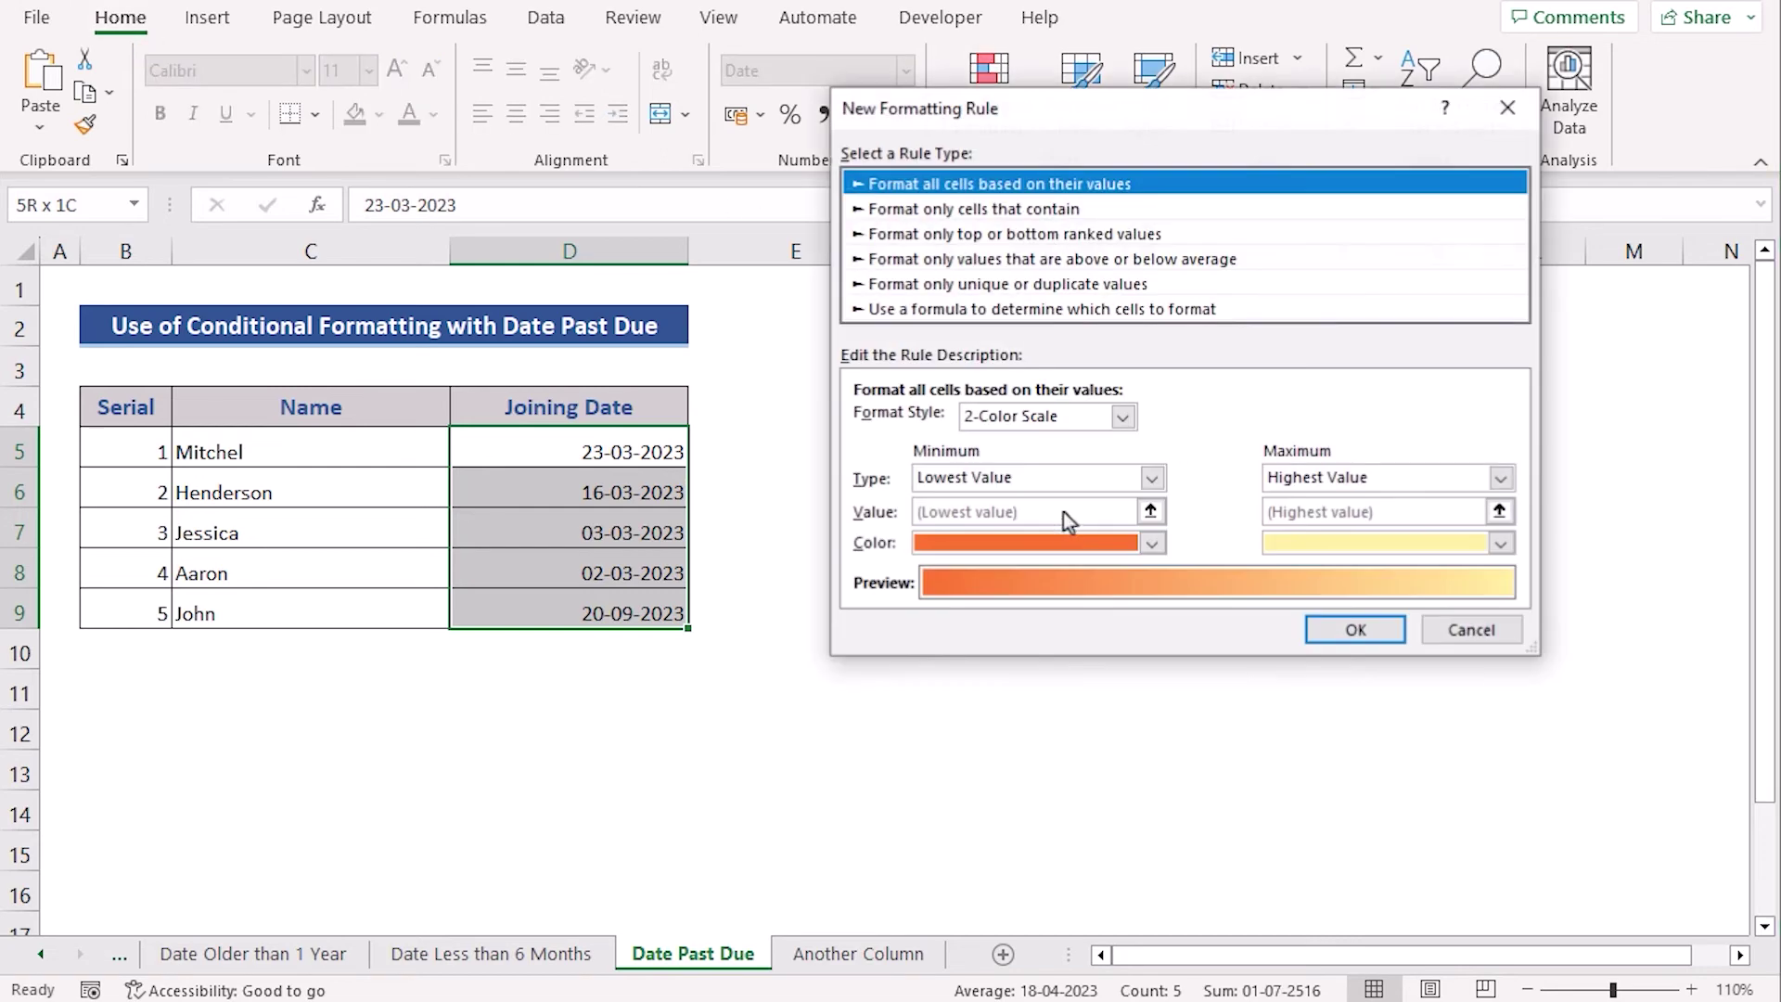
{"action": "left_click", "coordinate": [1008, 313]}
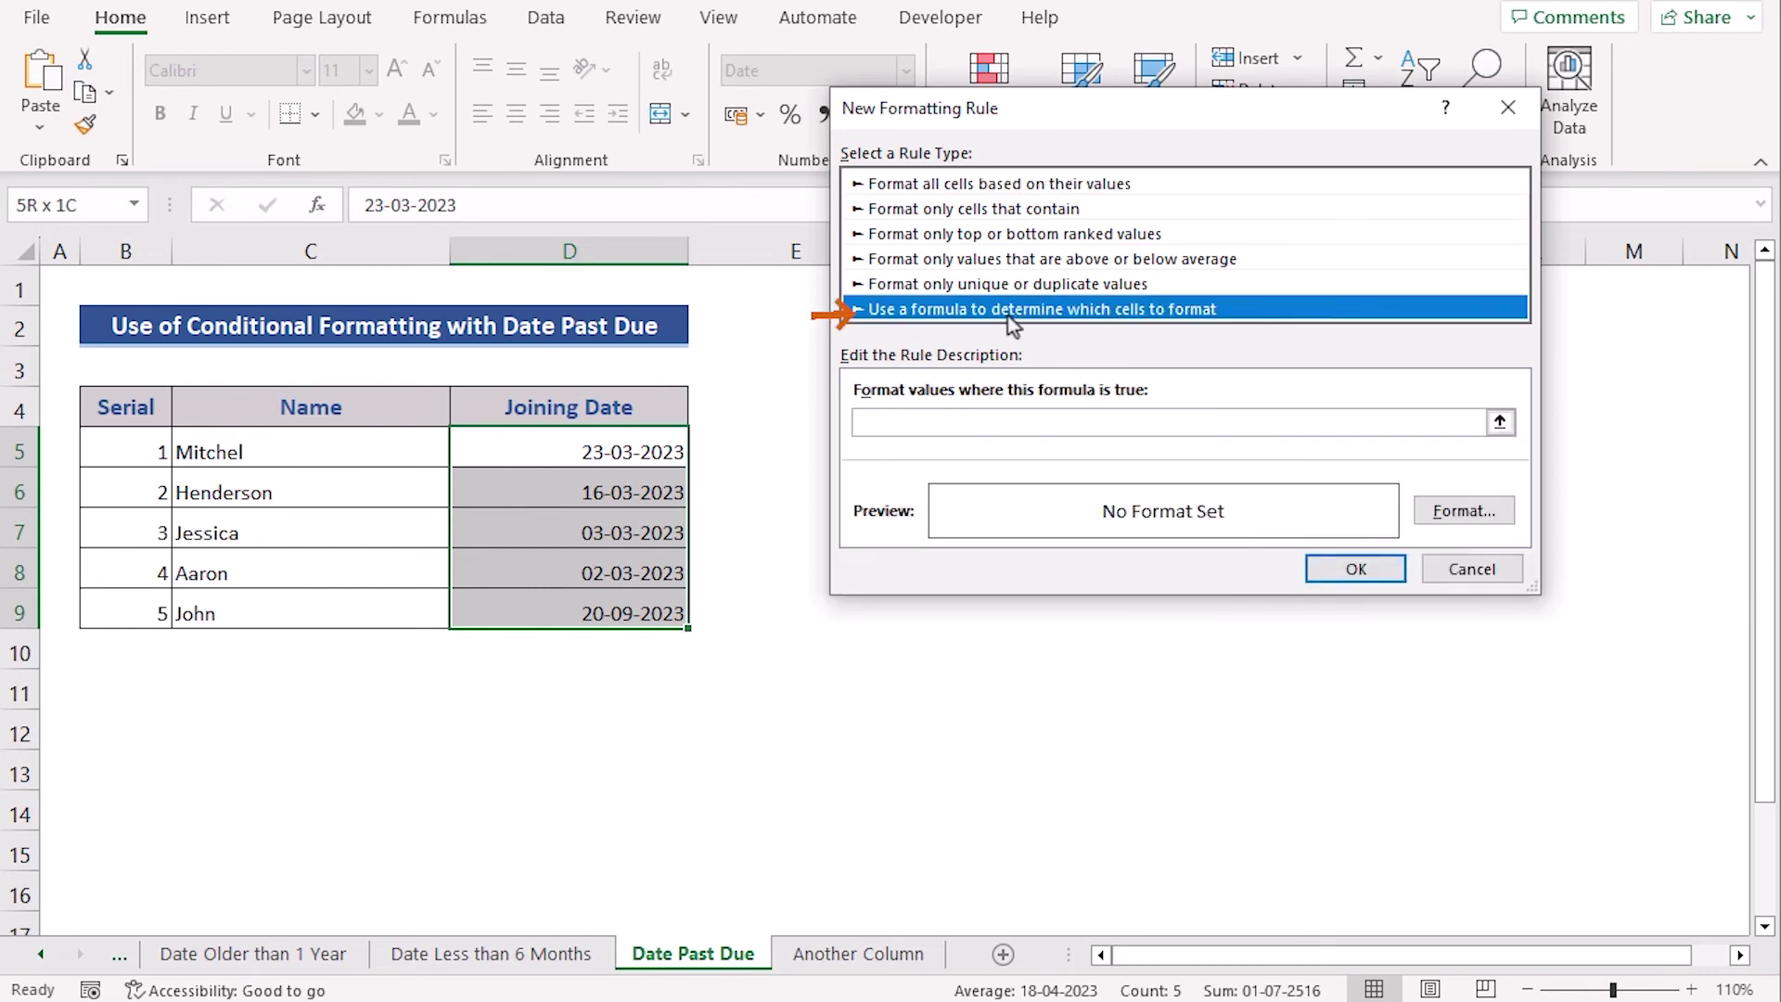
{"action": "left_click", "coordinate": [996, 418]}
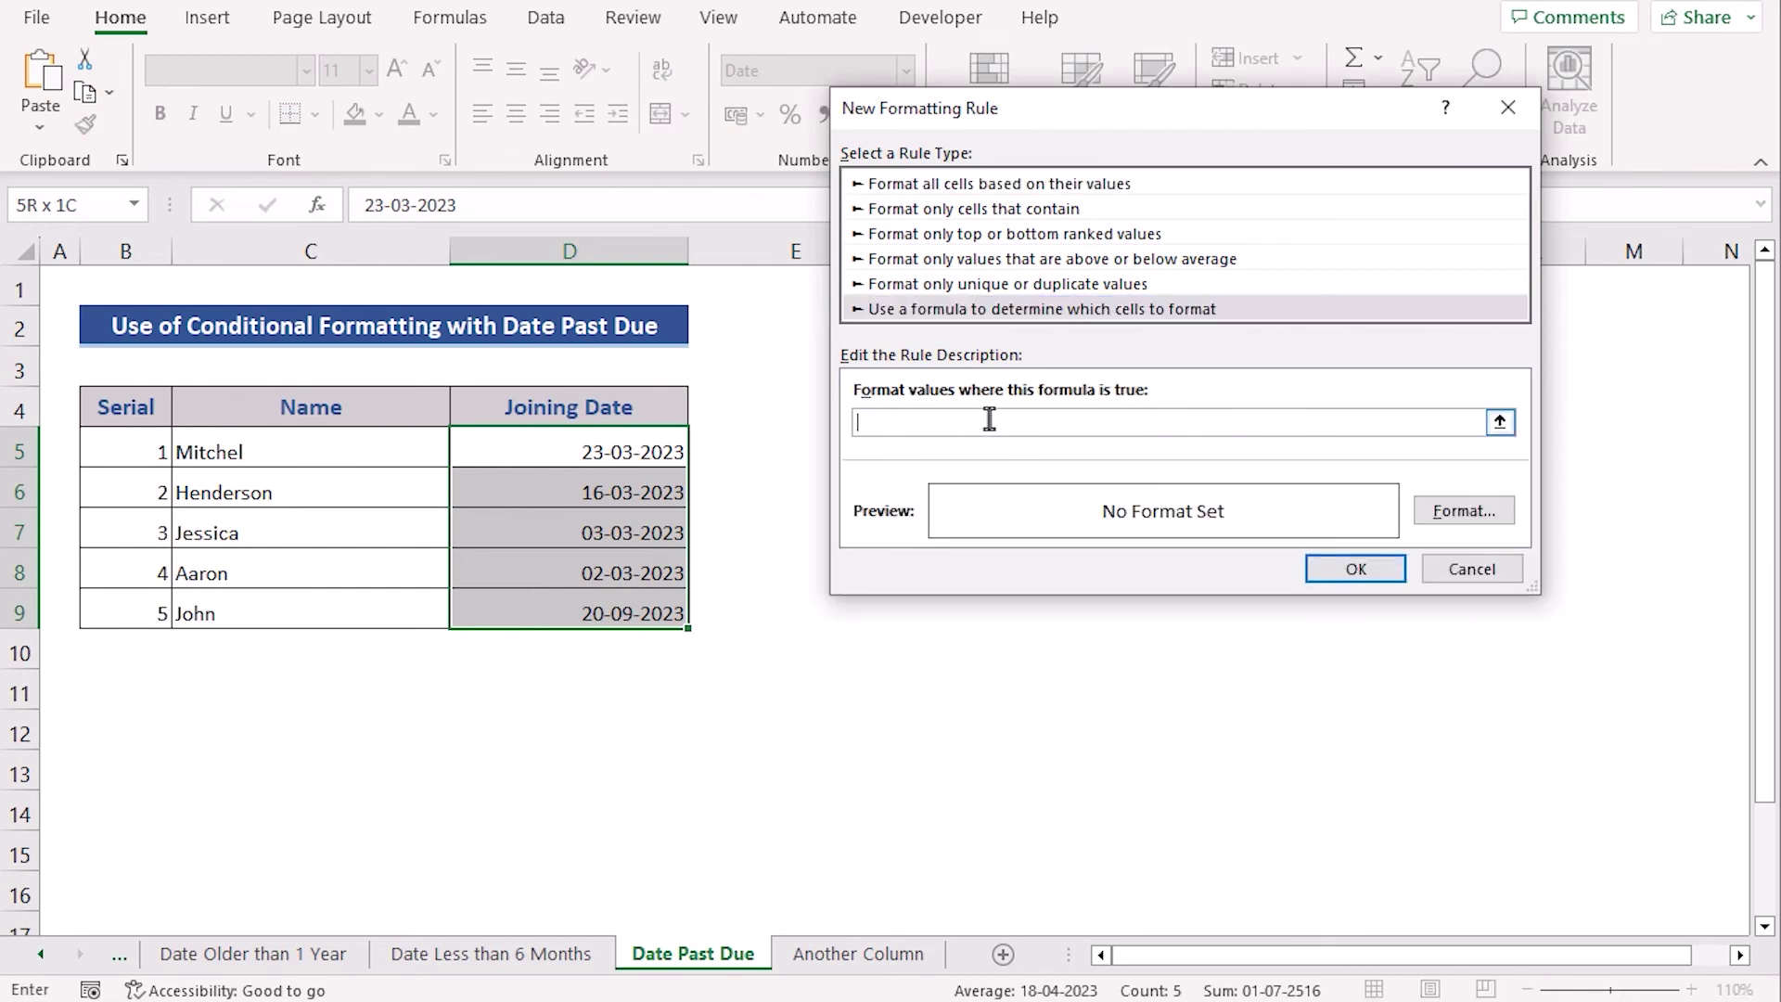
{"action": "type", "text": "=TODAY()-$D5>15"}
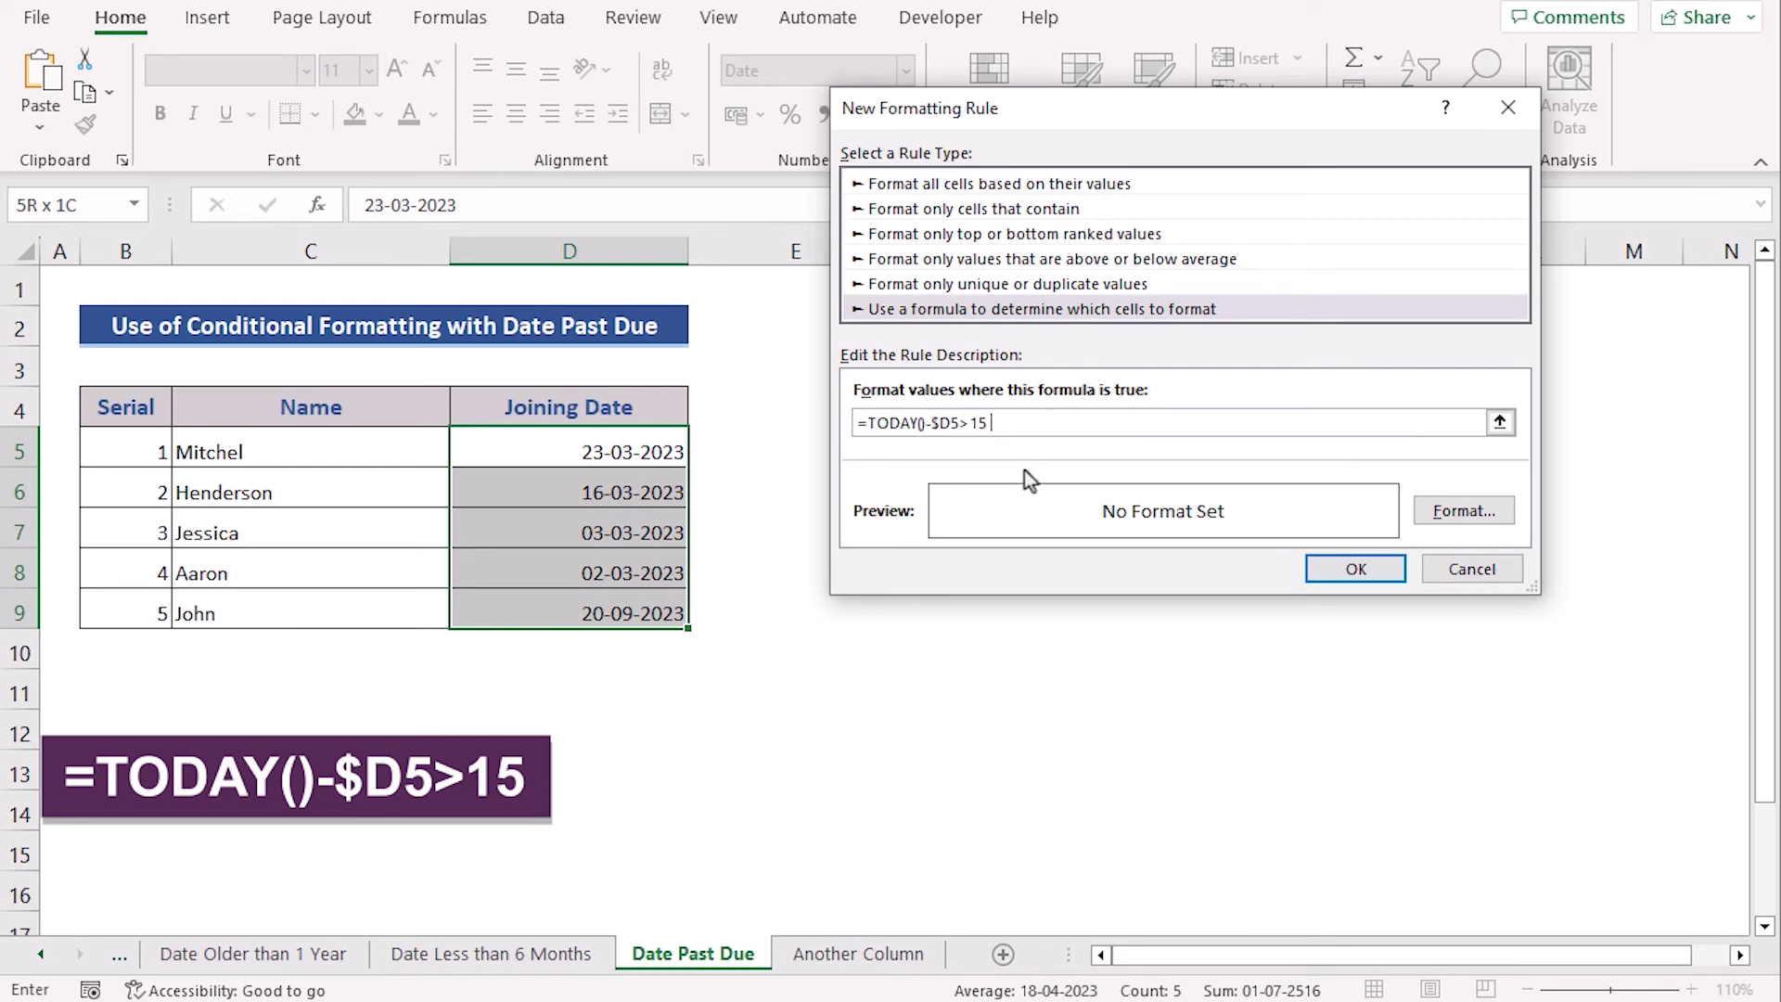
{"action": "left_click_drag", "start_coordinate": [952, 423], "coordinate": [871, 430]}
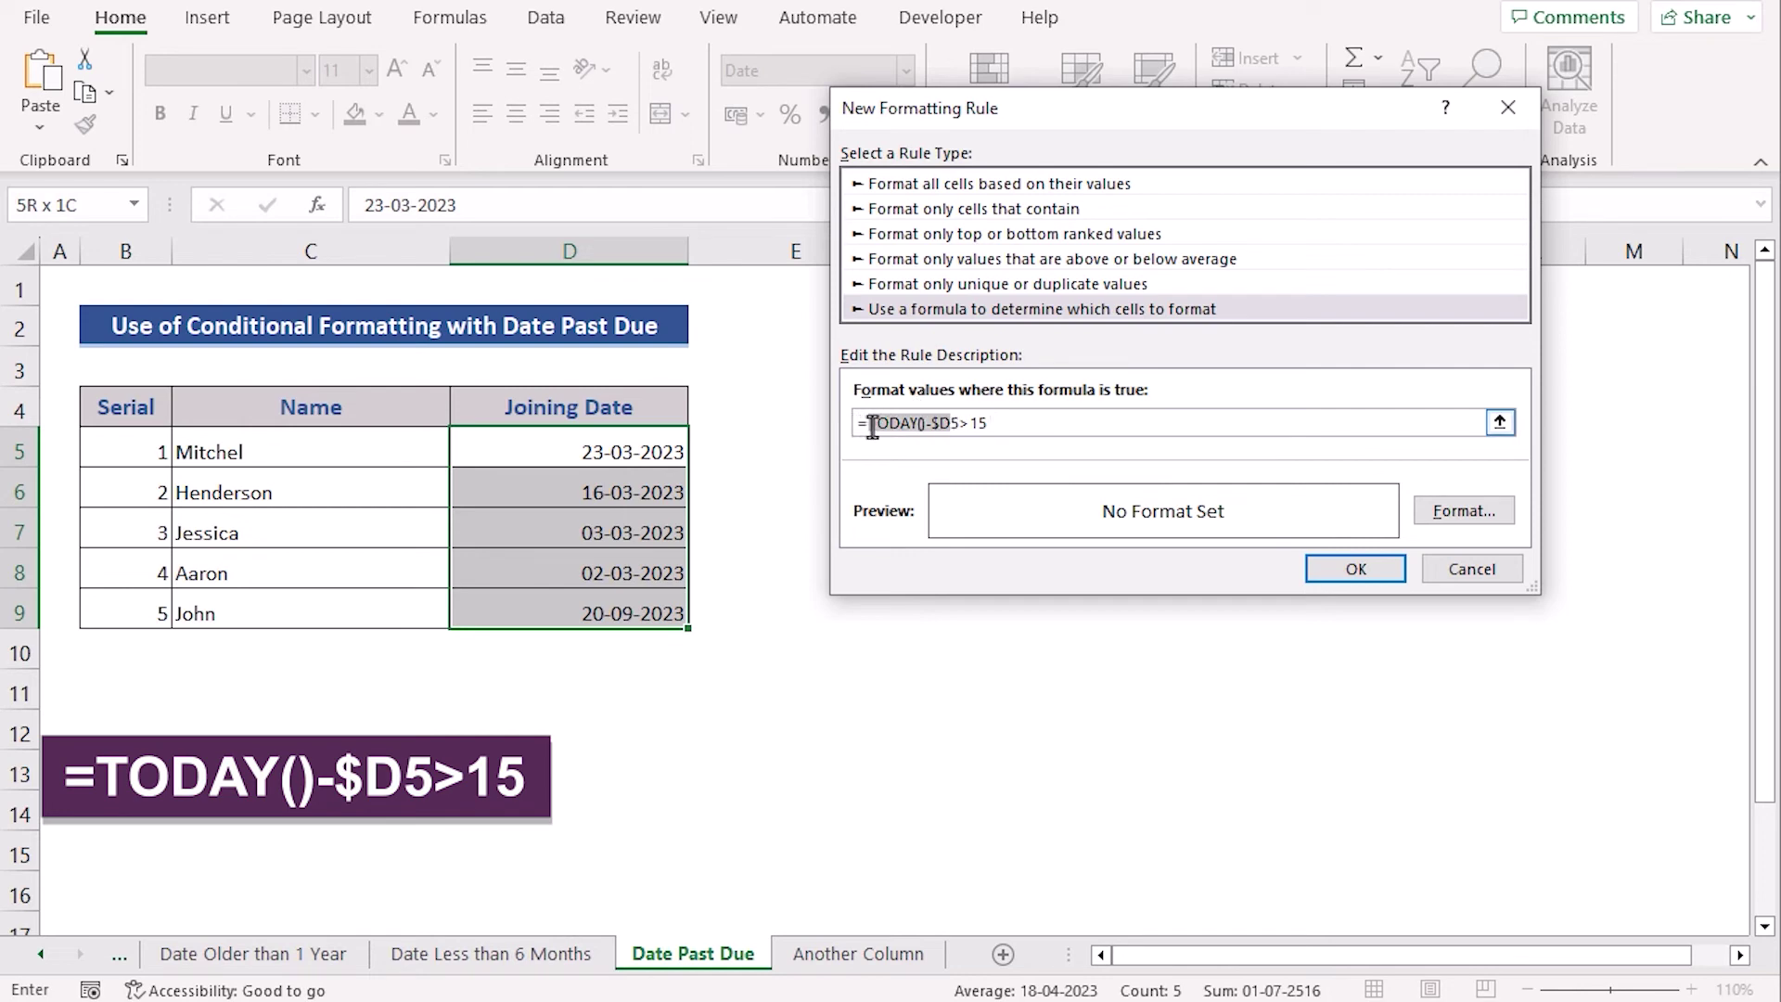
{"action": "left_click", "coordinate": [999, 425]}
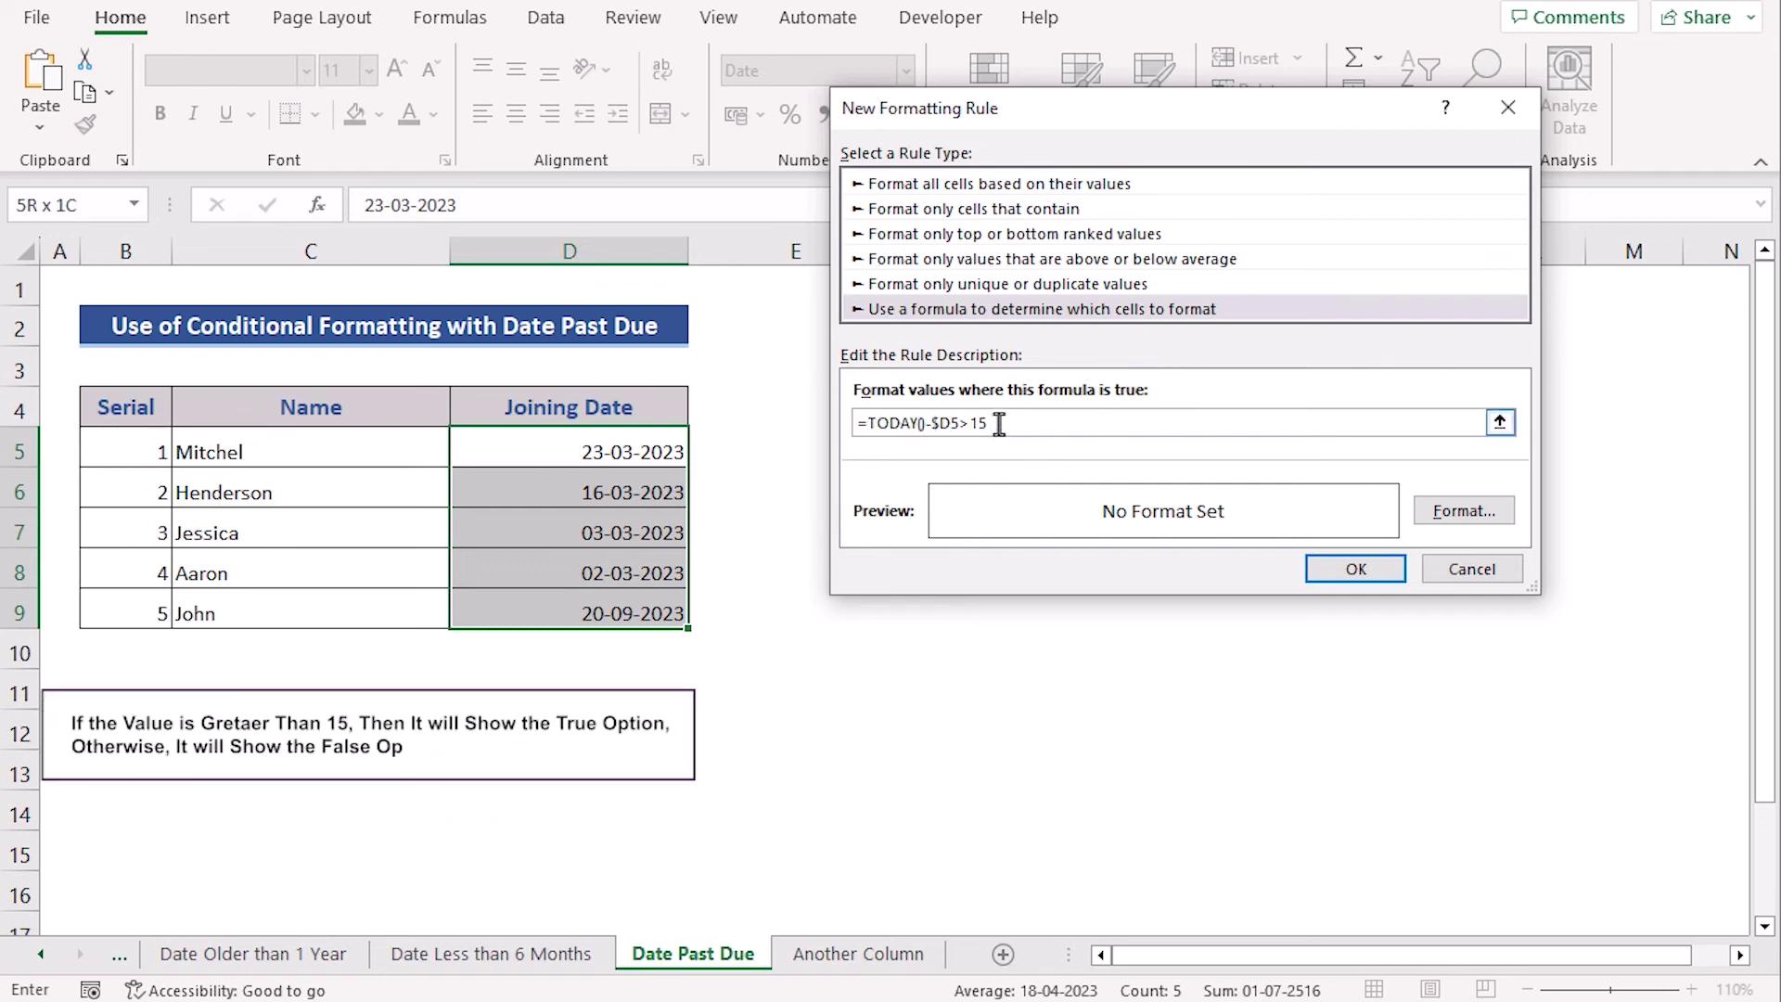
{"action": "left_click_drag", "start_coordinate": [998, 424], "coordinate": [971, 424]}
Step: Give the past-due date rule a yellow background fill and apply it to the joining dates
{"action": "left_click", "coordinate": [1450, 517]}
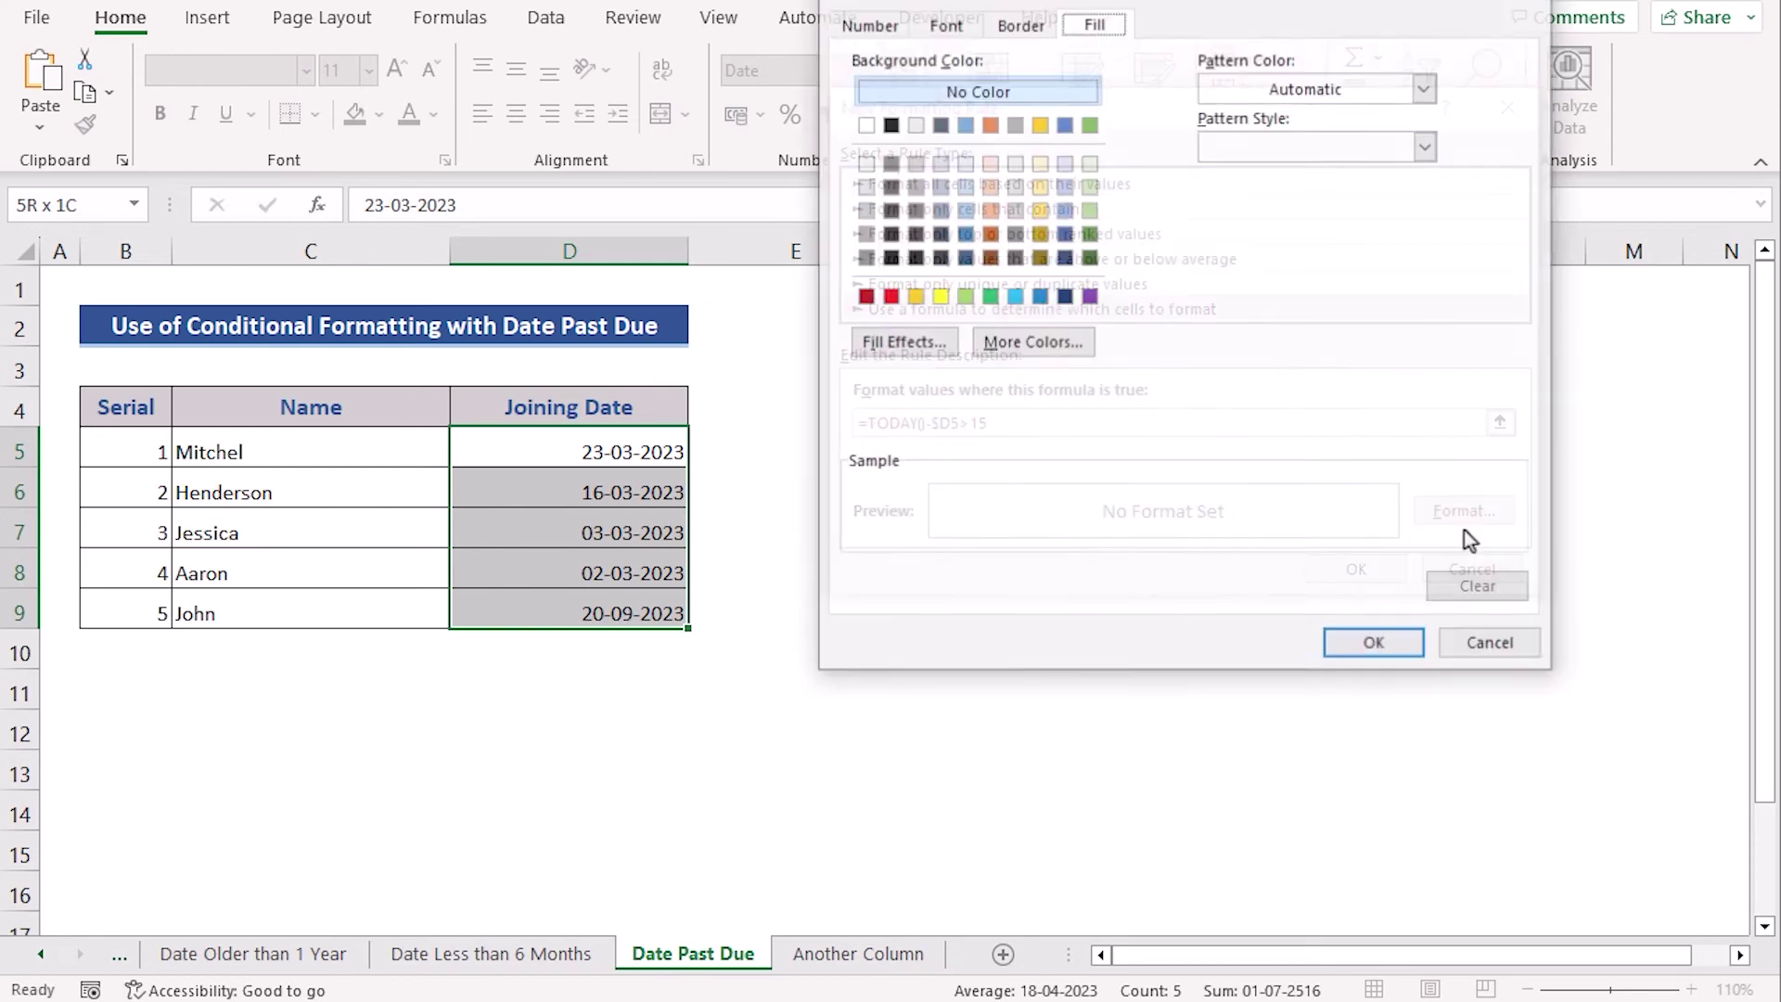
{"action": "left_click", "coordinate": [941, 301]}
{"action": "left_click", "coordinate": [1379, 648]}
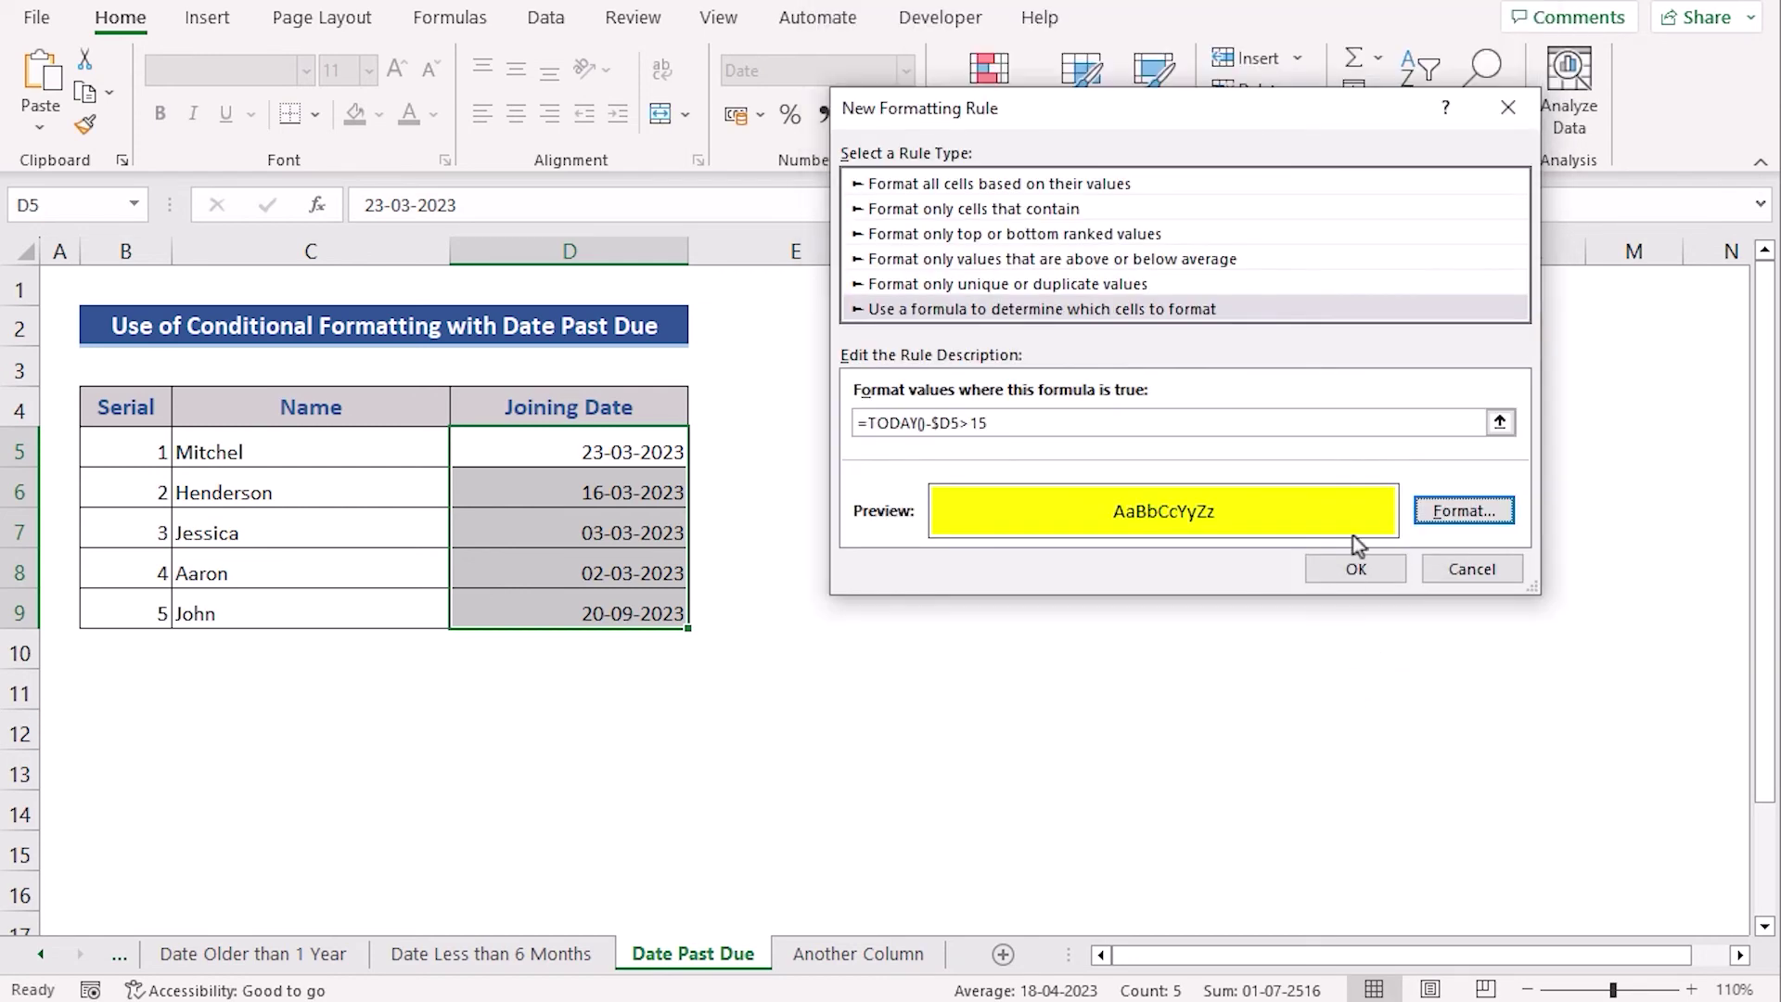
{"action": "left_click", "coordinate": [1342, 571]}
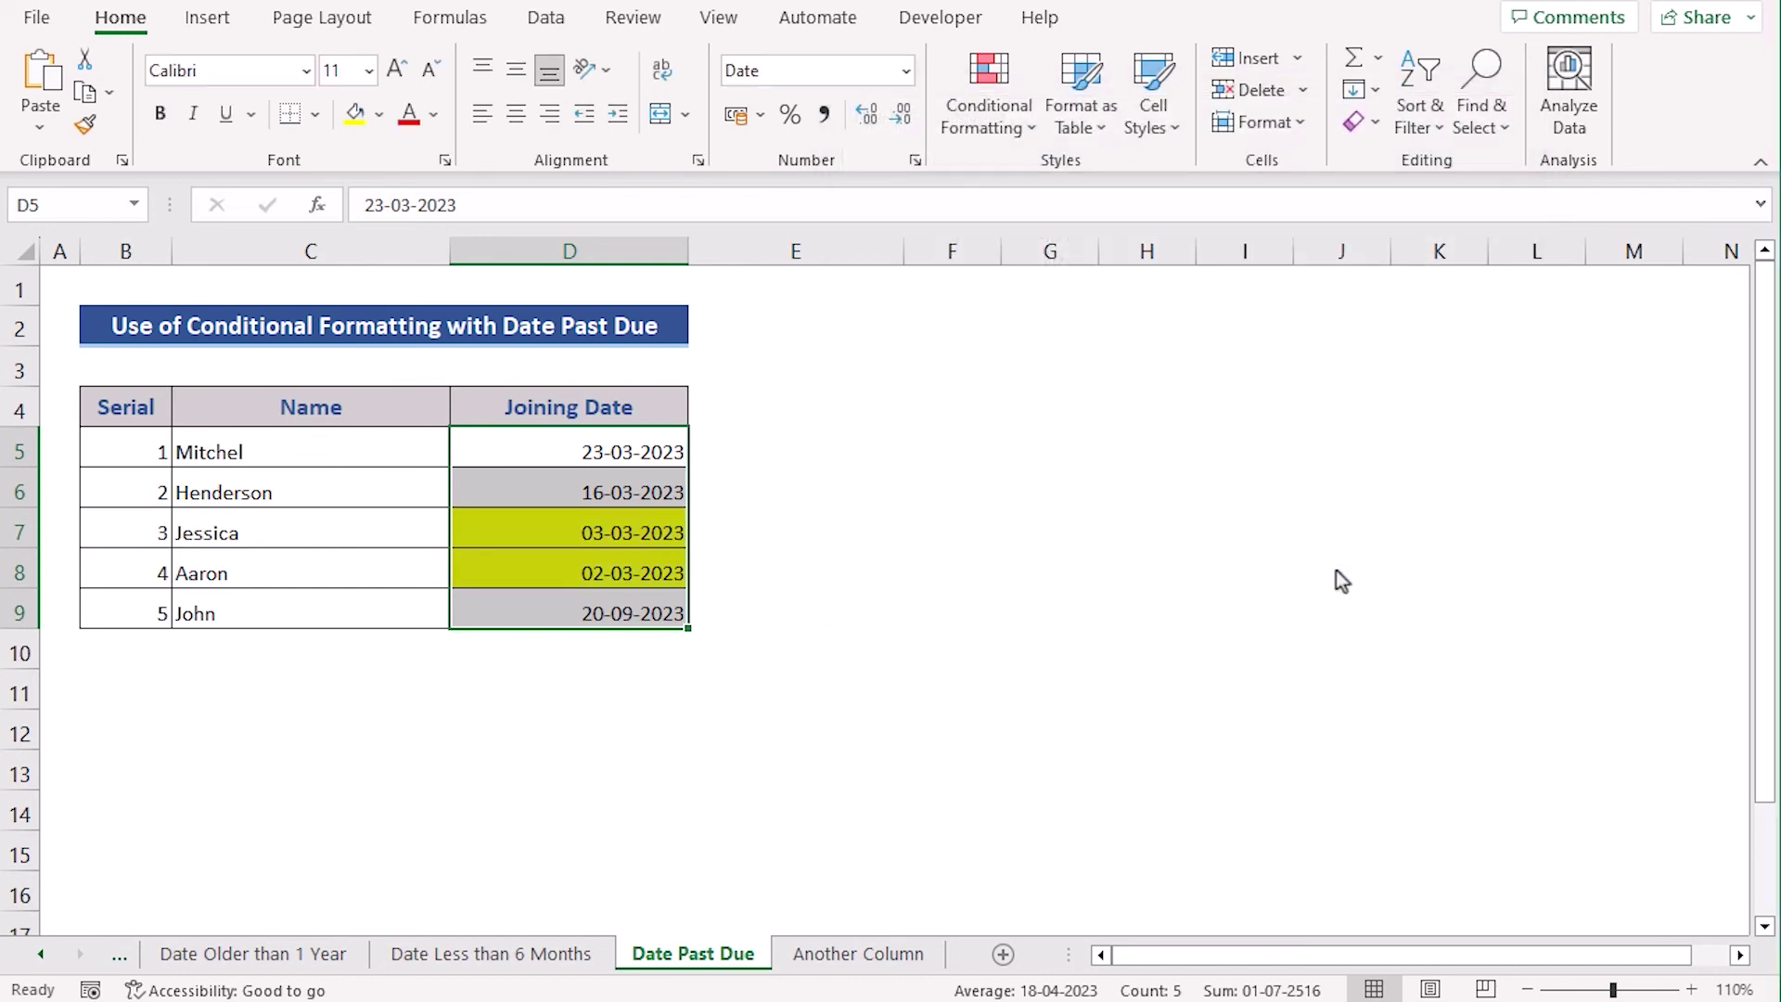
{"action": "left_click", "coordinate": [871, 584]}
{"action": "left_click", "coordinate": [584, 542]}
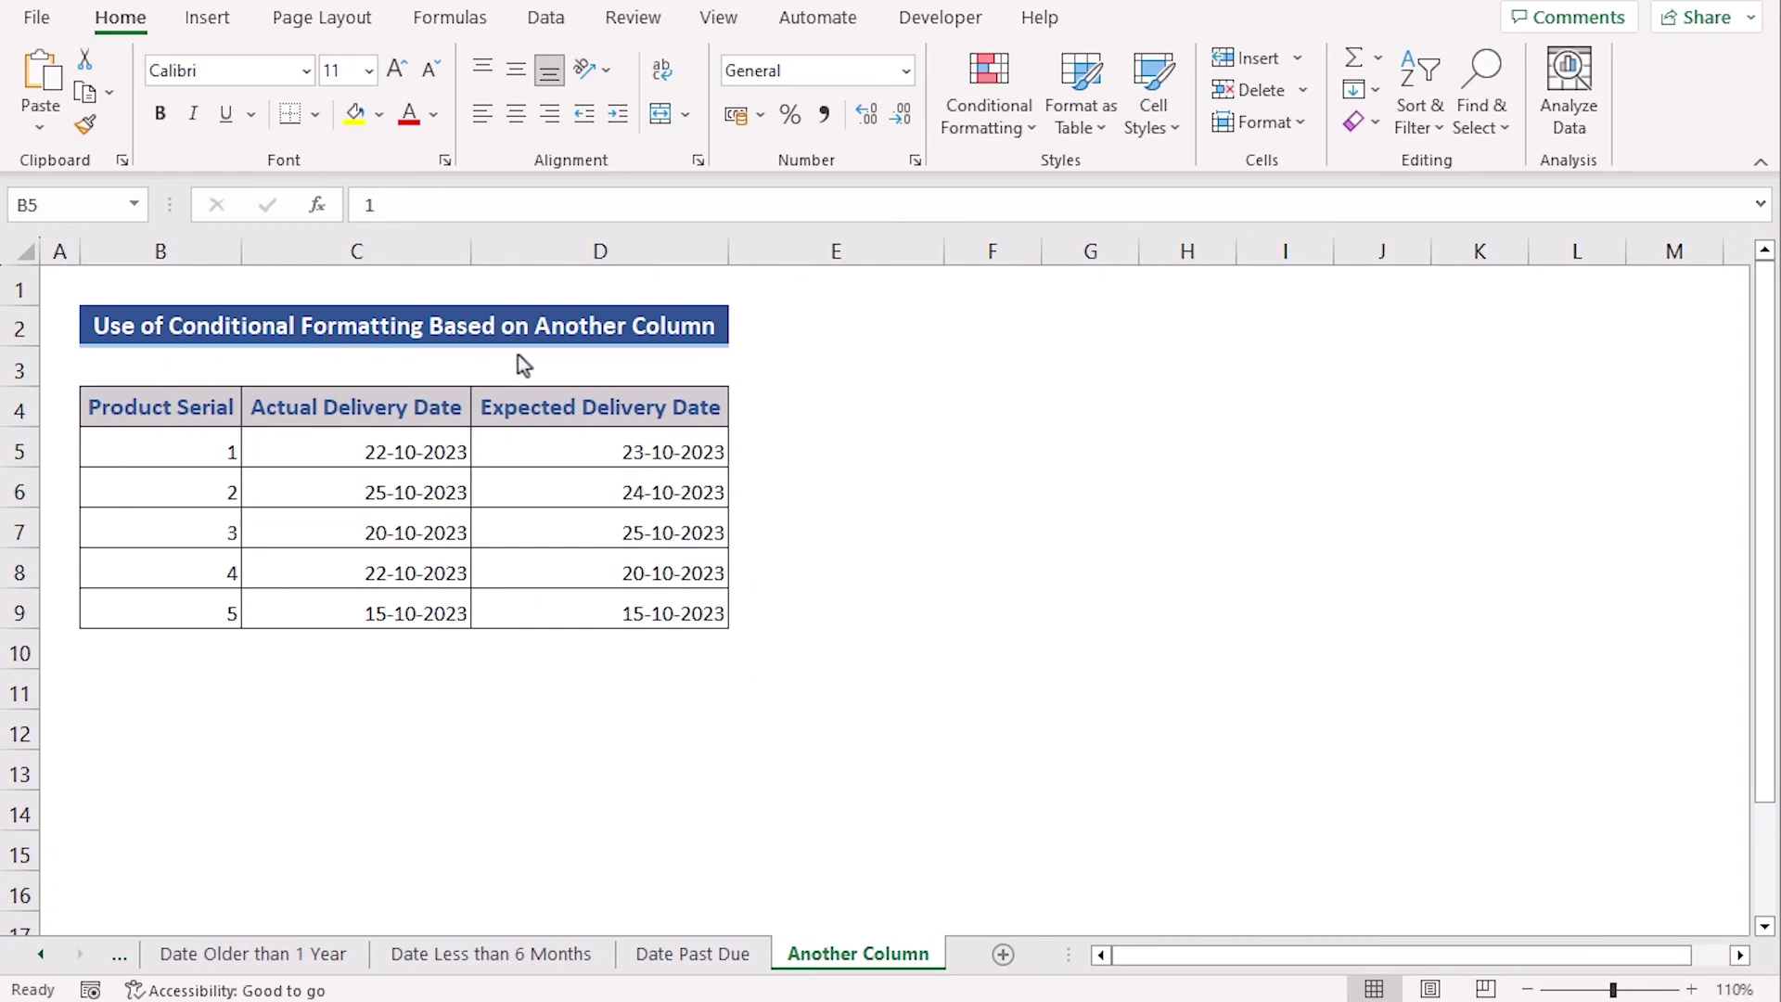
Step: Create a formula-based conditional formatting rule for the product serials and actual delivery dates B5:C9 using =$C5>$D5
{"action": "left_click", "coordinate": [202, 452]}
{"action": "left_click", "coordinate": [443, 621], "text": "shift"}
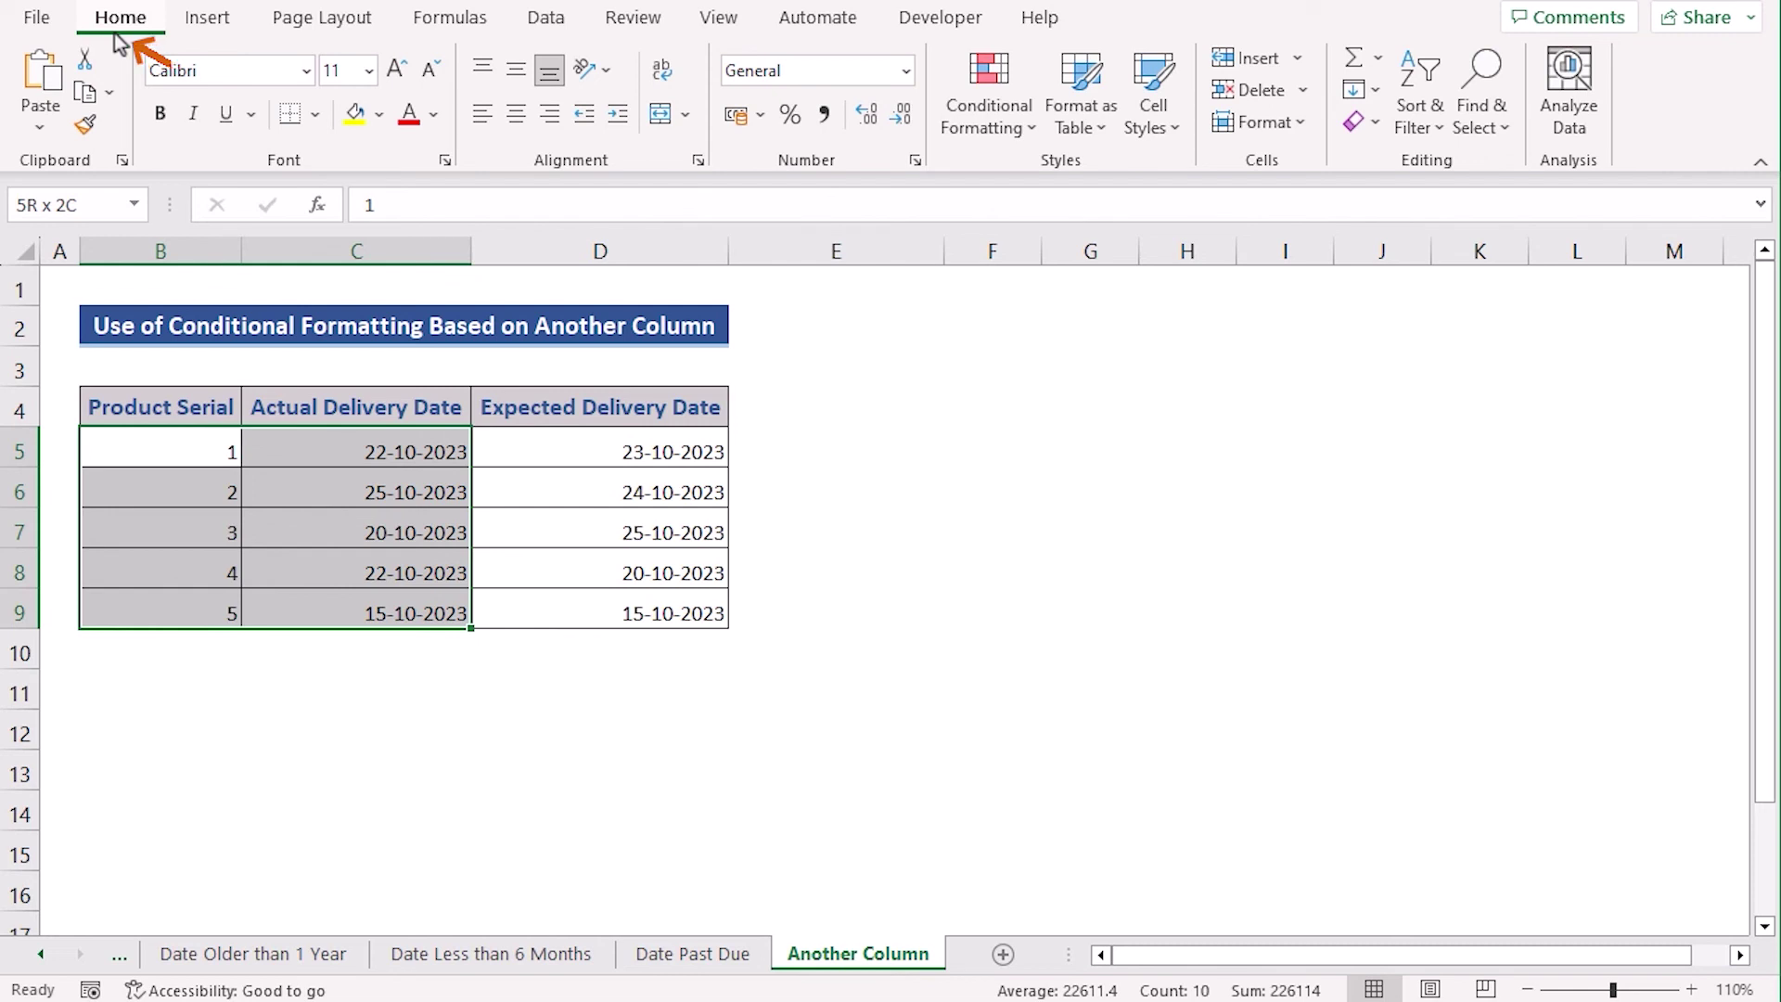
{"action": "left_click", "coordinate": [1024, 138]}
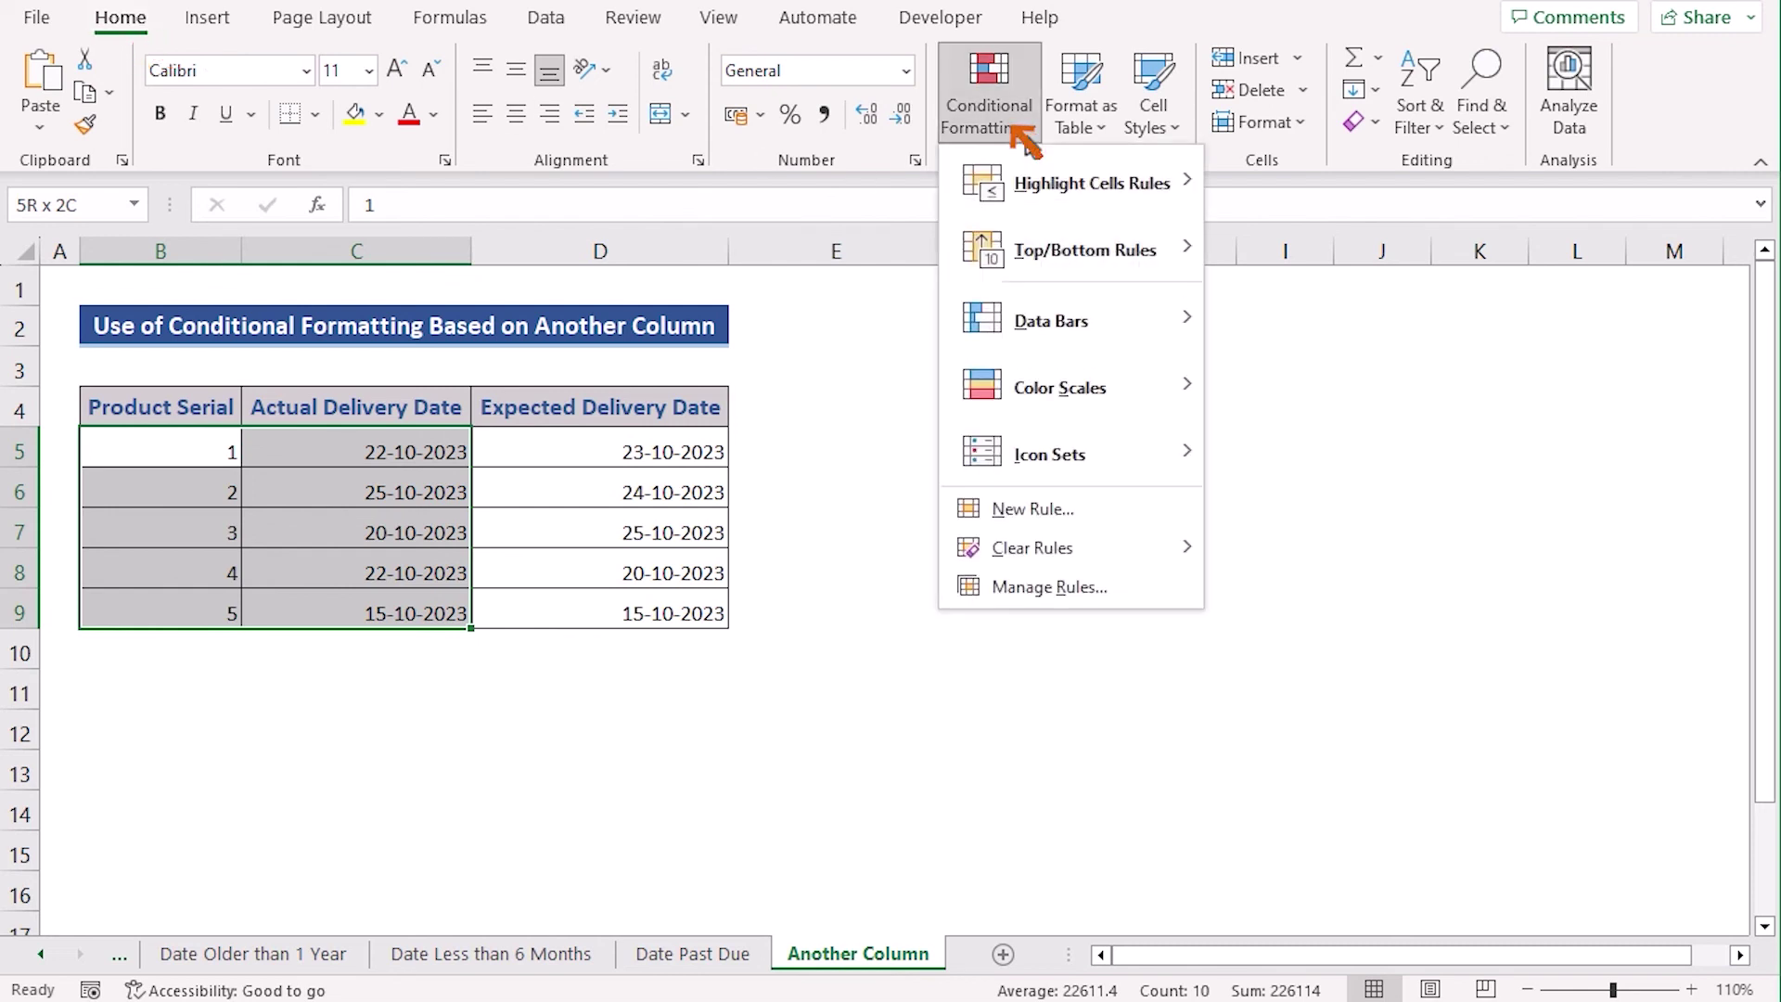
{"action": "left_click", "coordinate": [1076, 509]}
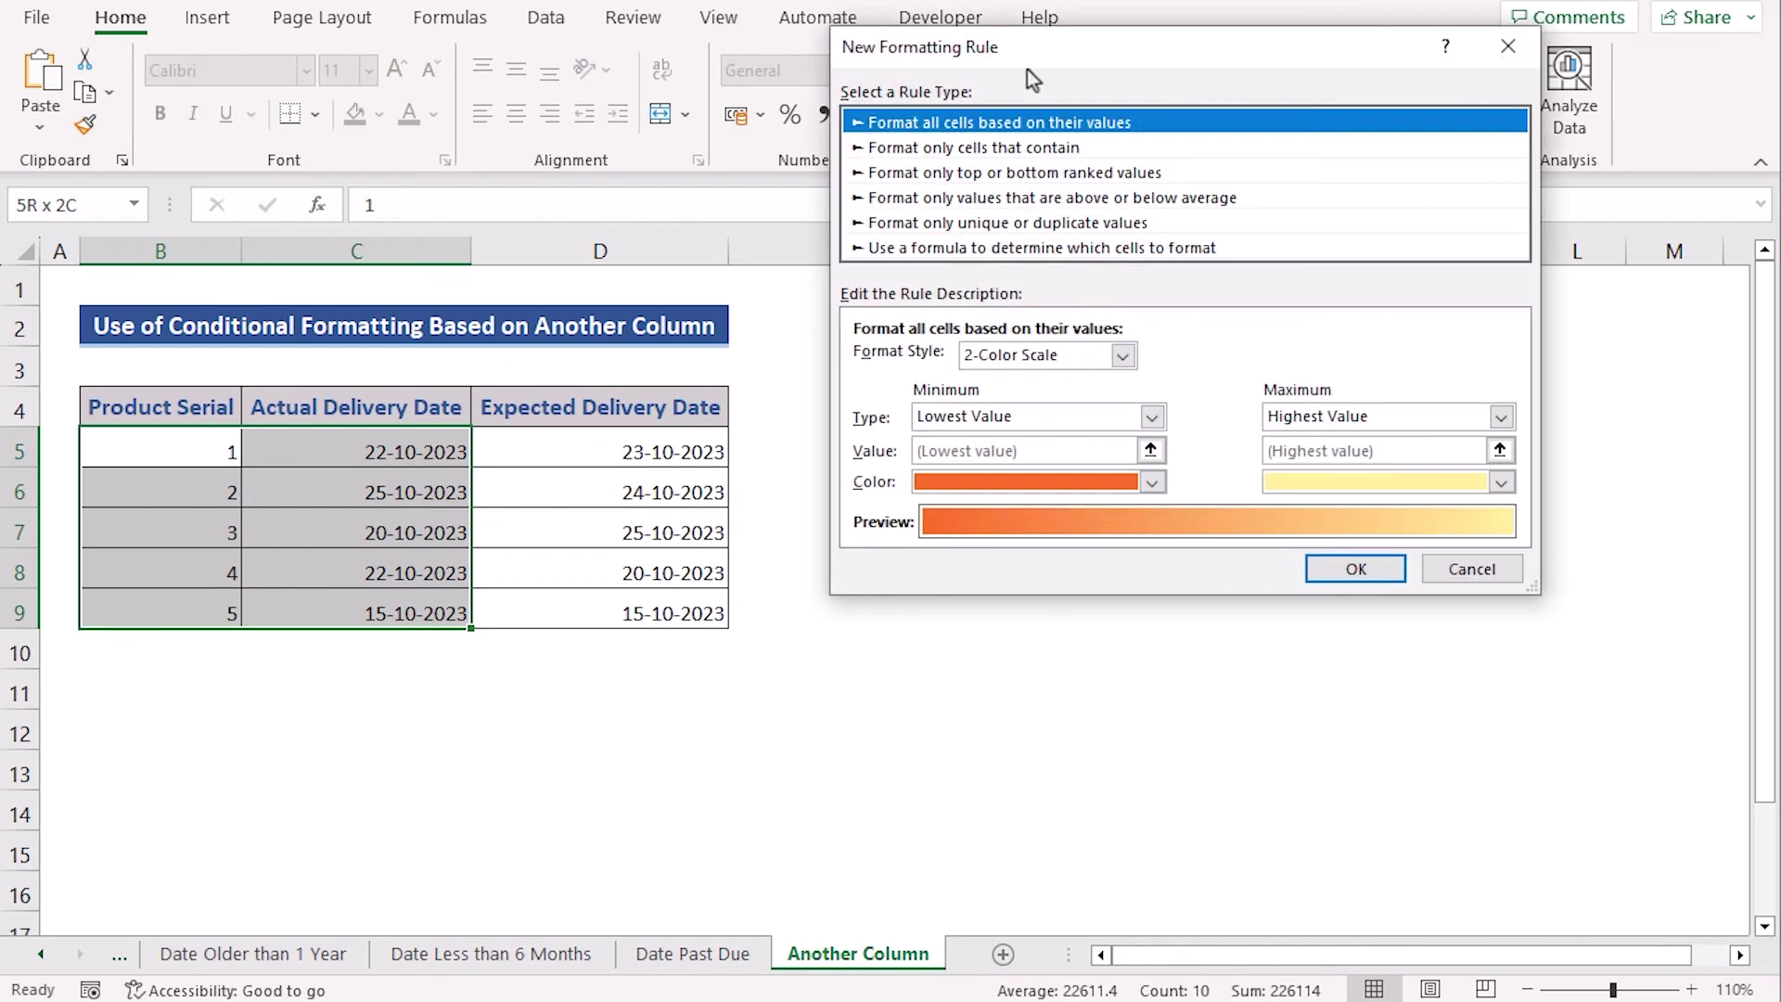
{"action": "left_click_drag", "start_coordinate": [1021, 54], "coordinate": [1021, 215]}
{"action": "left_click", "coordinate": [1005, 415]}
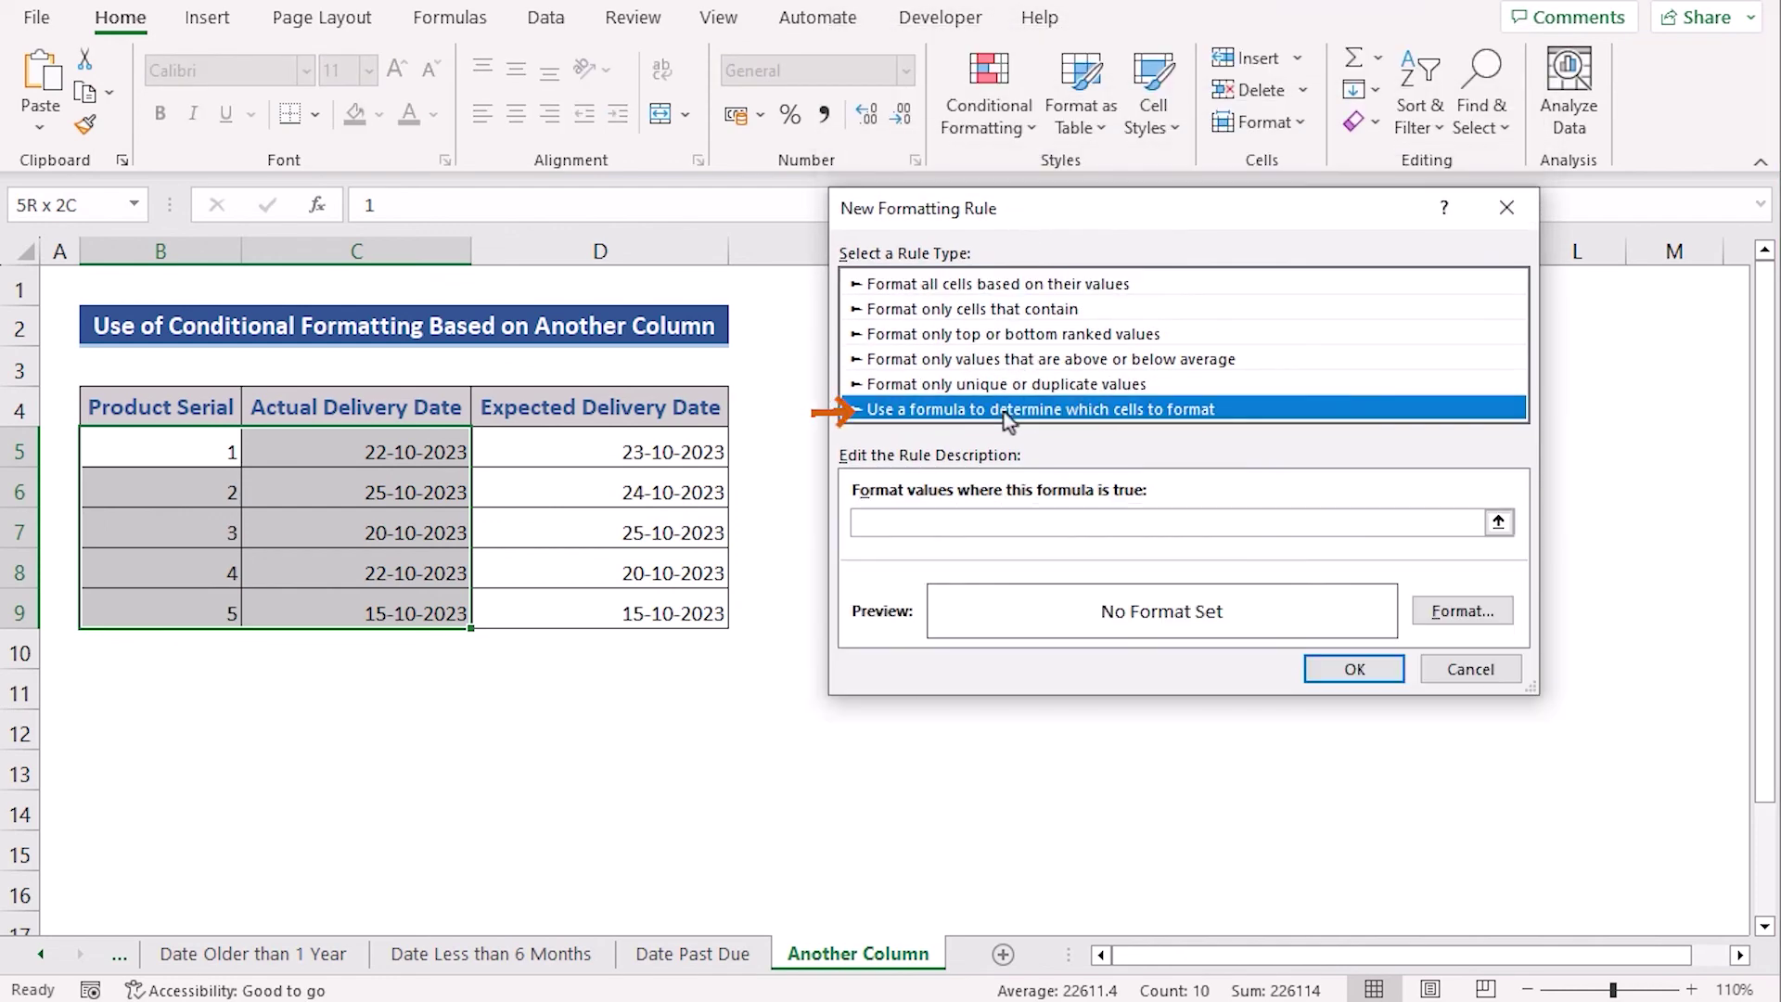
{"action": "left_click", "coordinate": [972, 524]}
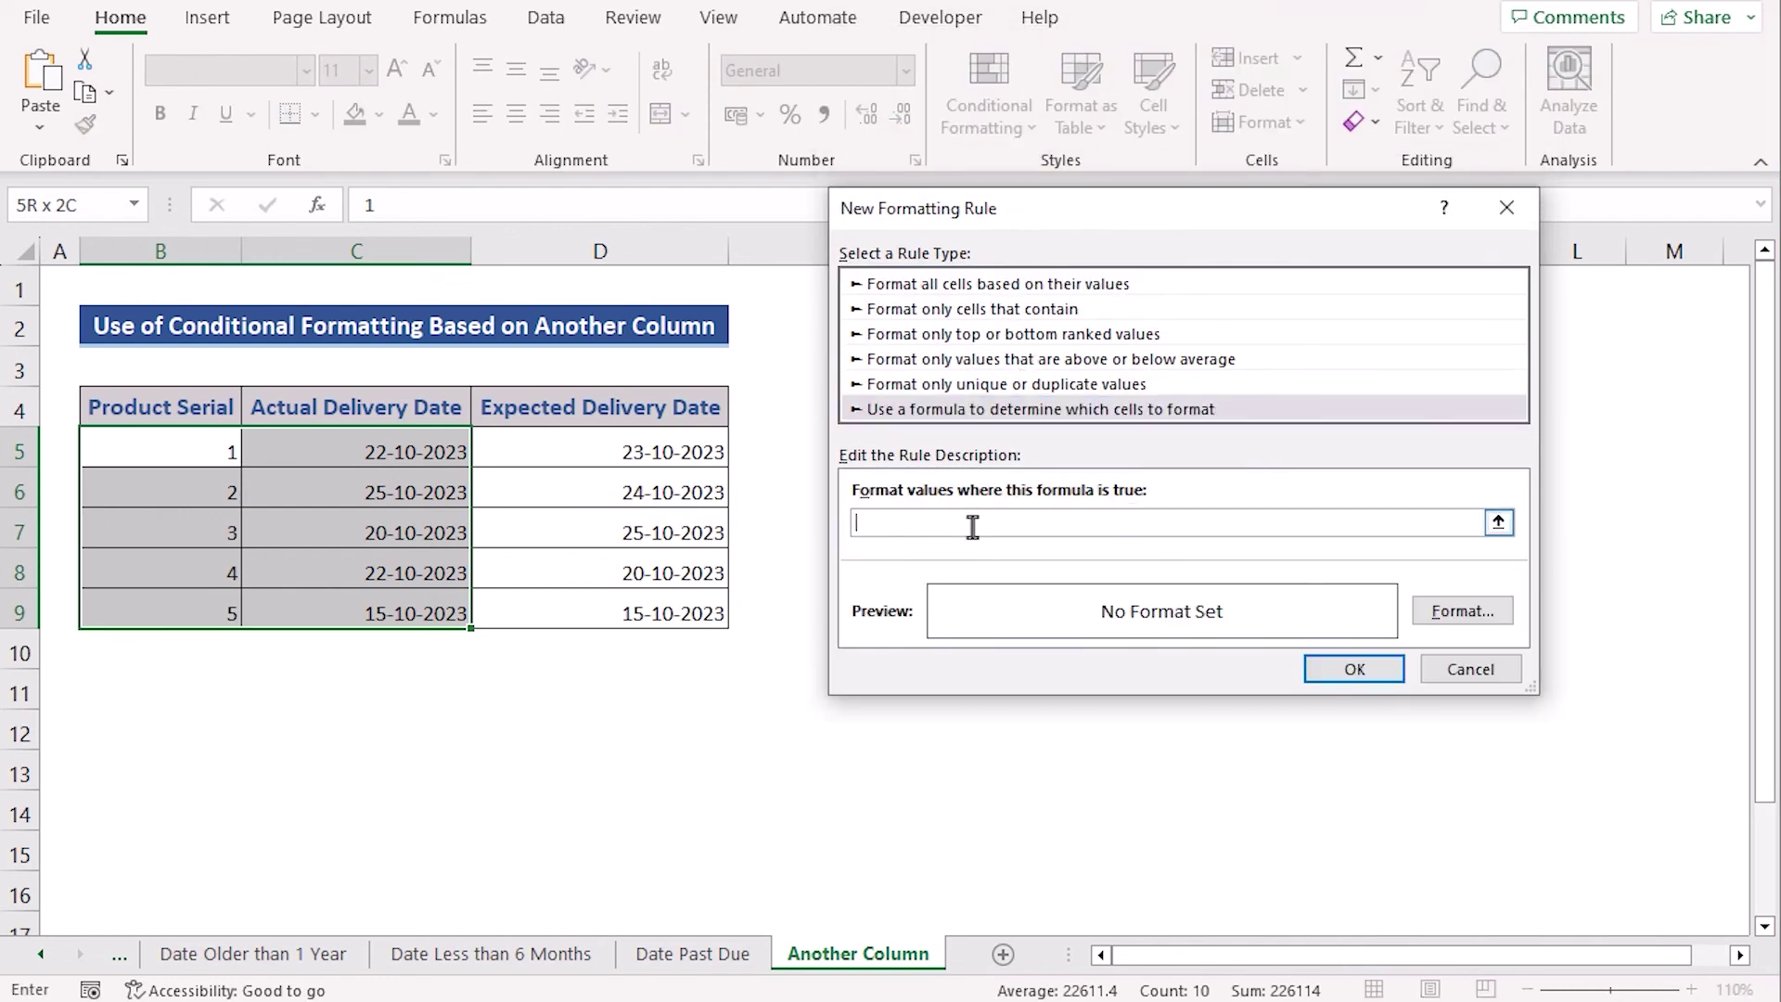
{"action": "type", "text": "=$C5>$D5"}
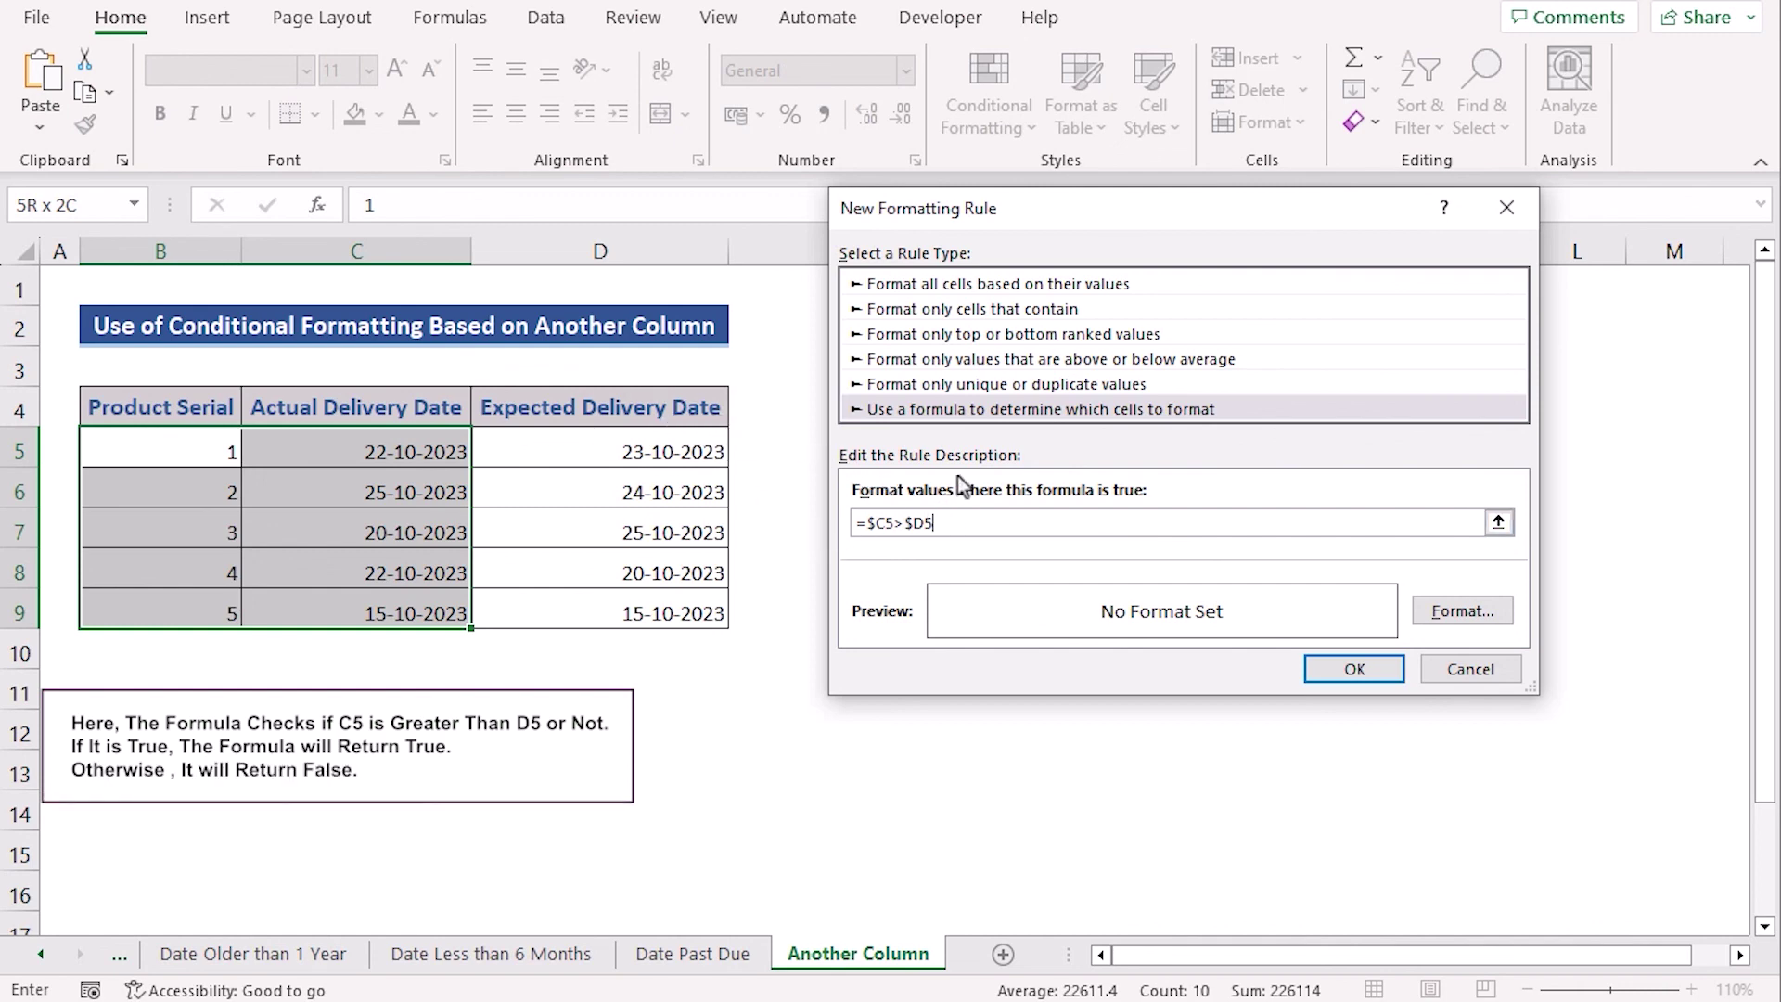
Step: Give the delivery date comparison rule a yellow background fill and apply it to B5:C9
{"action": "left_click", "coordinate": [1475, 612]}
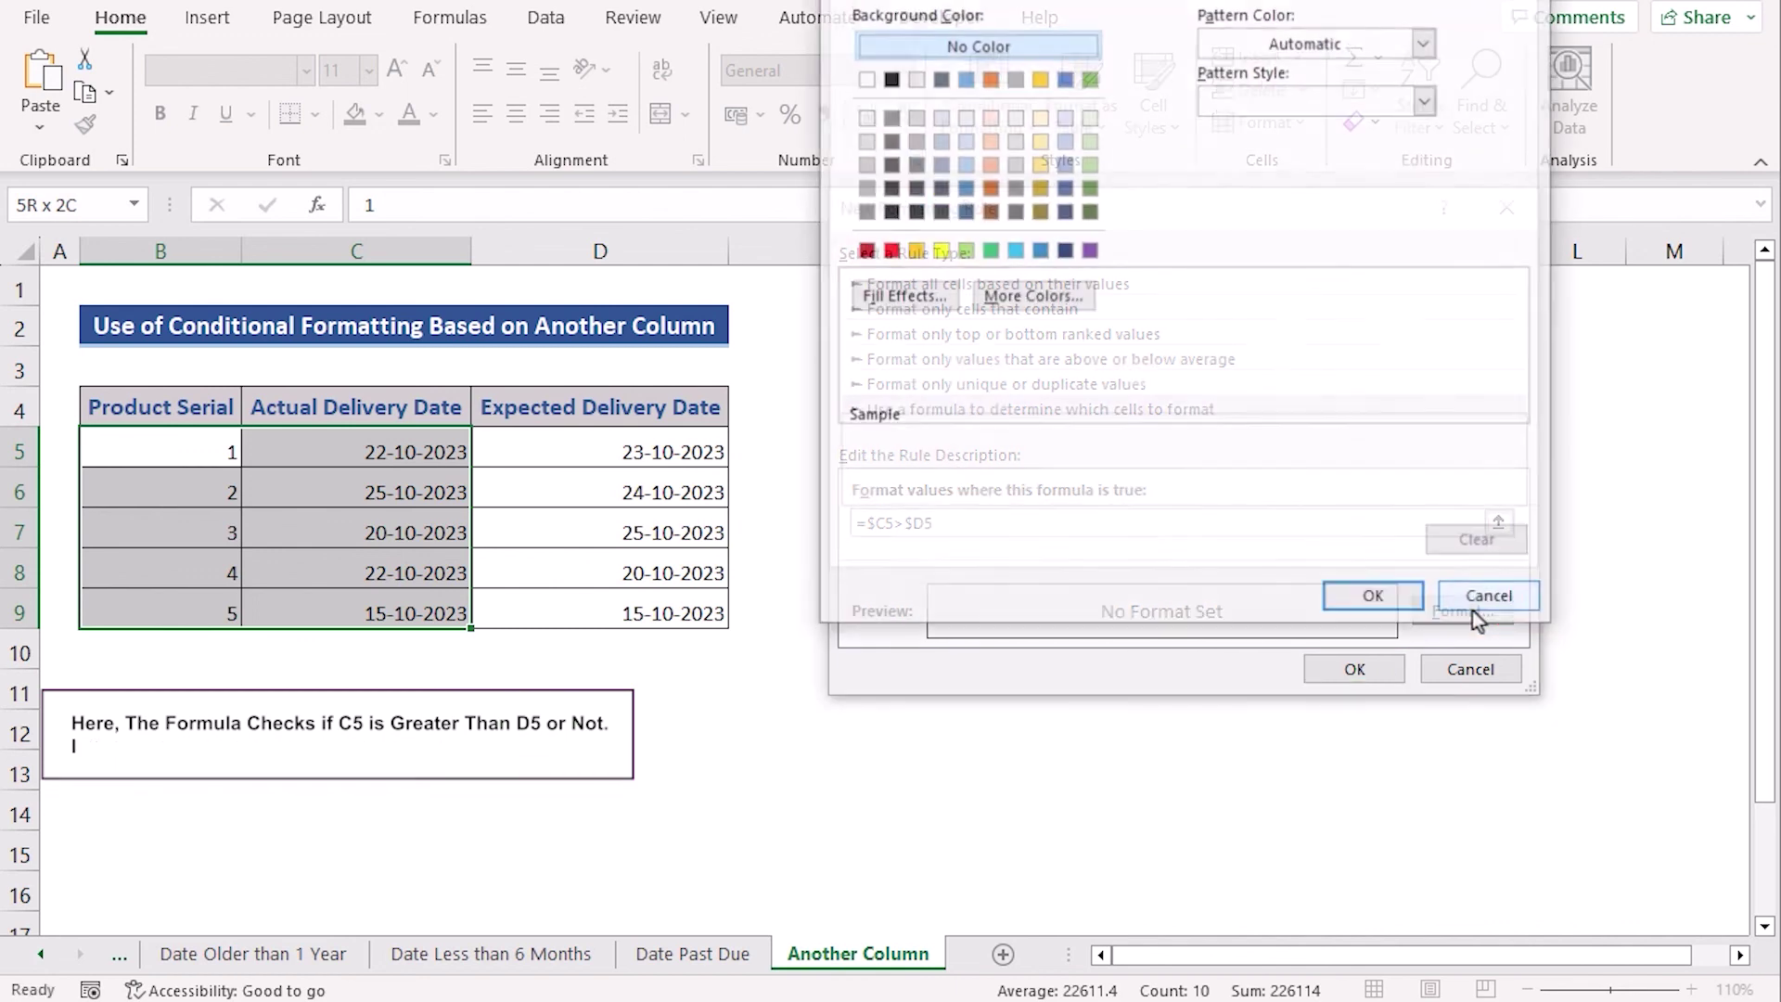
{"action": "left_click_drag", "start_coordinate": [1117, 2], "coordinate": [1060, 187]}
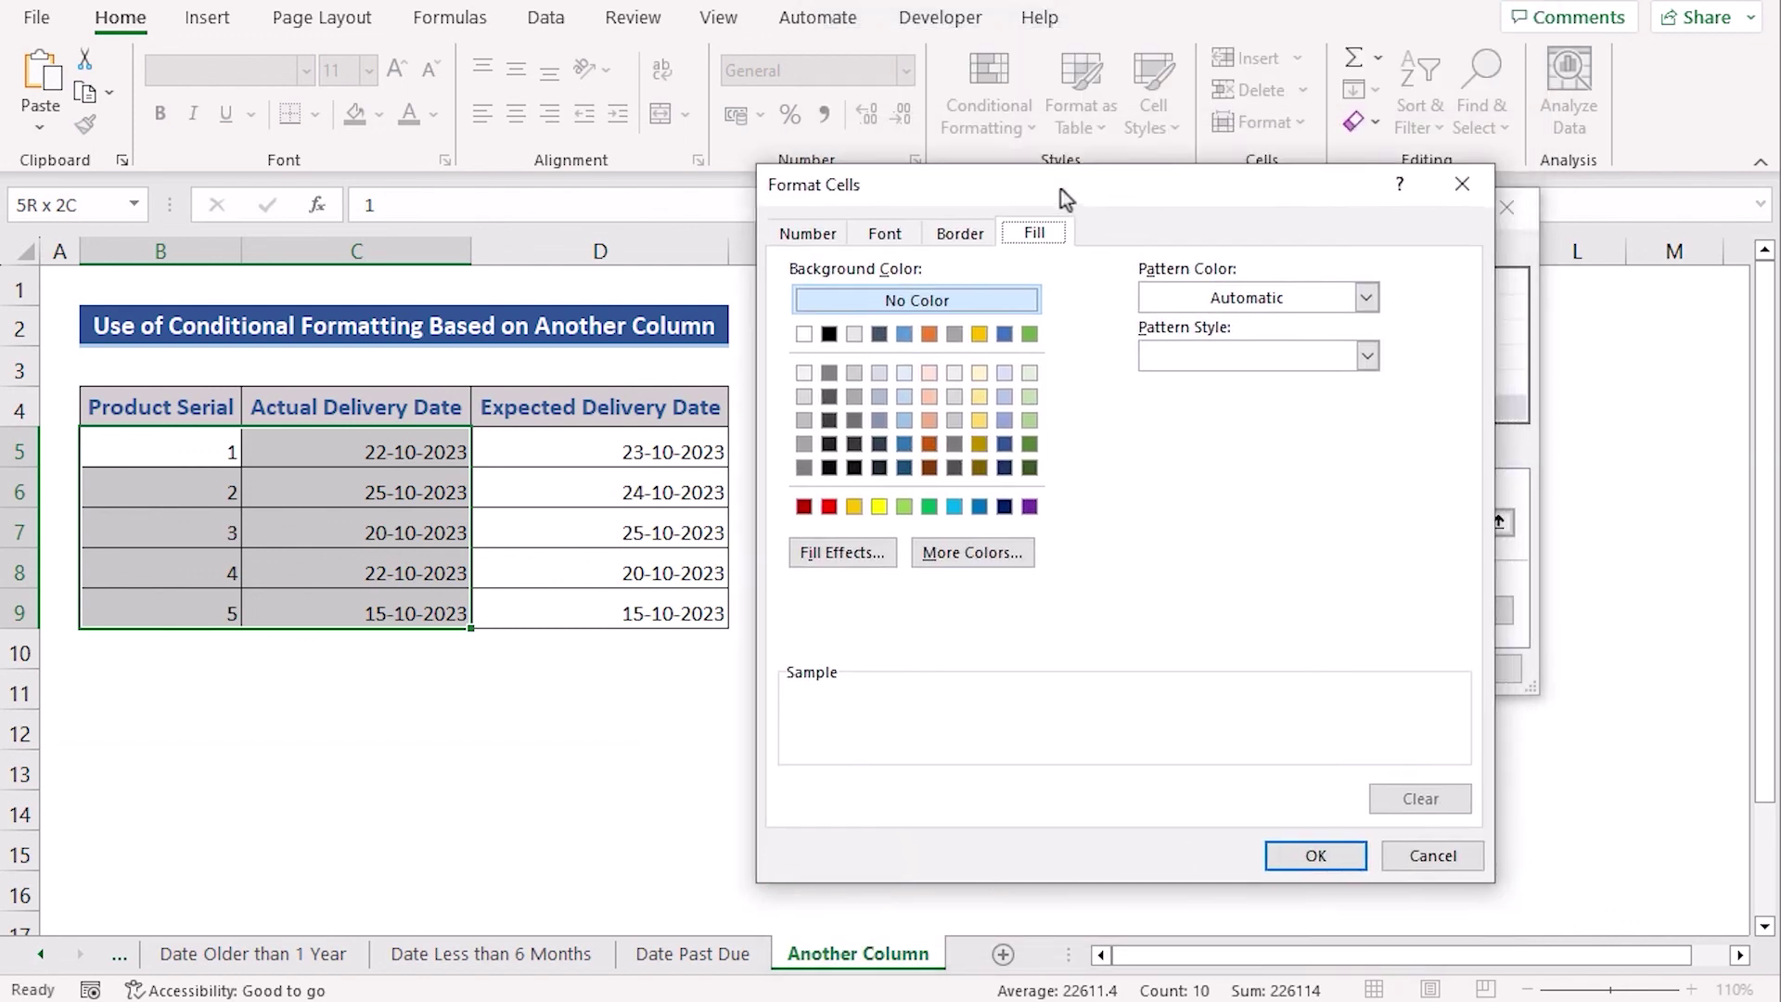
{"action": "left_click", "coordinate": [879, 506]}
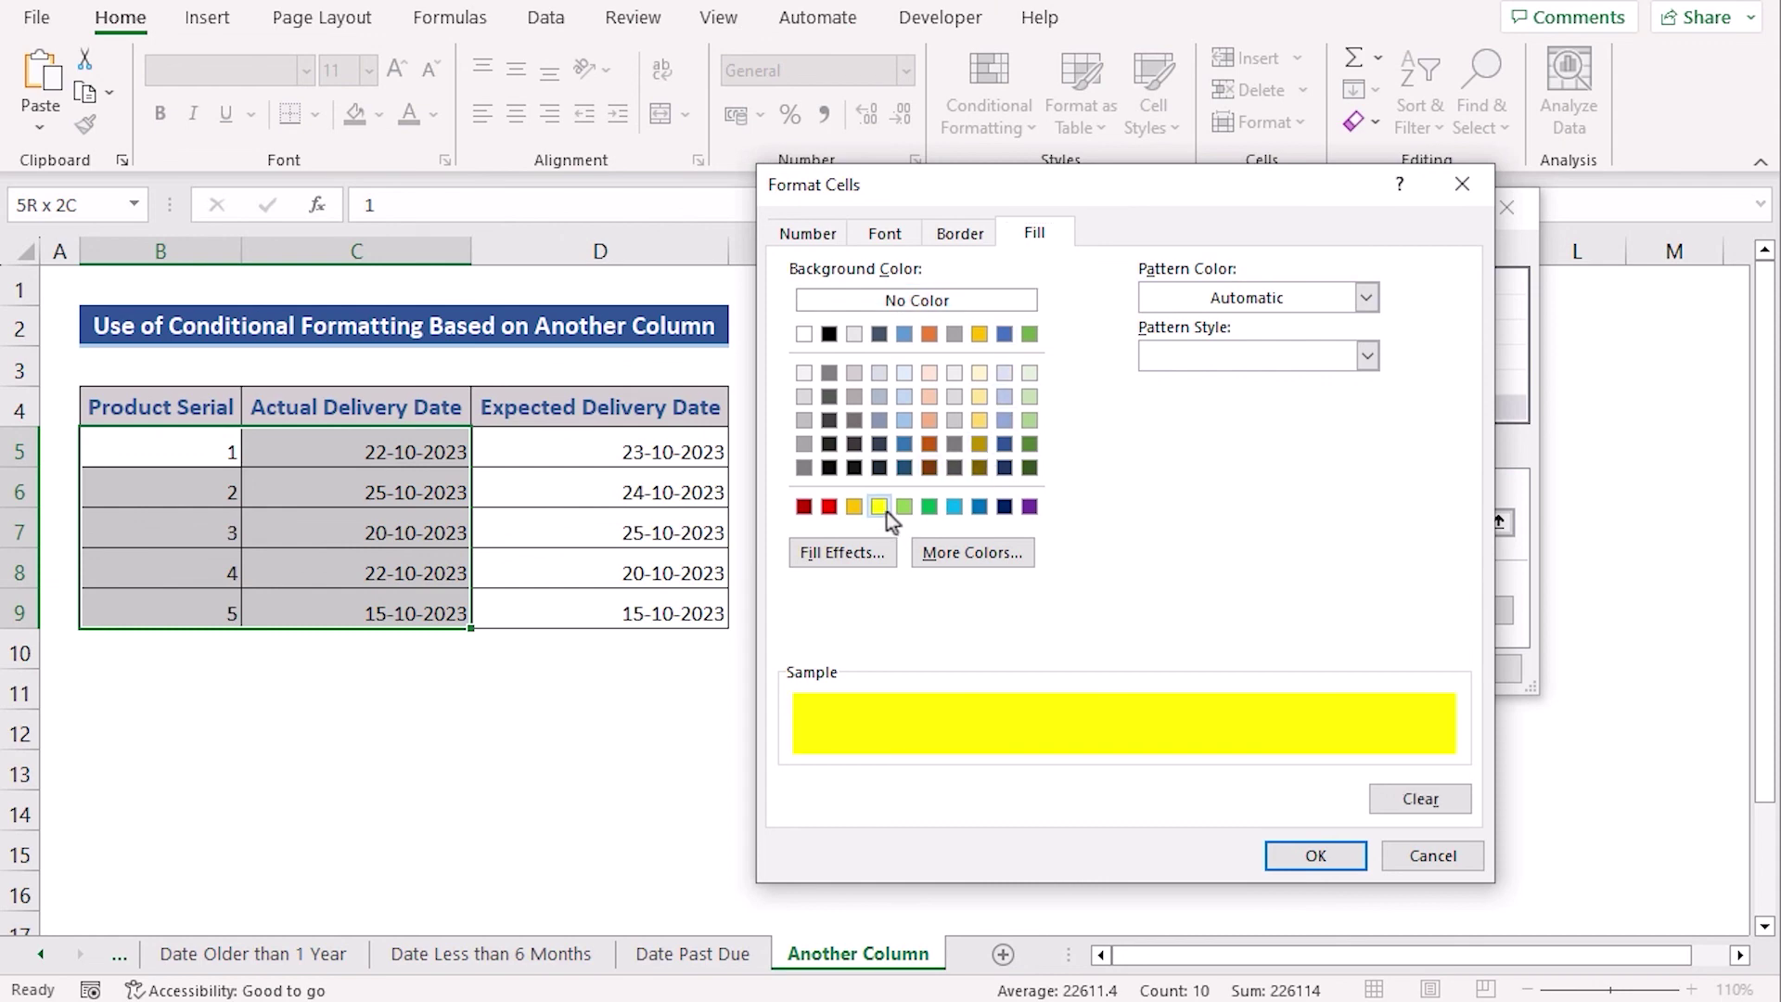
{"action": "left_click", "coordinate": [1289, 855]}
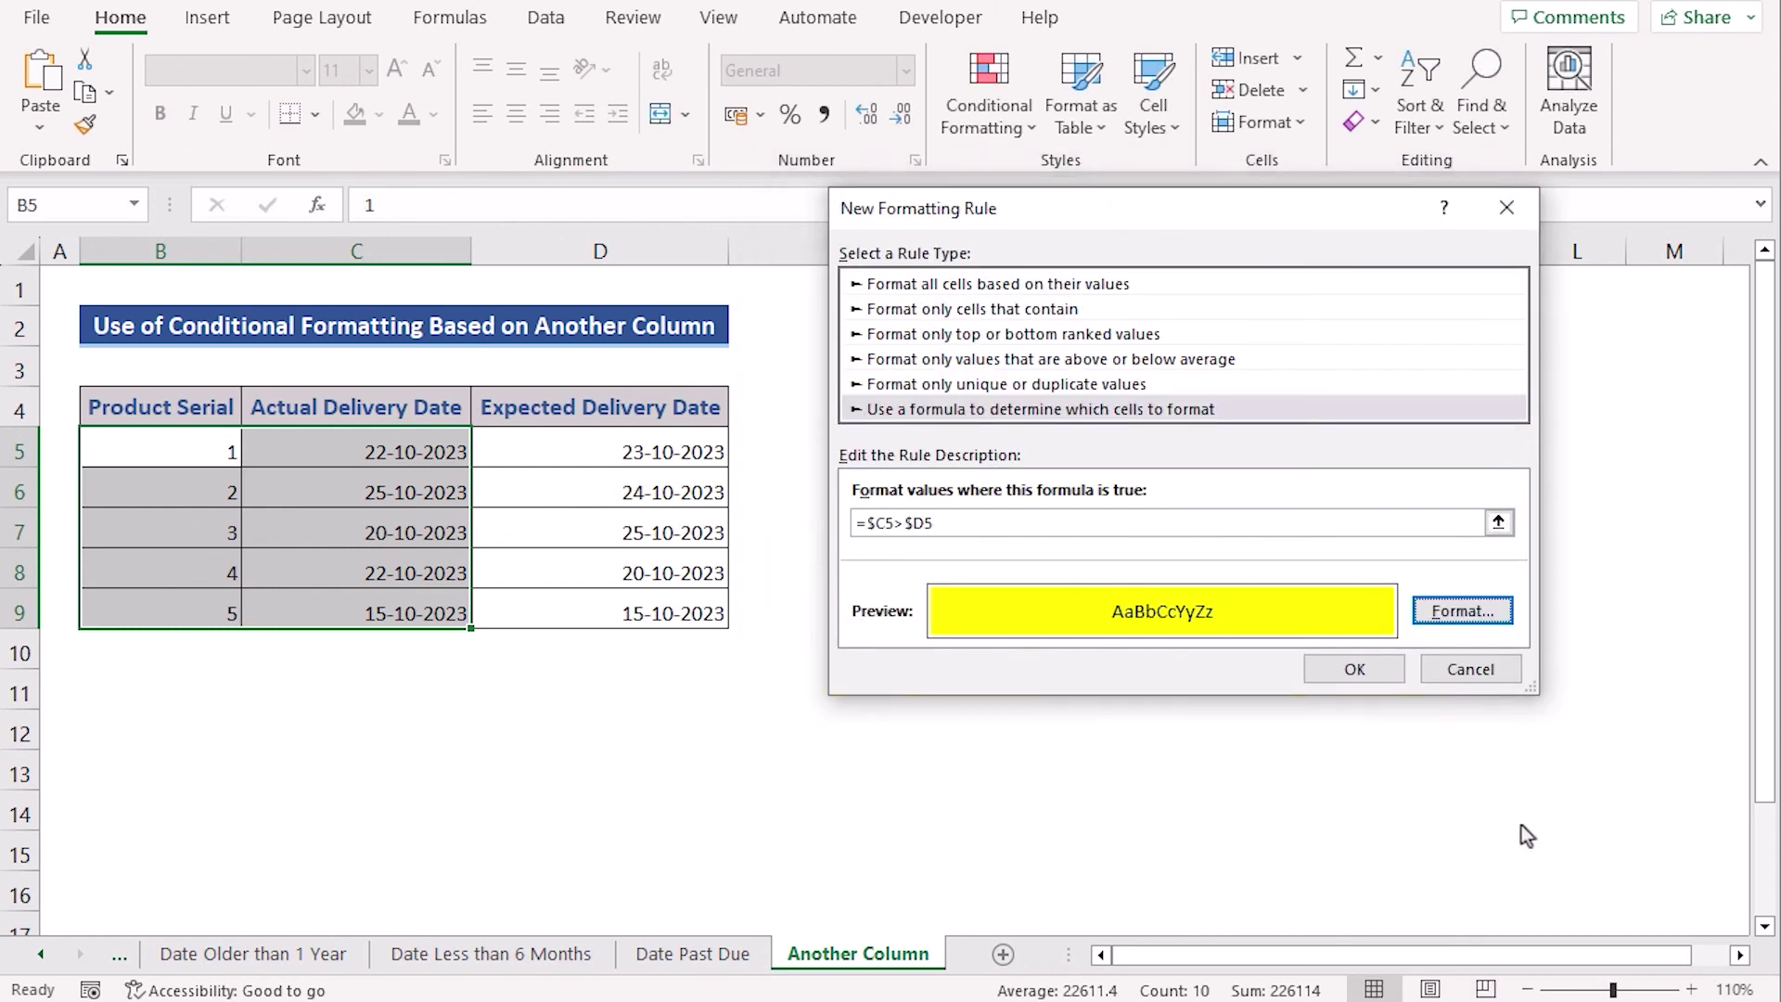
{"action": "left_click", "coordinate": [1367, 677]}
{"action": "left_click", "coordinate": [834, 692]}
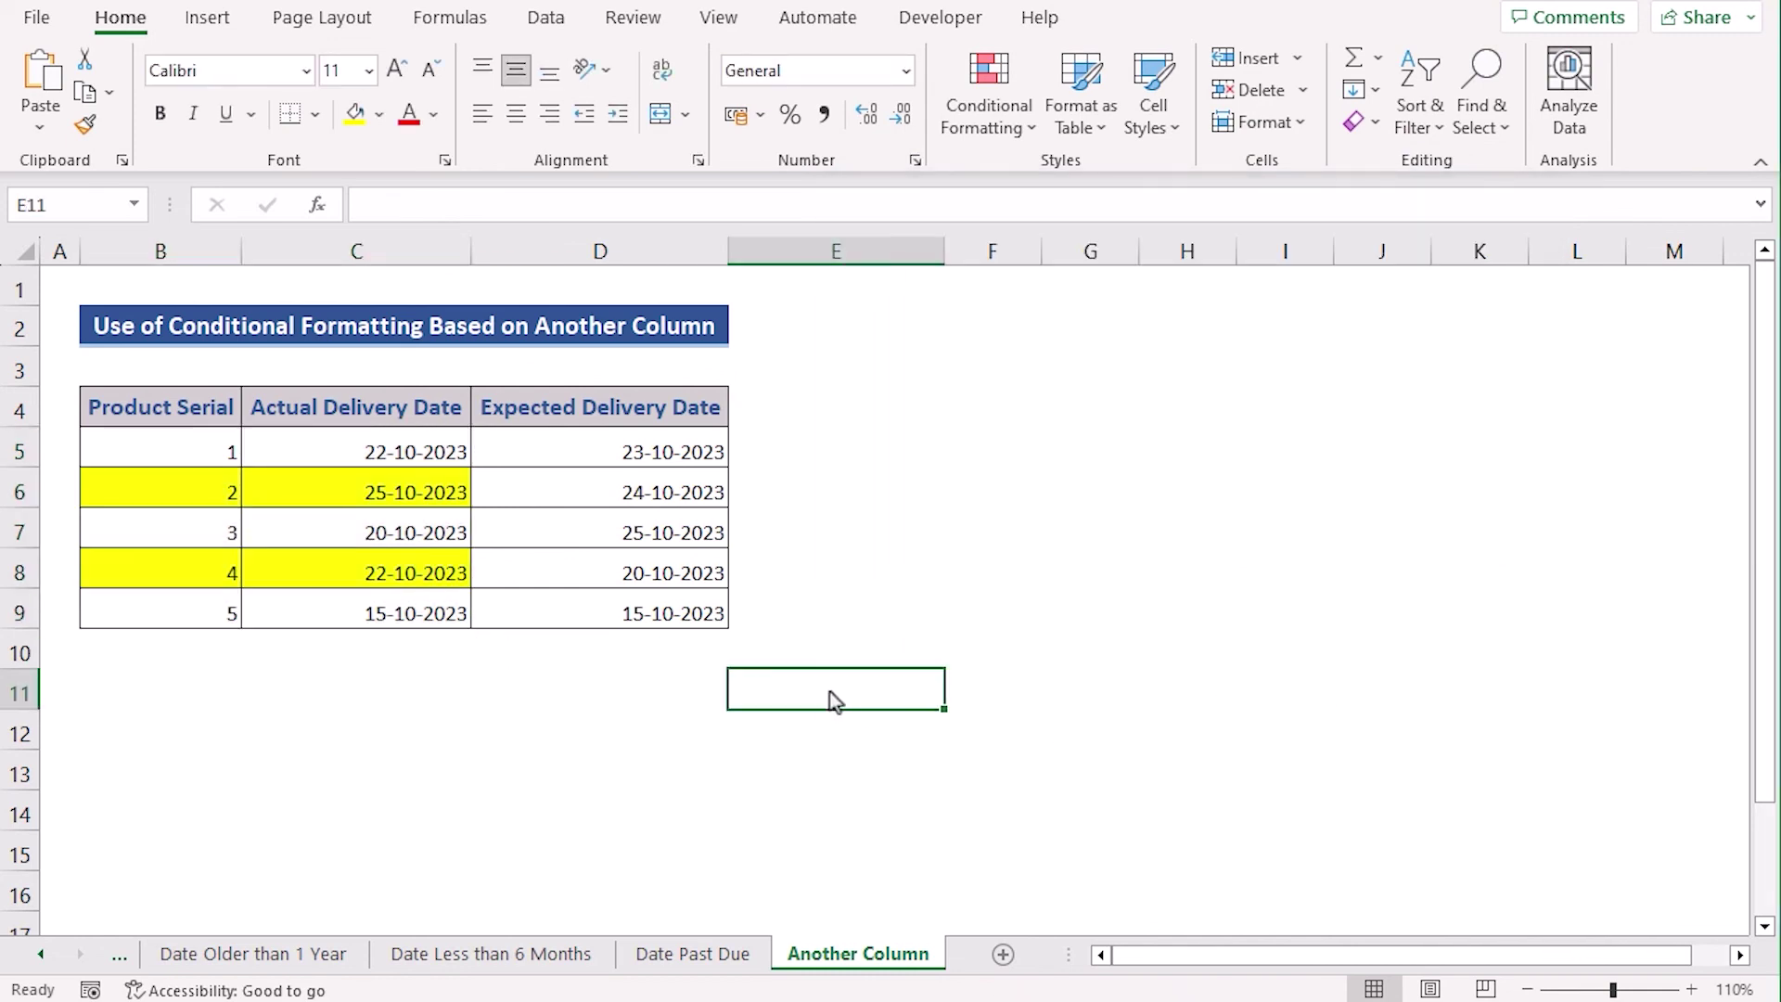